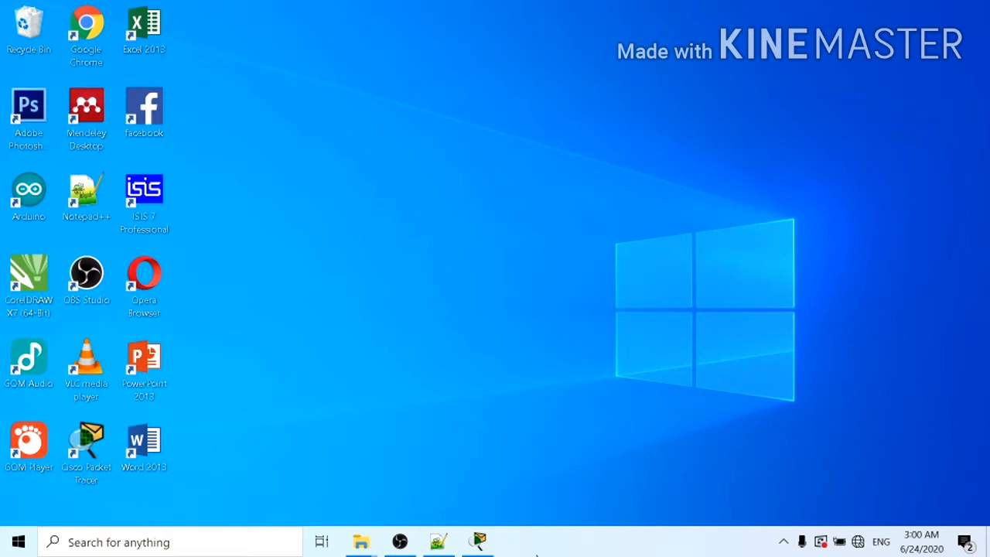
- Review the network requirements and IP address plan in the Notepad++ notes and switch to Cisco Packet Tracer
{"action": "left_click", "coordinate": [437, 541]}
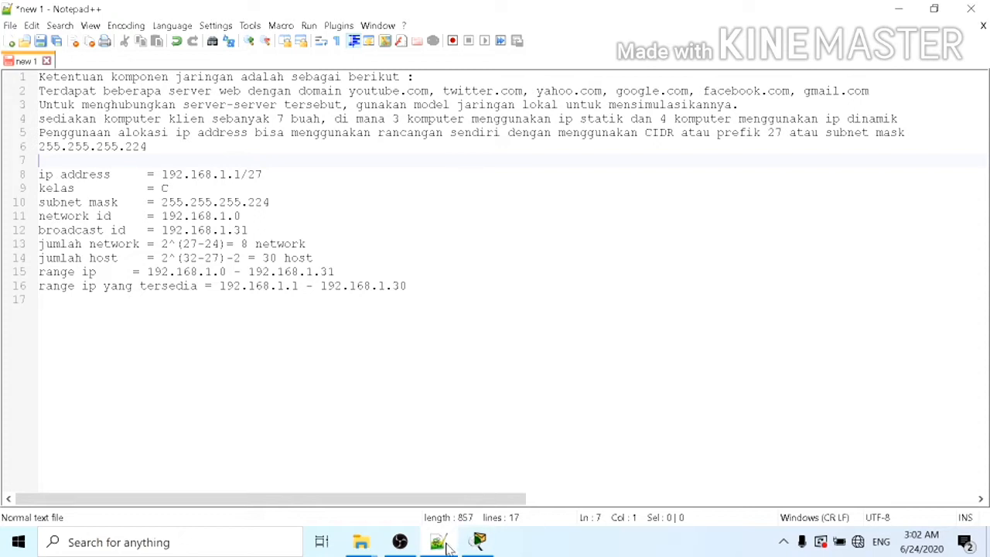
{"action": "left_click", "coordinate": [480, 544]}
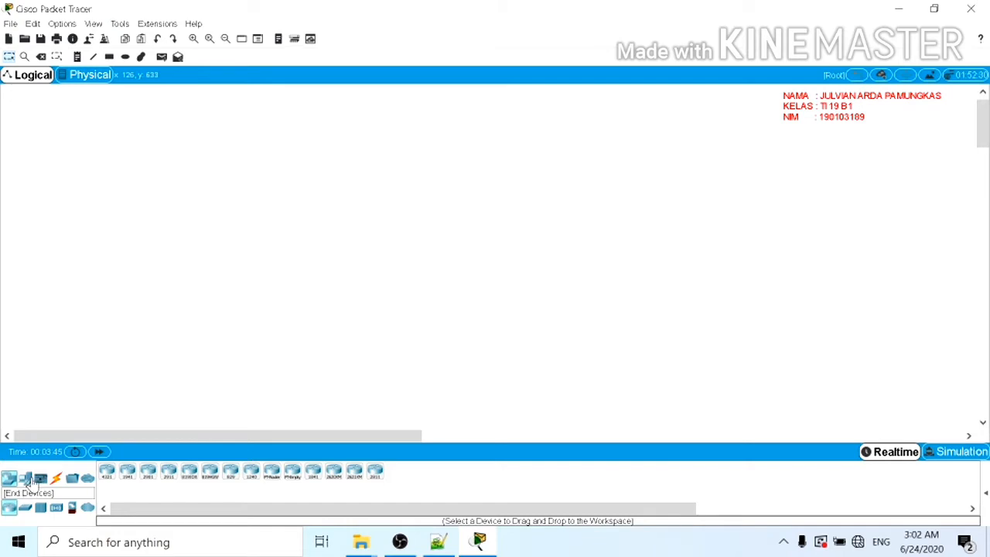
- Place four generic servers in the logical workspace, arranged in two rows of two
{"action": "left_click", "coordinate": [28, 480]}
{"action": "left_click_drag", "start_coordinate": [150, 474], "coordinate": [111, 159]}
{"action": "left_click_drag", "start_coordinate": [149, 475], "coordinate": [186, 171]}
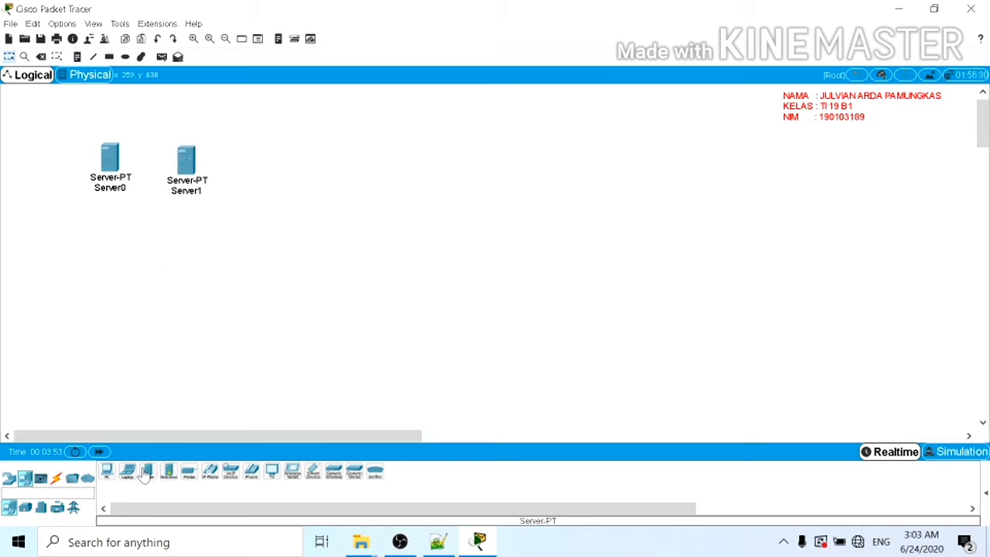
{"action": "left_click_drag", "start_coordinate": [148, 473], "coordinate": [118, 266]}
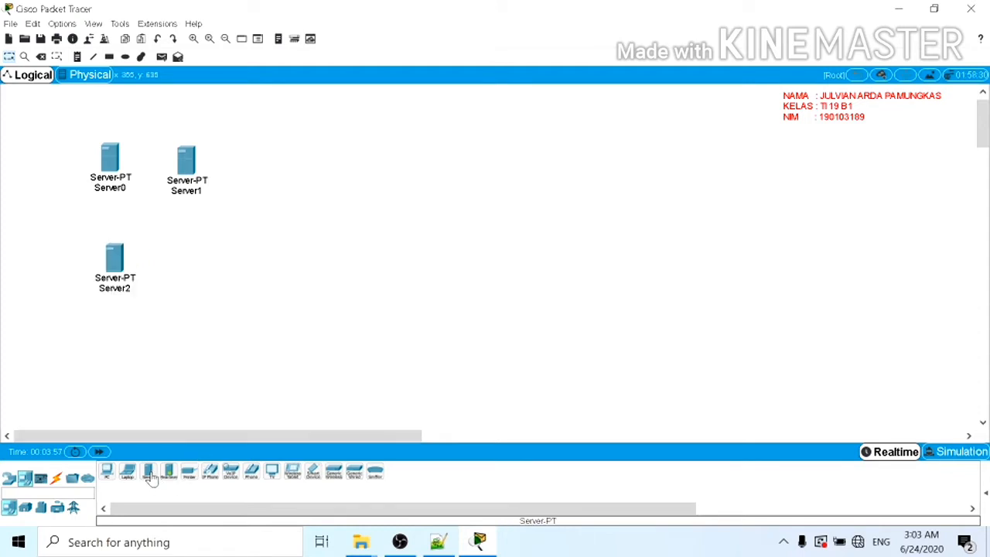
{"action": "left_click_drag", "start_coordinate": [147, 473], "coordinate": [190, 264]}
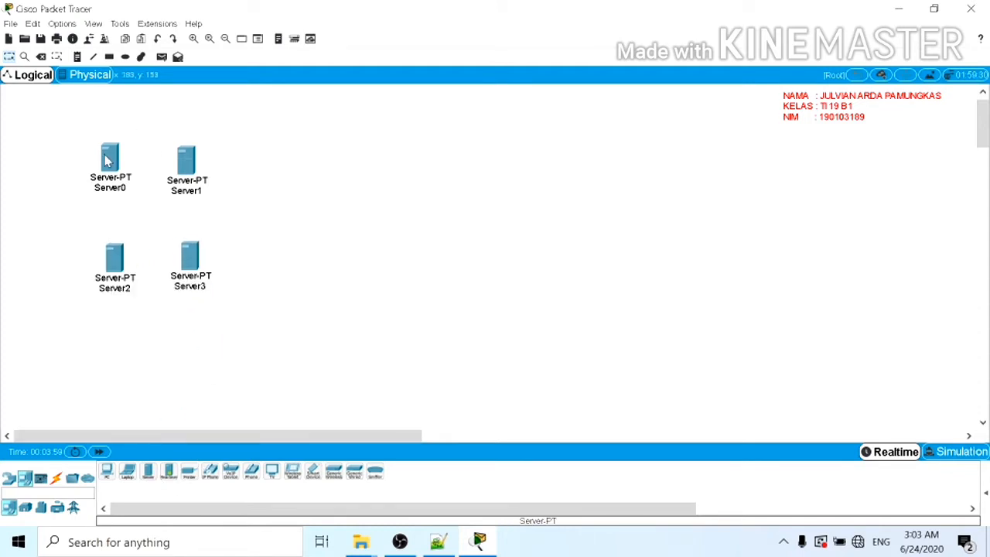
- Move the four servers higher in the workspace and tighten their two rows to free space below them
{"action": "left_click_drag", "start_coordinate": [109, 159], "coordinate": [113, 122]}
{"action": "left_click_drag", "start_coordinate": [191, 173], "coordinate": [199, 133]}
{"action": "left_click_drag", "start_coordinate": [121, 249], "coordinate": [122, 193]}
{"action": "left_click_drag", "start_coordinate": [191, 257], "coordinate": [197, 199]}
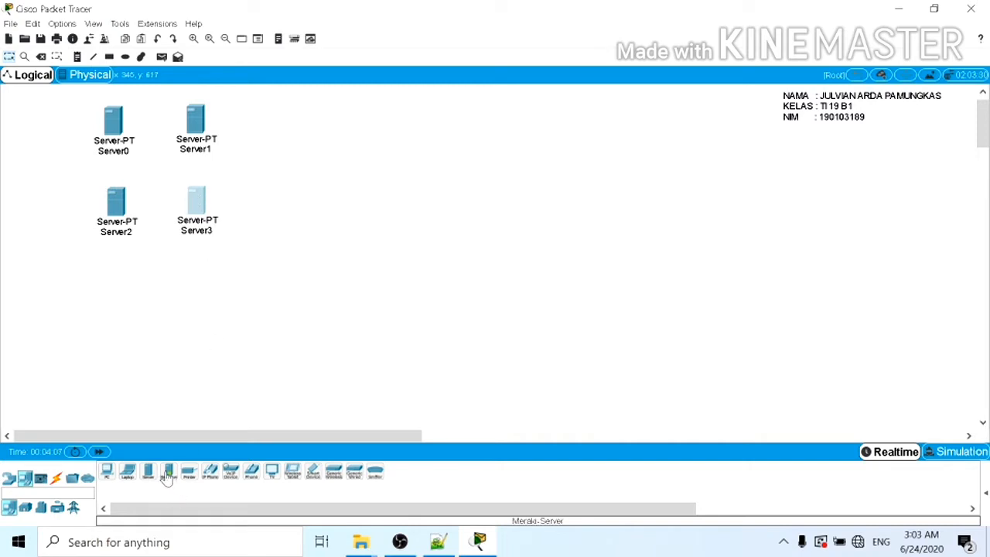
- Add two generic servers as a third row below the existing ones and two more beside the first row
{"action": "left_click_drag", "start_coordinate": [148, 473], "coordinate": [134, 328]}
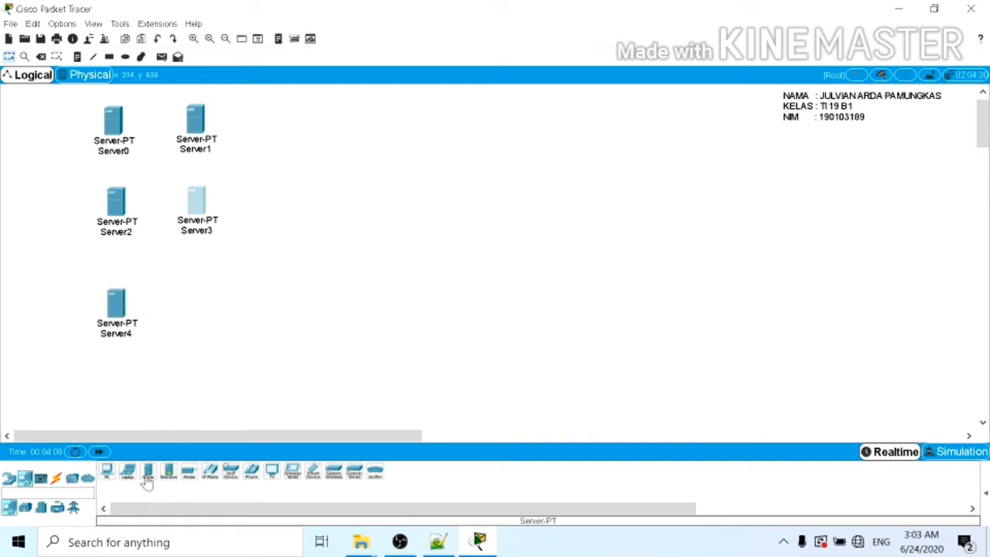
{"action": "left_click_drag", "start_coordinate": [148, 476], "coordinate": [199, 305]}
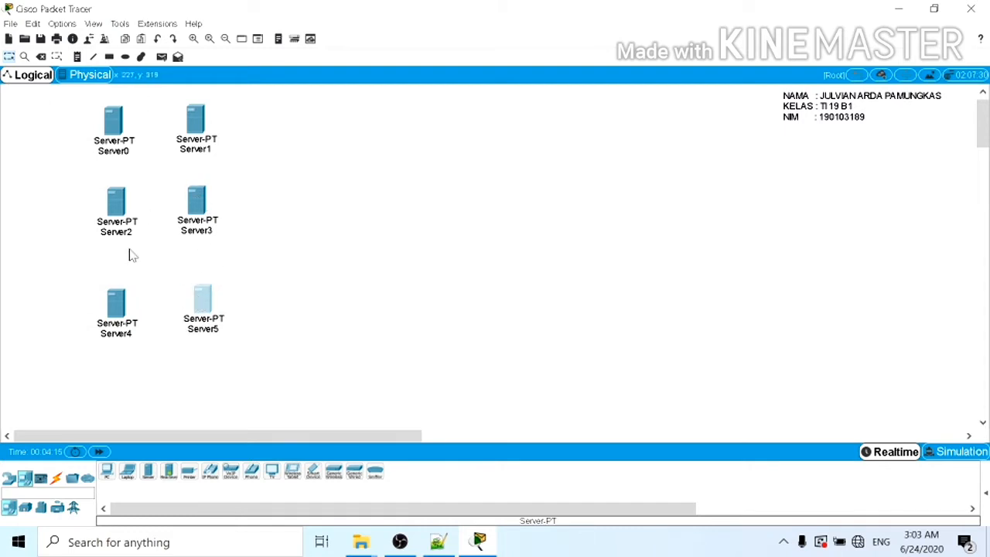
{"action": "left_click_drag", "start_coordinate": [149, 471], "coordinate": [334, 126]}
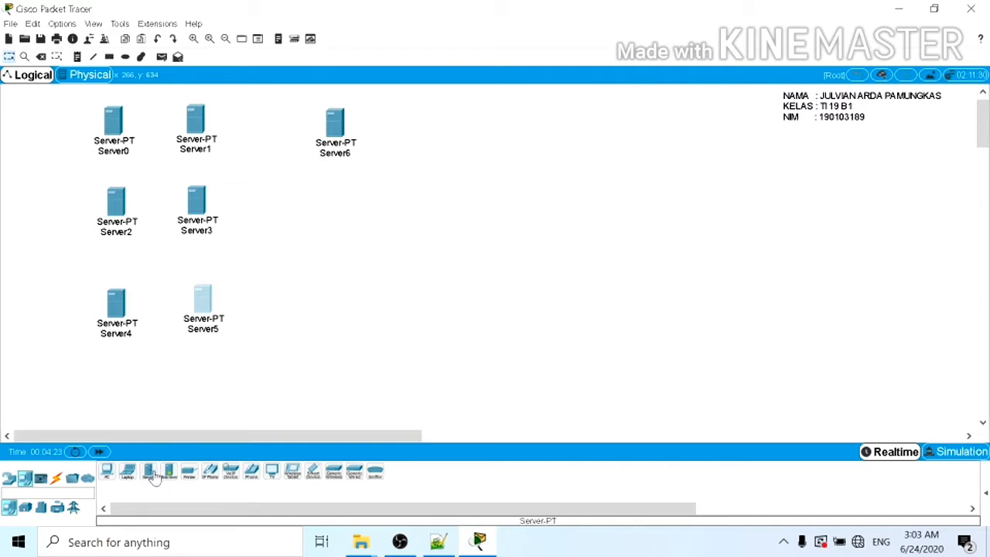
{"action": "left_click_drag", "start_coordinate": [154, 473], "coordinate": [418, 128]}
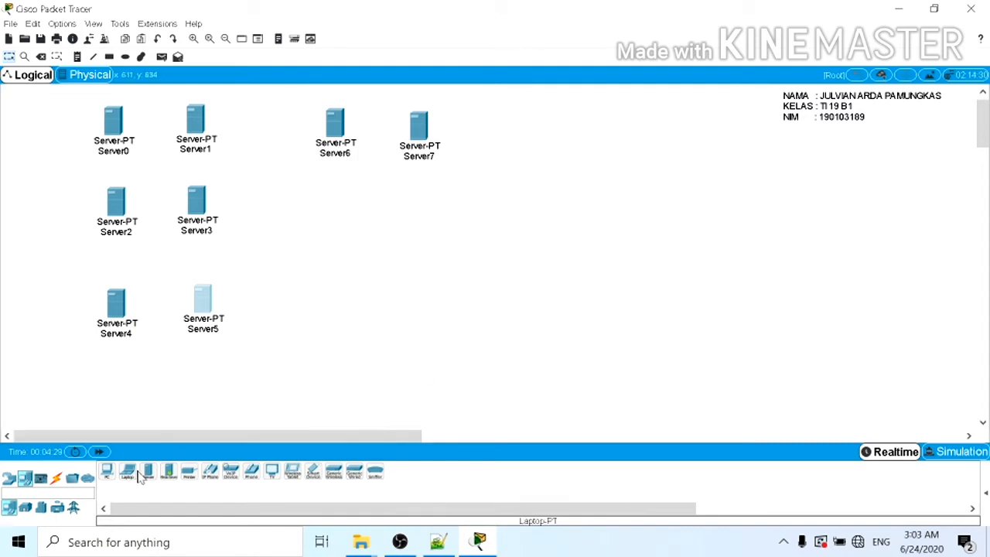
- Place three generic PCs in a triangular group beyond the separate pair of servers
{"action": "left_click_drag", "start_coordinate": [127, 470], "coordinate": [539, 175]}
{"action": "left_click_drag", "start_coordinate": [107, 473], "coordinate": [632, 183]}
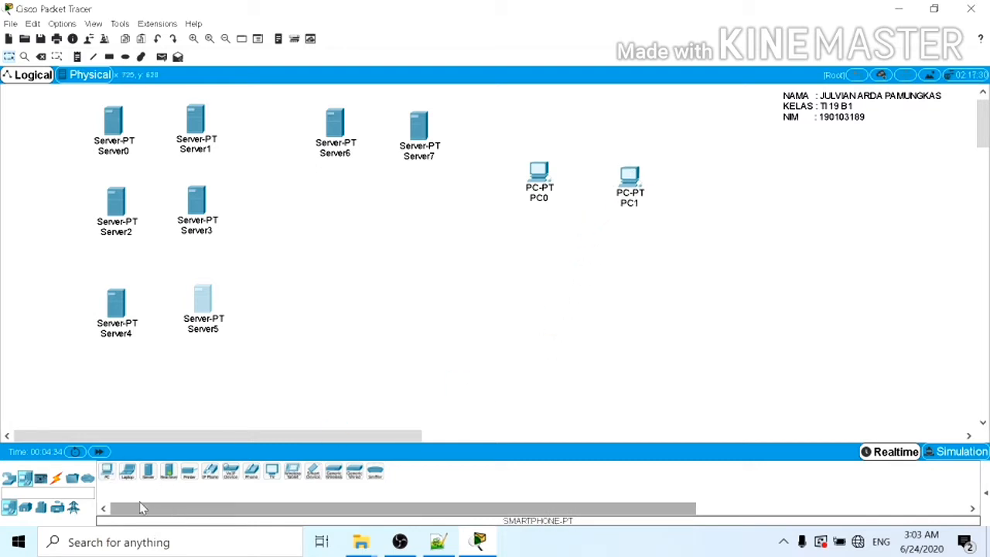
{"action": "left_click_drag", "start_coordinate": [106, 473], "coordinate": [596, 249]}
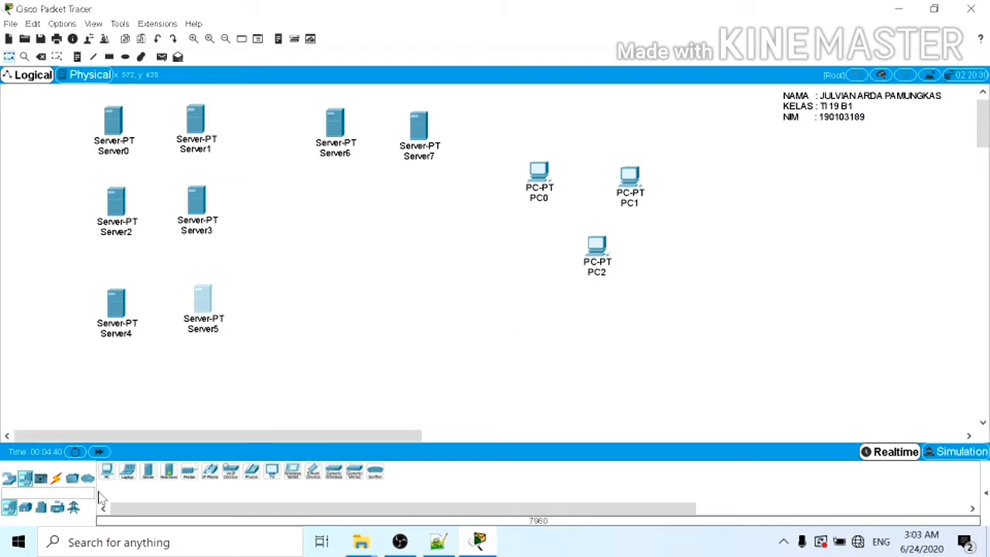
- Place four more generic PCs in two rows of two below Server6 and Server7, leaving a gap between the groups
{"action": "left_click", "coordinate": [108, 472]}
{"action": "left_click", "coordinate": [346, 308]}
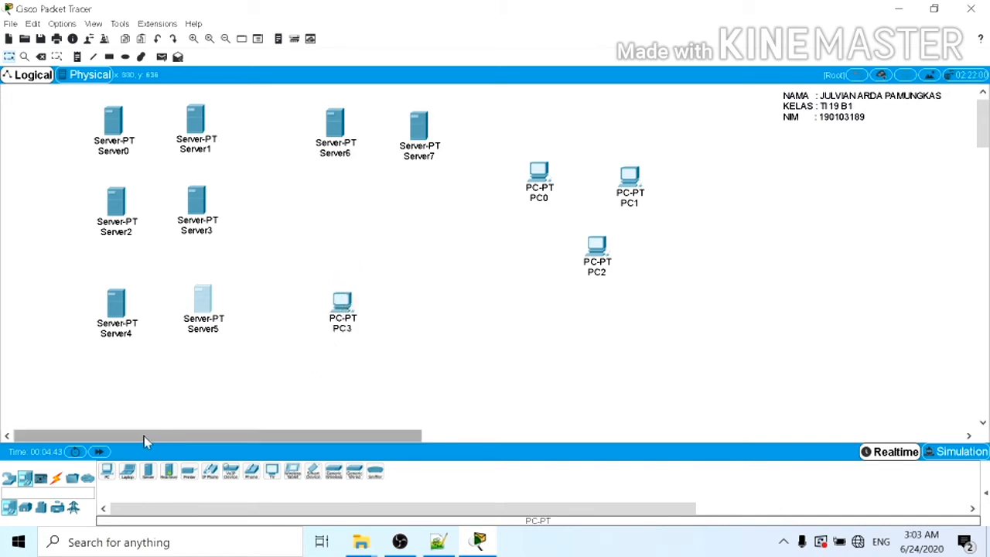
{"action": "left_click", "coordinate": [107, 473]}
{"action": "left_click", "coordinate": [419, 312]}
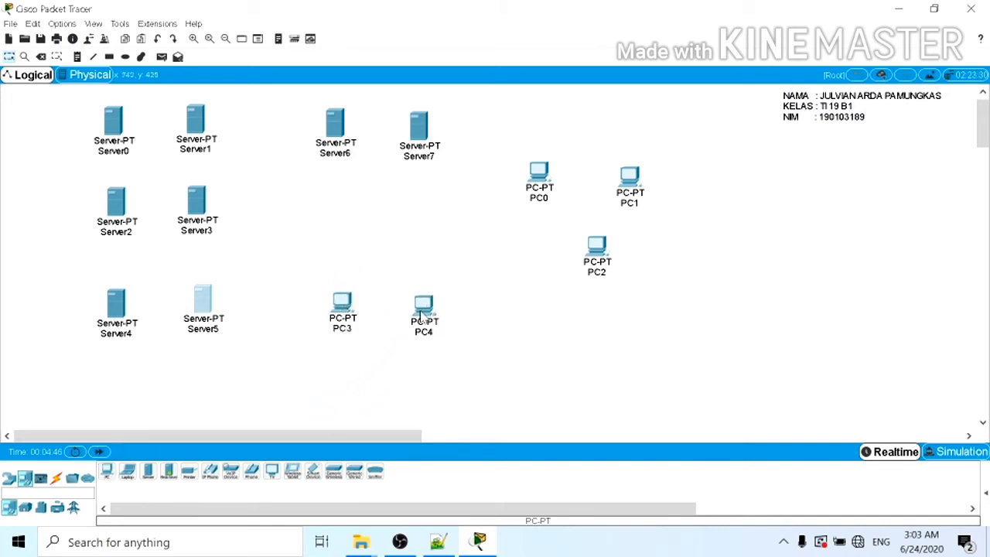
{"action": "left_click", "coordinate": [107, 472]}
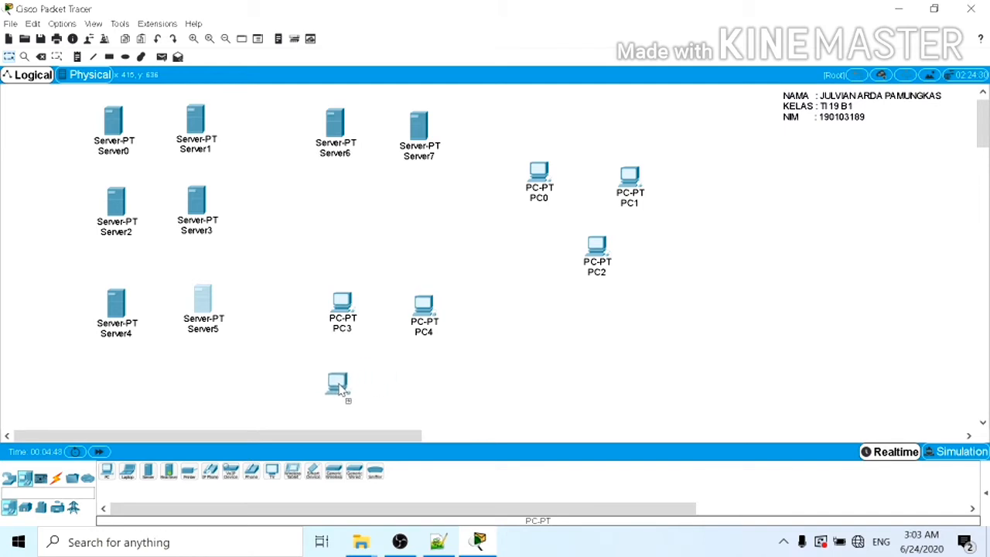
{"action": "left_click", "coordinate": [341, 387]}
{"action": "left_click", "coordinate": [107, 472]}
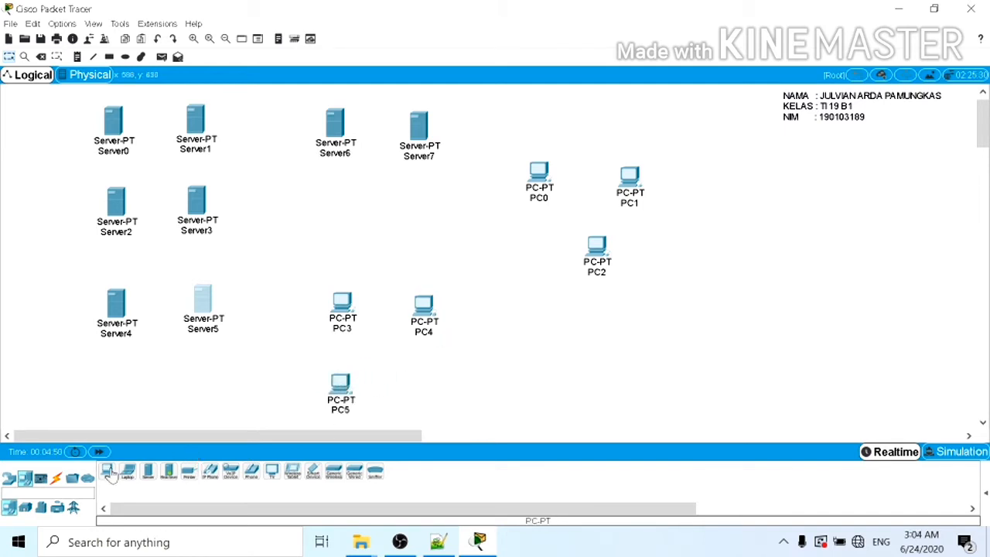
{"action": "left_click", "coordinate": [426, 378]}
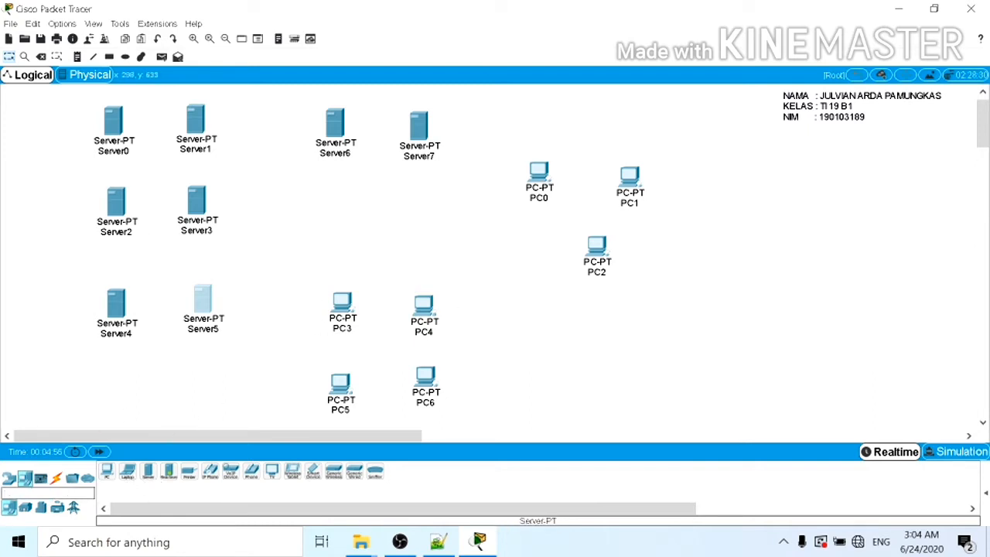
- Place a 2960 switch in the gap between the Server6 and Server7 pair and the four PCs below
{"action": "left_click", "coordinate": [9, 478]}
{"action": "left_click", "coordinate": [23, 508]}
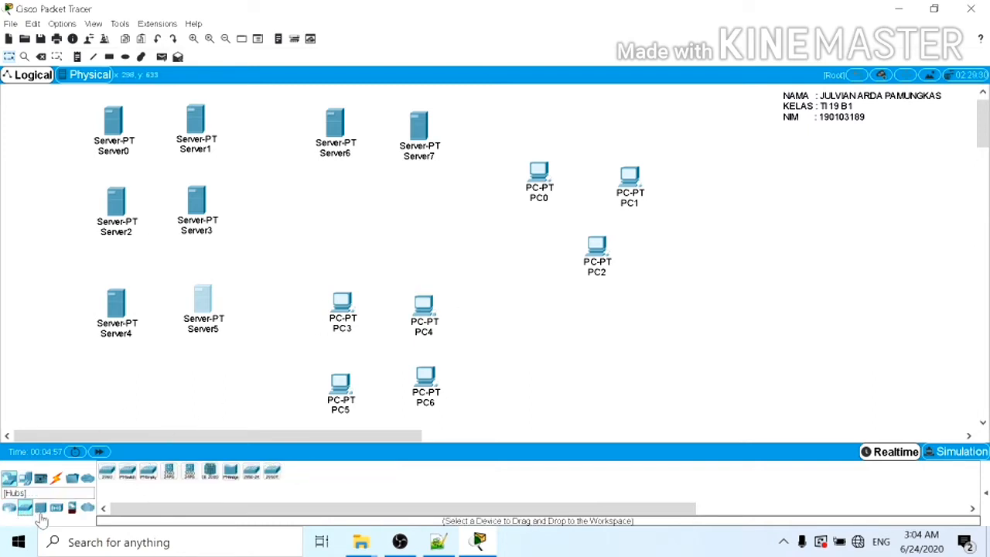
{"action": "left_click_drag", "start_coordinate": [106, 473], "coordinate": [391, 237]}
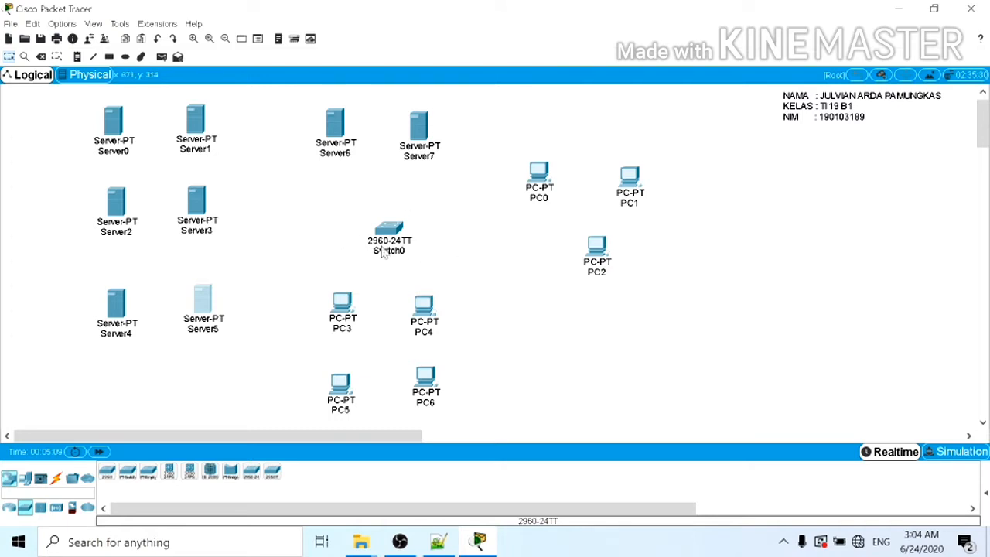
{"action": "mouse_move", "coordinate": [392, 233]}
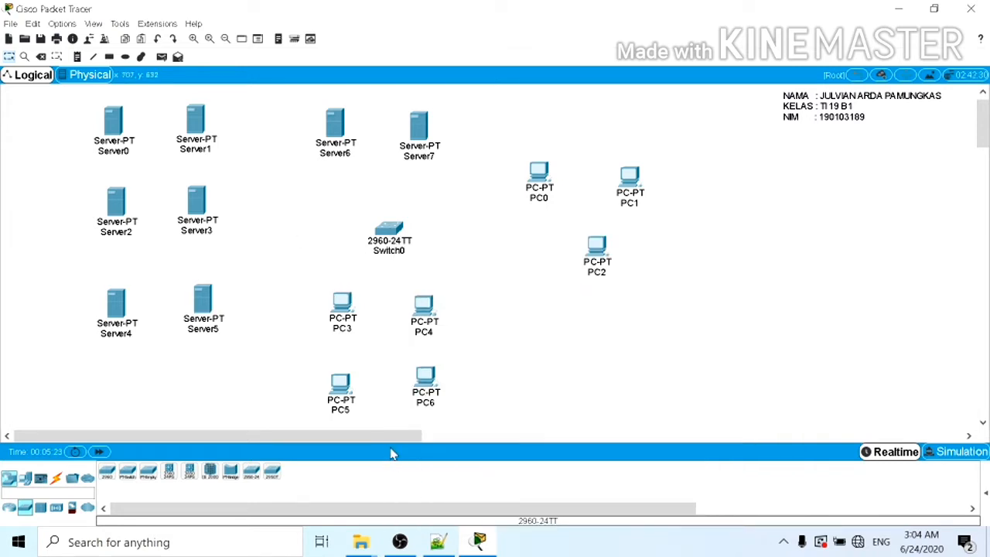
- Rename Server0 as YOUTUBE.COM
{"action": "left_click", "coordinate": [116, 152]}
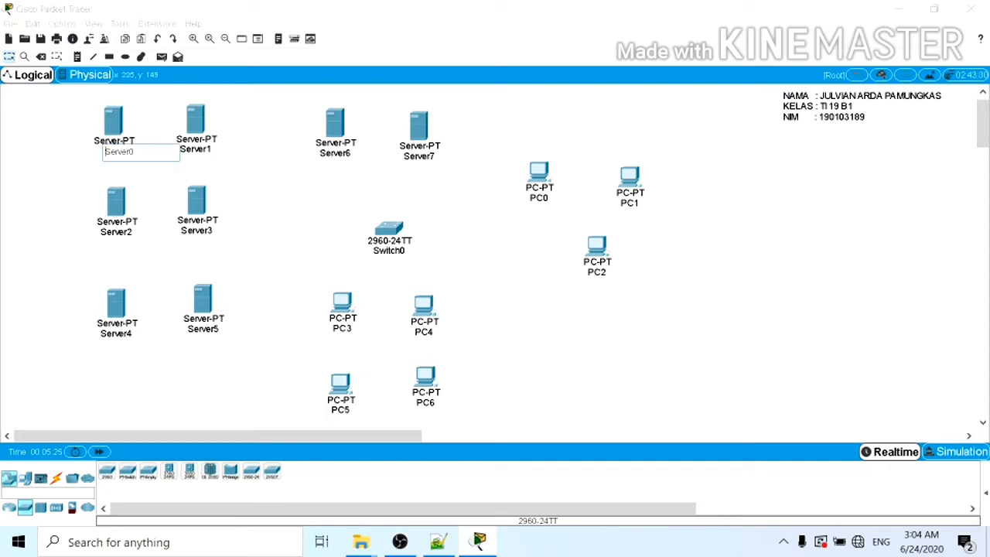
{"action": "key", "text": "ctrl+a"}
{"action": "key", "text": "BackSpace"}
{"action": "type", "text": "YOUTU"}
{"action": "scroll", "coordinate": [85, 152], "scroll_direction": "up", "scroll_amount": 1}
- Rename Server1 as TWITTER.COM and Server2 as YAHOO.COM
{"action": "left_click", "coordinate": [201, 169]}
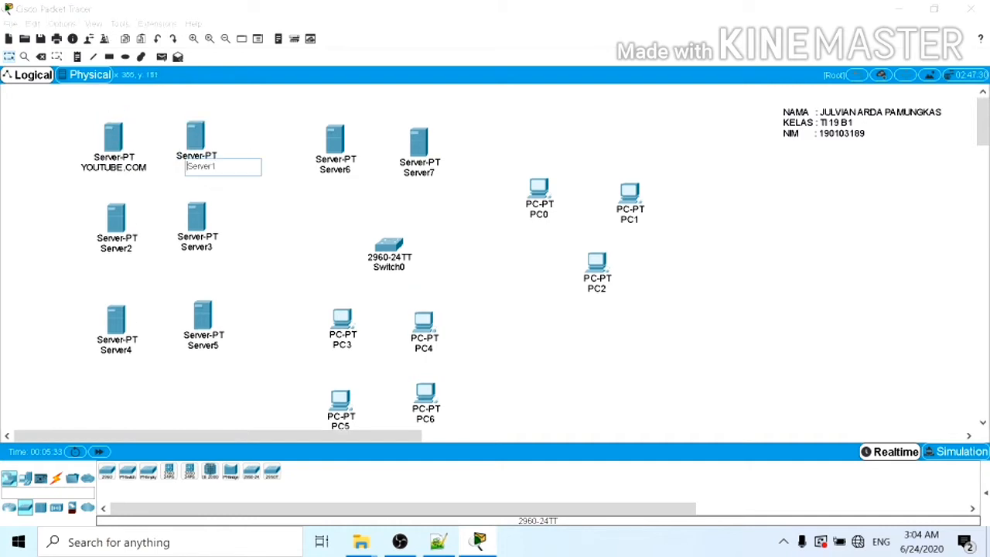
{"action": "key", "text": "ctrl+a"}
{"action": "key", "text": "BackSpace"}
{"action": "left_click", "coordinate": [107, 251]}
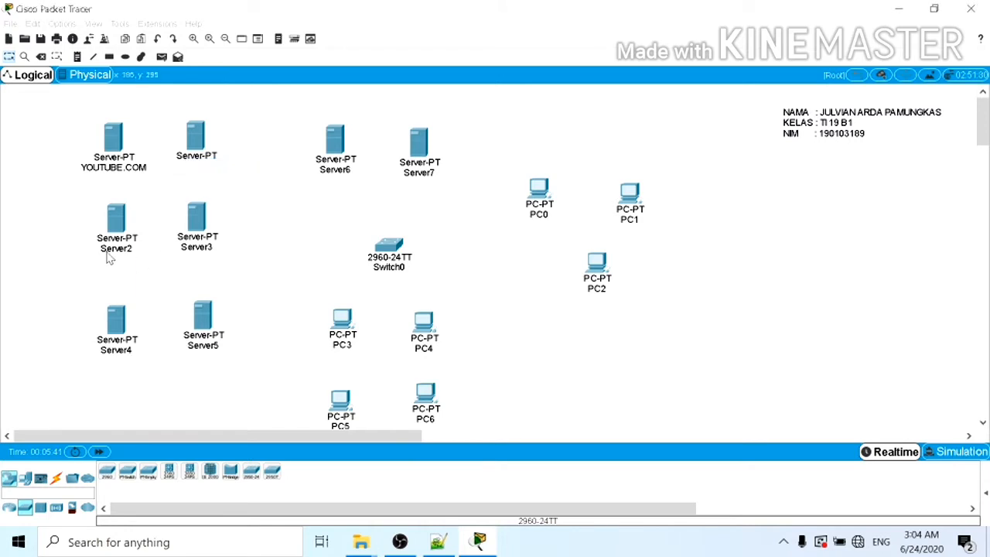
{"action": "left_click_drag", "start_coordinate": [137, 249], "coordinate": [78, 252]}
{"action": "key", "text": "BackSpace"}
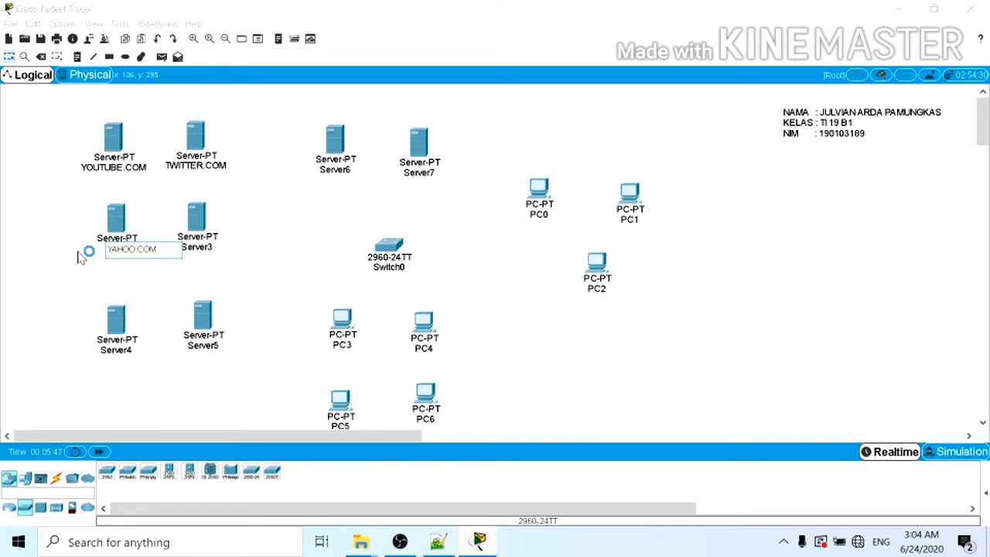
{"action": "type", "text": "YAHOO.COM"}
- Rename Server3 as GOOGLE.COM and Server4 as FACEBOOK.COM
{"action": "left_click", "coordinate": [198, 248]}
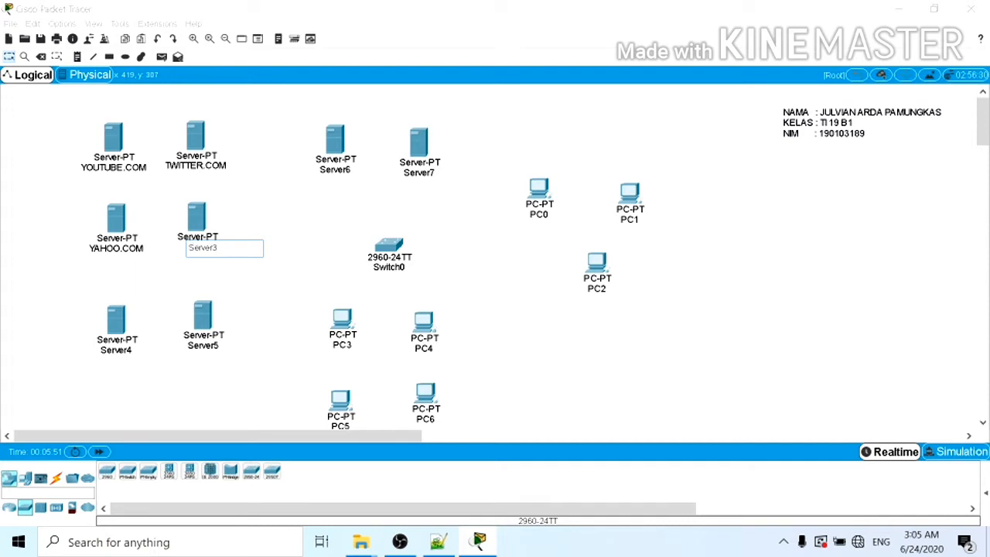
{"action": "double_click", "coordinate": [204, 248]}
{"action": "key", "text": "BackSpace"}
{"action": "left_click", "coordinate": [122, 345]}
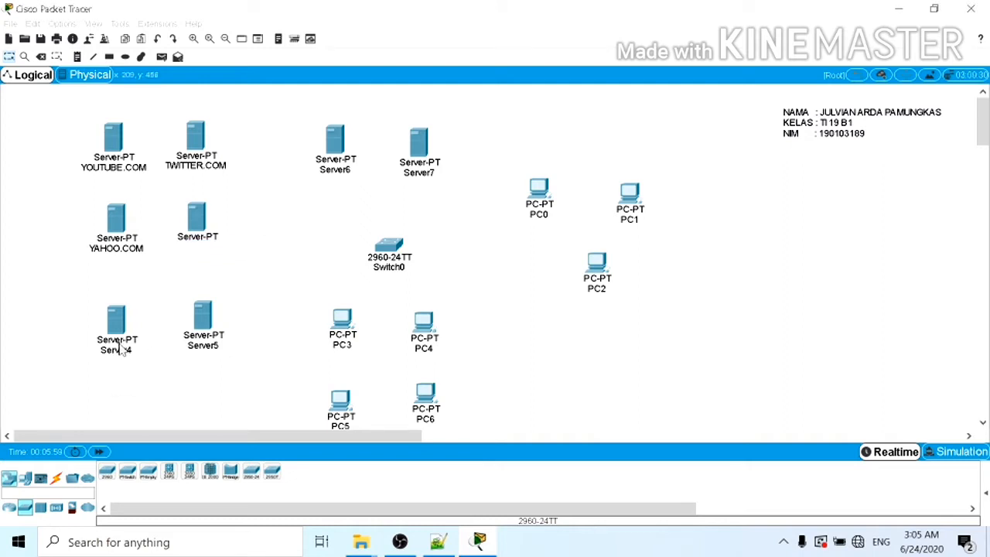
{"action": "mouse_move", "coordinate": [136, 361]}
{"action": "left_mouse_down"}
{"action": "mouse_move", "coordinate": [115, 353]}
{"action": "mouse_move", "coordinate": [126, 348]}
{"action": "left_mouse_up"}
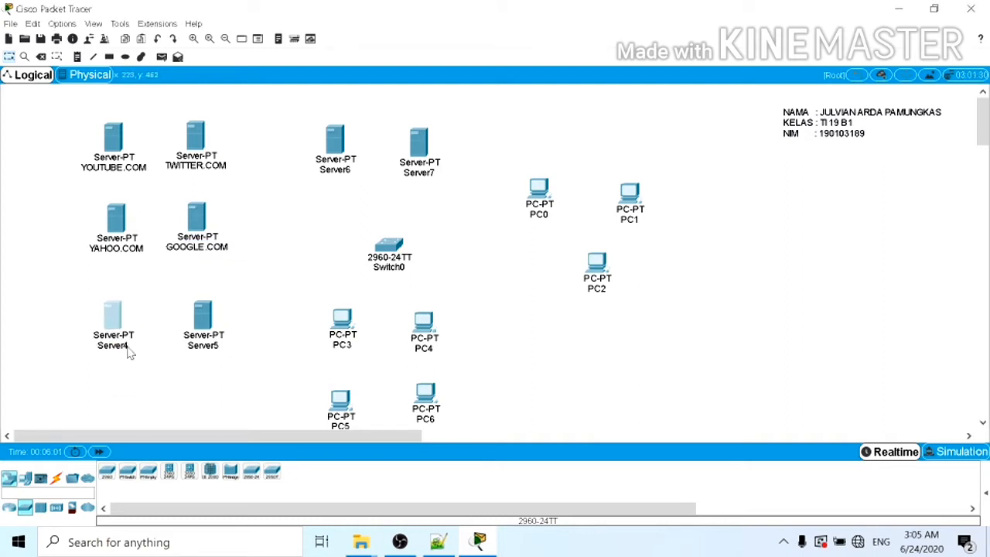
{"action": "left_click", "coordinate": [109, 347]}
{"action": "key", "text": "BackSpace"}
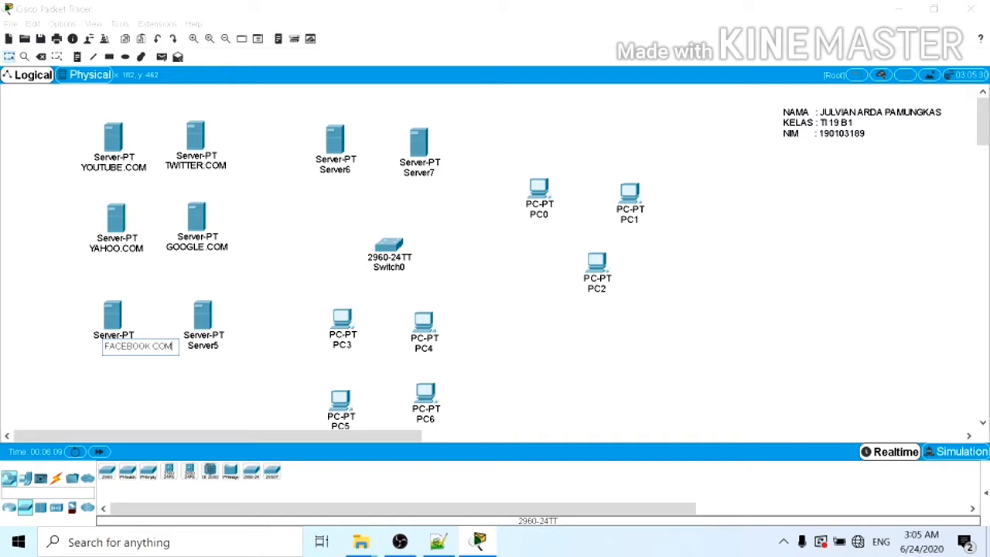
{"action": "left_click", "coordinate": [178, 381]}
- Rename Server5 as GMAIL.COM
{"action": "left_click", "coordinate": [216, 347]}
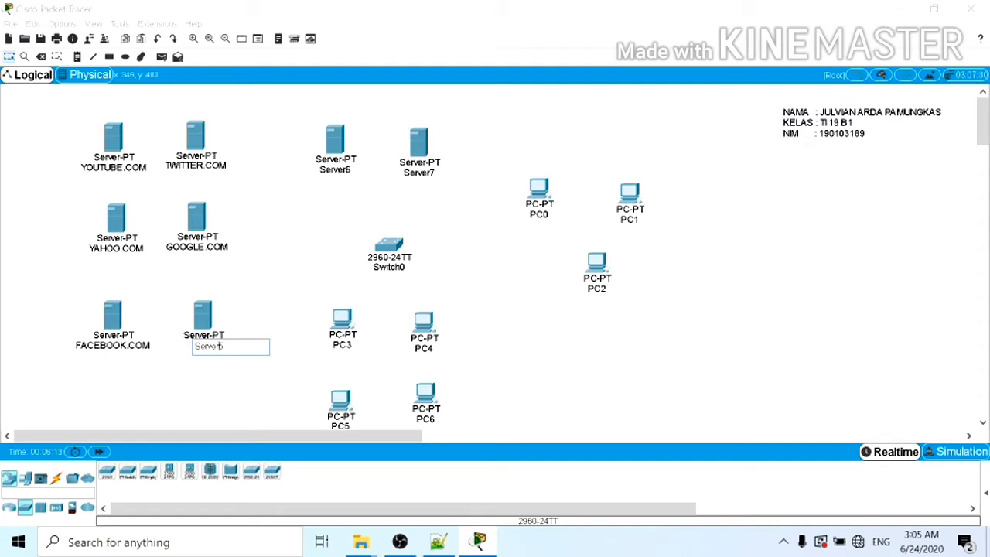
{"action": "left_click_drag", "start_coordinate": [219, 347], "coordinate": [195, 347]}
{"action": "key", "text": "BackSpace"}
{"action": "left_click", "coordinate": [169, 356]}
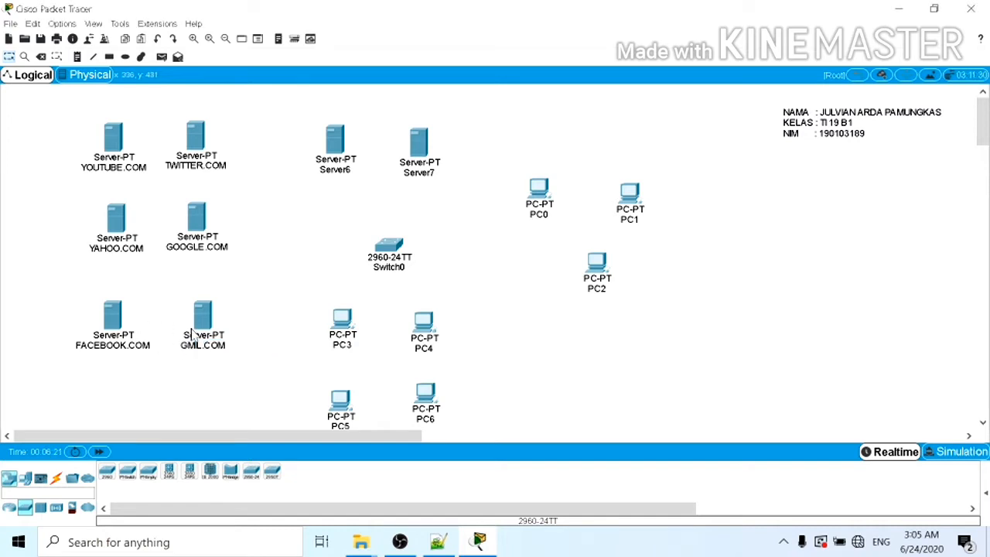
{"action": "left_click", "coordinate": [198, 346]}
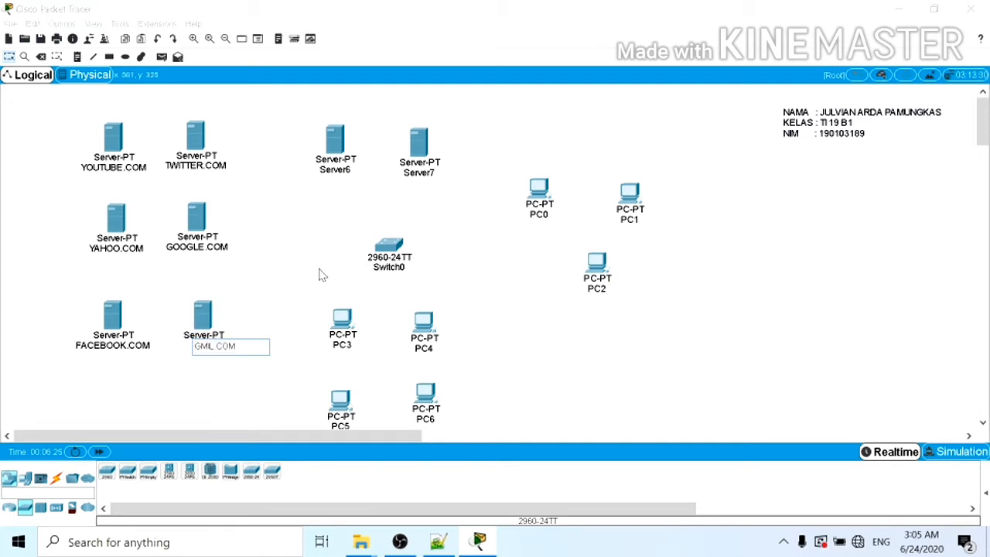
{"action": "type", "text": "AI"}
{"action": "left_click", "coordinate": [273, 312]}
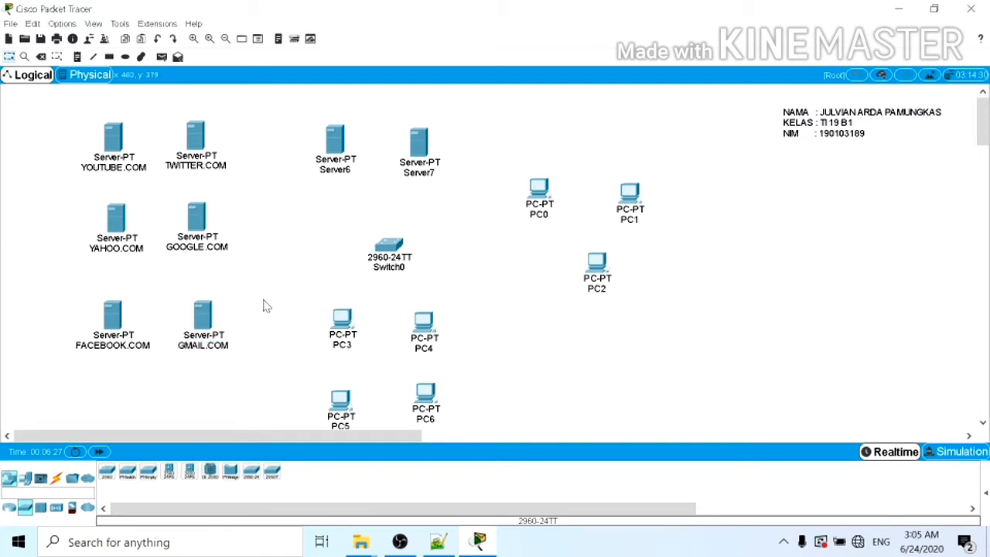
- Rename Server6 as DHCP SERVER and Server7 as DNS SERVER
{"action": "left_click", "coordinate": [335, 170]}
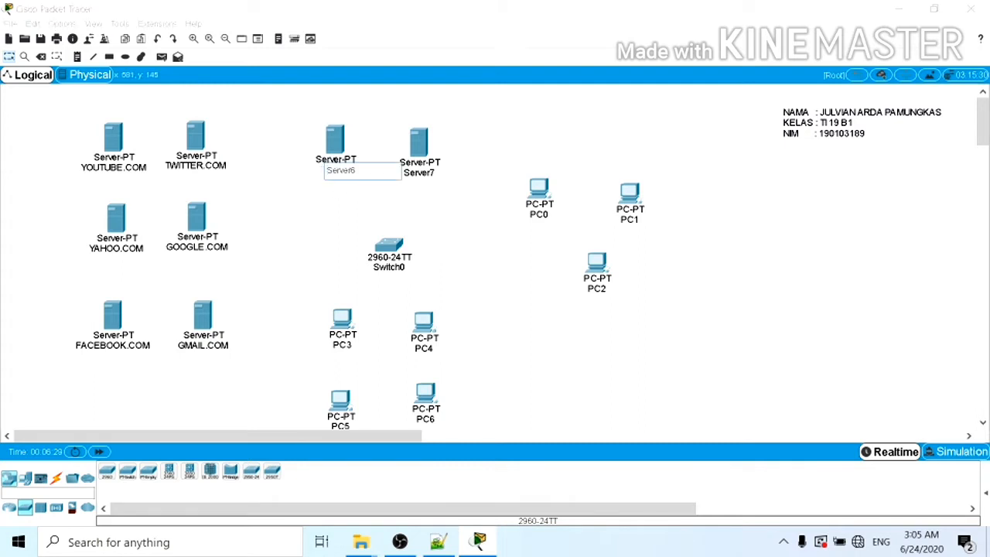
{"action": "left_click_drag", "start_coordinate": [354, 170], "coordinate": [326, 170]}
{"action": "key", "text": "BackSpace"}
{"action": "left_click", "coordinate": [424, 172]}
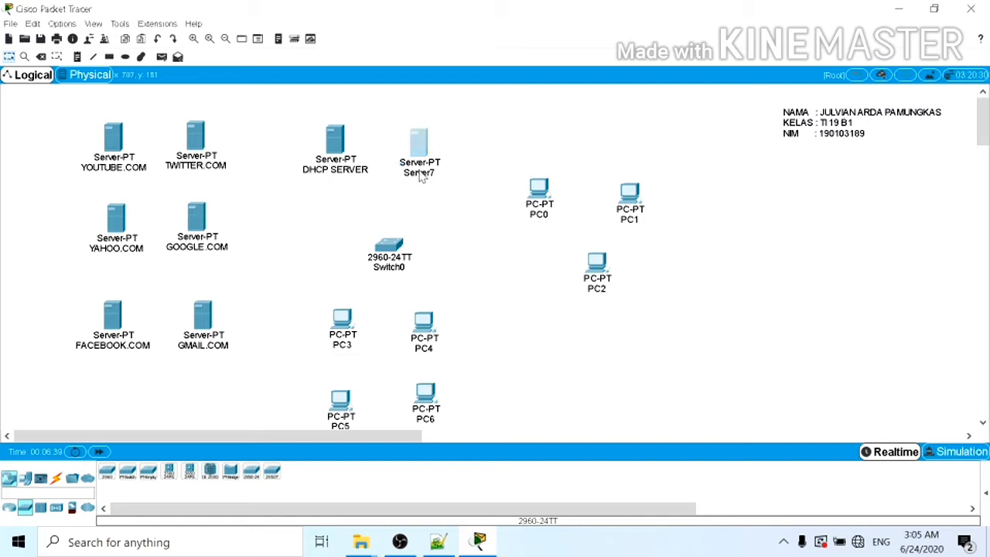
{"action": "double_click", "coordinate": [424, 173]}
{"action": "key", "text": "BackSpace"}
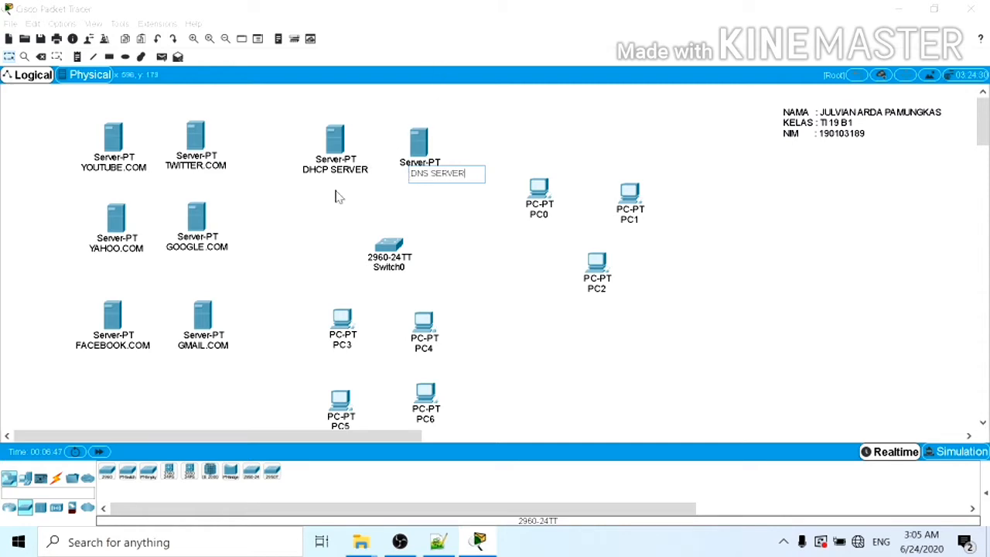
- Draw a rectangle with yellow fill (#ffff00) behind the six web servers
{"action": "left_click", "coordinate": [347, 219]}
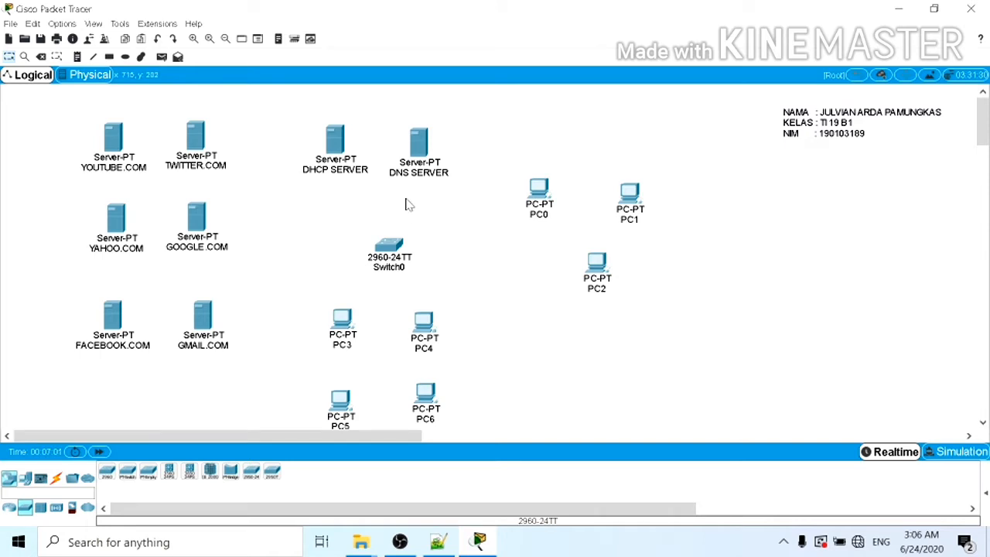
{"action": "left_click", "coordinate": [125, 59]}
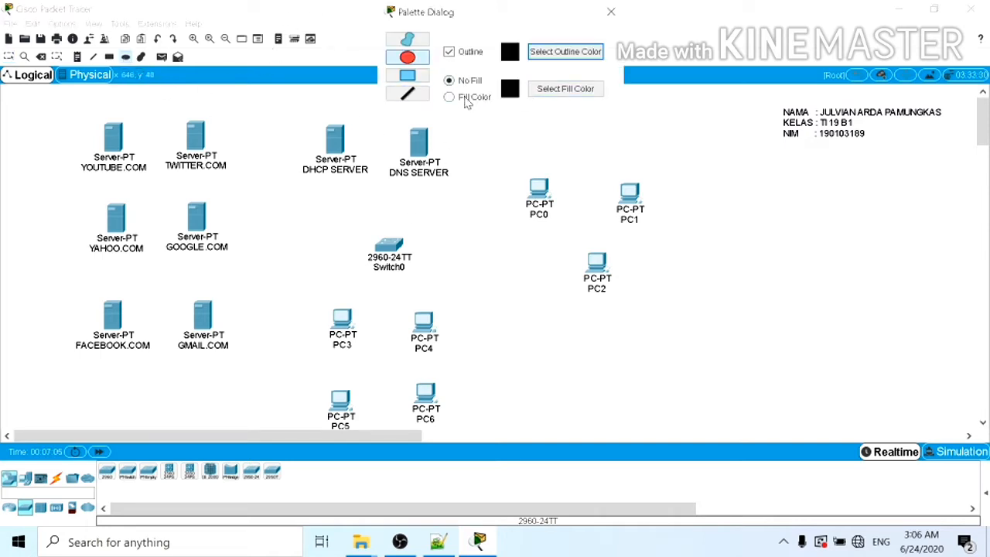
{"action": "left_click", "coordinate": [452, 99]}
{"action": "left_click", "coordinate": [546, 91]}
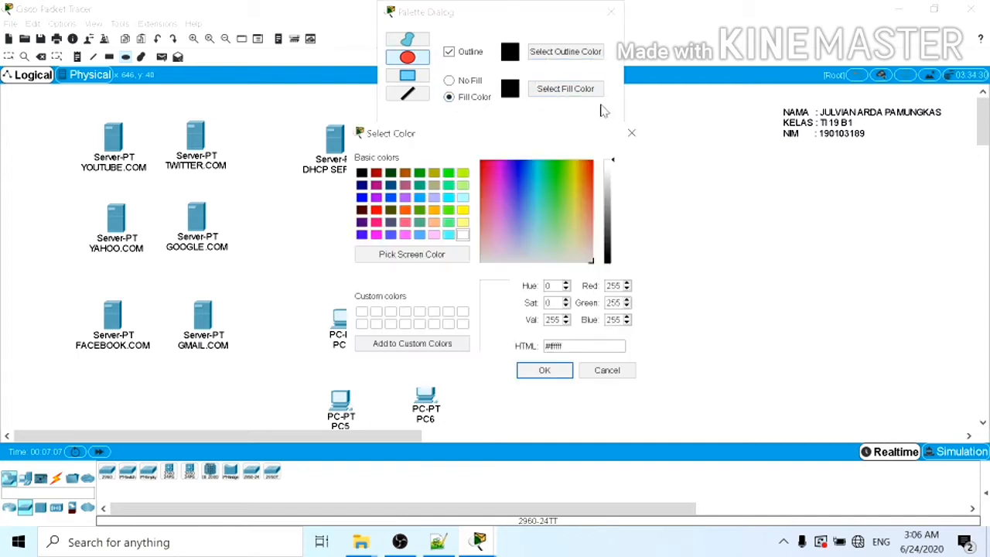
{"action": "left_click", "coordinate": [462, 210]}
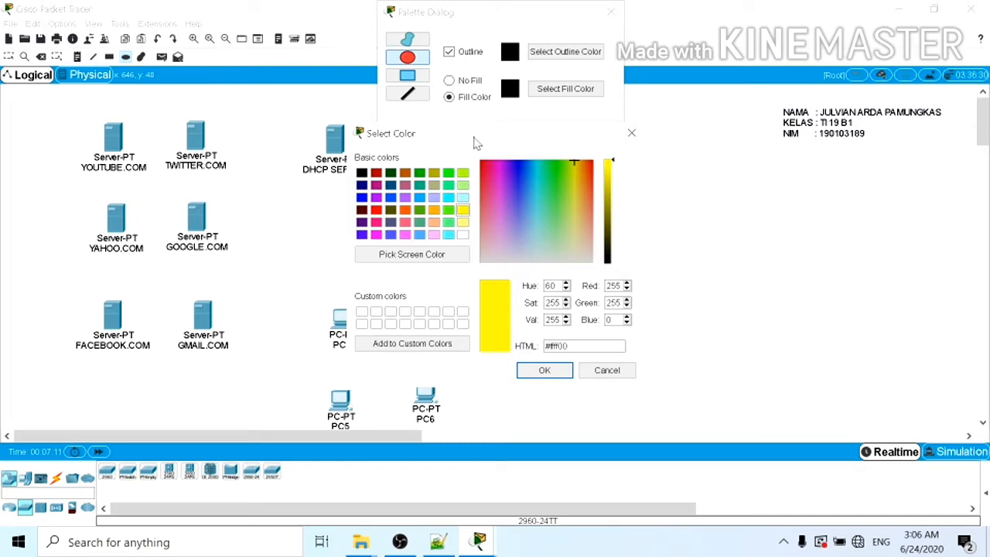
{"action": "left_click", "coordinate": [544, 370]}
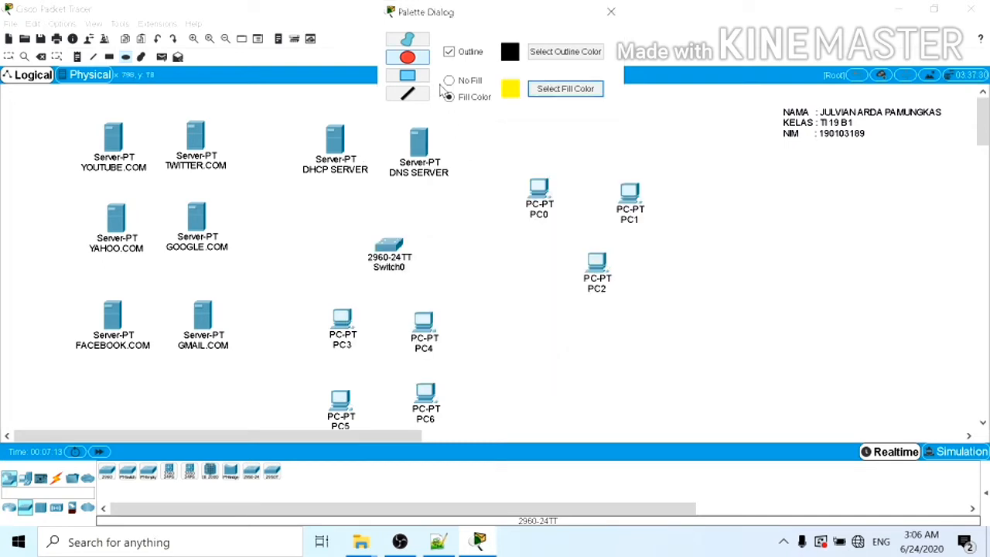
{"action": "left_click", "coordinate": [408, 75]}
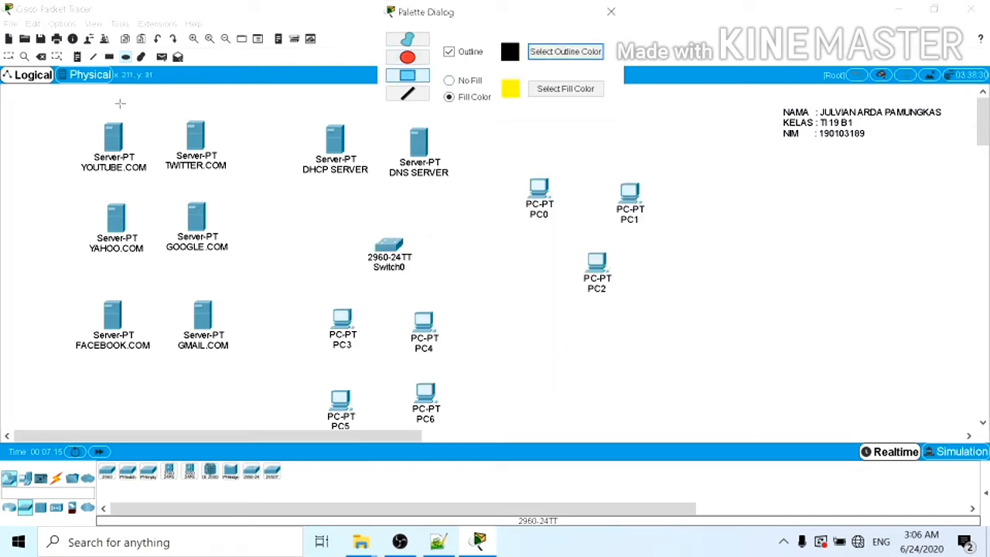
{"action": "left_click_drag", "start_coordinate": [80, 105], "coordinate": [257, 387]}
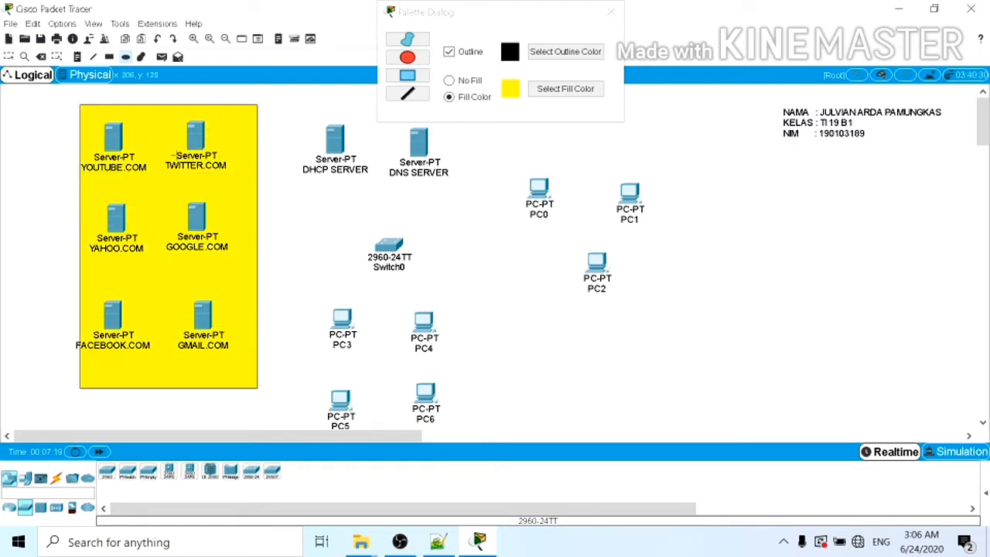
- Shift the yellow rectangle slightly left so it encloses all six web servers and their labels
{"action": "left_click", "coordinate": [9, 57]}
{"action": "left_click_drag", "start_coordinate": [151, 135], "coordinate": [137, 136]}
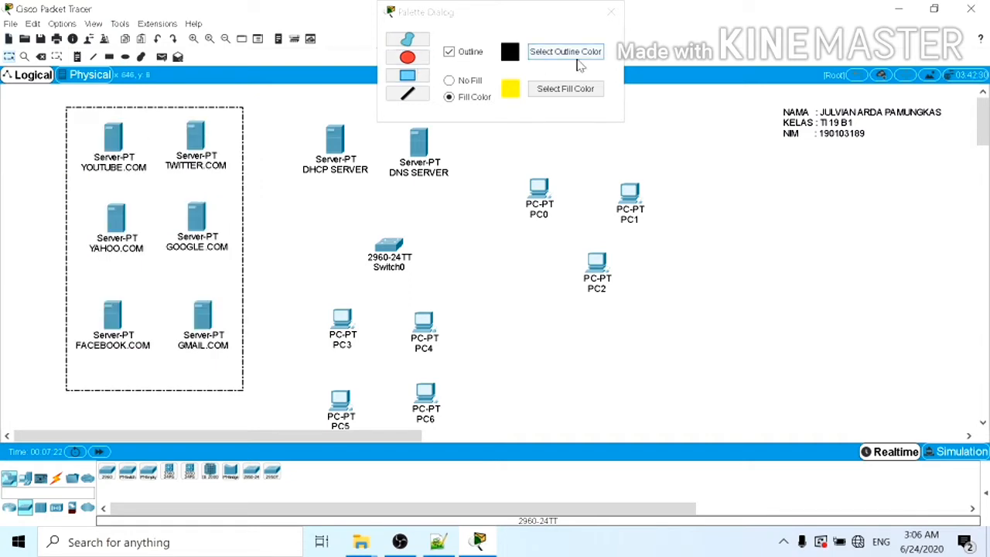
{"action": "left_click", "coordinate": [277, 187]}
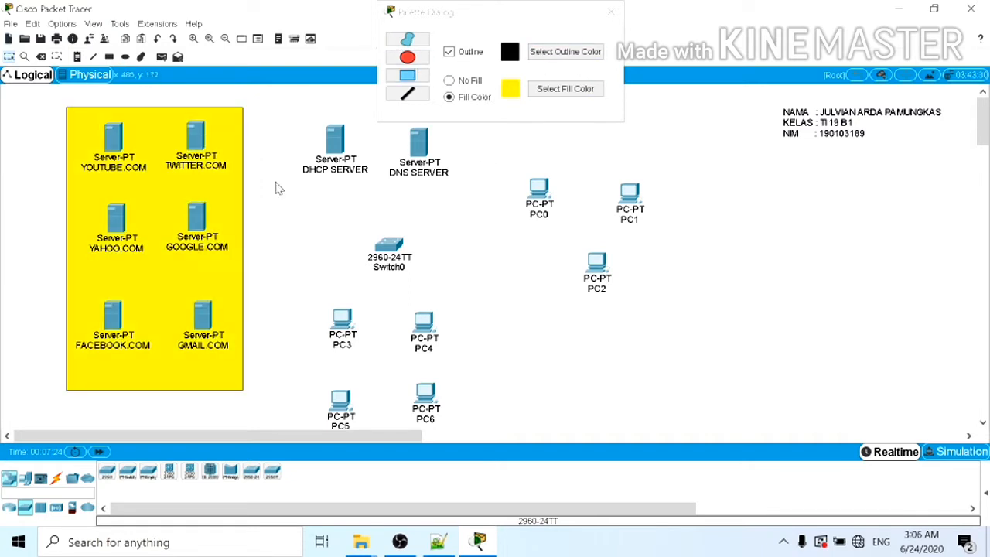
- Draw a rectangle with light green fill (#55ff7f) around the DHCP SERVER and DNS SERVER
{"action": "left_click_drag", "start_coordinate": [484, 13], "coordinate": [620, 12]}
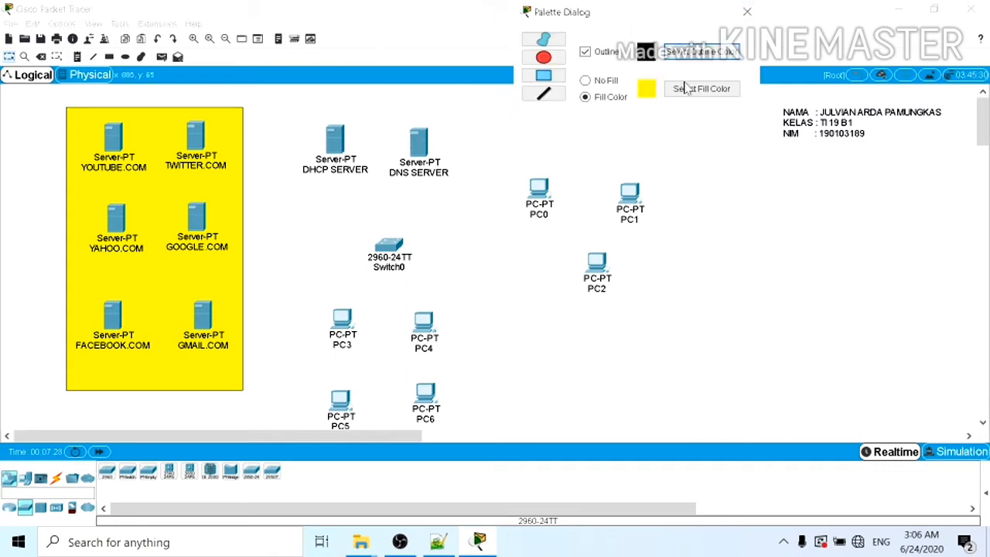
{"action": "left_click", "coordinate": [671, 90]}
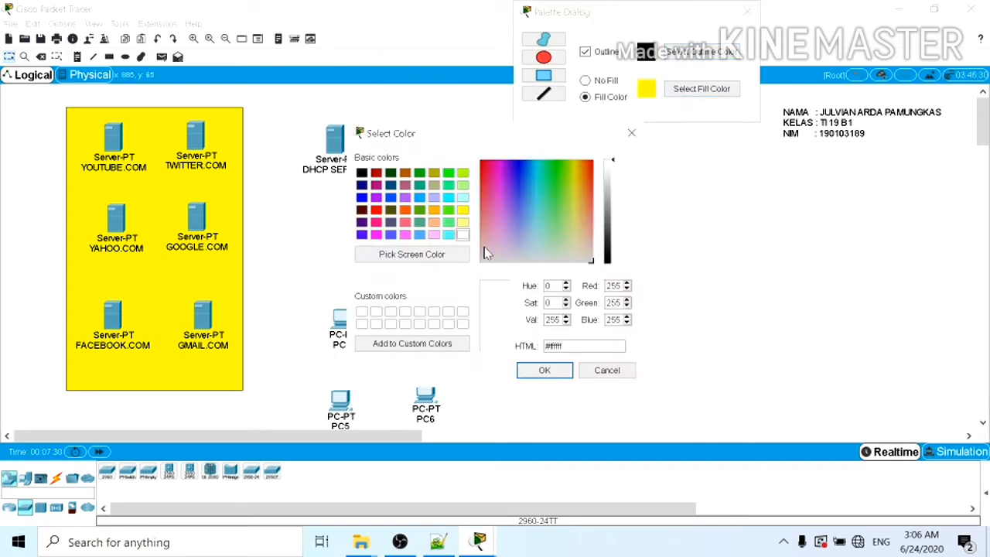
{"action": "left_click", "coordinate": [448, 222]}
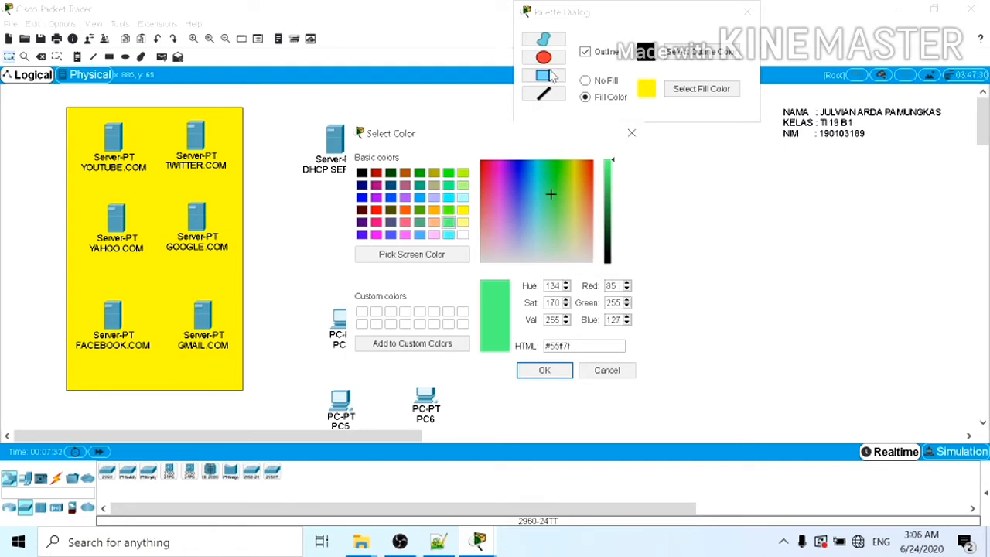
{"action": "left_click", "coordinate": [541, 371]}
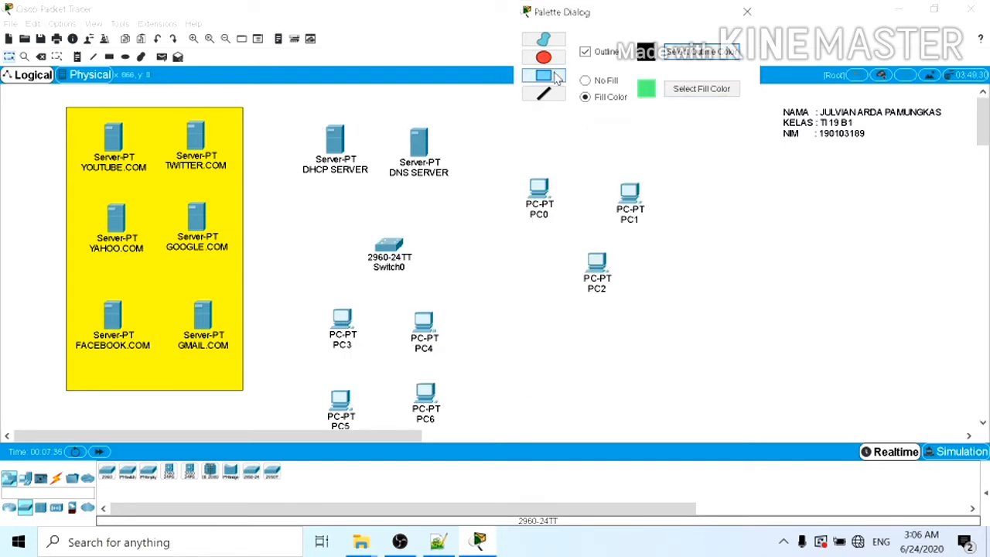
{"action": "left_click", "coordinate": [554, 76]}
{"action": "left_click_drag", "start_coordinate": [301, 110], "coordinate": [488, 195]}
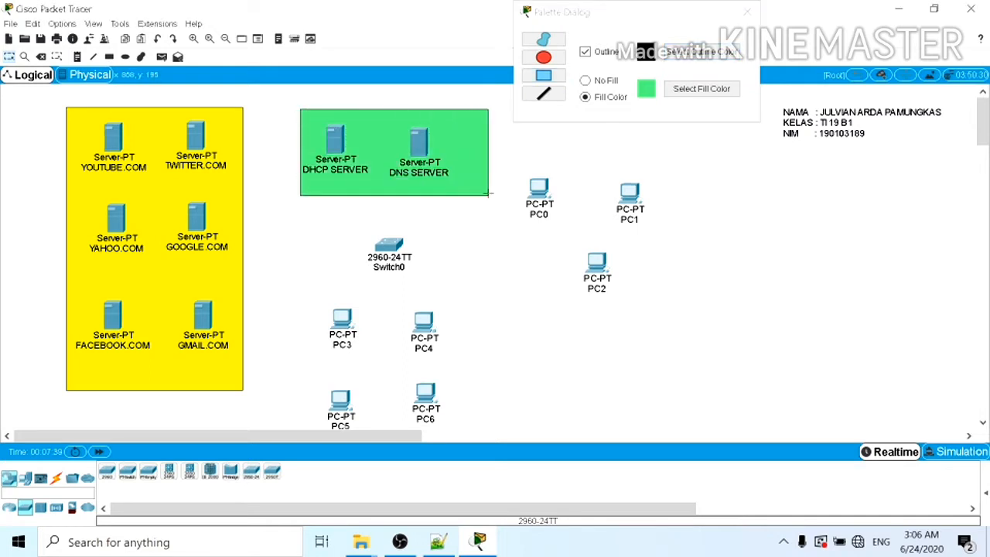
- Draw an ellipse with cyan fill (#55ffff) behind PC0, PC1 and PC2
{"action": "left_click", "coordinate": [669, 91]}
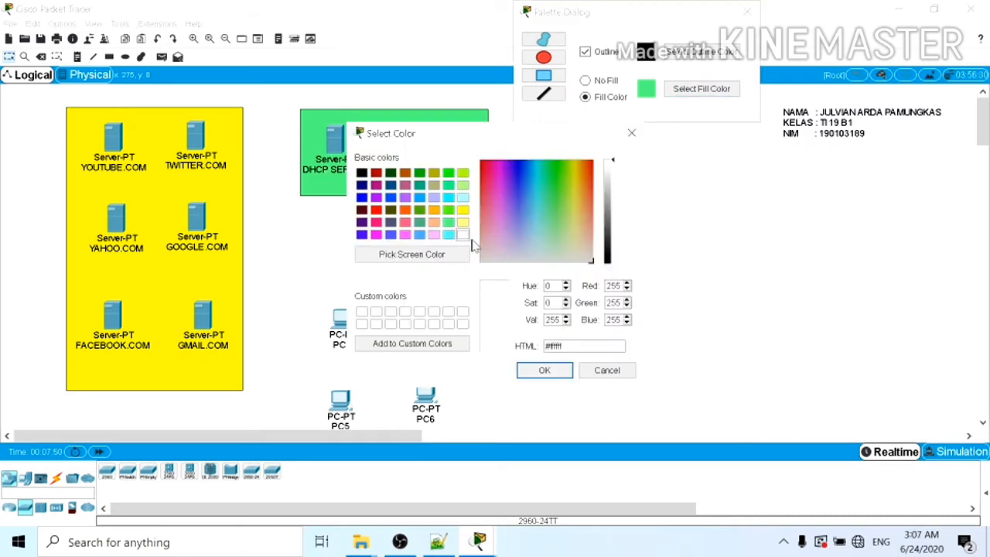
{"action": "left_click", "coordinate": [449, 234]}
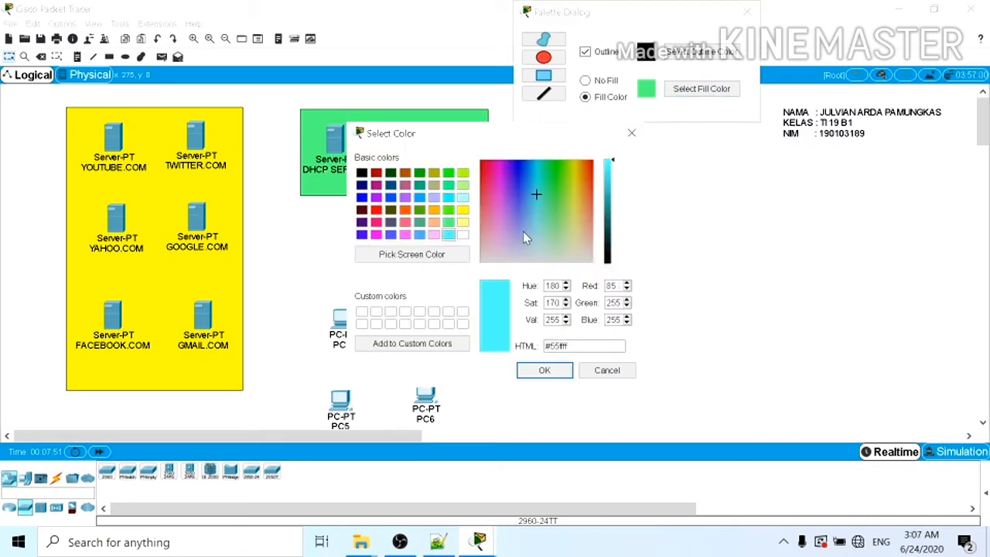
{"action": "left_click", "coordinate": [545, 370]}
{"action": "left_click", "coordinate": [543, 57]}
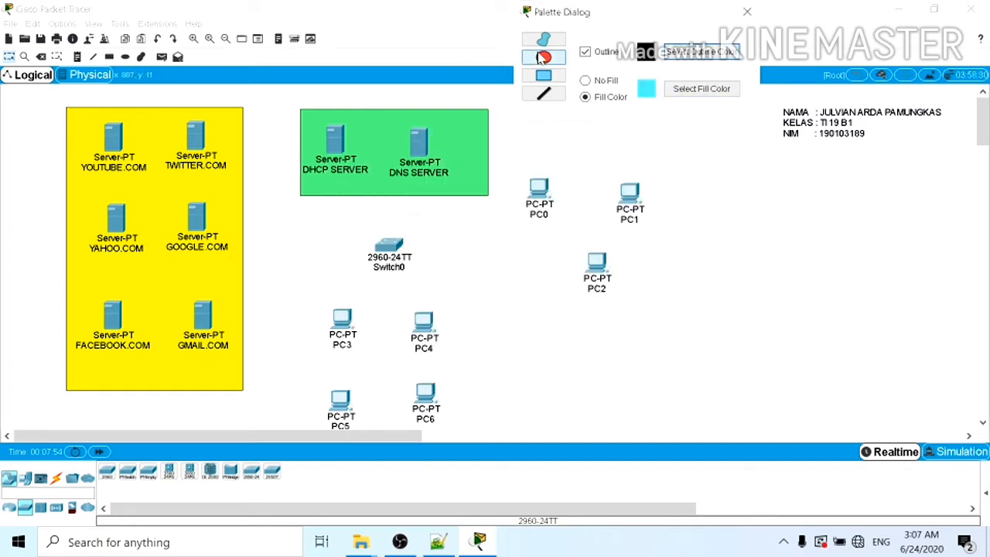
{"action": "left_click_drag", "start_coordinate": [515, 164], "coordinate": [680, 338]}
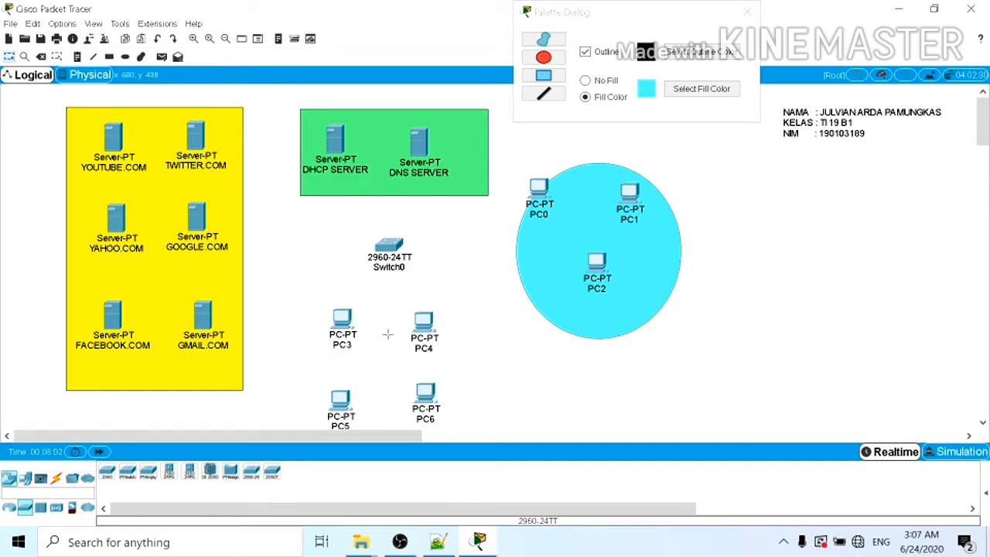
- Draw a rectangle with light pink fill (#ffaaff) around PC3, PC4, PC5 and PC6
{"action": "left_click", "coordinate": [686, 93]}
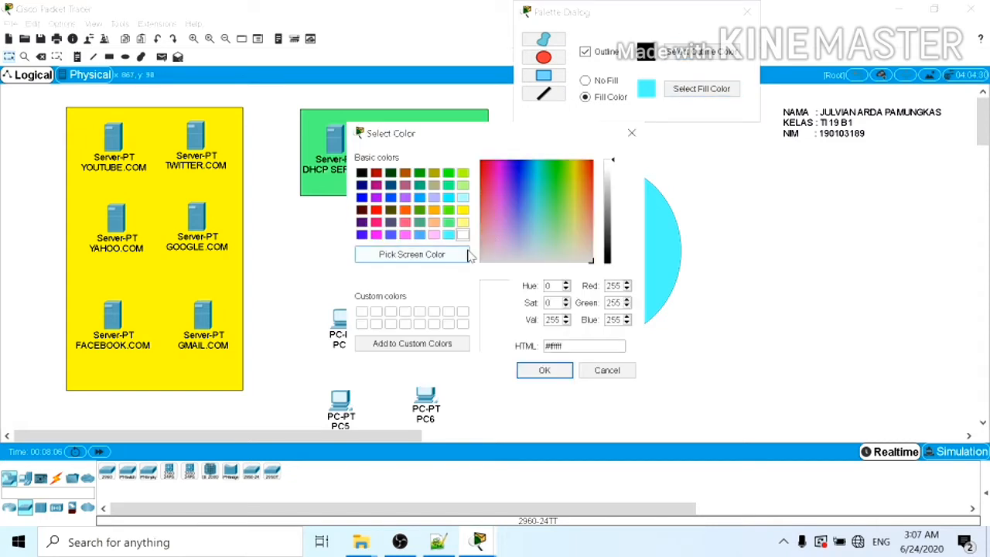
{"action": "left_click", "coordinate": [433, 235]}
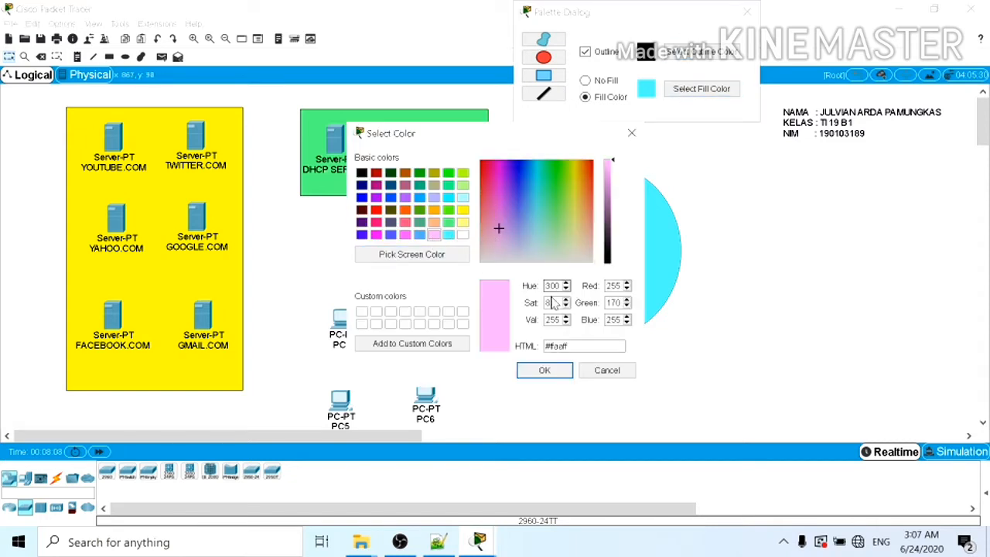
{"action": "left_click", "coordinate": [544, 370]}
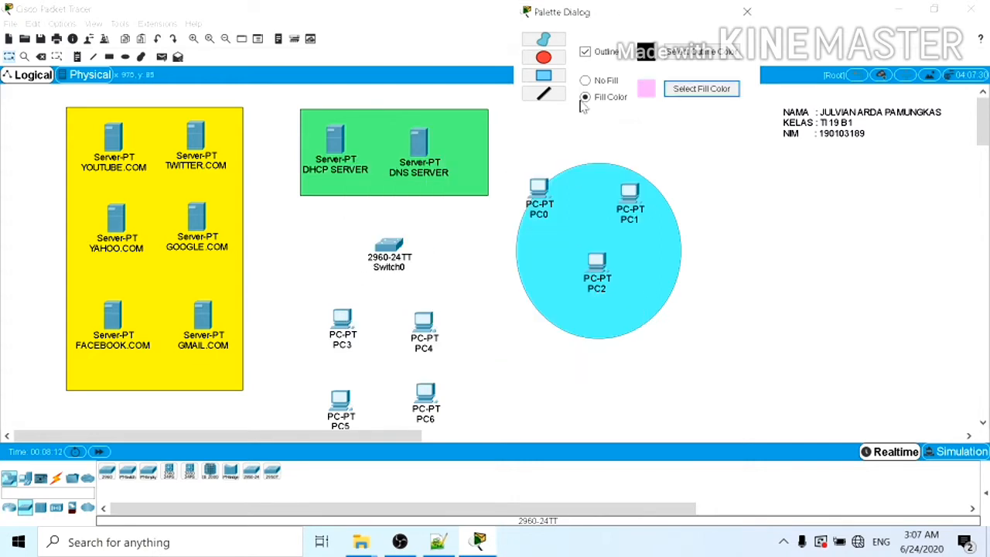
{"action": "left_click", "coordinate": [544, 75]}
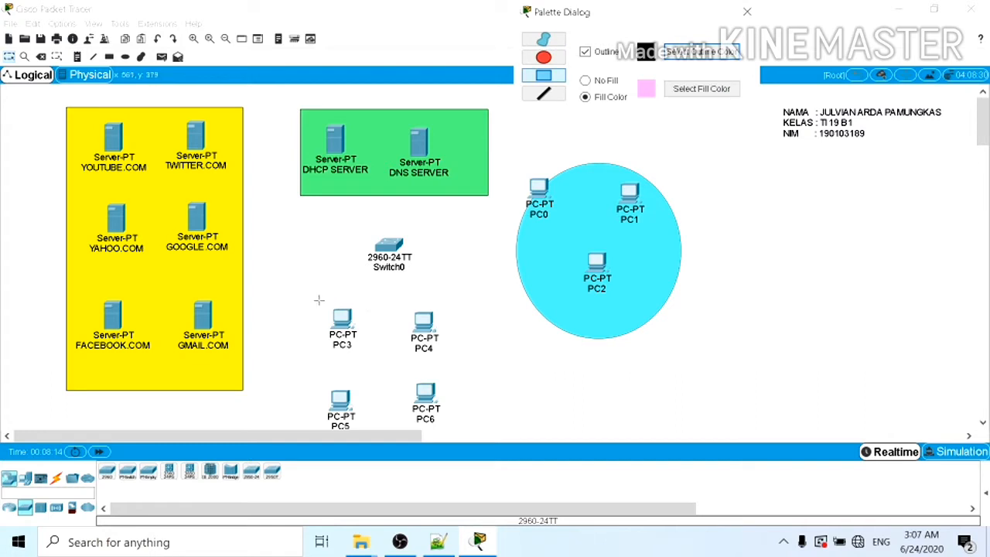
{"action": "mouse_move", "coordinate": [308, 301]}
{"action": "left_mouse_down"}
{"action": "mouse_move", "coordinate": [513, 430]}
{"action": "mouse_move", "coordinate": [512, 445]}
{"action": "left_mouse_up"}
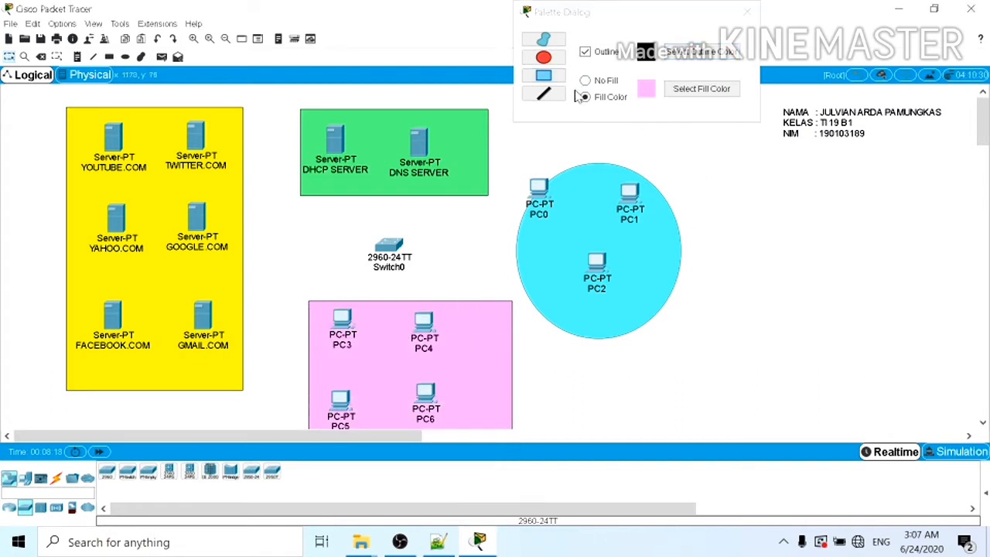
- Draw a small ellipse with red fill (#ff0000) around Switch0
{"action": "left_click", "coordinate": [544, 57]}
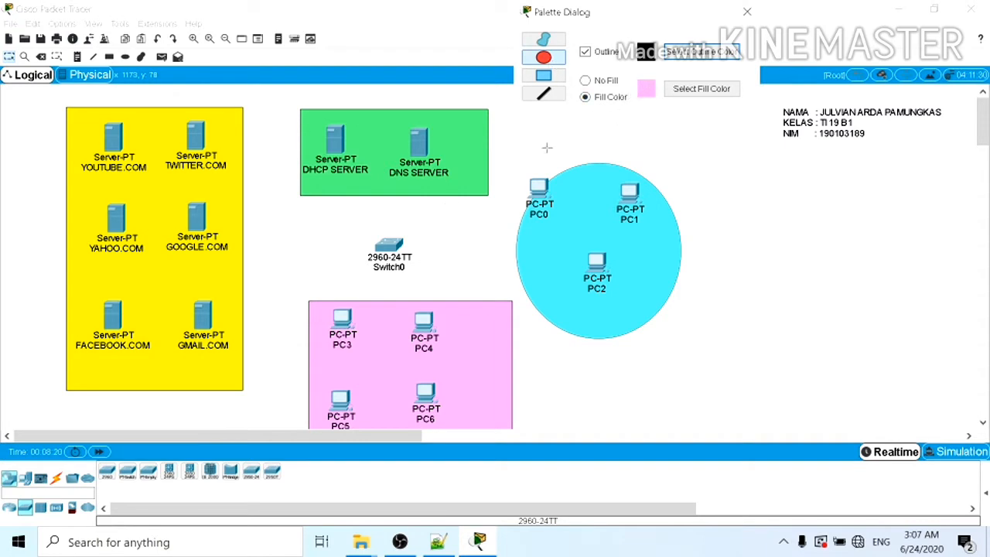
{"action": "left_click", "coordinate": [700, 89]}
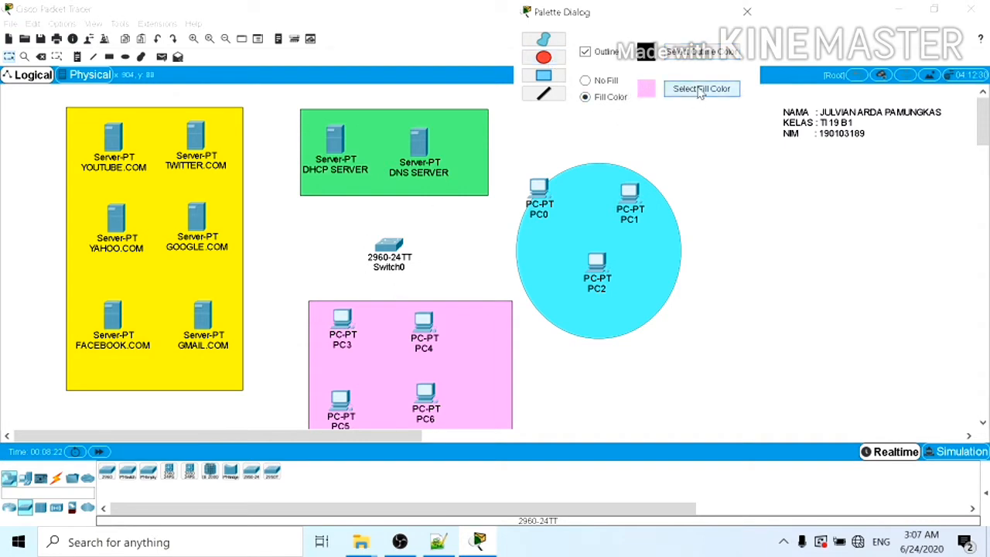
{"action": "left_click", "coordinate": [490, 171]}
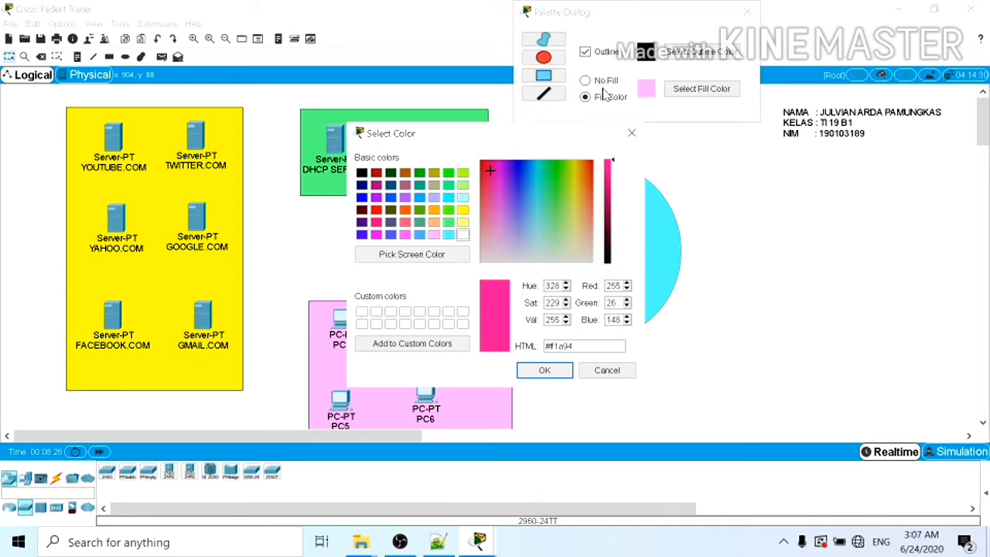
{"action": "left_click", "coordinate": [377, 223]}
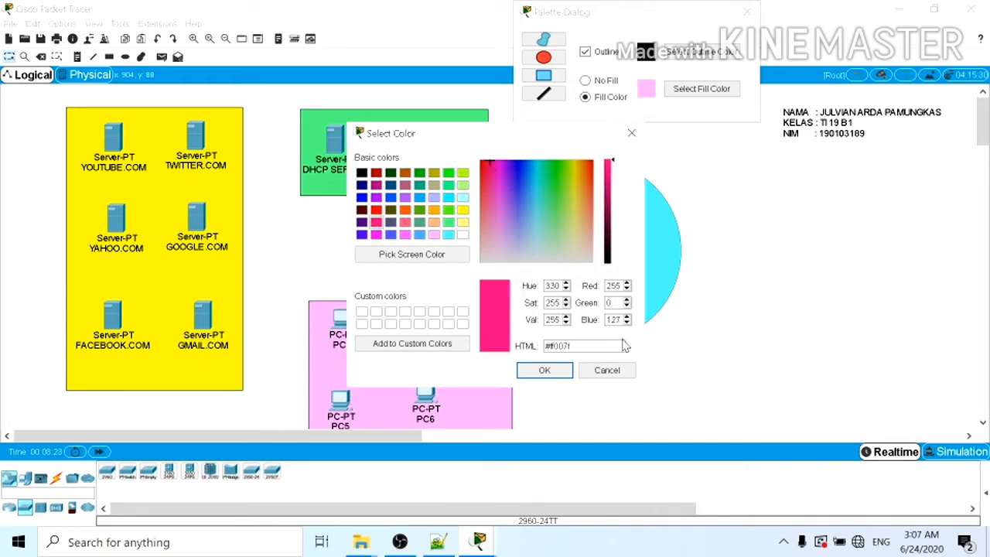
{"action": "left_click", "coordinate": [376, 209]}
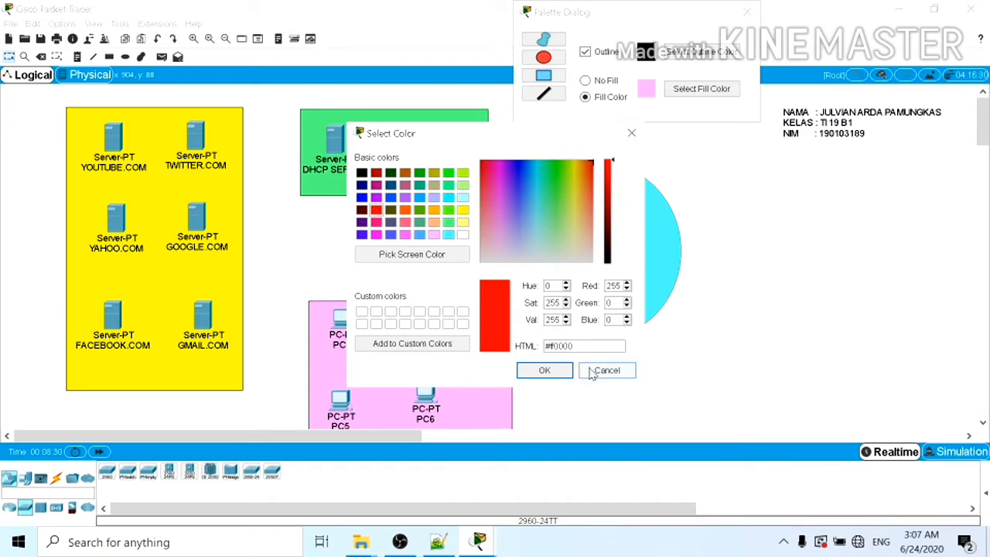
{"action": "left_click", "coordinate": [545, 369]}
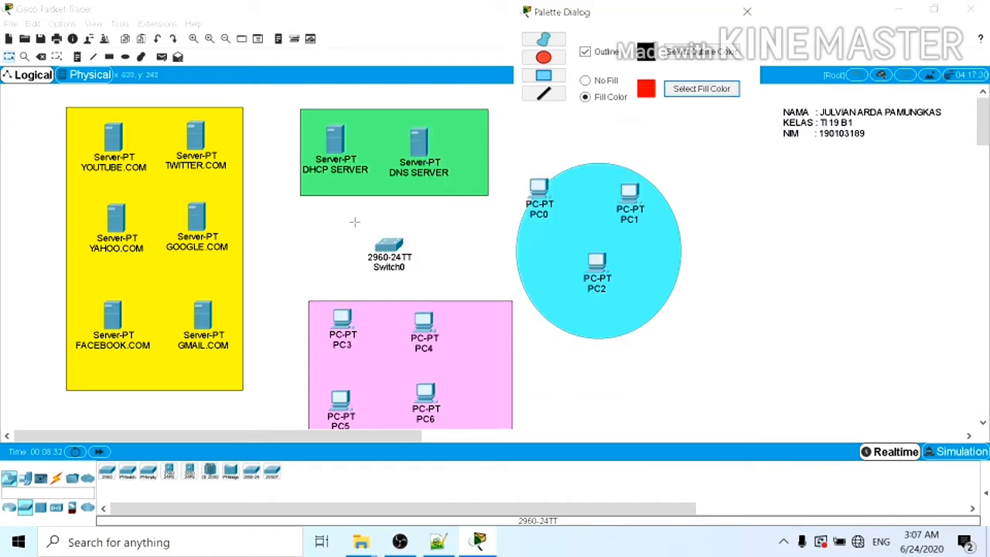
{"action": "left_click", "coordinate": [543, 57]}
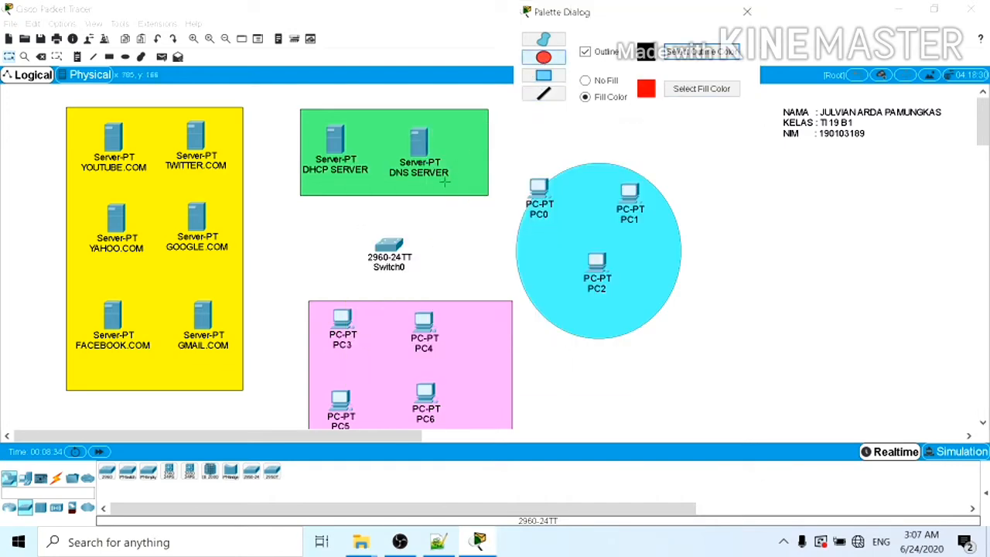
{"action": "left_click_drag", "start_coordinate": [360, 228], "coordinate": [426, 280]}
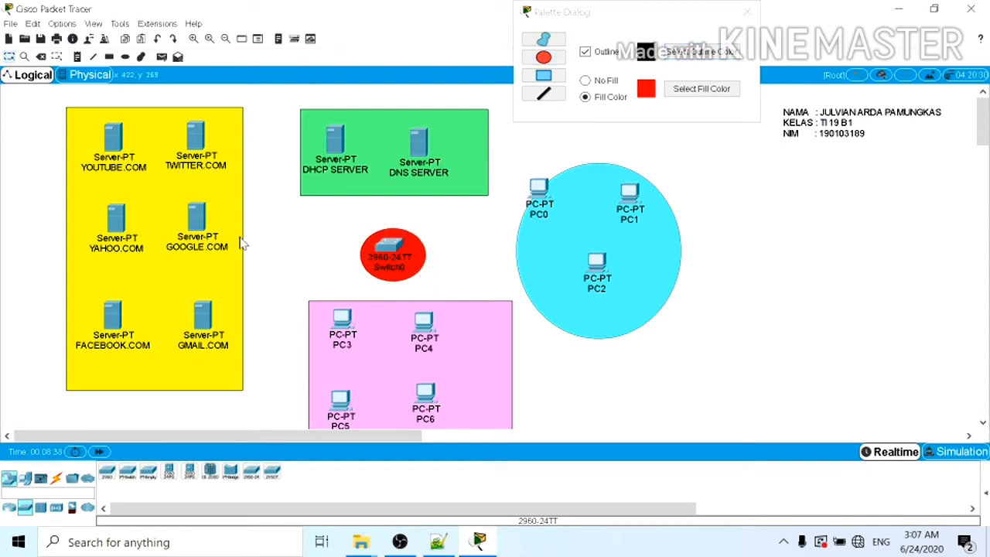
- Shift the pink rectangle left around its PCs, and move it with PC3 to PC6 and the red ellipse slightly up
{"action": "left_click_drag", "start_coordinate": [501, 349], "coordinate": [481, 355]}
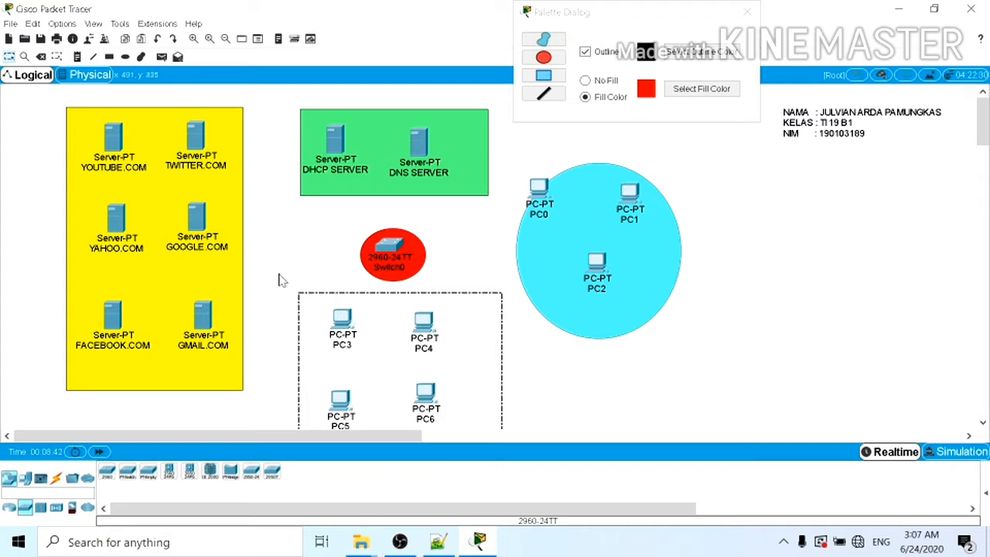
{"action": "left_click_drag", "start_coordinate": [279, 274], "coordinate": [515, 461]}
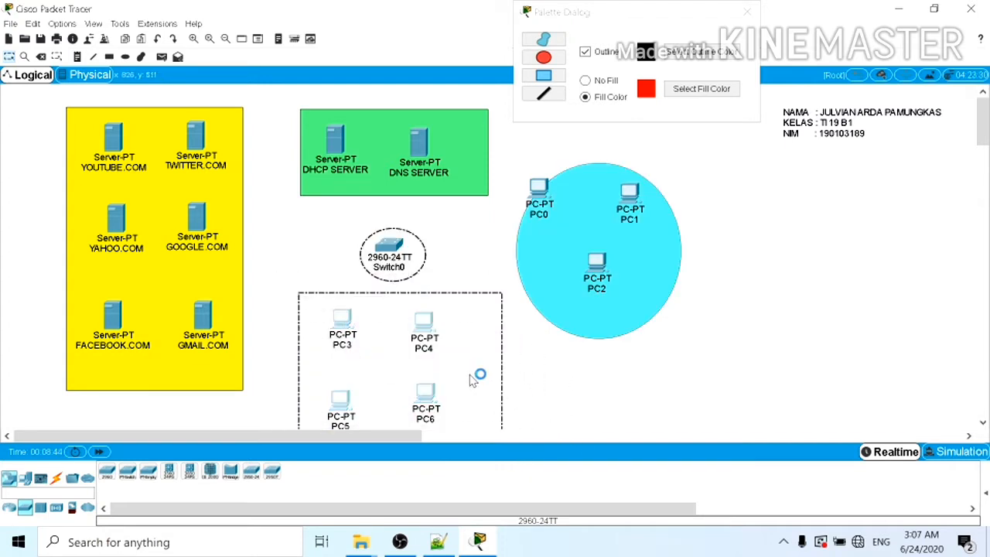
{"action": "left_click_drag", "start_coordinate": [475, 373], "coordinate": [472, 361]}
{"action": "left_click", "coordinate": [596, 399]}
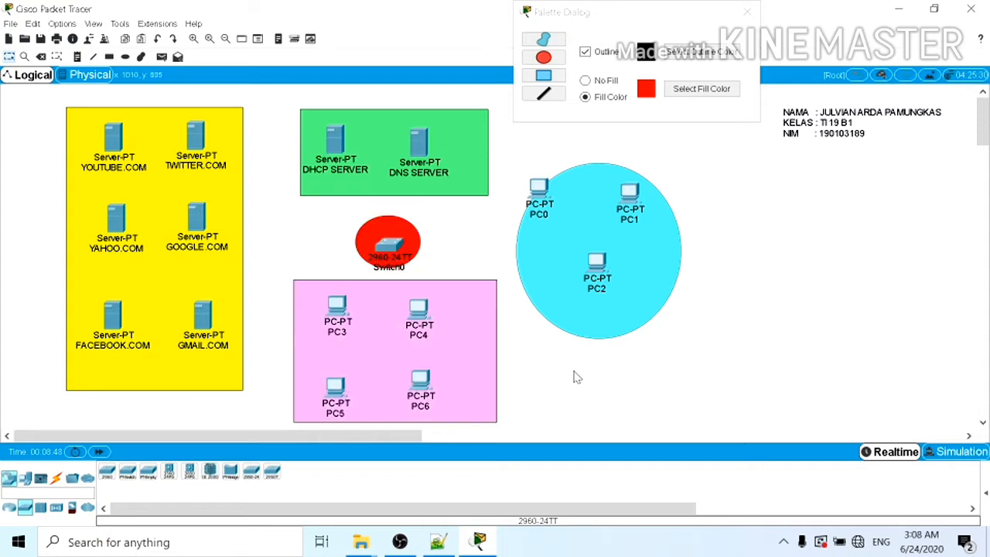
- Move the cyan ellipse up and left so it fully encloses PC0, PC1 and PC2, and close the drawing palette
{"action": "left_click_drag", "start_coordinate": [684, 280], "coordinate": [643, 262]}
{"action": "left_click", "coordinate": [746, 12]}
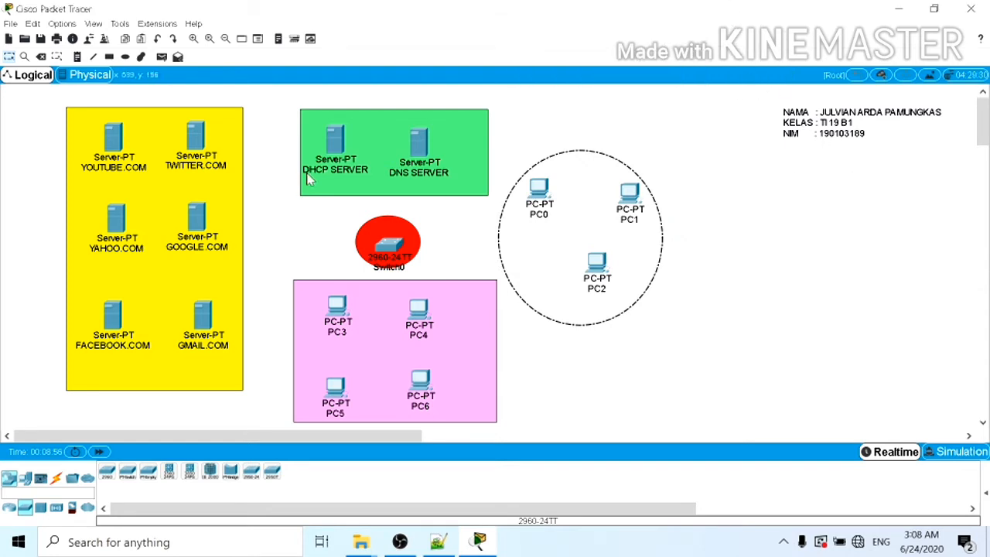
- Add text notes 192.168.1.1 below the YOUTUBE.COM server and 192.168.1.2 below the TWITTER.COM server
{"action": "left_click", "coordinate": [77, 57]}
{"action": "left_click", "coordinate": [96, 175]}
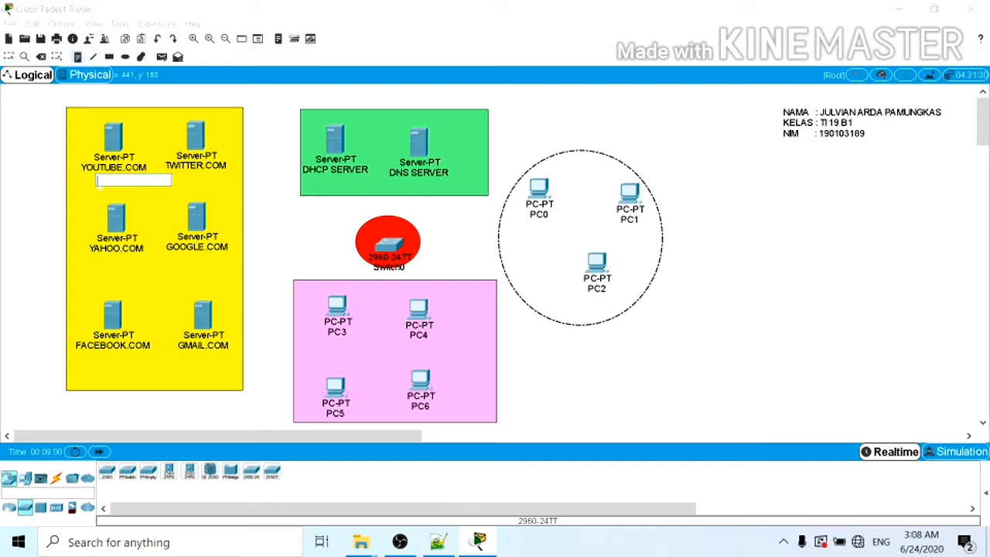
{"action": "type", "text": "192.168.1.1"}
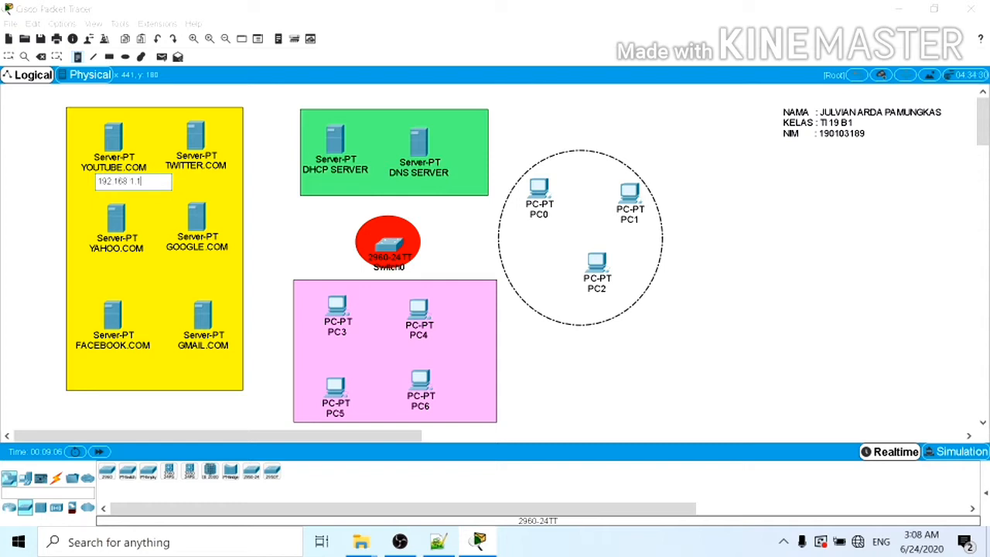
{"action": "left_click", "coordinate": [145, 242]}
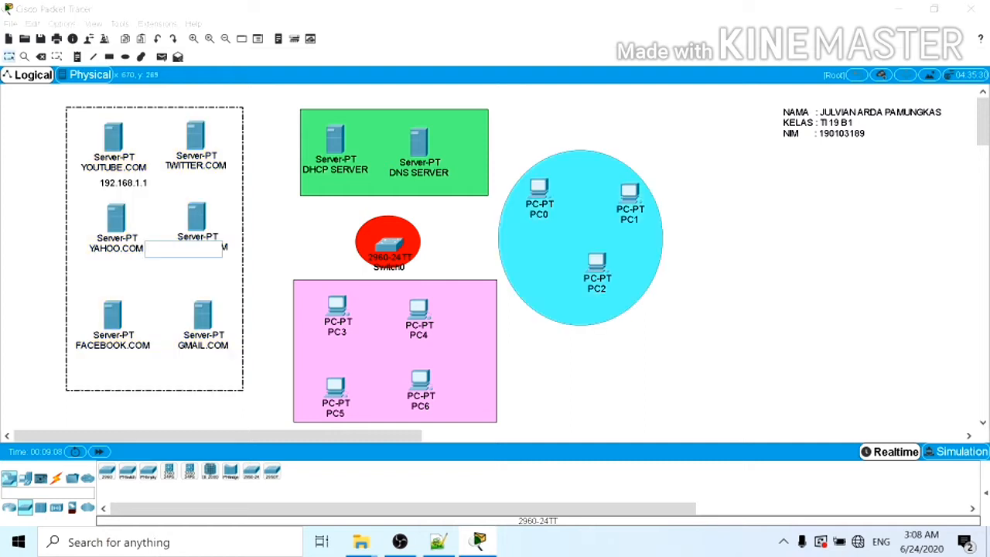
{"action": "left_click", "coordinate": [382, 275]}
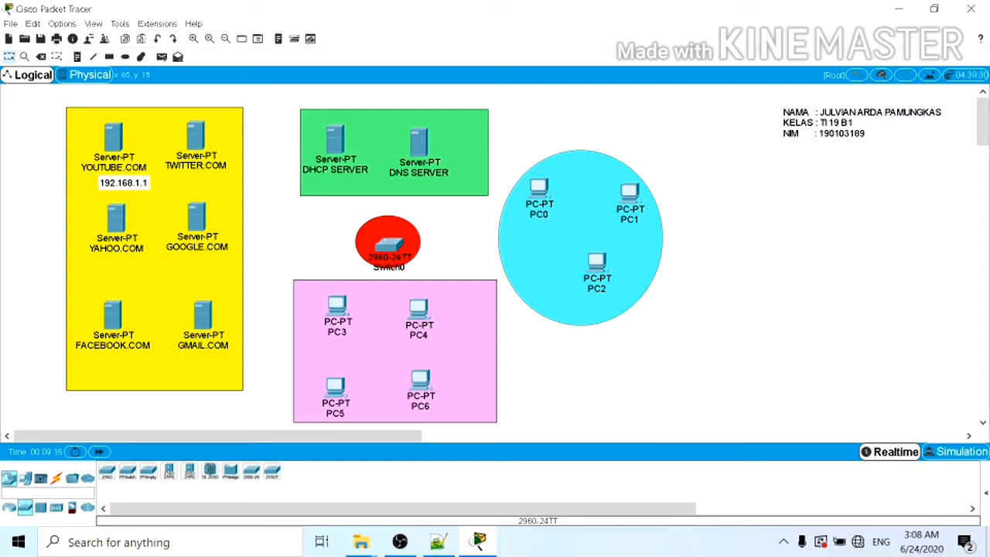
{"action": "left_click", "coordinate": [77, 56]}
{"action": "left_click", "coordinate": [184, 178]}
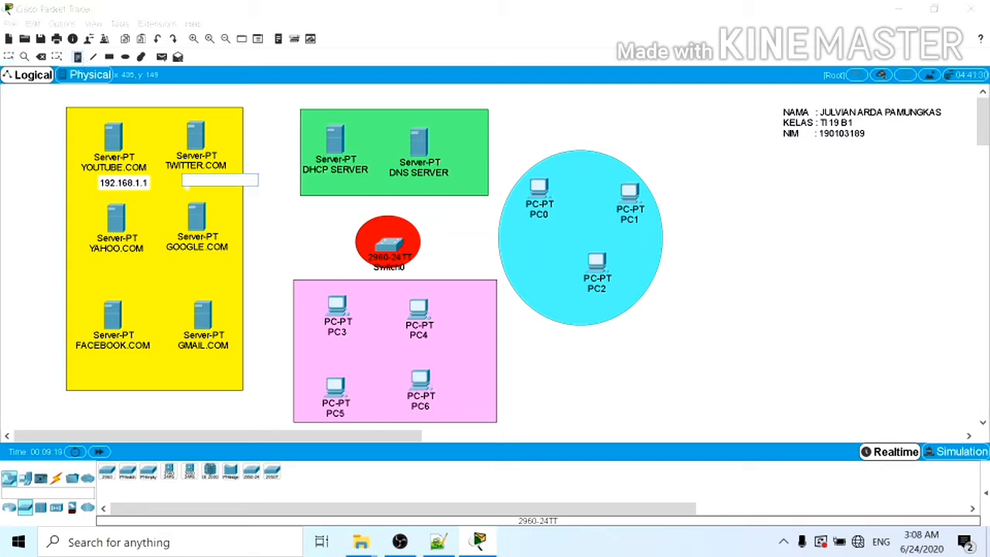
{"action": "type", "text": "192.168.1.2"}
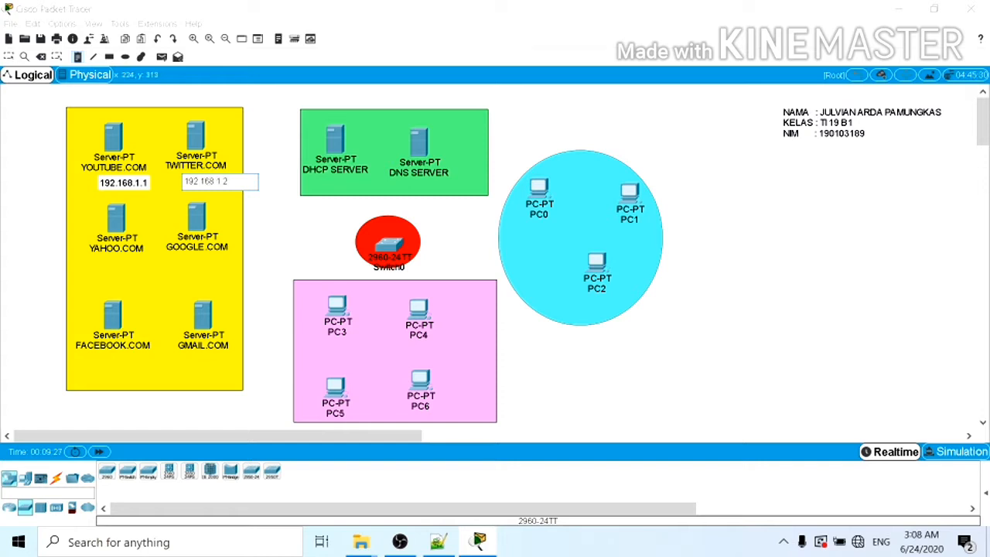
{"action": "double_click", "coordinate": [183, 287]}
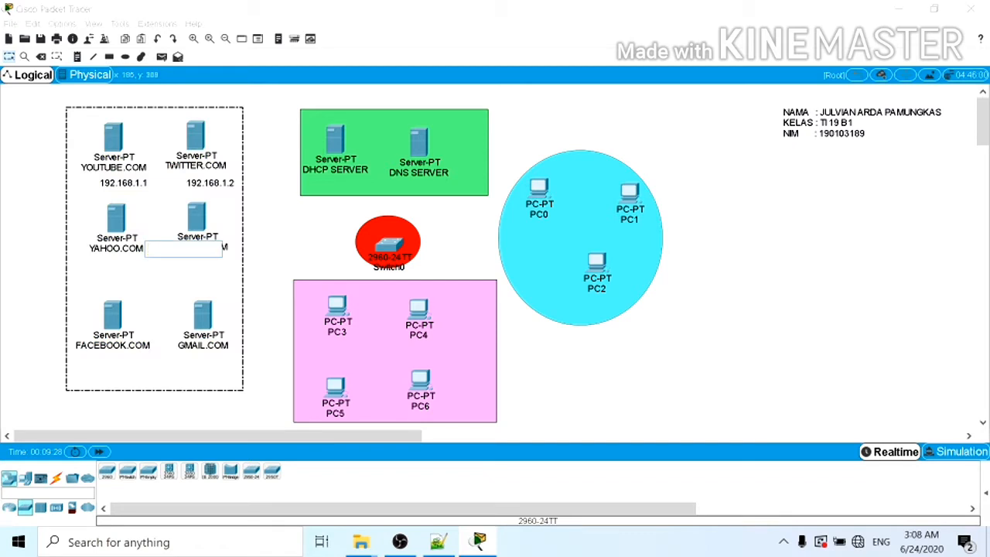
- Add text notes 192.168.1.3 below the YAHOO.COM server and 192.168.1.4 below the GOOGLE.COM server
{"action": "left_click", "coordinate": [78, 58]}
{"action": "left_click", "coordinate": [110, 269]}
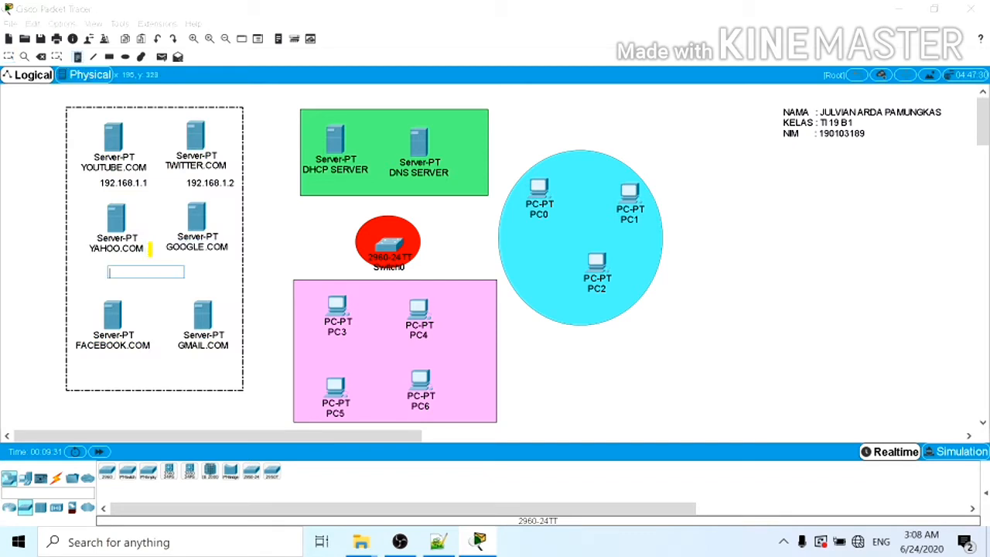
{"action": "type", "text": "192.168.1.3"}
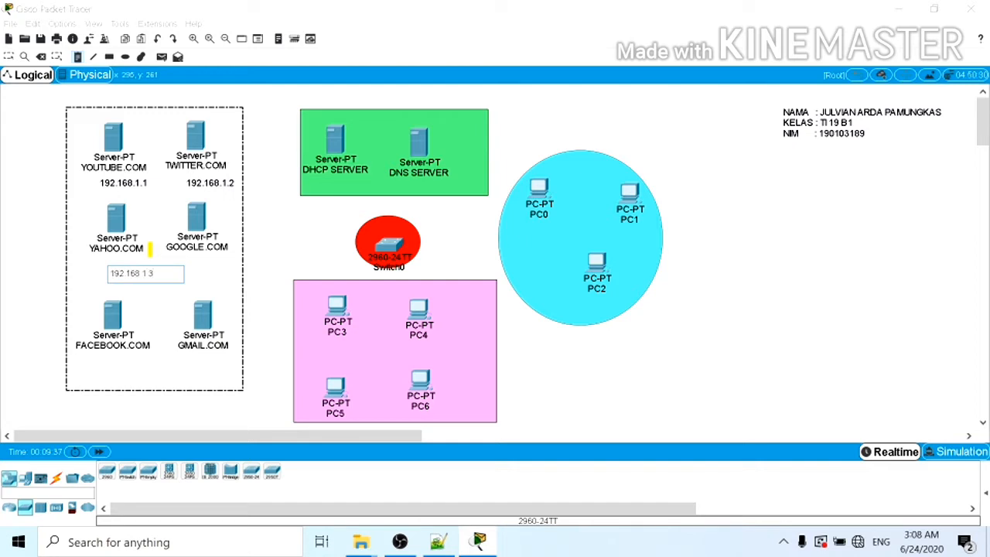
{"action": "left_click", "coordinate": [150, 249]}
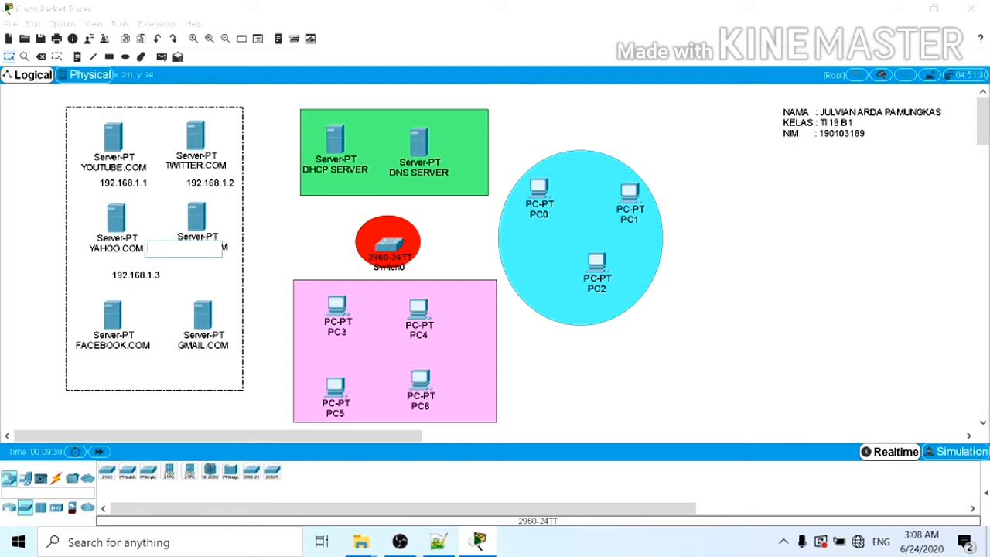
{"action": "left_click", "coordinate": [78, 56]}
{"action": "left_click", "coordinate": [191, 264]}
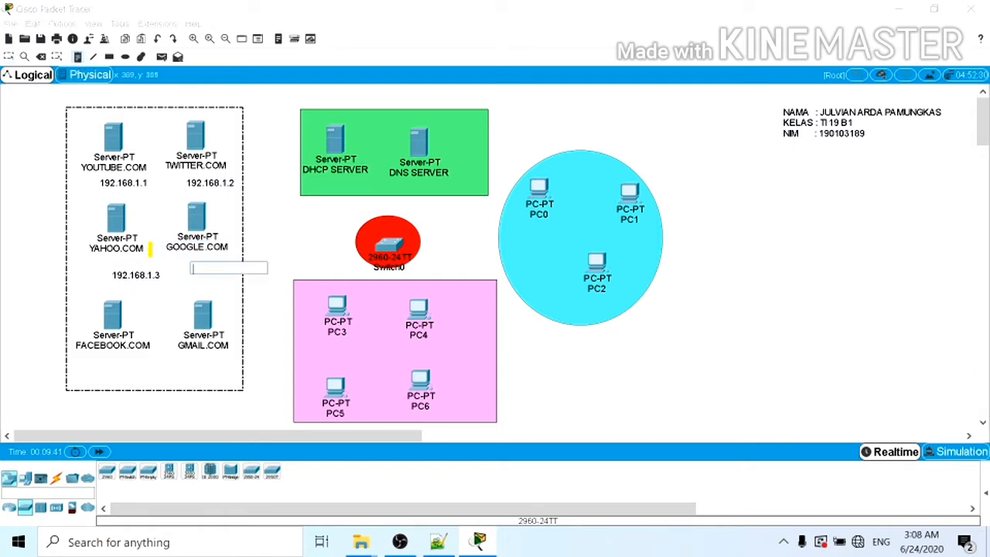
{"action": "type", "text": "192.168.1."}
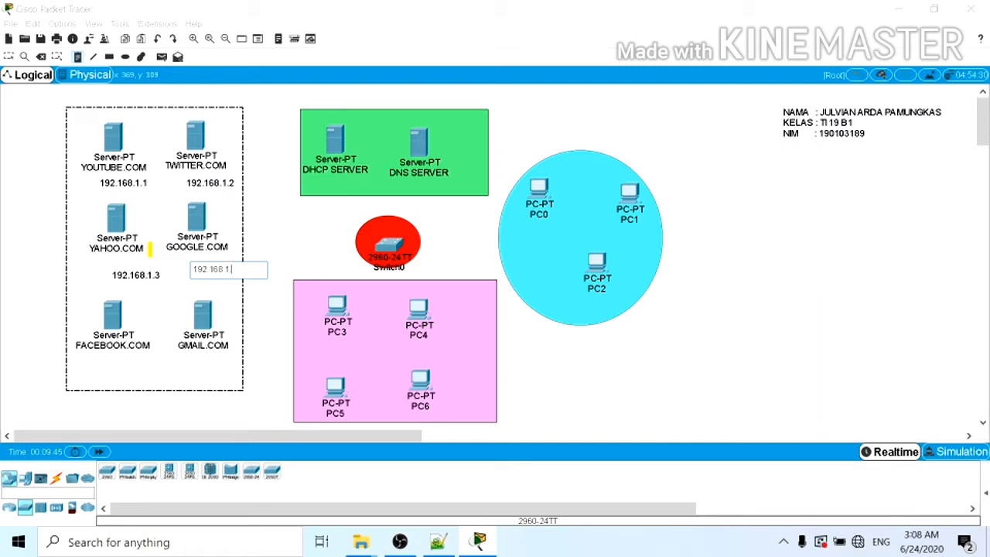
{"action": "type", "text": "4"}
{"action": "key", "text": "Escape"}
- Add text notes 192.168.1.5 below the FACEBOOK.COM server and 192.168.1.6 below the GMAIL.COM server
{"action": "left_click", "coordinate": [77, 57]}
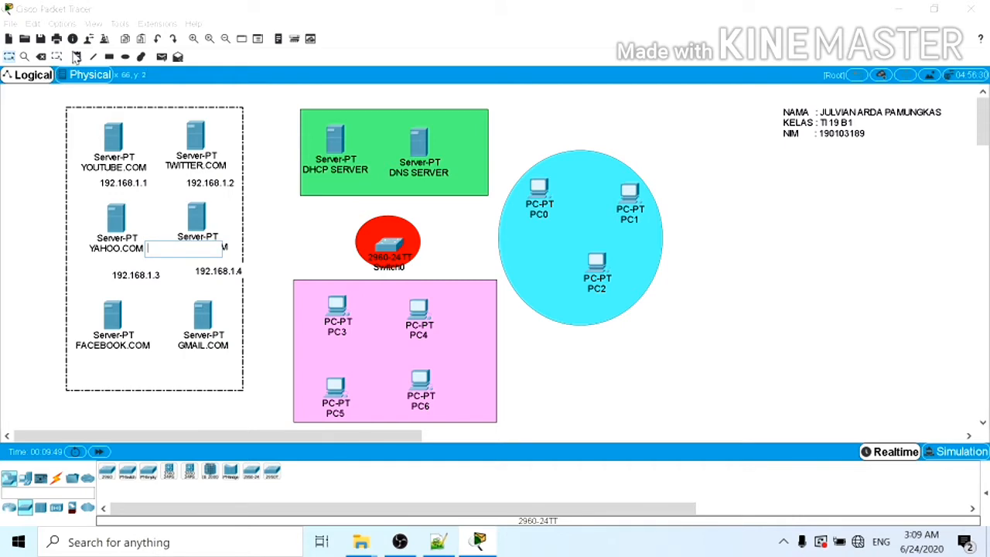
{"action": "left_click", "coordinate": [96, 366]}
{"action": "type", "text": "192.168.1.5"}
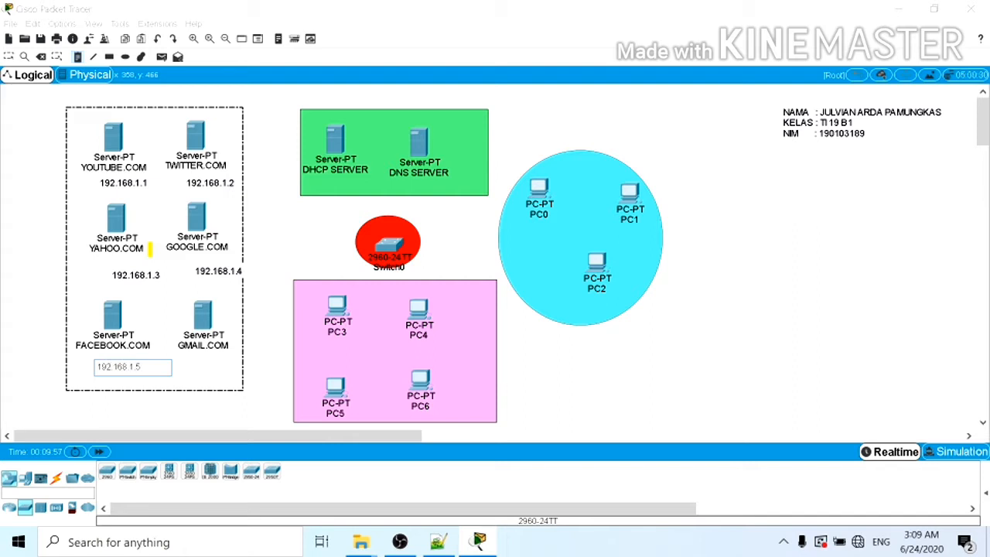
{"action": "left_click", "coordinate": [77, 56]}
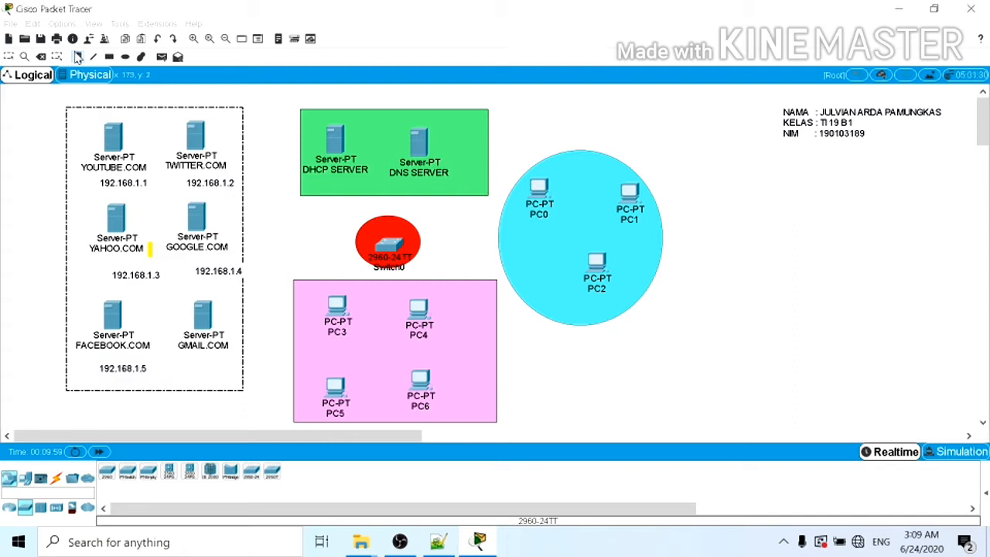
{"action": "left_click", "coordinate": [184, 364]}
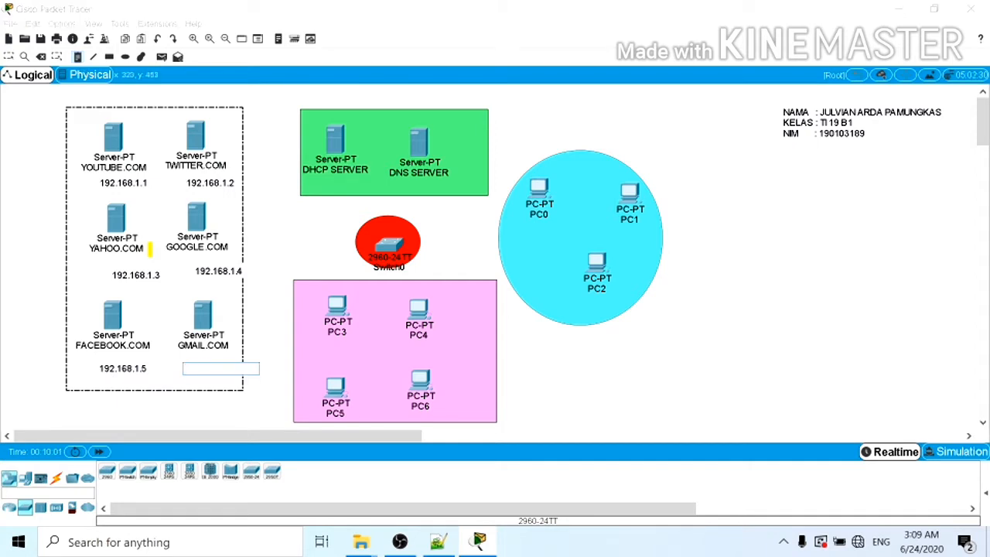
{"action": "type", "text": "192"}
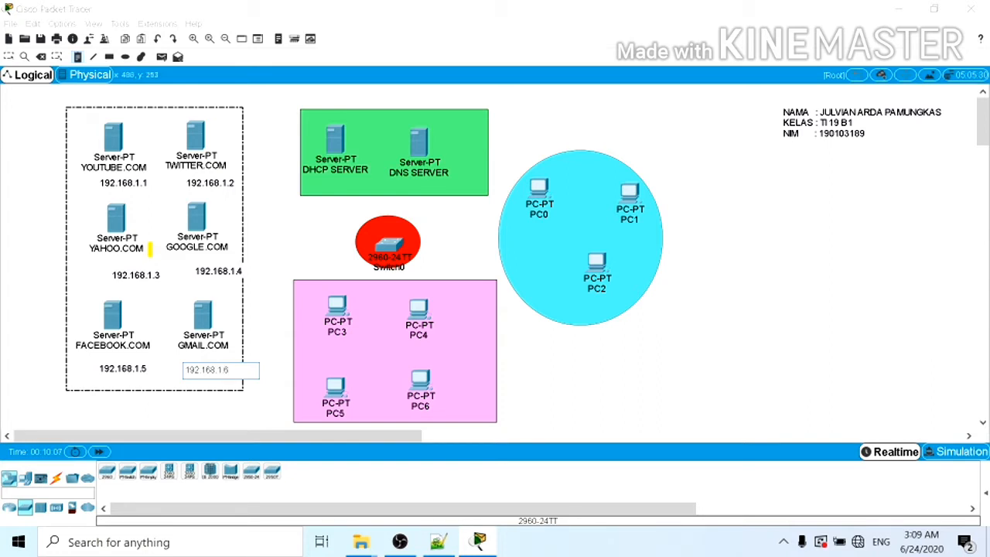
{"action": "type", "text": ".168.1.6"}
{"action": "left_click", "coordinate": [9, 56]}
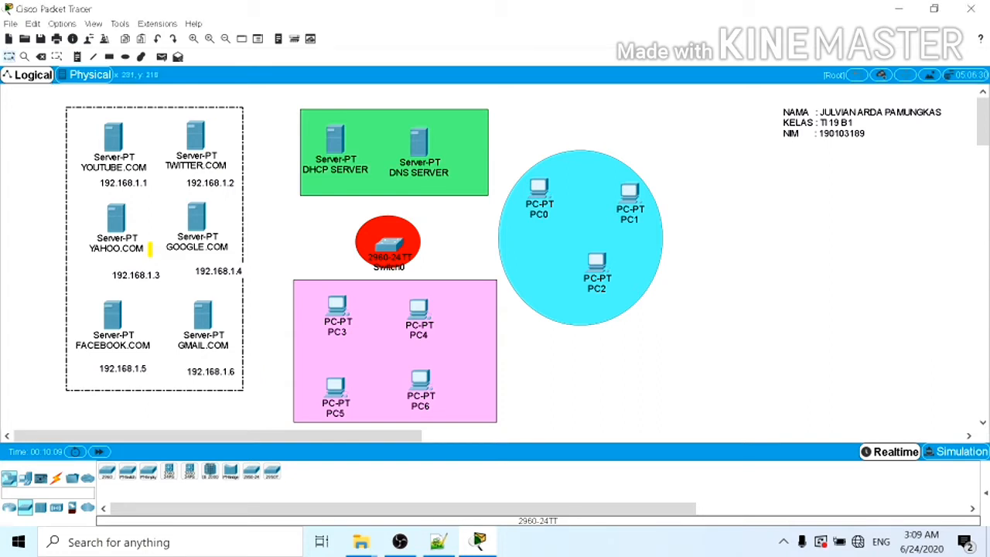
{"action": "left_click", "coordinate": [23, 212]}
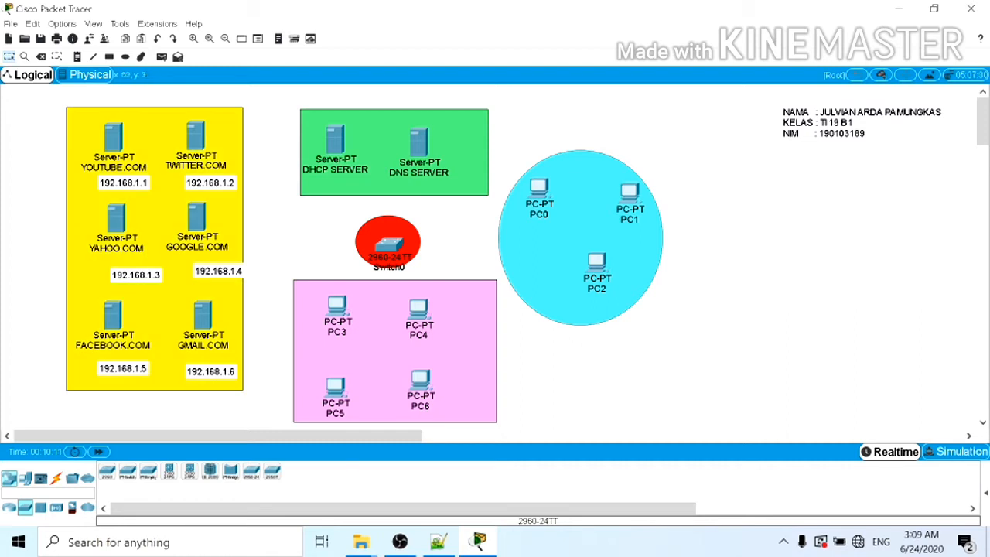
- Move the six IP address notes in the yellow rectangle so each sits centred directly beneath its server's name
{"action": "left_click_drag", "start_coordinate": [122, 183], "coordinate": [113, 180]}
{"action": "left_click_drag", "start_coordinate": [205, 186], "coordinate": [191, 181]}
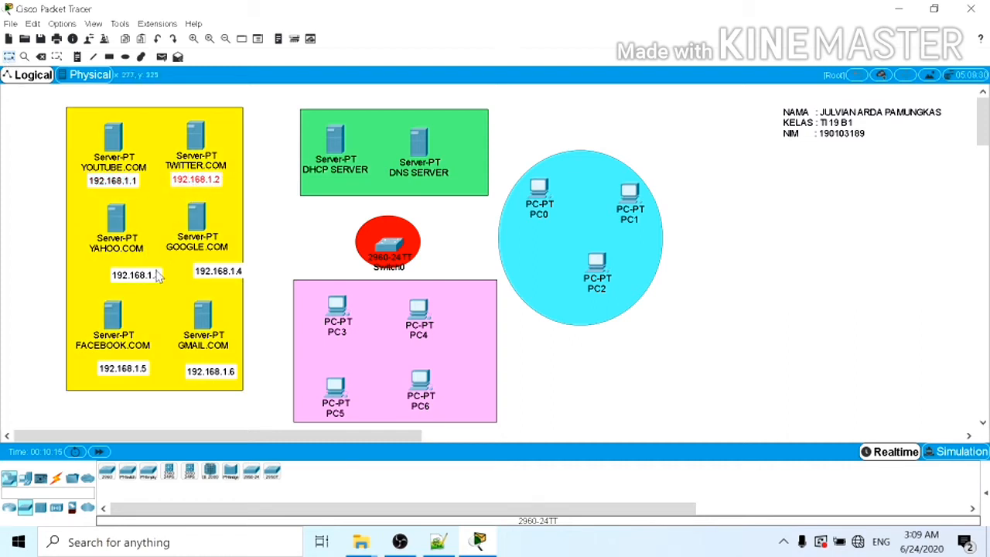
{"action": "left_click_drag", "start_coordinate": [142, 280], "coordinate": [122, 265]}
{"action": "left_click_drag", "start_coordinate": [203, 274], "coordinate": [186, 266]}
{"action": "left_click_drag", "start_coordinate": [137, 370], "coordinate": [127, 360]}
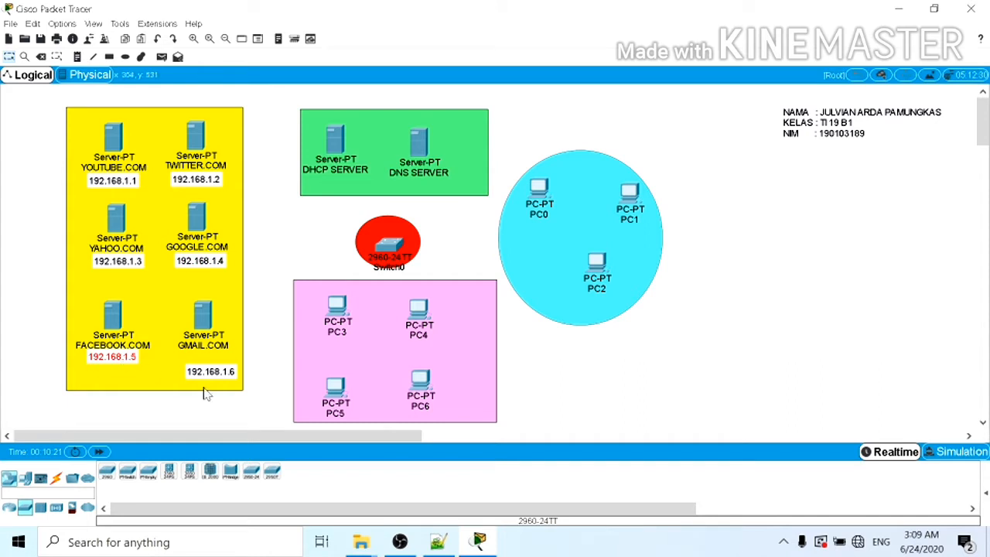
{"action": "left_click_drag", "start_coordinate": [212, 376], "coordinate": [203, 363]}
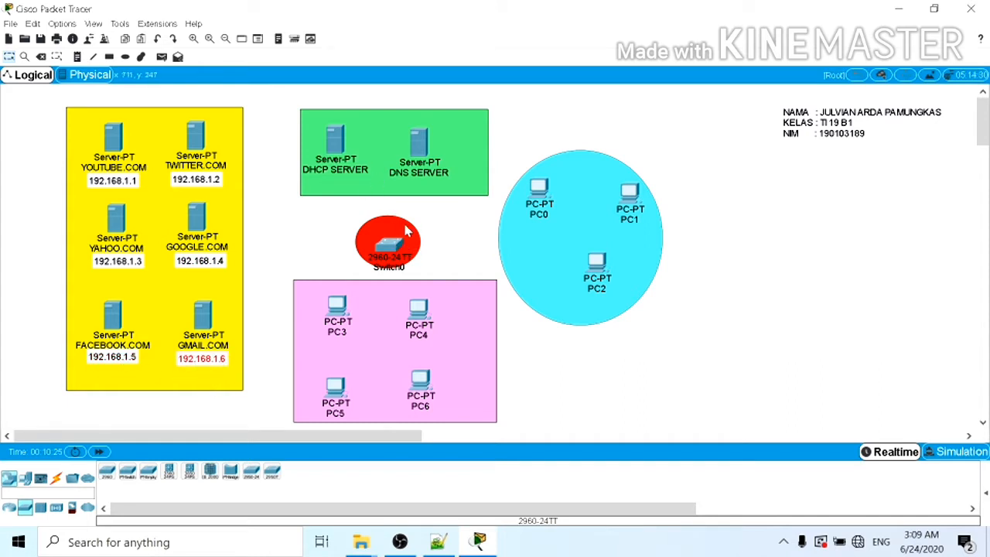
- Move the red ellipse down so it encloses Switch0 and its label, and shift both slightly up together
{"action": "left_click_drag", "start_coordinate": [407, 225], "coordinate": [407, 235]}
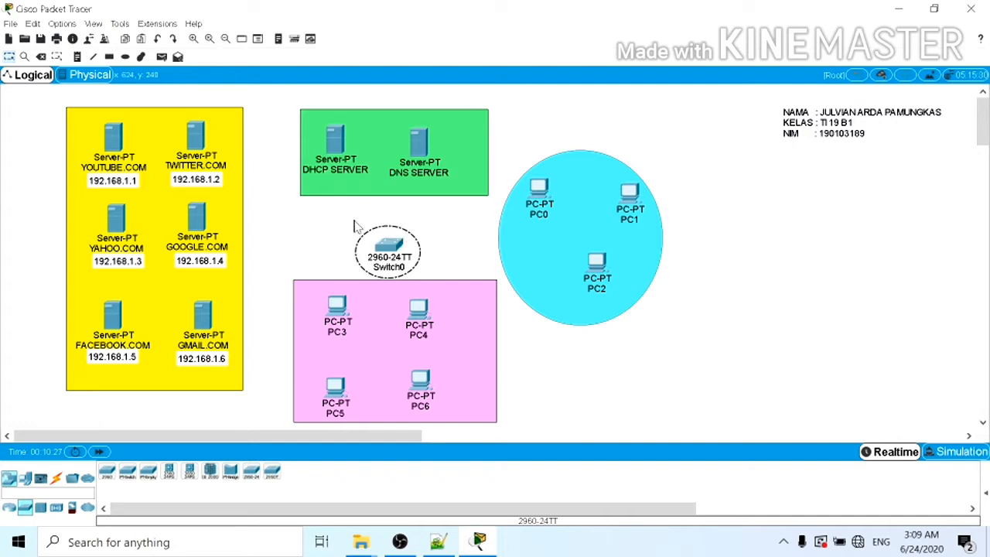
{"action": "left_click_drag", "start_coordinate": [343, 227], "coordinate": [420, 240]}
{"action": "left_click", "coordinate": [464, 255]}
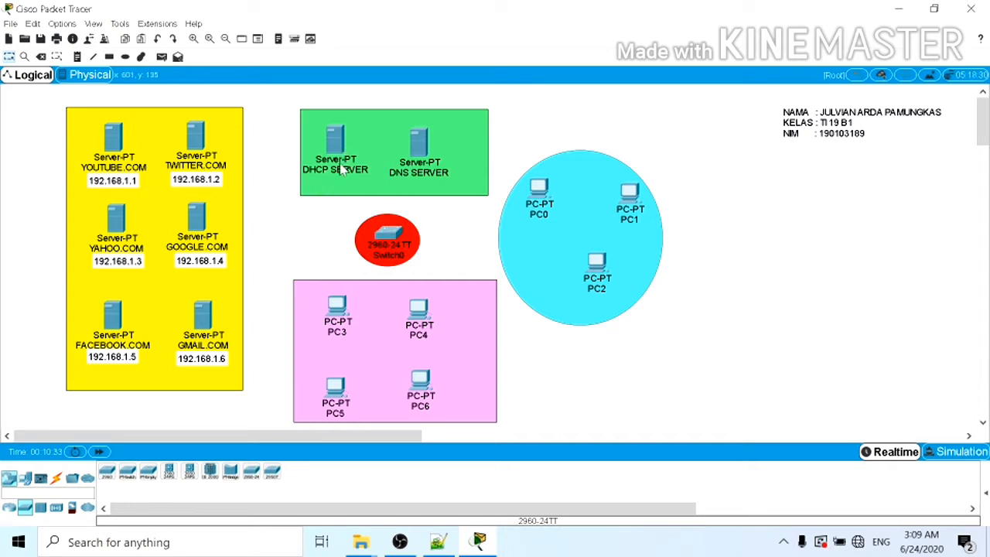
- Label the DHCP server with the note 192.168.1.7 and the DNS server with 192.168.1.8, each centred directly beneath its server's name
{"action": "left_click", "coordinate": [78, 57]}
{"action": "left_click", "coordinate": [325, 184]}
{"action": "type", "text": "192.168.1.7"}
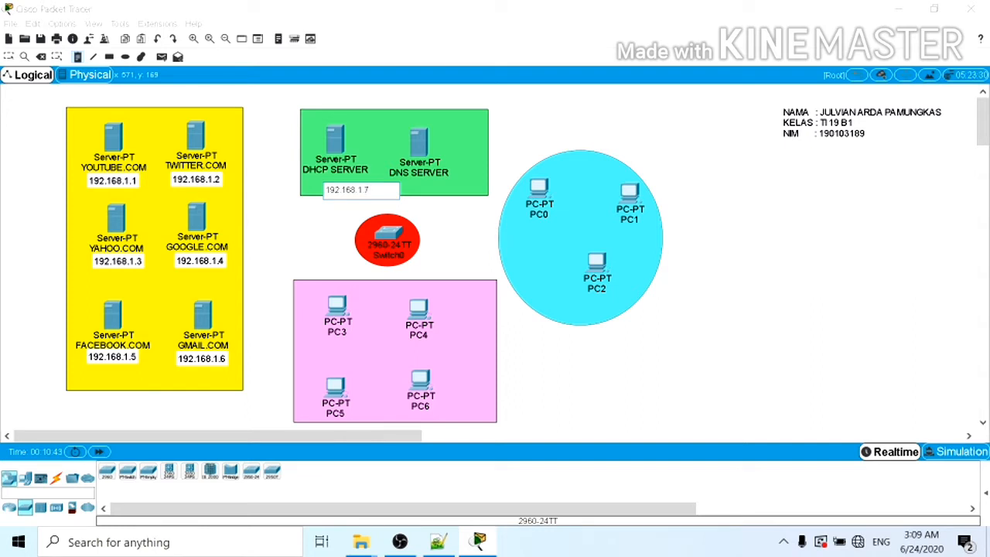
{"action": "key", "text": "Escape"}
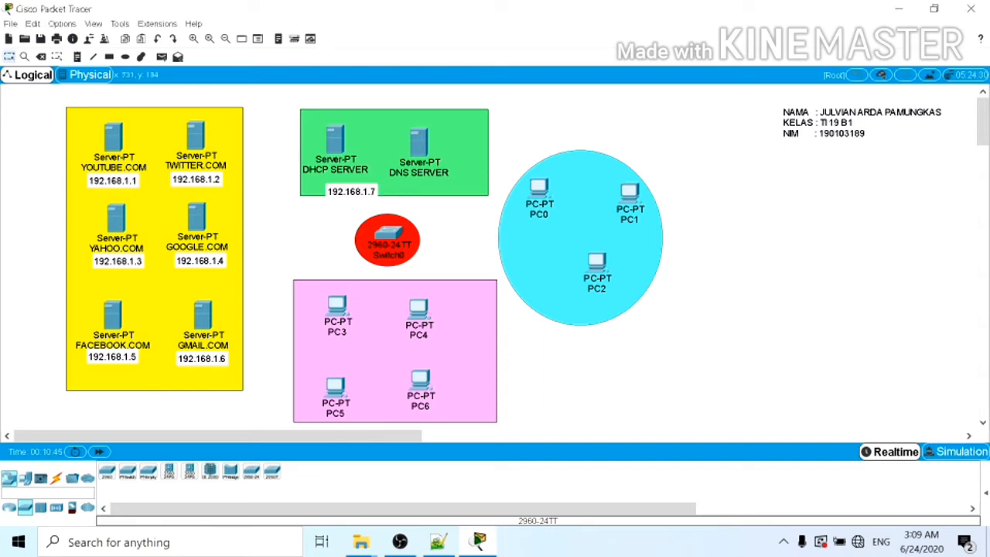
{"action": "left_click", "coordinate": [77, 56]}
{"action": "left_click", "coordinate": [396, 185]}
{"action": "type", "text": "192"}
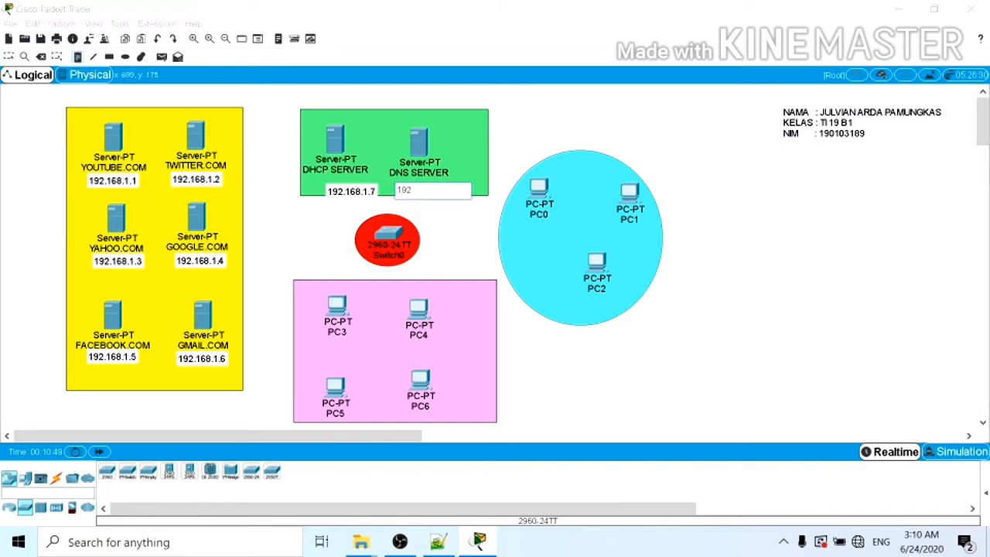
{"action": "type", "text": ".168.1.8"}
{"action": "left_click", "coordinate": [9, 57]}
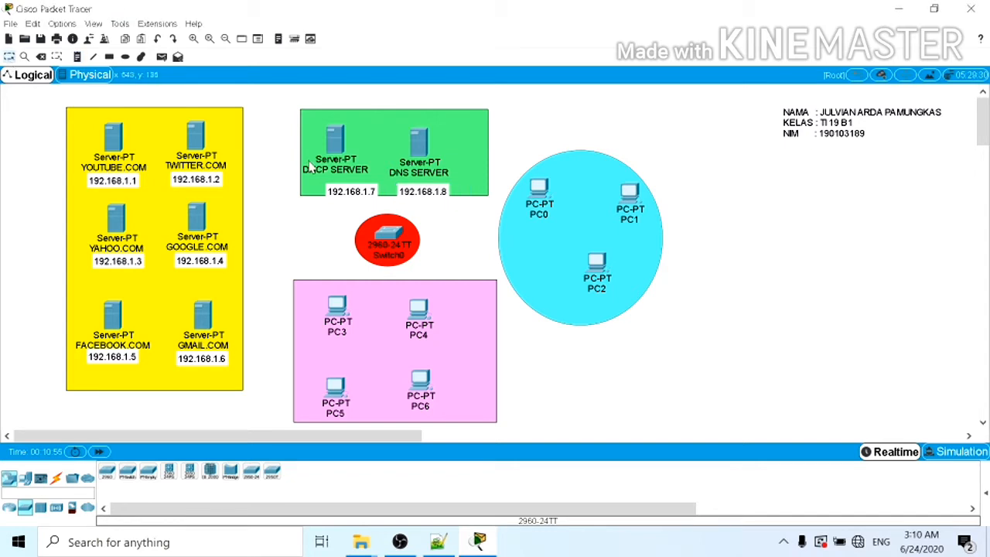
{"action": "left_click_drag", "start_coordinate": [344, 200], "coordinate": [328, 192]}
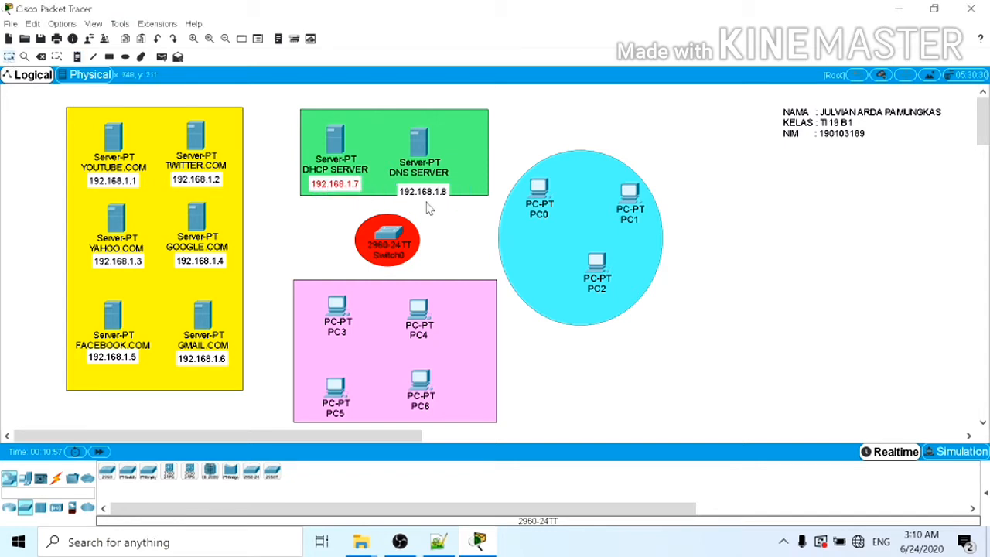
{"action": "left_click_drag", "start_coordinate": [430, 198], "coordinate": [427, 195]}
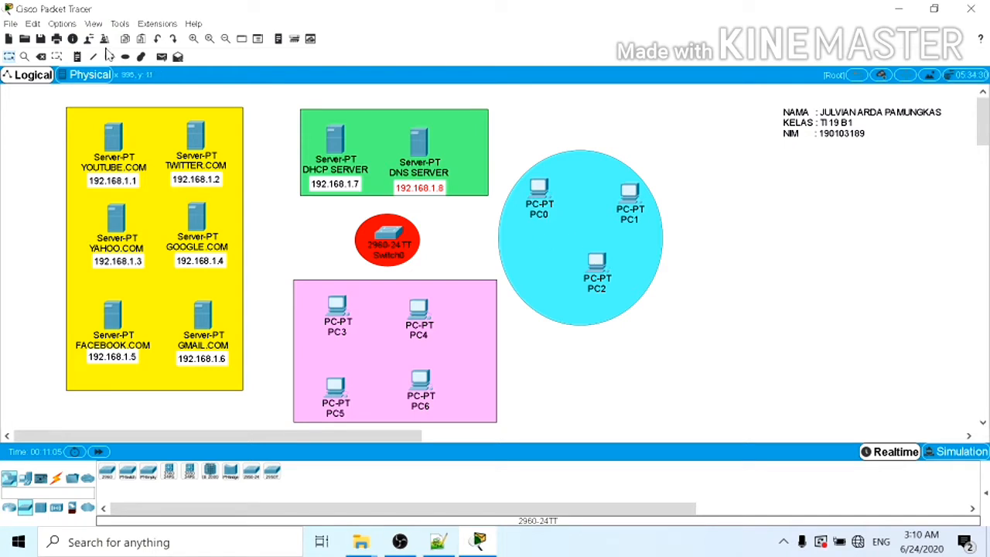
- Add the text note "IP STATIC" inside the cyan ellipse, positioned to the left of PC2
{"action": "left_click", "coordinate": [77, 56]}
{"action": "left_click", "coordinate": [545, 252]}
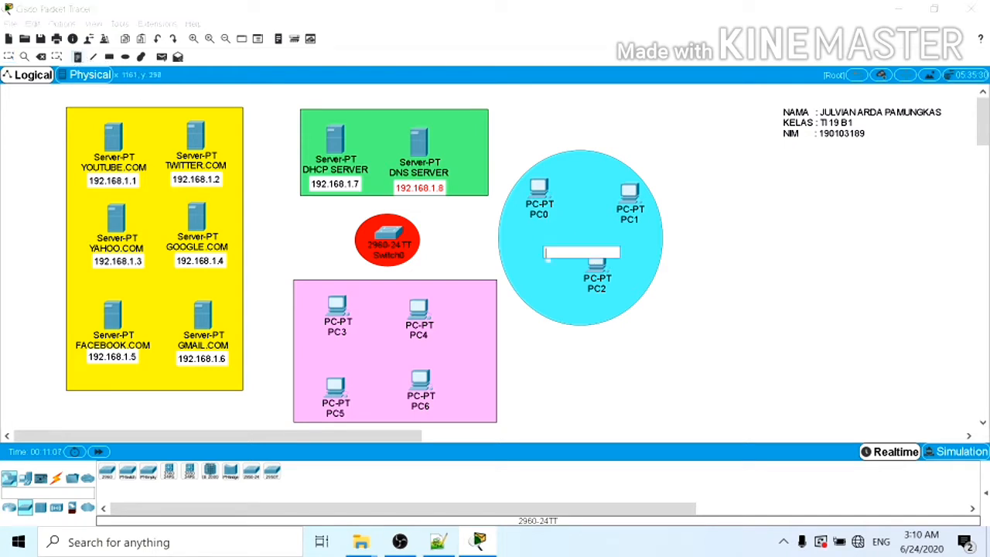
{"action": "type", "text": "IP:ST"}
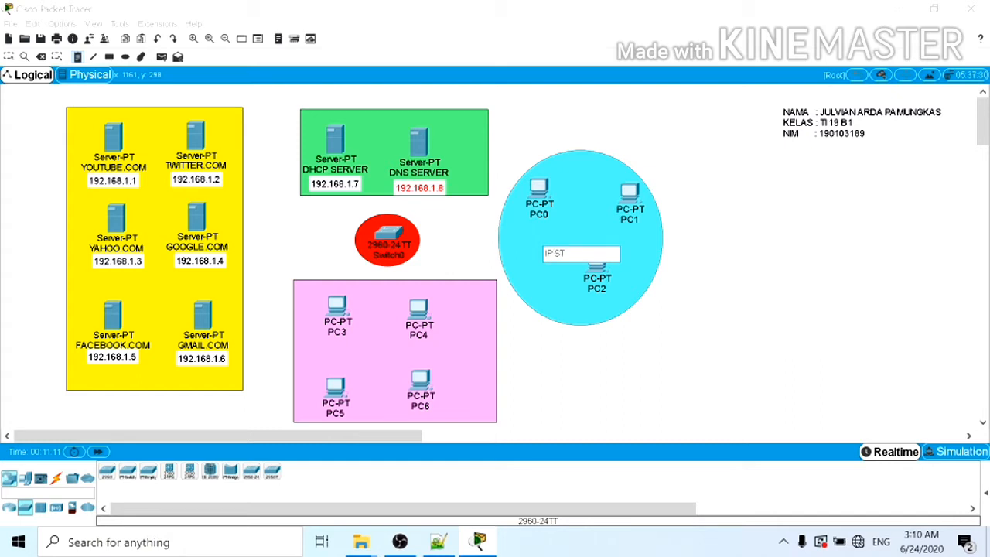
{"action": "type", "text": "ATIC"}
{"action": "key", "text": "Escape"}
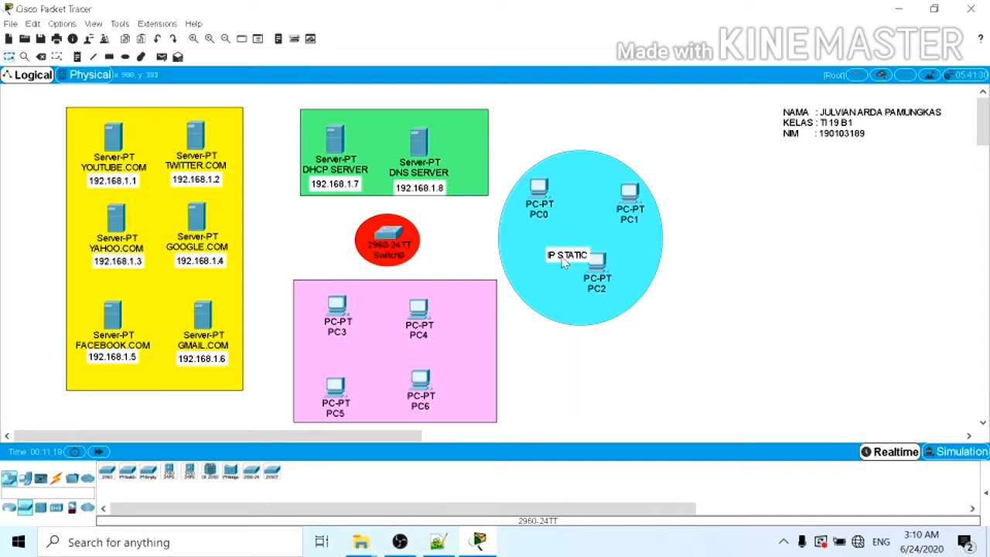
{"action": "left_click_drag", "start_coordinate": [564, 262], "coordinate": [528, 271]}
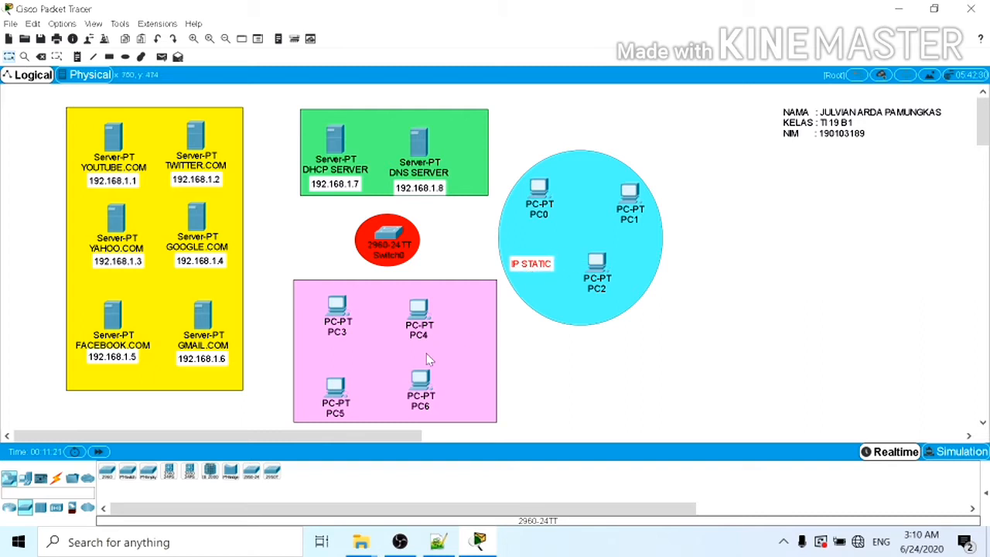
- Add the text note "IP DINAMIC" and place it in the lower-right corner of the pink rectangle, beside PC6
{"action": "left_click", "coordinate": [77, 58]}
{"action": "left_click", "coordinate": [435, 361]}
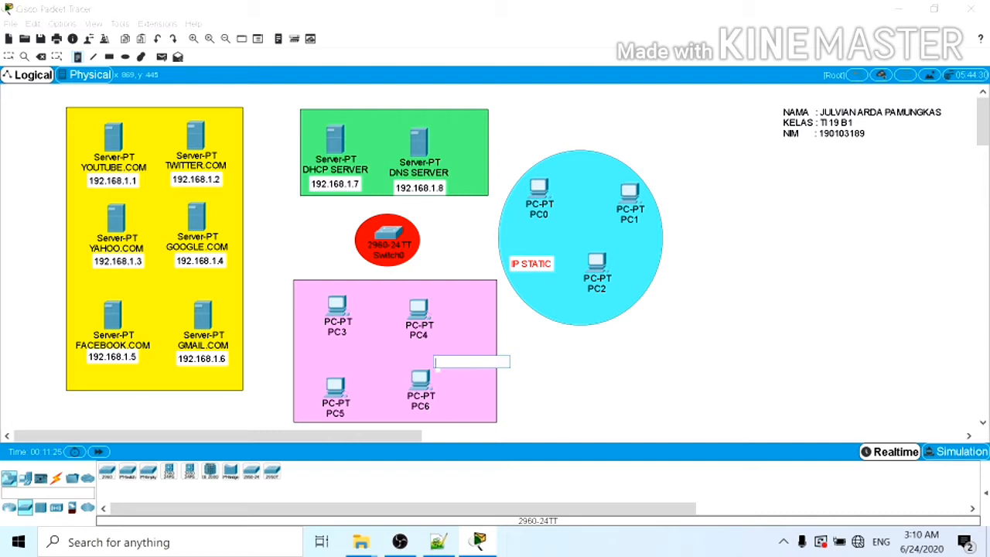
{"action": "type", "text": "IP DINAMIC"}
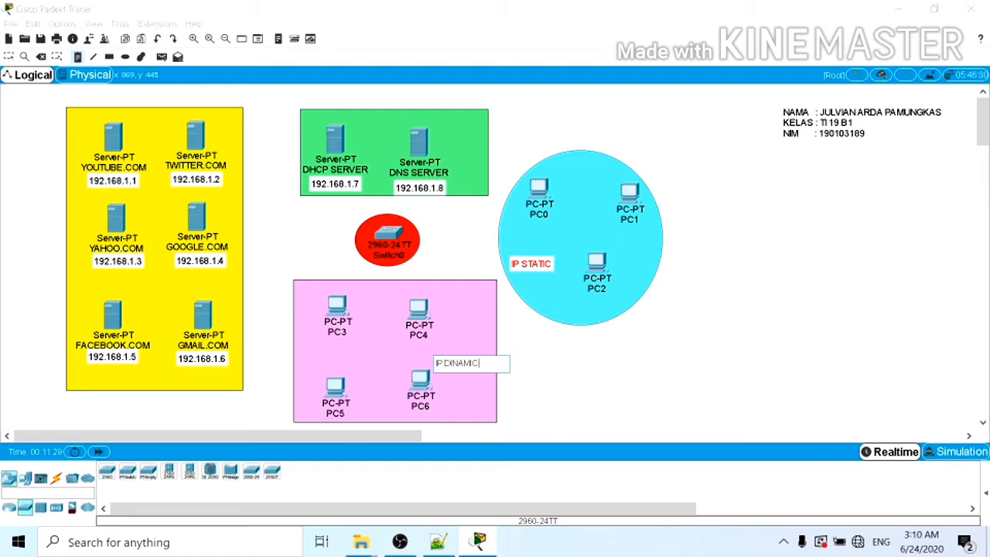
{"action": "key", "text": "Escape"}
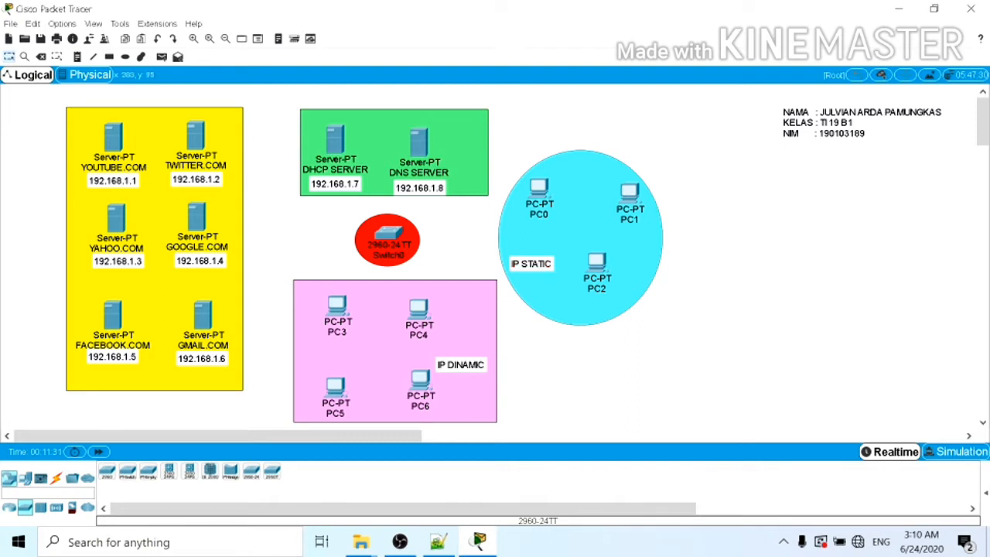
{"action": "left_click_drag", "start_coordinate": [441, 371], "coordinate": [457, 420]}
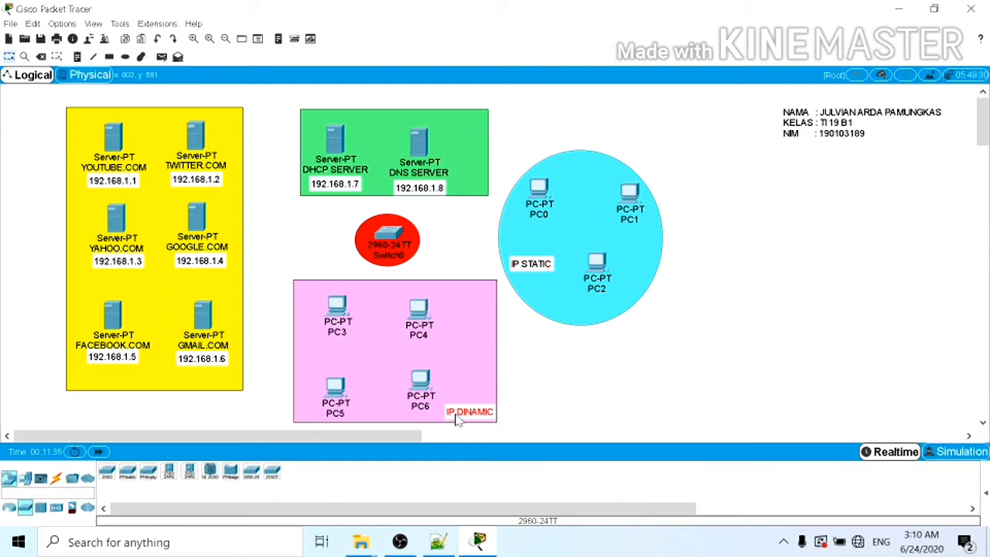
- Move PC3, PC4, PC5 and PC6 up within the pink rectangle into two rows, leaving free space below each PC
{"action": "left_click_drag", "start_coordinate": [417, 325], "coordinate": [436, 309]}
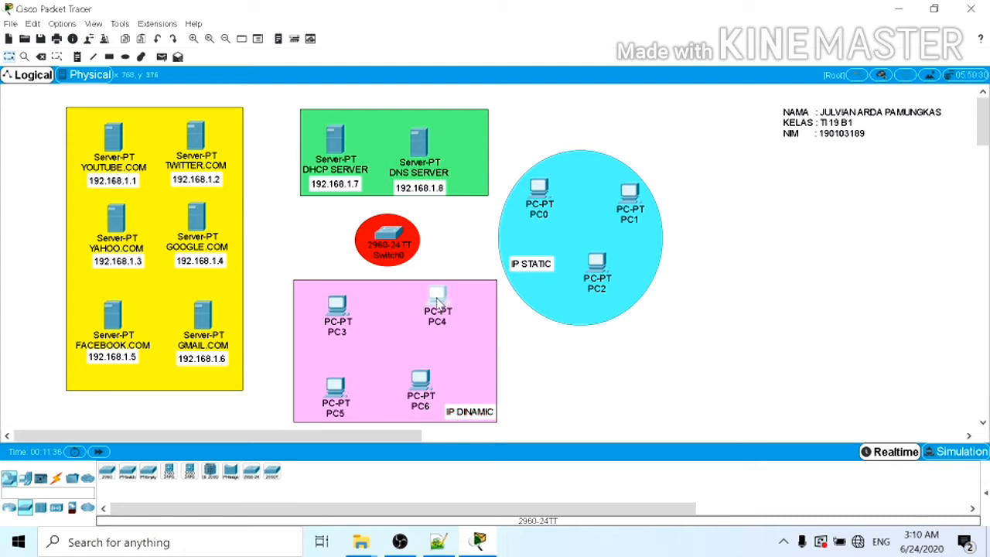
{"action": "left_click", "coordinate": [342, 305]}
{"action": "left_click_drag", "start_coordinate": [342, 306], "coordinate": [343, 292]}
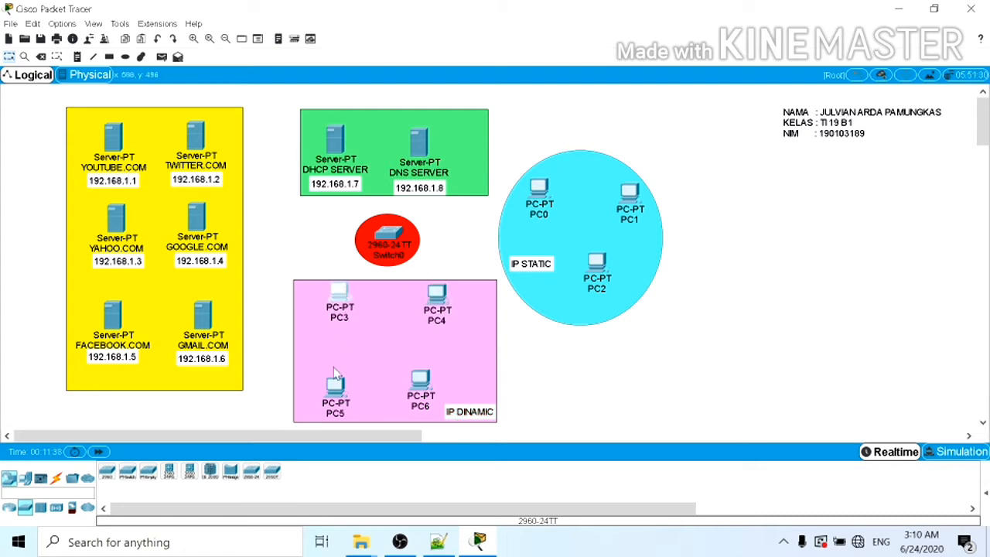
{"action": "left_click_drag", "start_coordinate": [334, 387], "coordinate": [341, 356]}
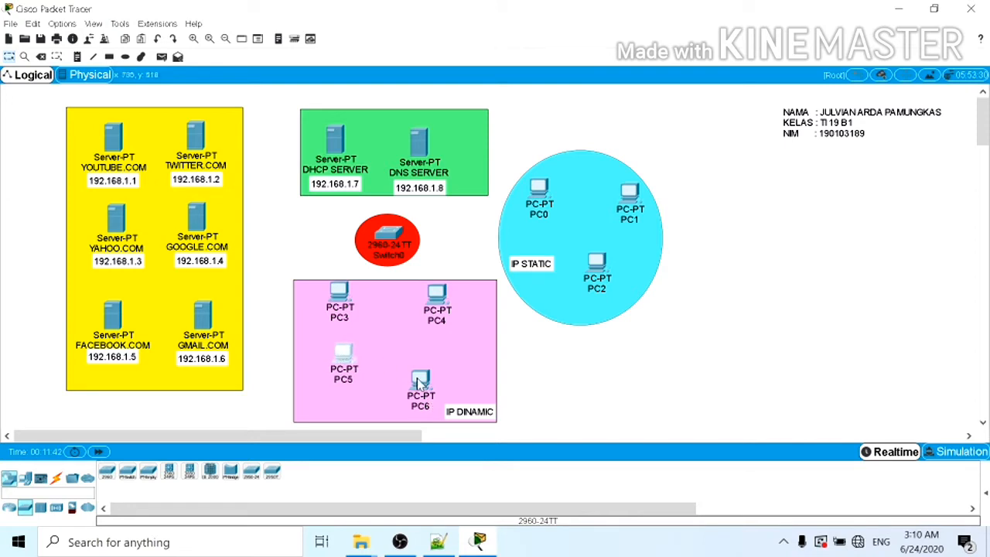
{"action": "left_click_drag", "start_coordinate": [415, 378], "coordinate": [440, 354]}
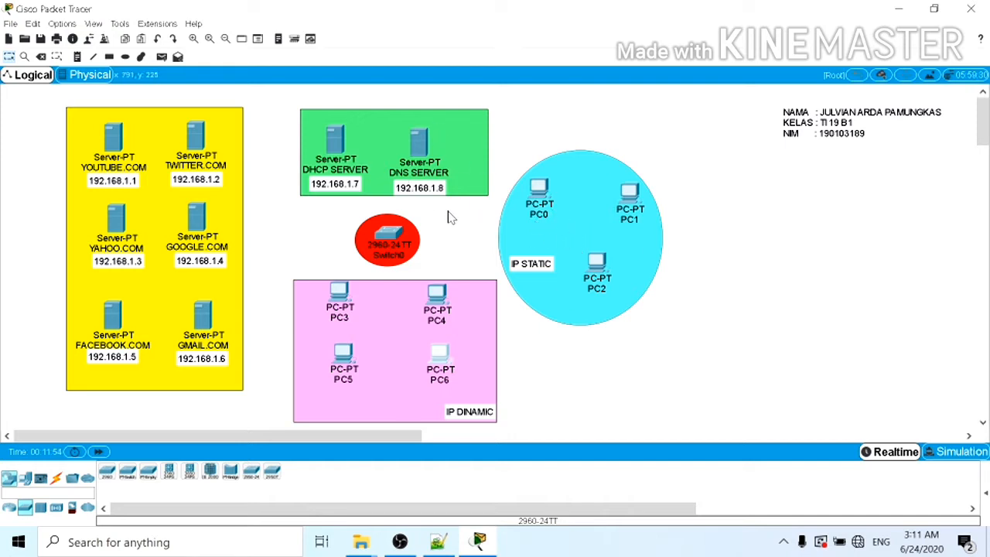
- Add the text notes 192.168.1.9, 192.168.1.10 and 192.168.1.11 near PC0, PC1 and PC2 respectively in the cyan ellipse
{"action": "left_click", "coordinate": [125, 56]}
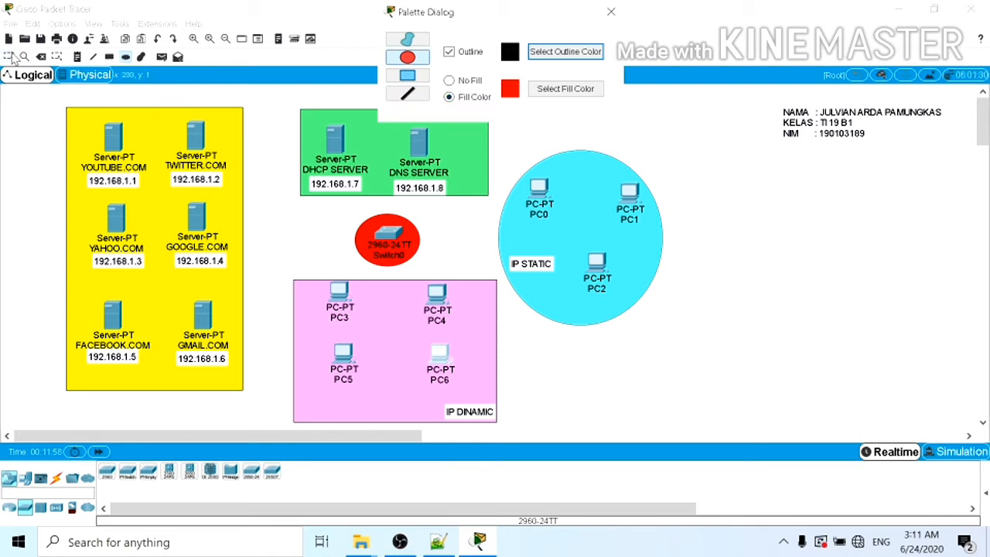
{"action": "left_click", "coordinate": [10, 58]}
{"action": "left_click", "coordinate": [78, 56]}
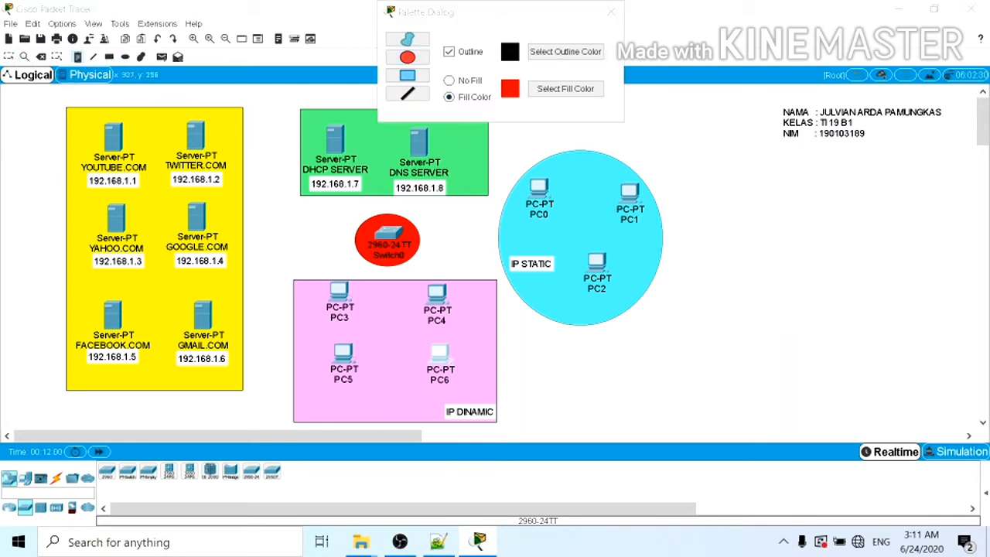
{"action": "left_click", "coordinate": [527, 235]}
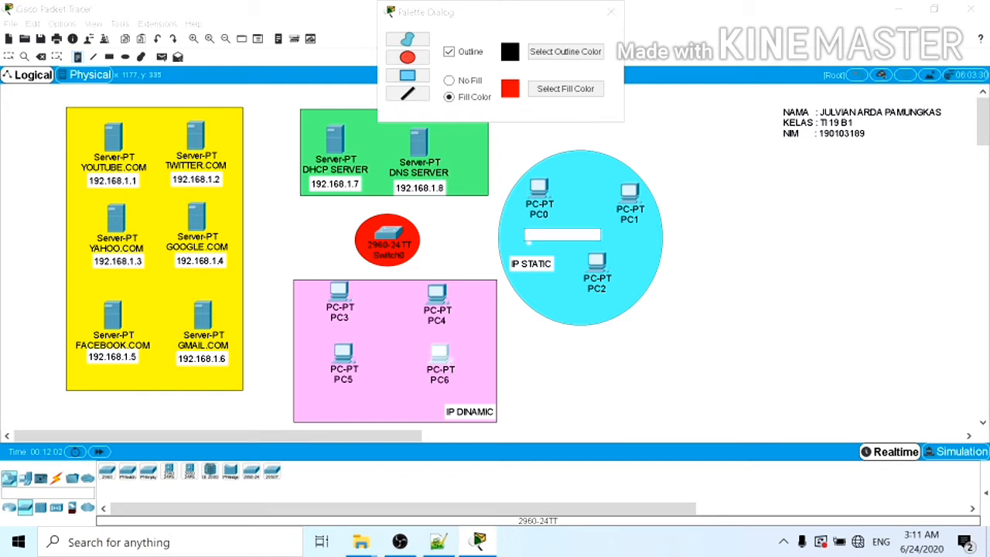
{"action": "type", "text": "192.168.1.9"}
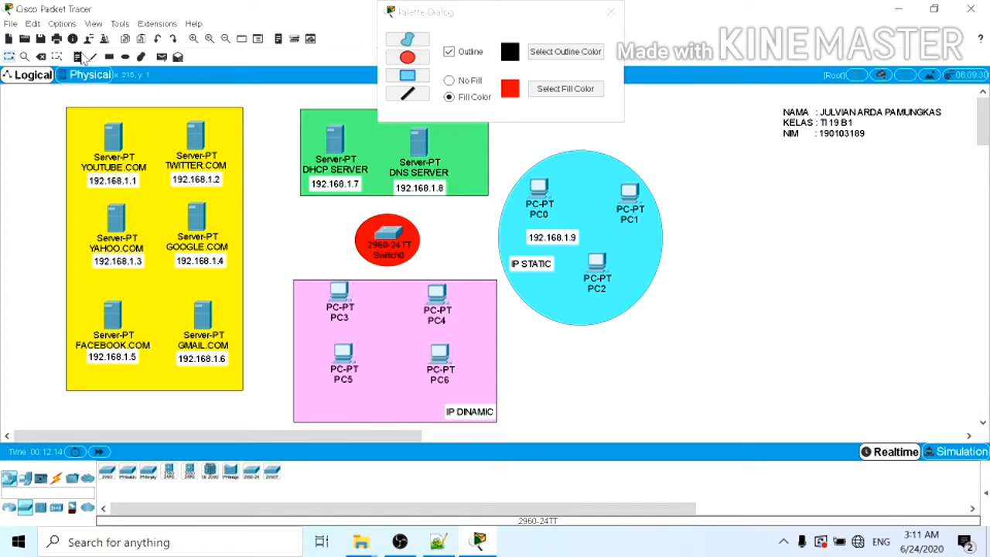
{"action": "key", "text": "n"}
{"action": "left_click", "coordinate": [620, 248]}
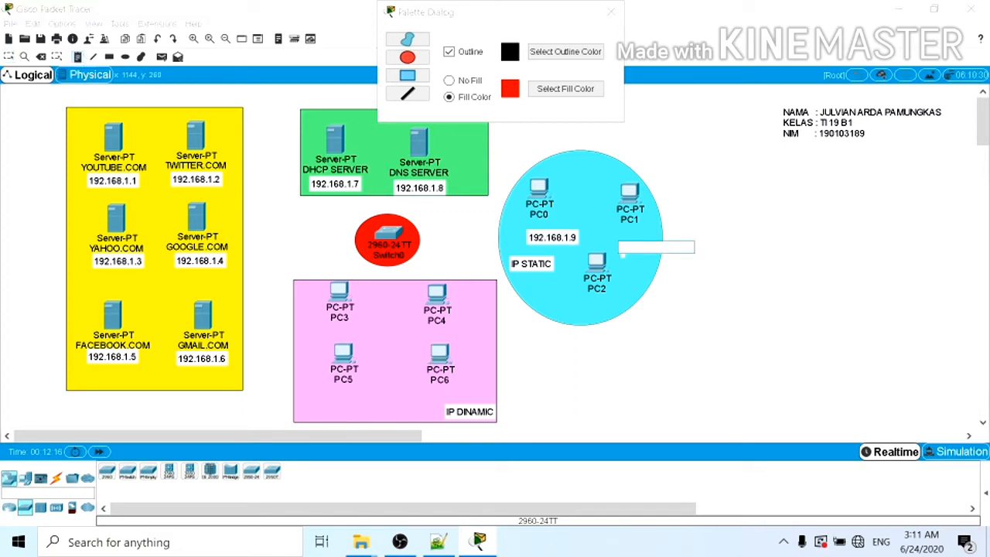
{"action": "type", "text": "192.168.1.10"}
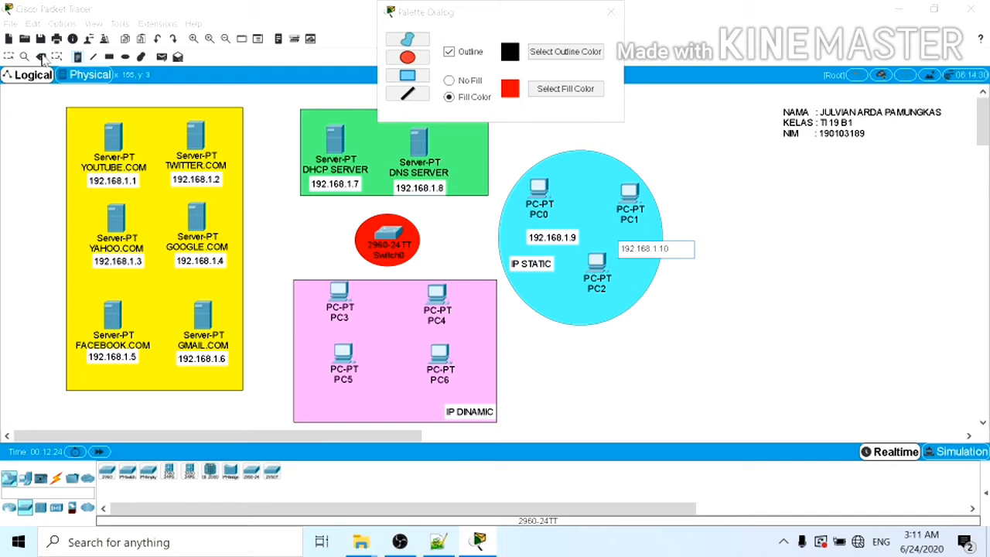
{"action": "left_click", "coordinate": [78, 57]}
{"action": "left_click", "coordinate": [588, 310]}
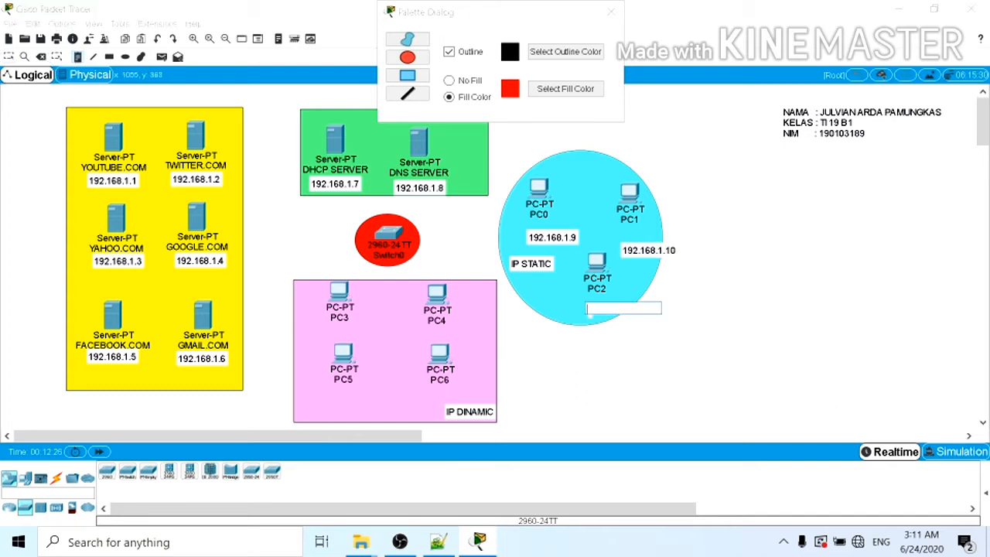
{"action": "type", "text": "192.168.1.11"}
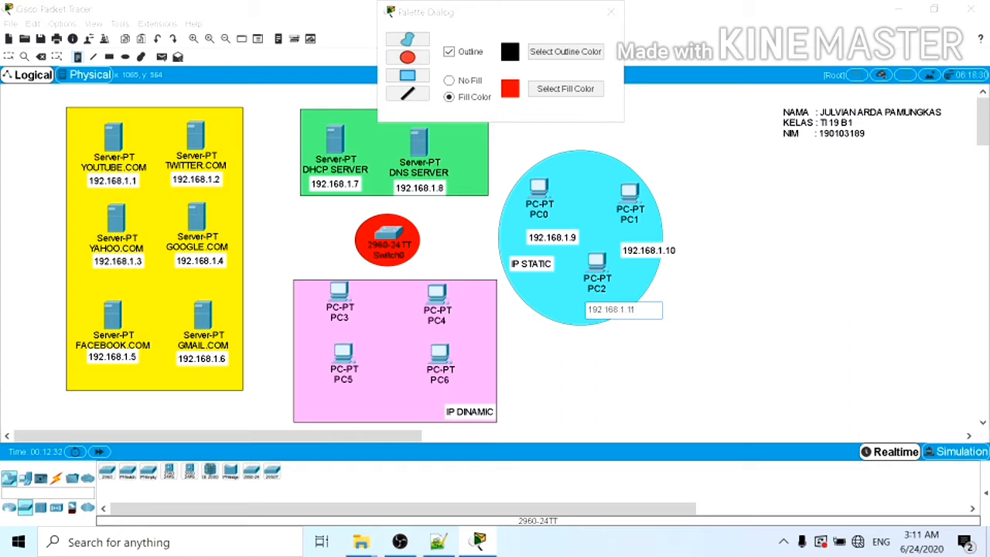
{"action": "left_click", "coordinate": [772, 348]}
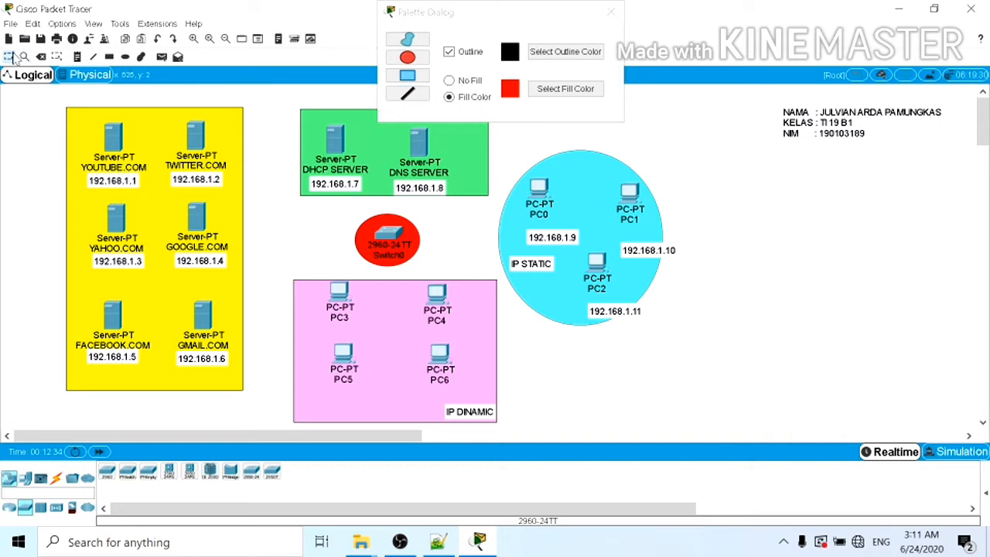
- Move the three IP address notes in the cyan ellipse so each sits centred directly beneath its PC's name
{"action": "left_click_drag", "start_coordinate": [549, 241], "coordinate": [534, 232]}
{"action": "left_click_drag", "start_coordinate": [641, 252], "coordinate": [629, 243]}
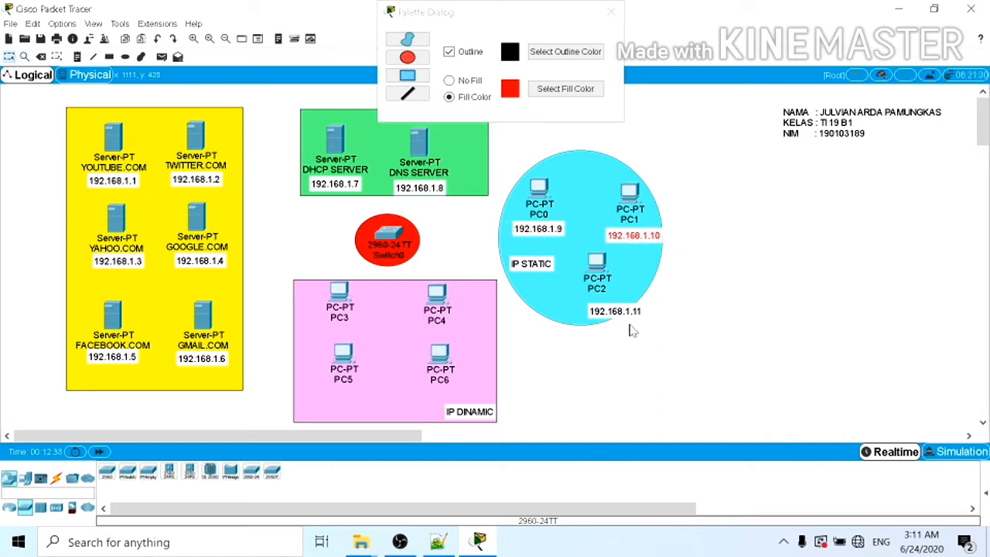
{"action": "left_click_drag", "start_coordinate": [618, 314], "coordinate": [600, 304]}
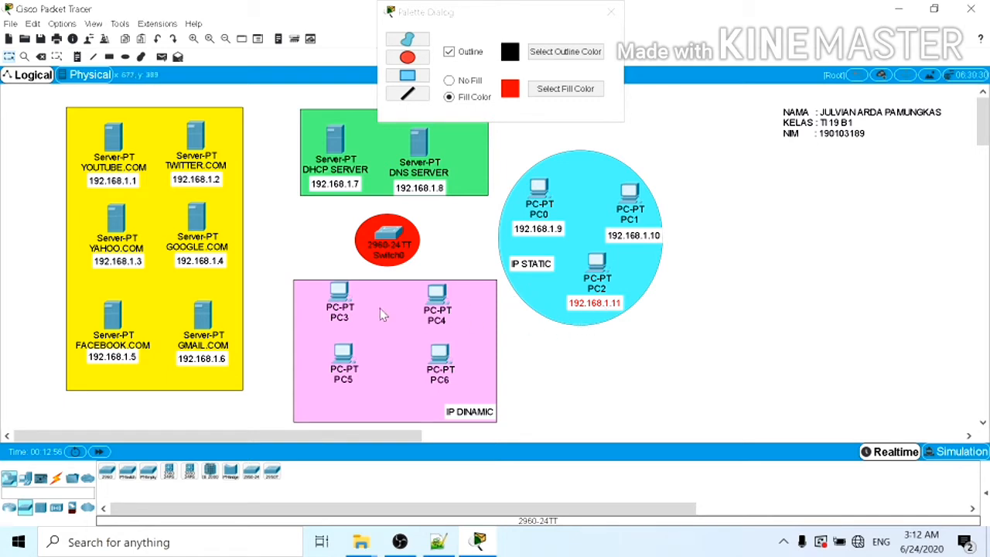
- Shift the DNS server and its 192.168.1.8 note slightly up and right in the green rectangle, and close the drawing palette
{"action": "left_click", "coordinate": [418, 191]}
{"action": "left_click", "coordinate": [418, 191]}
{"action": "left_click", "coordinate": [455, 225]}
{"action": "left_click_drag", "start_coordinate": [417, 144], "coordinate": [420, 138]}
{"action": "left_click_drag", "start_coordinate": [429, 189], "coordinate": [432, 187]}
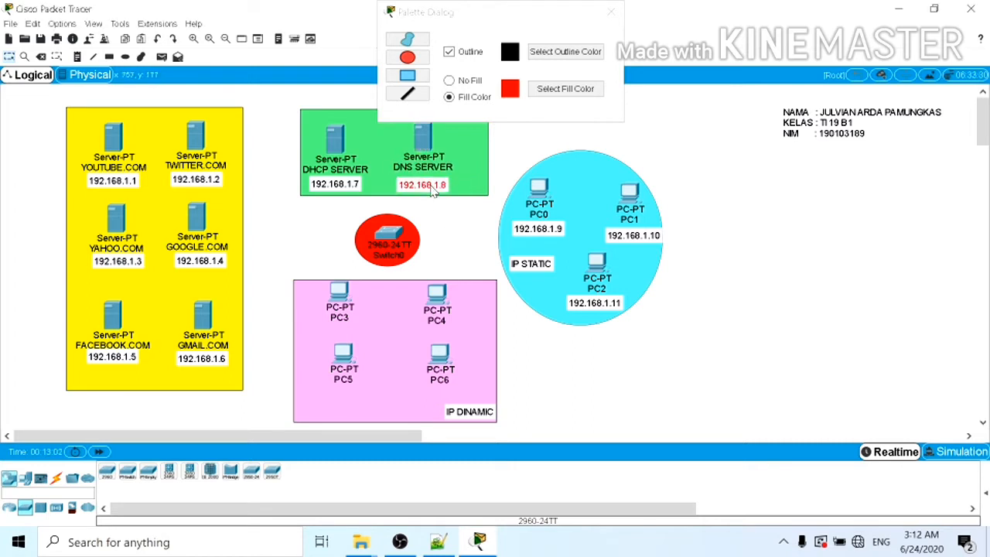
{"action": "left_click", "coordinate": [476, 263]}
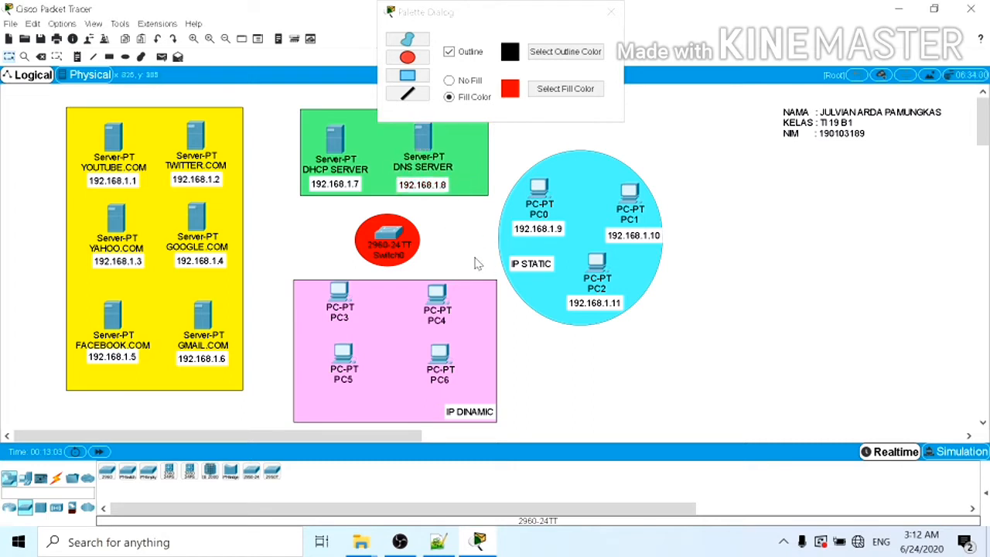
{"action": "left_click", "coordinate": [612, 14]}
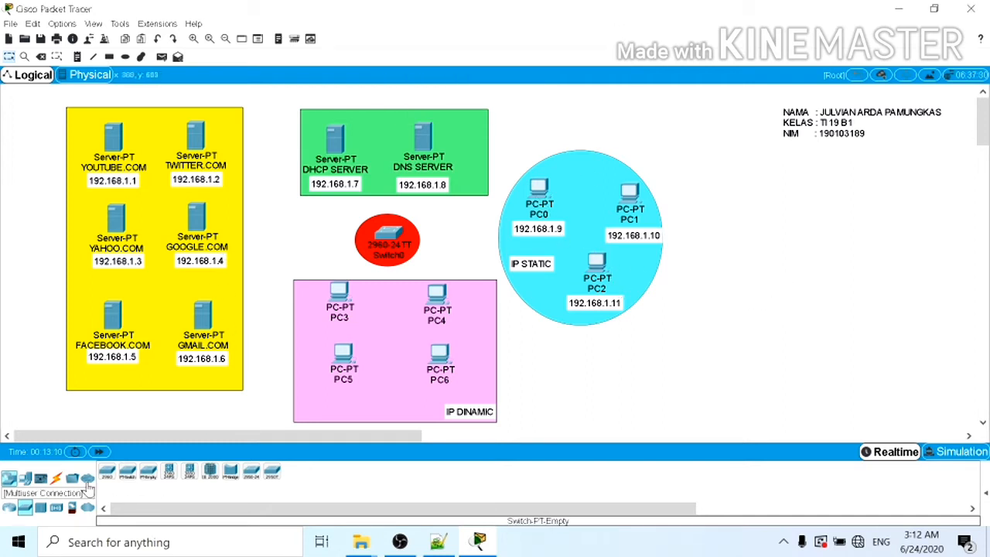
- Connect the YOUTUBE.COM server to the first free FastEthernet port on Switch0 with a copper straight-through cable
{"action": "left_click", "coordinate": [56, 480]}
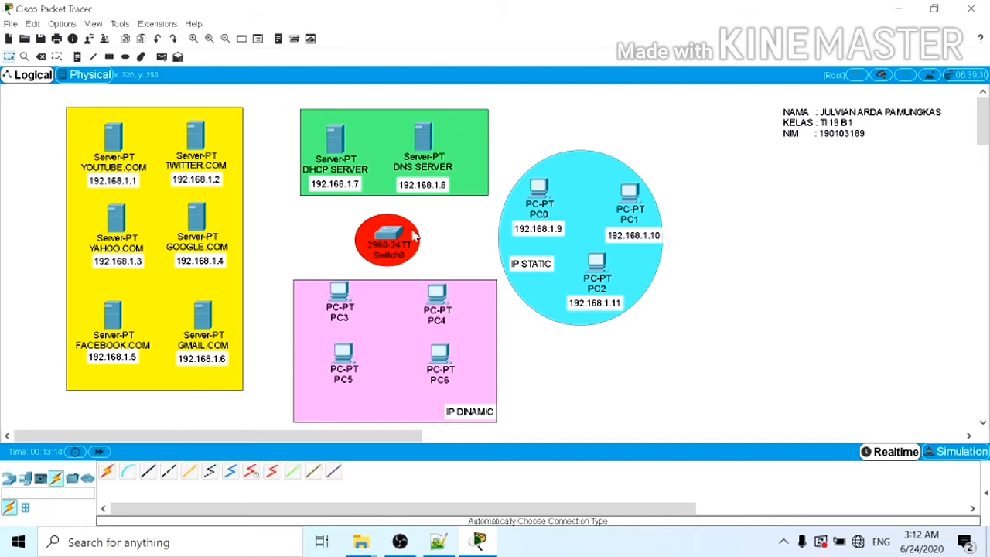
{"action": "left_click", "coordinate": [147, 471]}
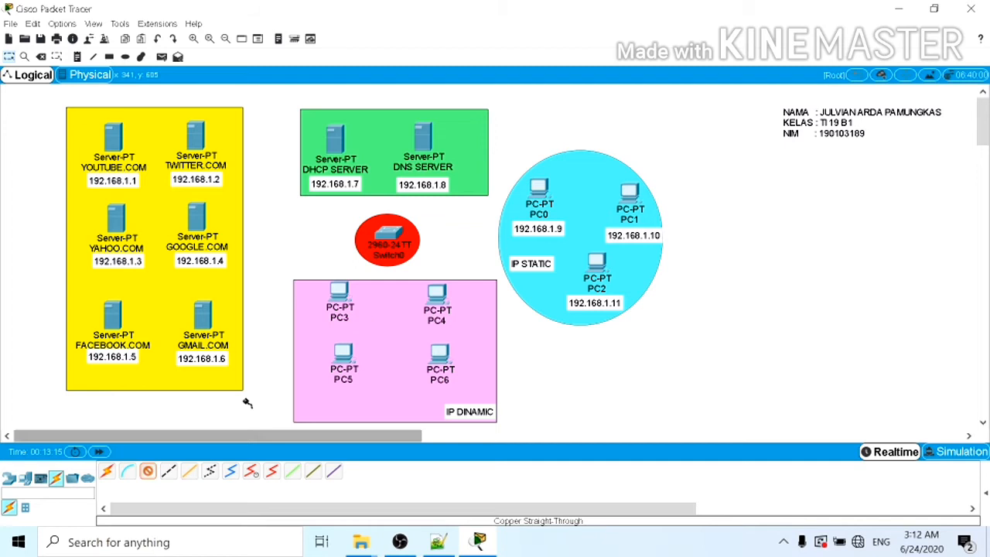
{"action": "left_click", "coordinate": [113, 141]}
{"action": "left_click", "coordinate": [140, 144]}
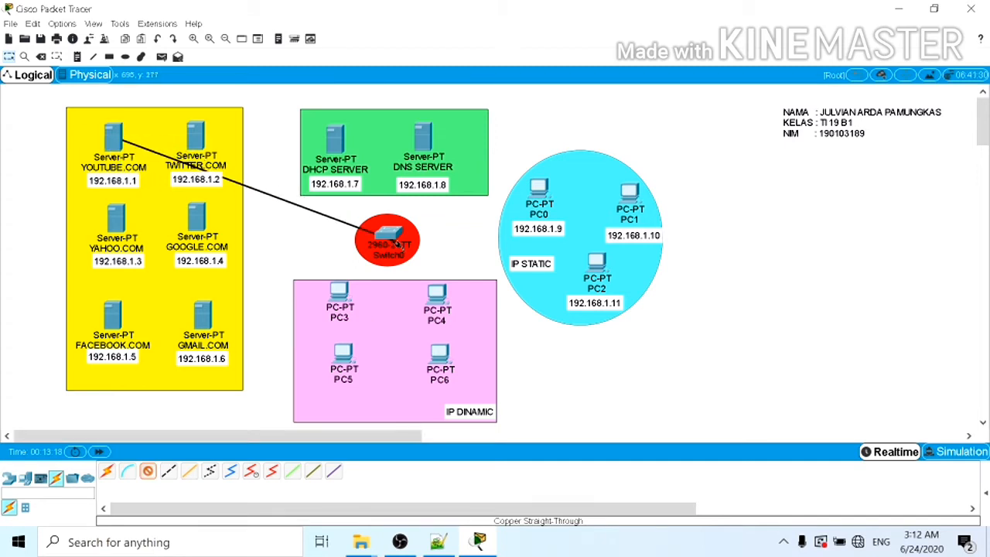
{"action": "left_click", "coordinate": [392, 234]}
{"action": "left_click", "coordinate": [421, 34]}
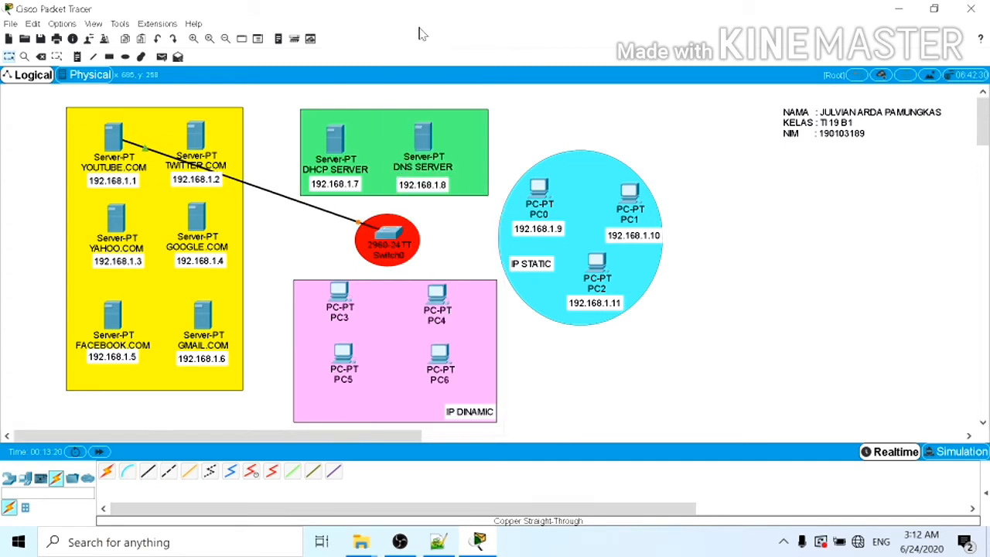
- Connect the TWITTER.COM server to the next free FastEthernet port on Switch0 with a copper straight-through cable
{"action": "left_click", "coordinate": [147, 471]}
{"action": "left_click", "coordinate": [198, 147]}
{"action": "left_click", "coordinate": [232, 150]}
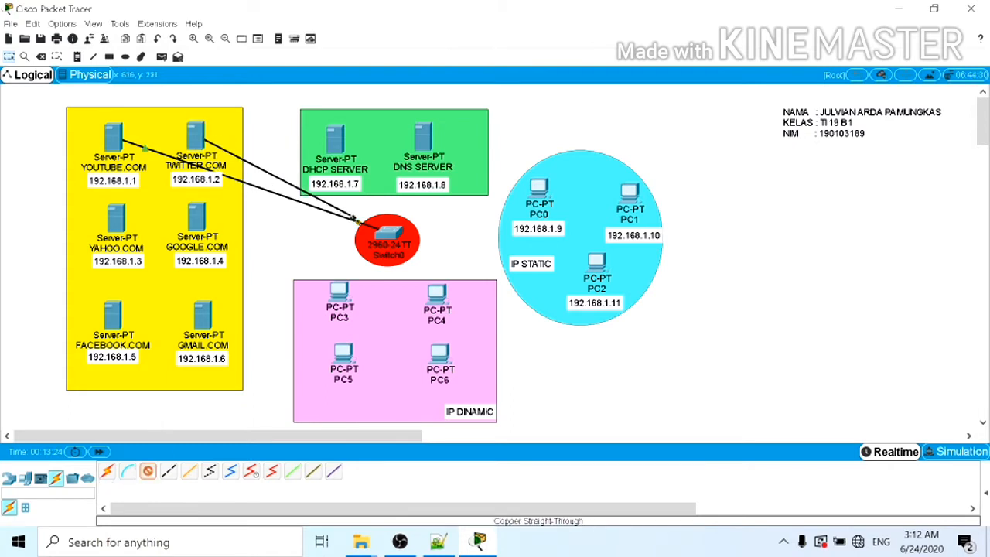
{"action": "left_click", "coordinate": [392, 231]}
{"action": "left_click", "coordinate": [420, 33]}
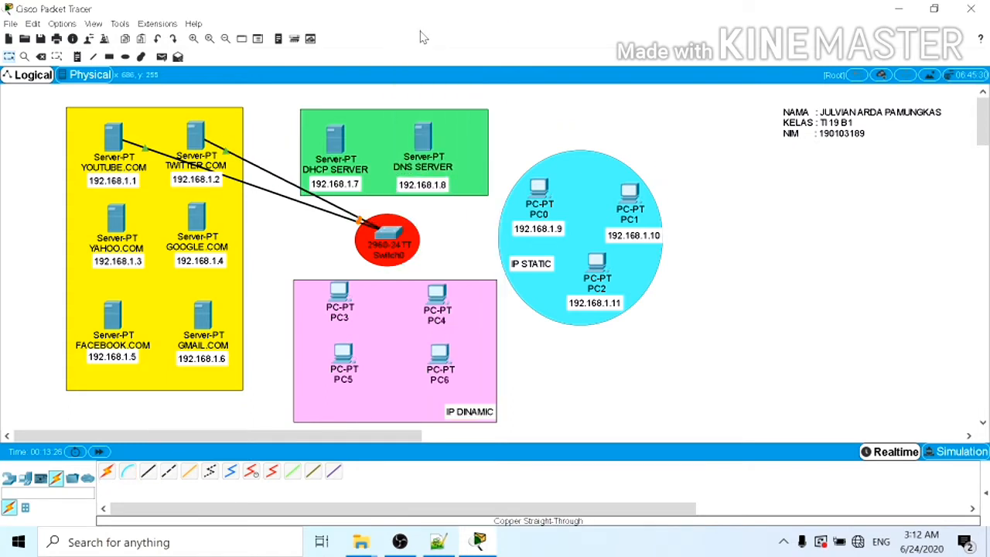
- Connect FastEthernet0 of the YAHOO.COM server to FastEthernet0/3 on Switch0 with a copper straight-through cable
{"action": "left_click", "coordinate": [148, 471]}
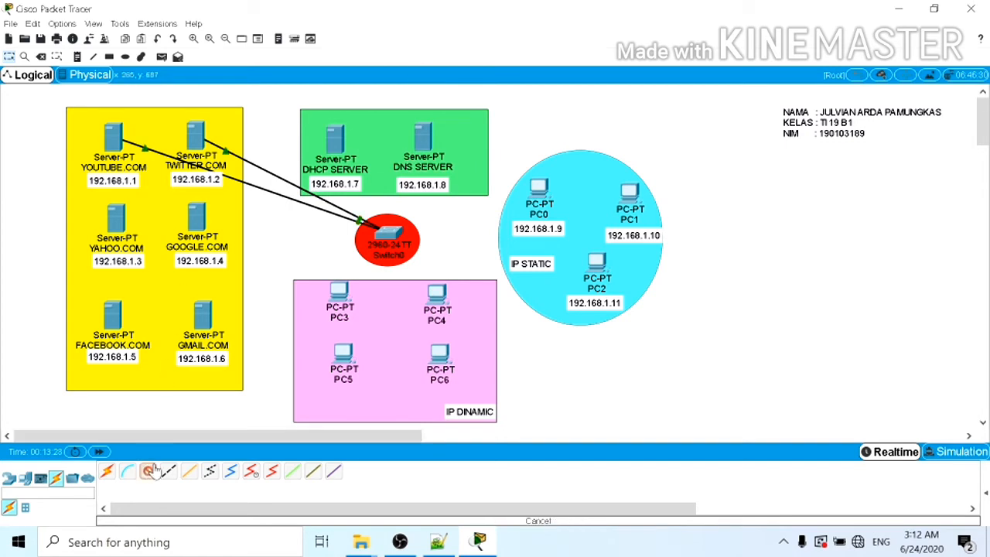
{"action": "left_click", "coordinate": [116, 218]}
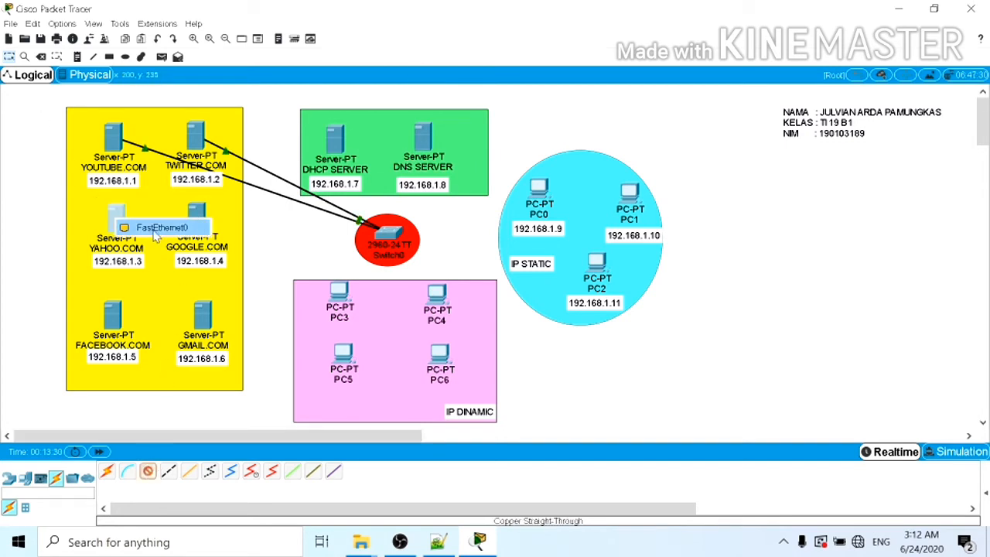
{"action": "left_click", "coordinate": [159, 225]}
{"action": "left_click", "coordinate": [389, 225]}
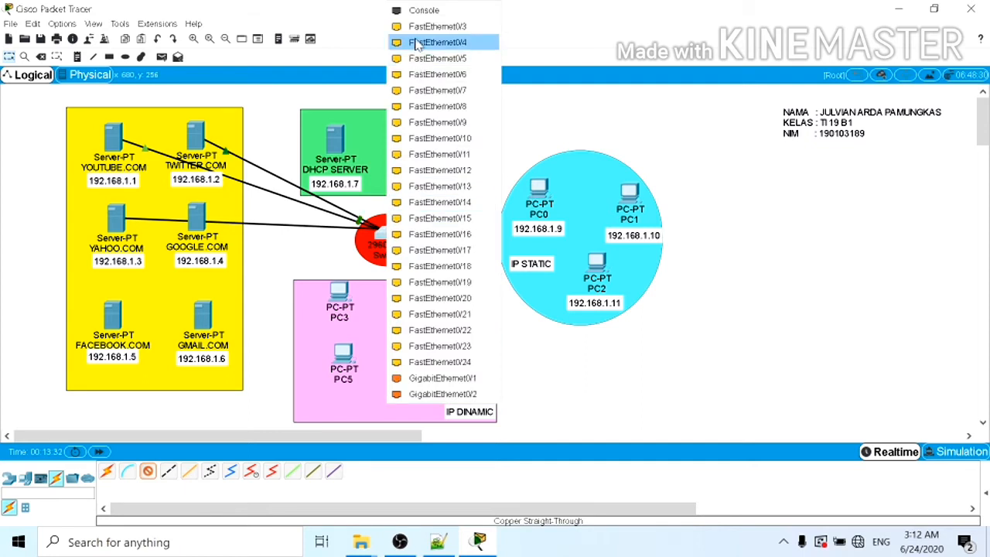
{"action": "left_click", "coordinate": [422, 27]}
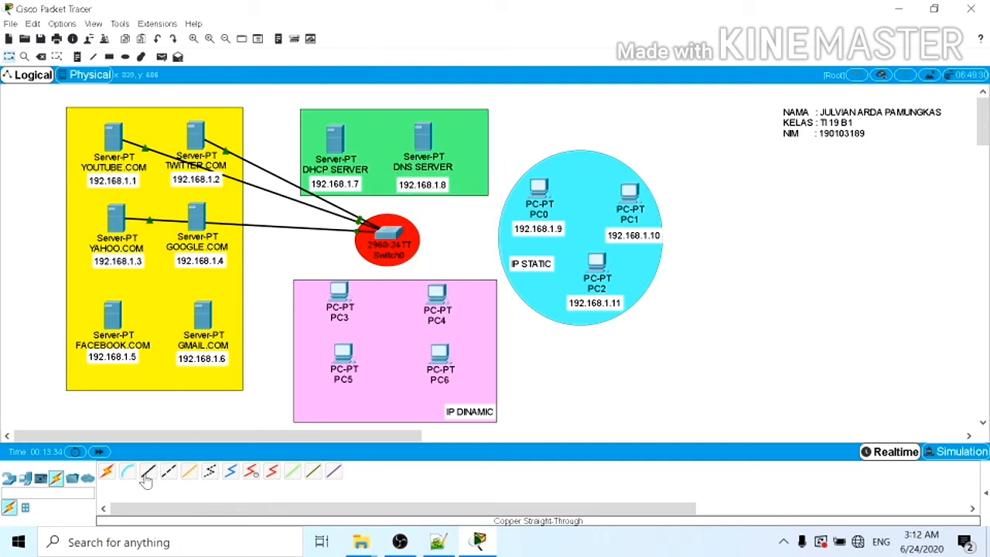
- Connect FastEthernet0 of the GOOGLE.COM server to FastEthernet0/4 on Switch0 with a copper straight-through cable
{"action": "left_click", "coordinate": [203, 220]}
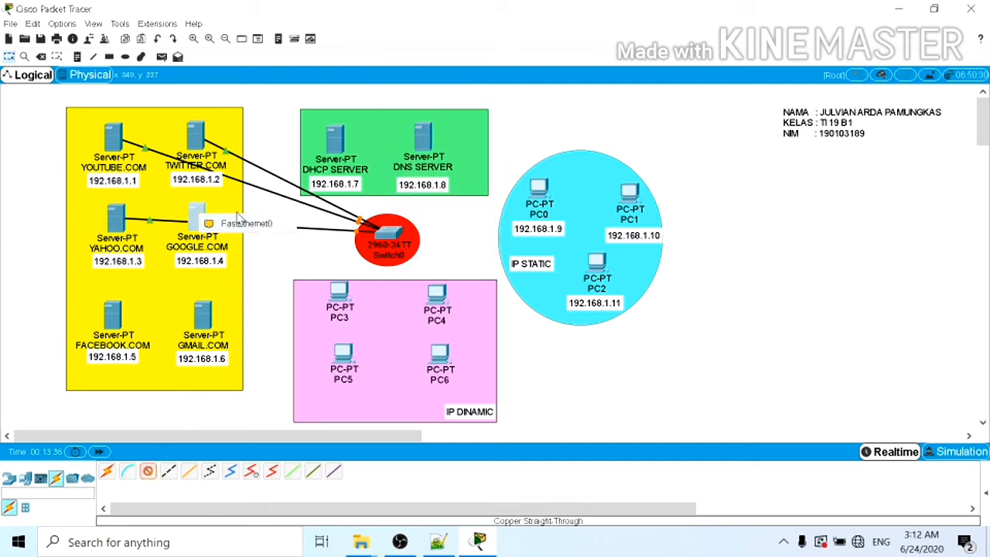
{"action": "left_click", "coordinate": [241, 223]}
{"action": "left_click", "coordinate": [384, 230]}
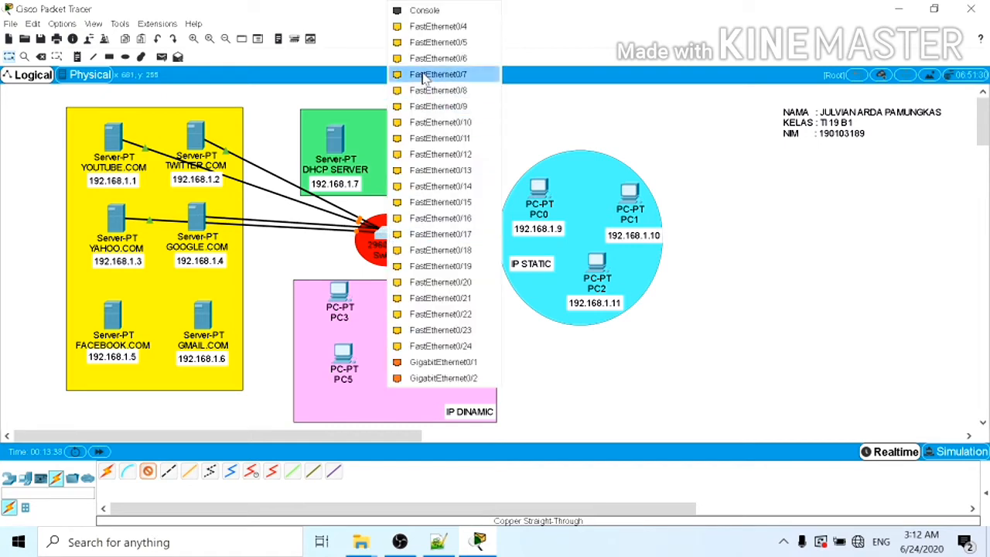
{"action": "left_click", "coordinate": [430, 28]}
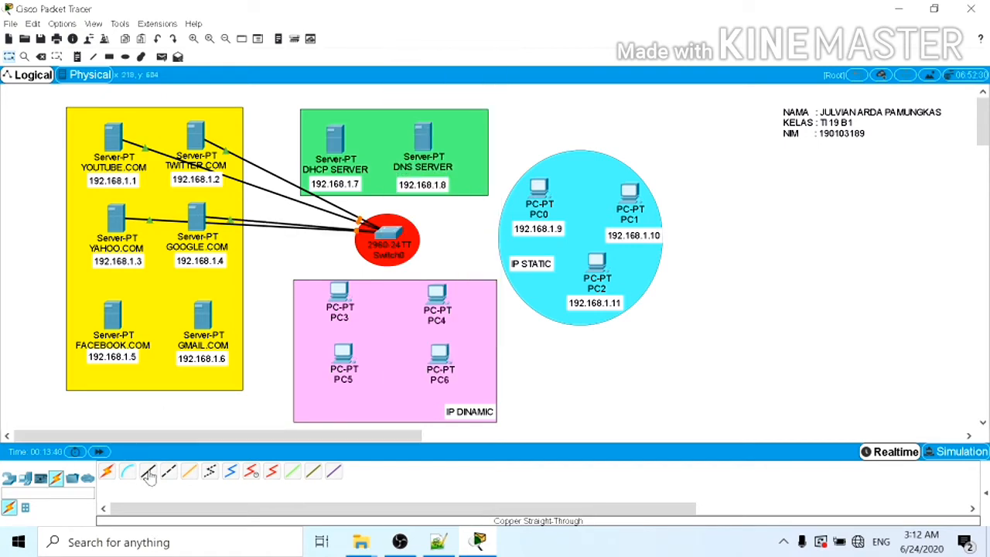
- Connect FastEthernet0 of the FACEBOOK.COM server to FastEthernet0/5 on Switch0 with a copper straight-through cable
{"action": "left_click", "coordinate": [112, 324]}
{"action": "left_click", "coordinate": [143, 330]}
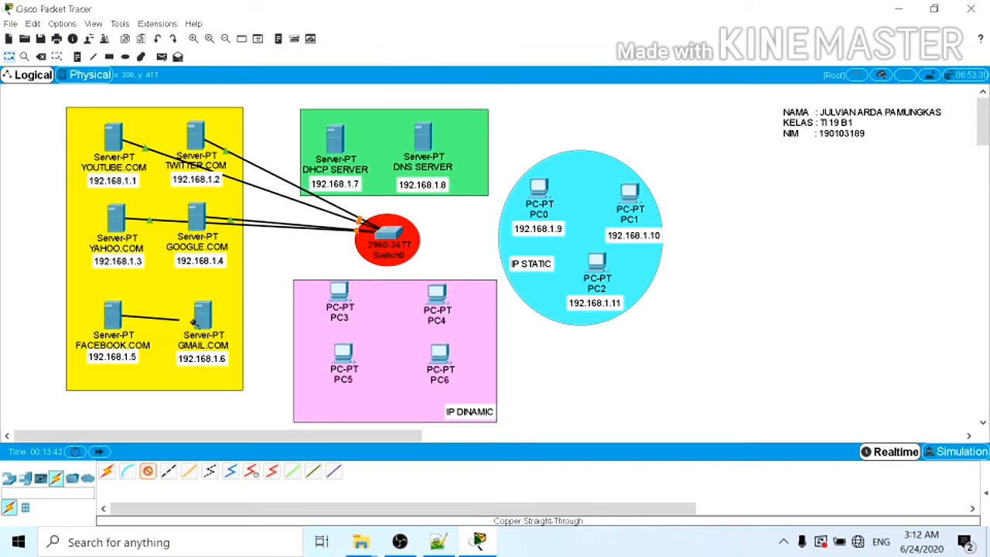
{"action": "left_click", "coordinate": [386, 234]}
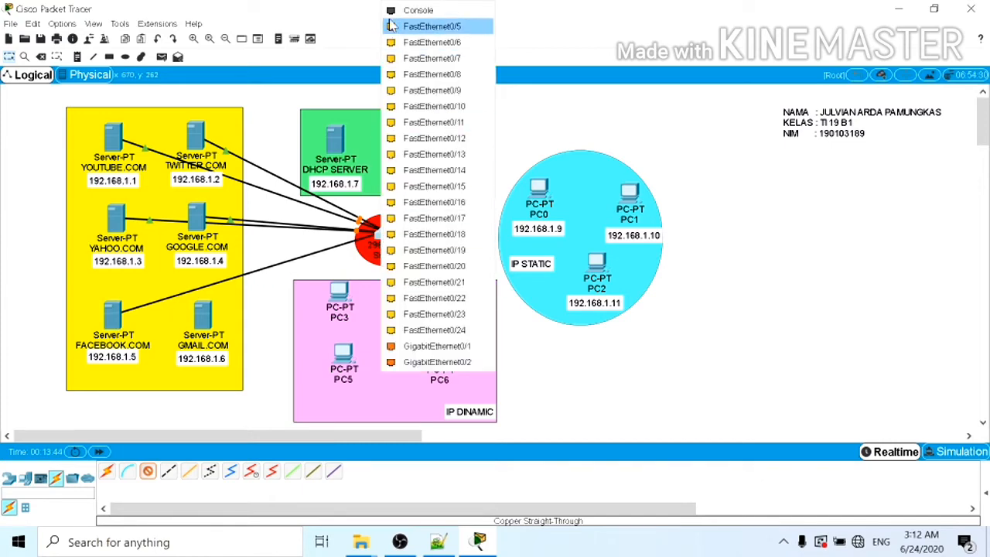
{"action": "left_click", "coordinate": [431, 26]}
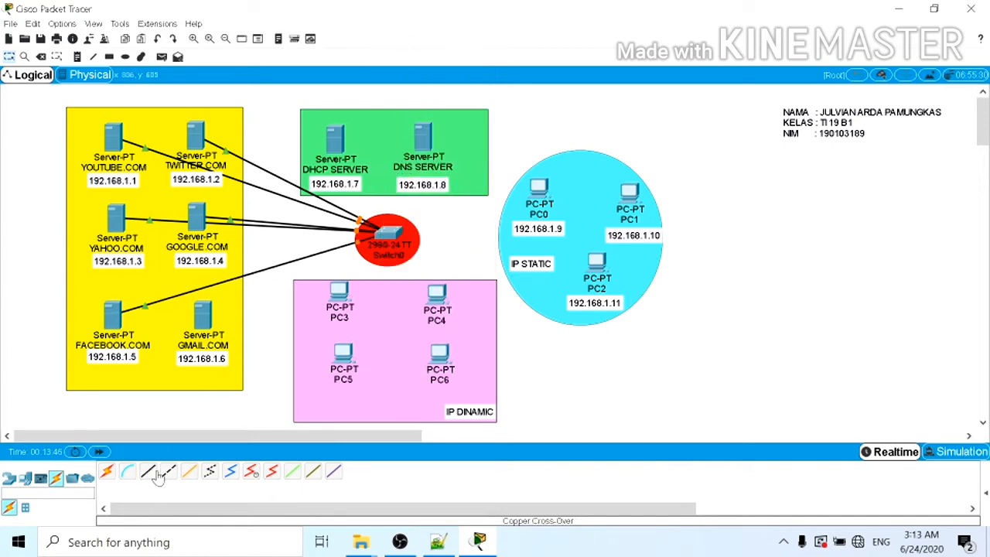
- Connect FastEthernet0 of the GMAIL.COM server to FastEthernet0/6 on Switch0 with a copper straight-through cable
{"action": "left_click", "coordinate": [203, 309]}
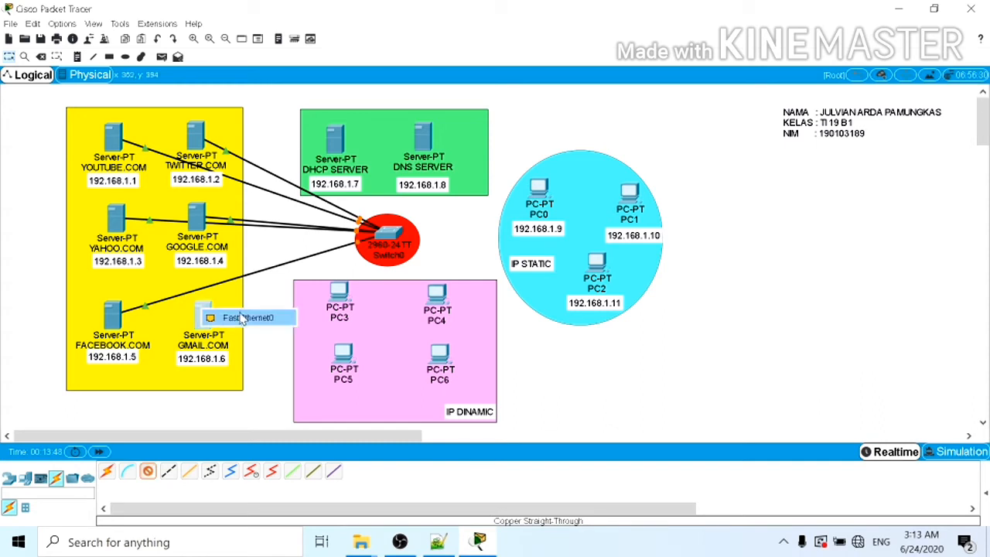
{"action": "left_click", "coordinate": [245, 317]}
{"action": "left_click", "coordinate": [391, 239]}
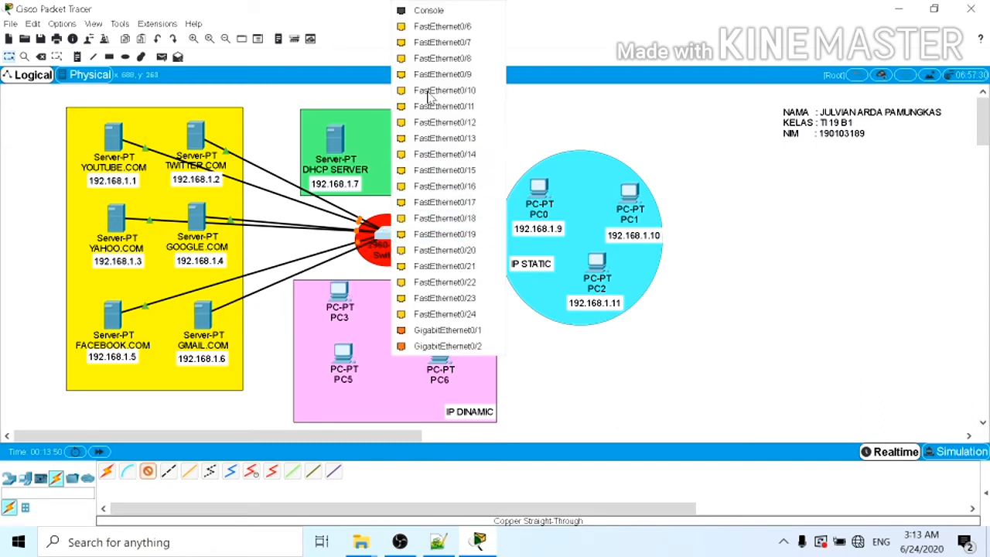
{"action": "left_click", "coordinate": [444, 27]}
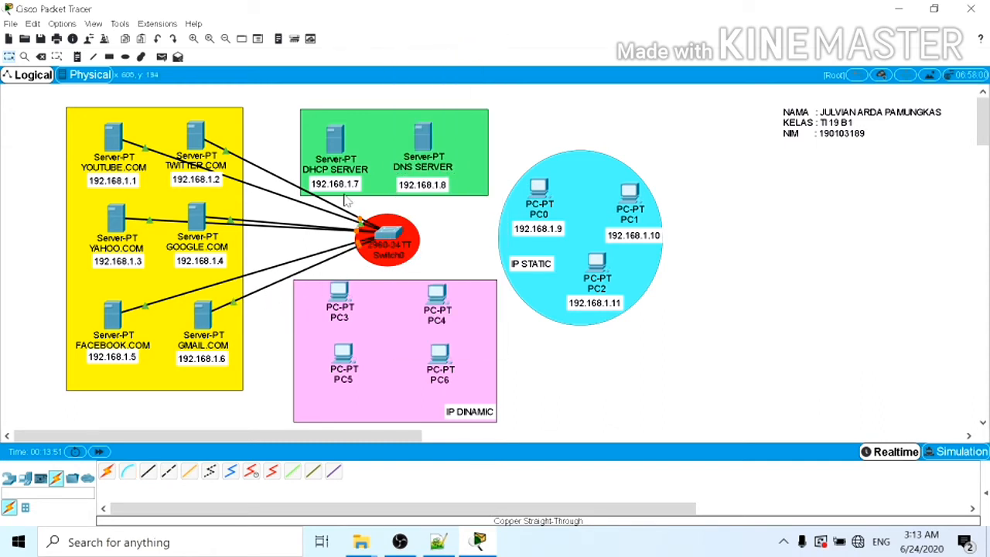
- Connect FastEthernet0 of the DHCP SERVER to FastEthernet0/7 on Switch0 with a copper straight-through cable
{"action": "left_click", "coordinate": [147, 477]}
{"action": "left_click", "coordinate": [332, 143]}
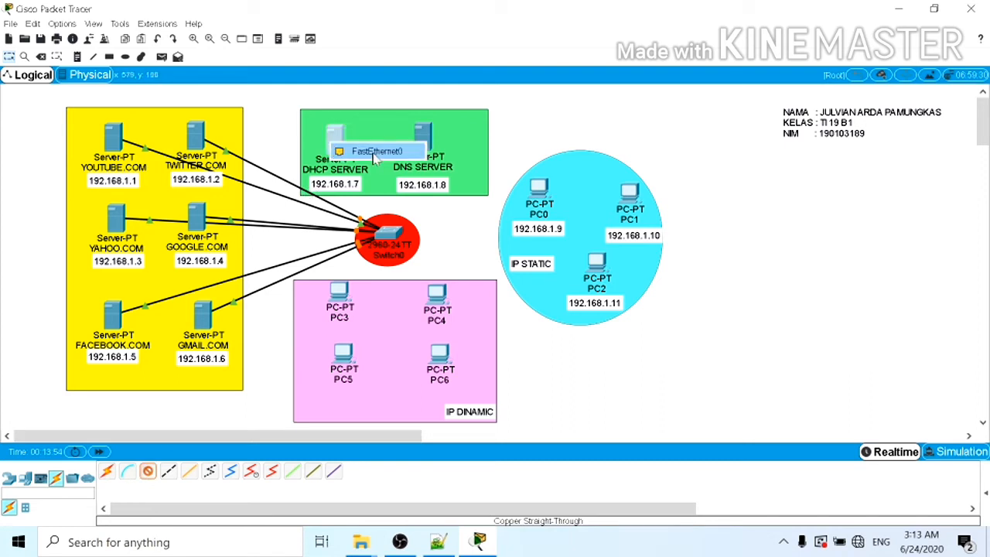
{"action": "left_click", "coordinate": [357, 159]}
{"action": "left_click", "coordinate": [383, 230]}
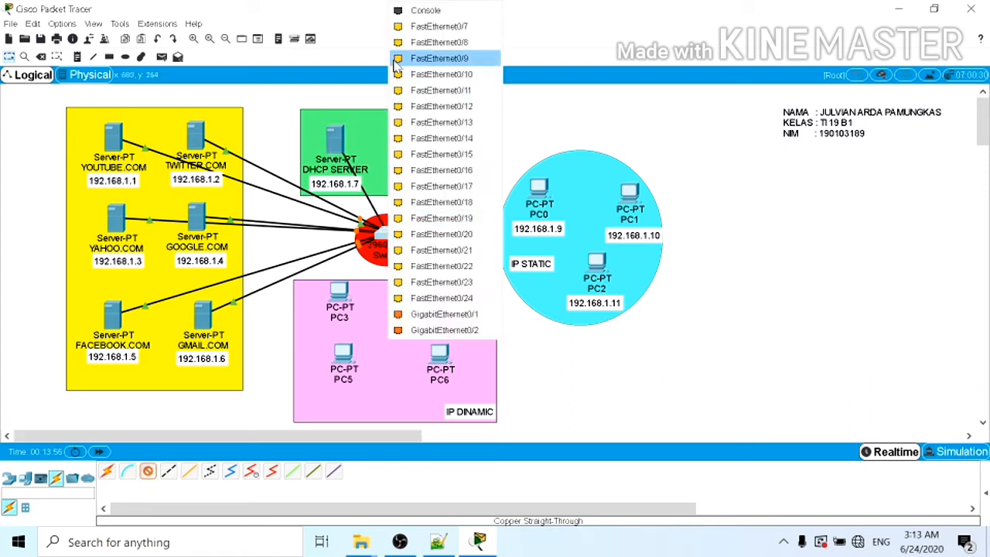
{"action": "left_click", "coordinate": [440, 27]}
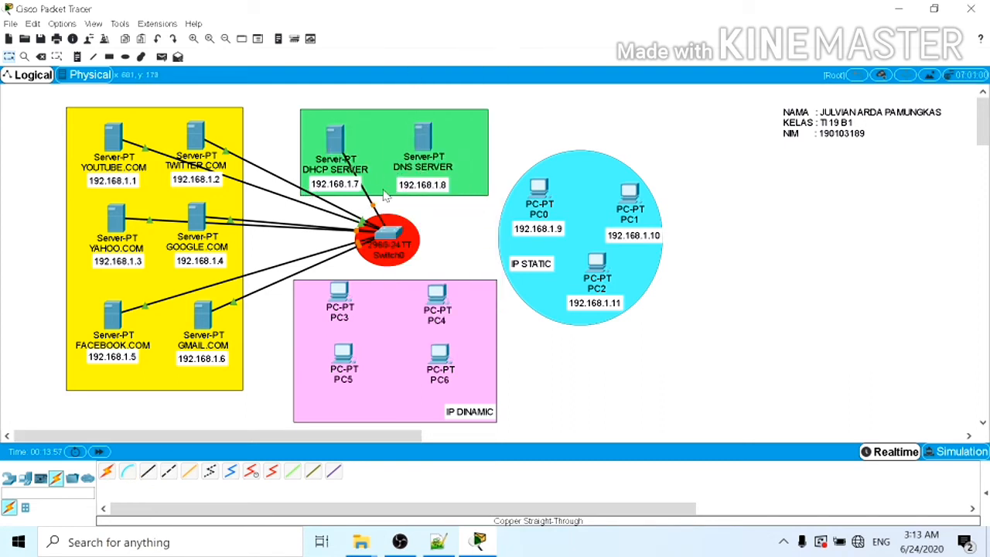
- Connect FastEthernet0 of the DNS SERVER to FastEthernet0/8 on Switch0 with a copper straight-through cable
{"action": "left_click", "coordinate": [150, 470]}
{"action": "left_click", "coordinate": [421, 139]}
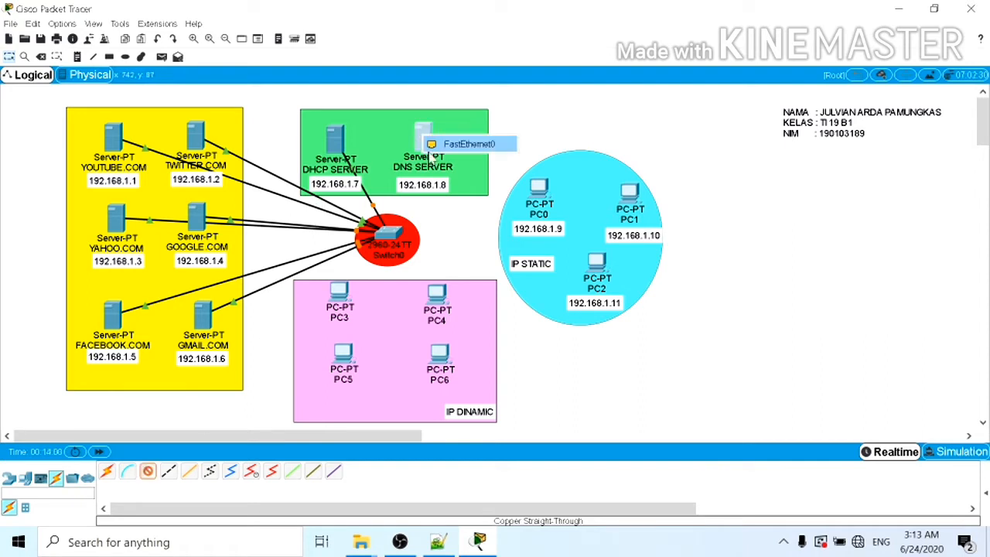
{"action": "left_click", "coordinate": [464, 144]}
{"action": "left_click", "coordinate": [393, 235]}
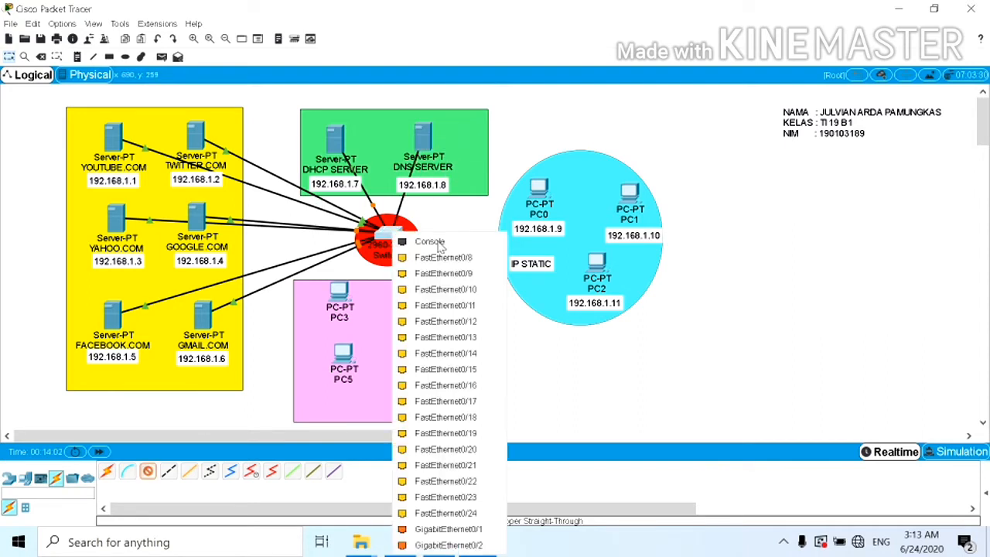
{"action": "left_click", "coordinate": [444, 257]}
- Connect FastEthernet0 of PC0 to FastEthernet0/9 on Switch0 with a copper straight-through cable
{"action": "left_click", "coordinate": [150, 471]}
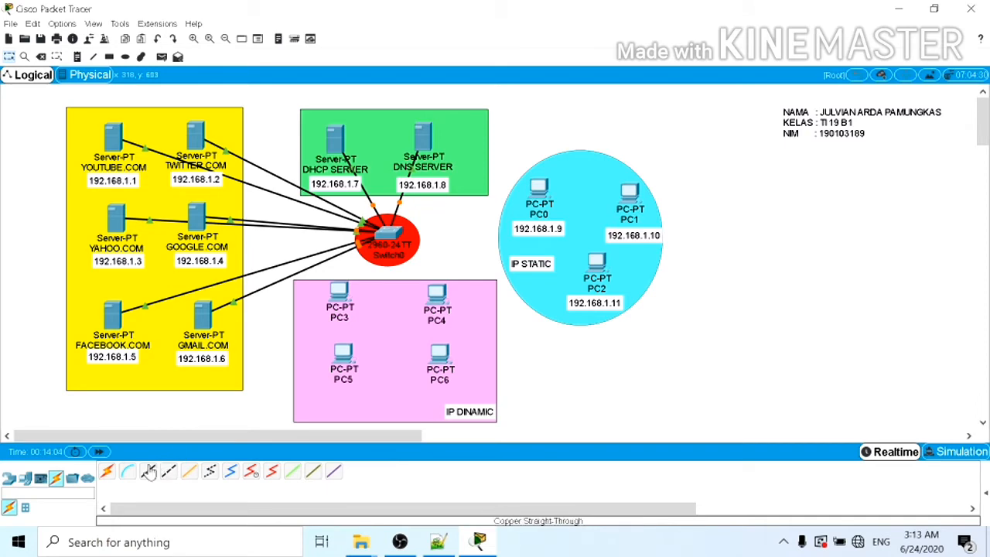
{"action": "left_click", "coordinate": [539, 193]}
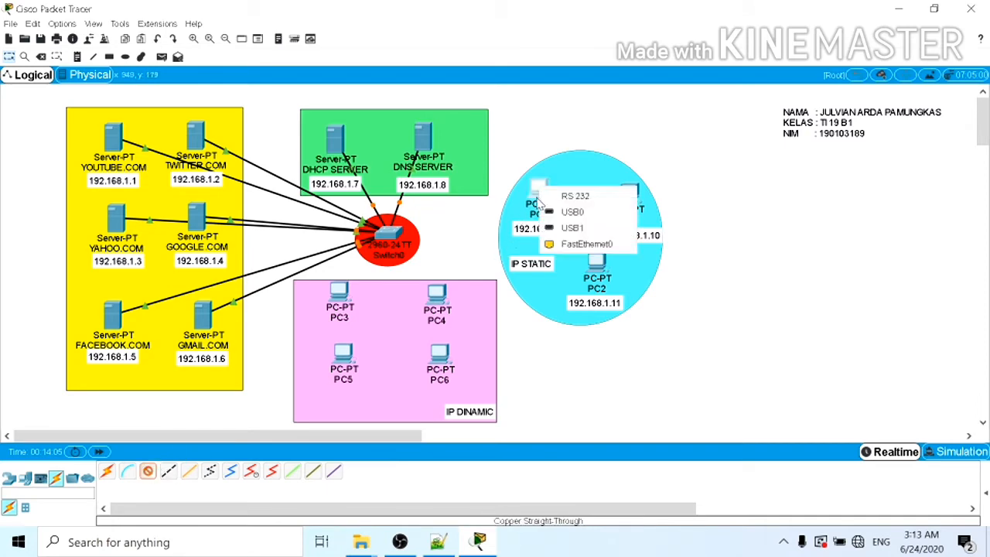
{"action": "left_click", "coordinate": [584, 243]}
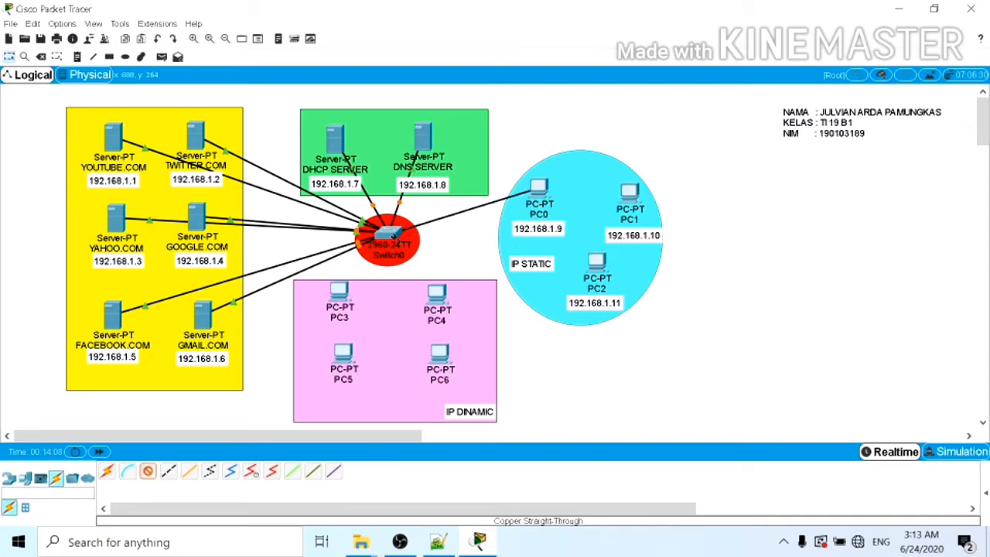
{"action": "left_click", "coordinate": [392, 237]}
{"action": "left_click", "coordinate": [418, 260]}
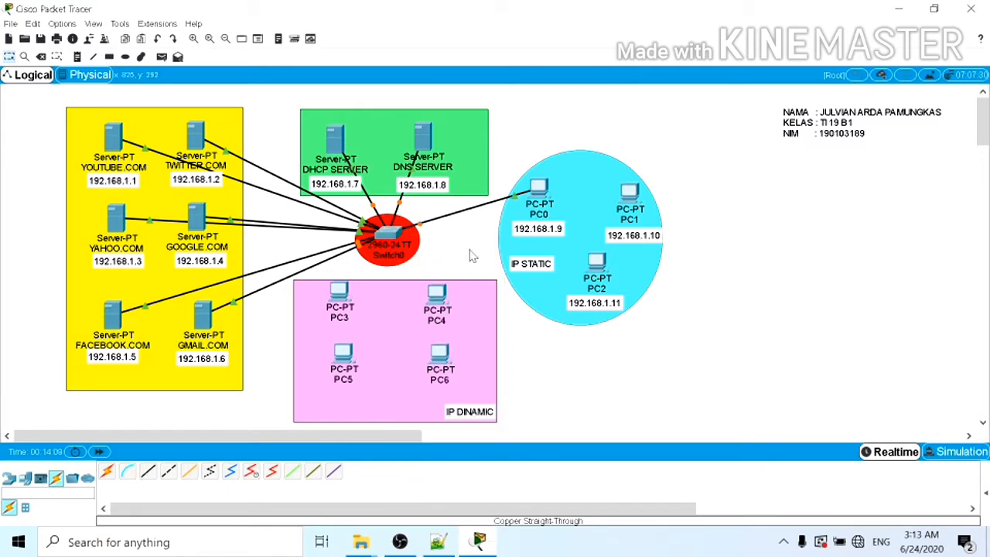
- Connect FastEthernet0 of PC1 to FastEthernet0/10 on Switch0 with a copper straight-through cable
{"action": "left_click", "coordinate": [169, 471]}
{"action": "left_click", "coordinate": [629, 192]}
{"action": "left_click", "coordinate": [649, 250]}
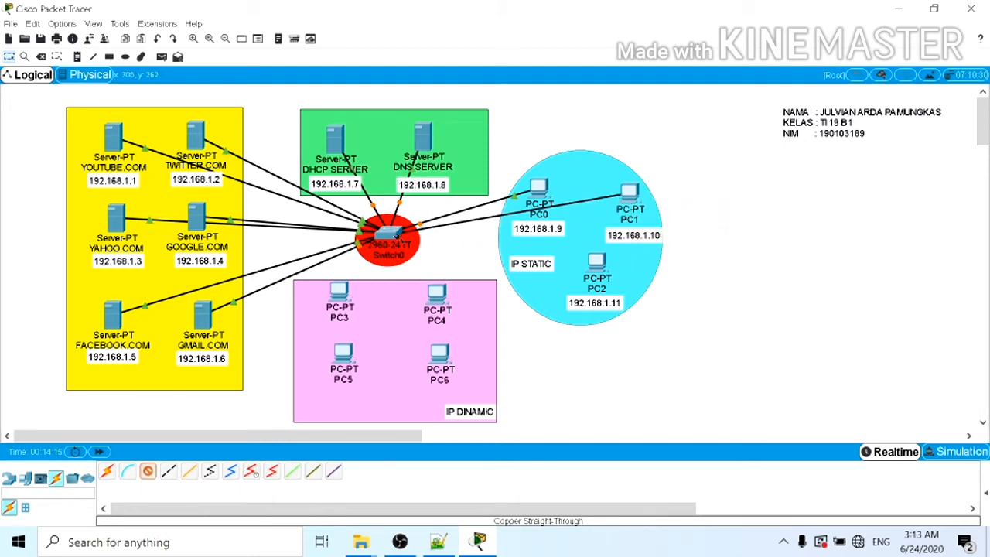
{"action": "left_click", "coordinate": [385, 240]}
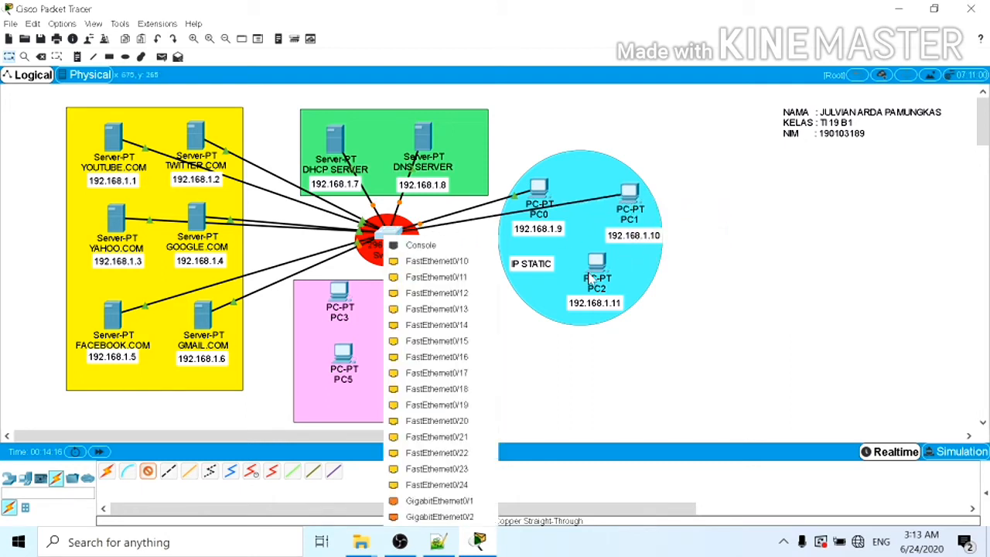
{"action": "left_click", "coordinate": [464, 261]}
- Connect FastEthernet0 of PC2 to FastEthernet0/11 on Switch0 with a copper straight-through cable
{"action": "left_click", "coordinate": [148, 473]}
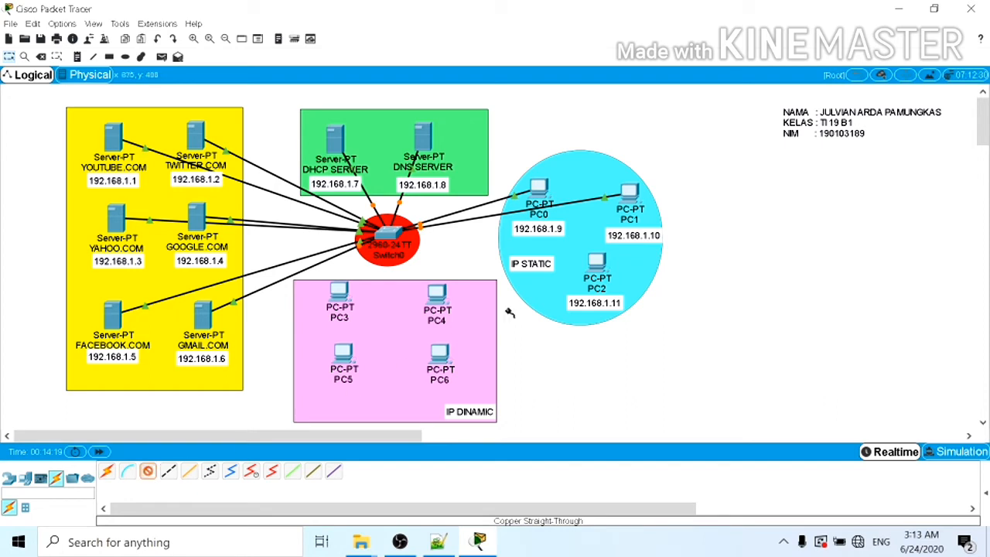
{"action": "left_click", "coordinate": [598, 262]}
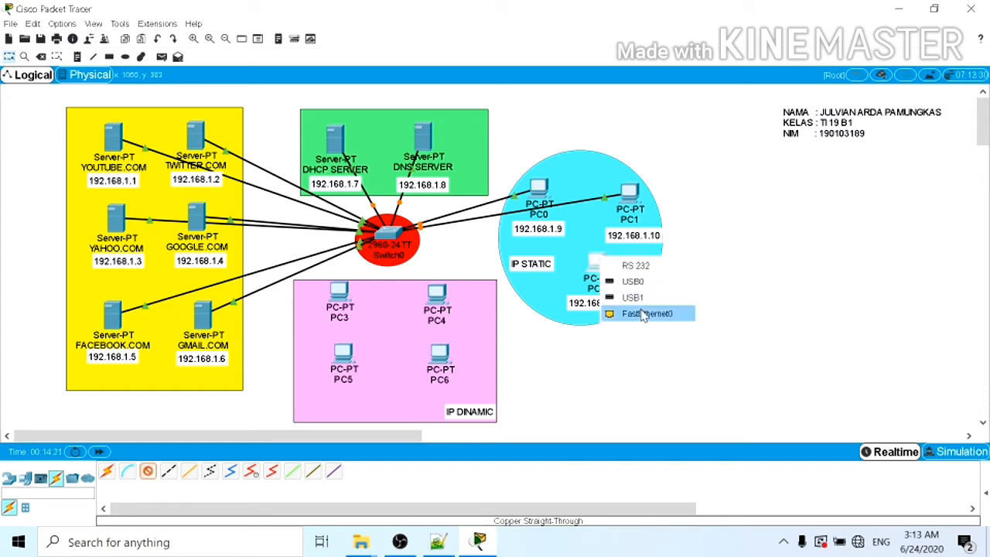
{"action": "left_click", "coordinate": [638, 314]}
{"action": "left_click", "coordinate": [401, 242]}
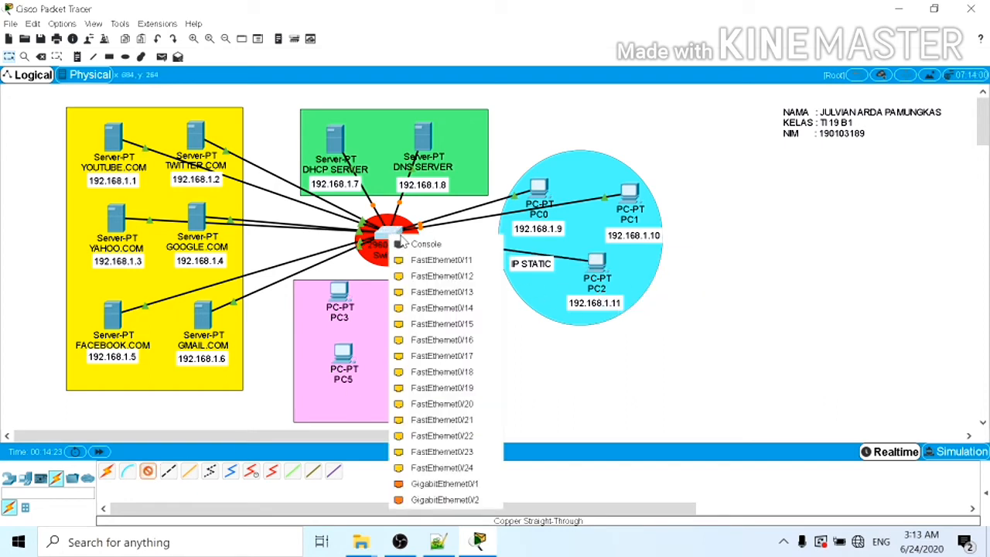
{"action": "left_click", "coordinate": [436, 260]}
- Connect FastEthernet0 of PC3 to FastEthernet0/12 on Switch0 with a copper straight-through cable
{"action": "left_click", "coordinate": [147, 473]}
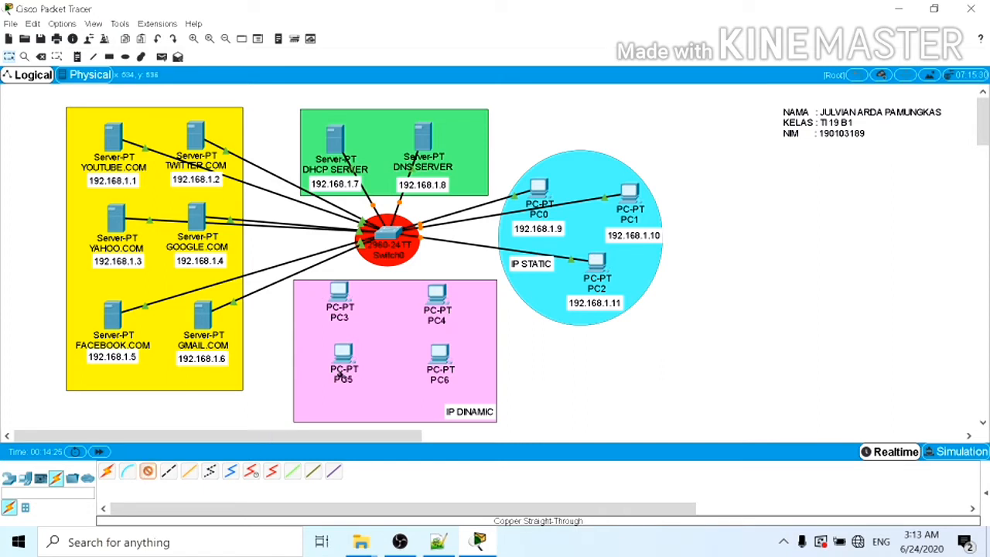
{"action": "left_click", "coordinate": [331, 294]}
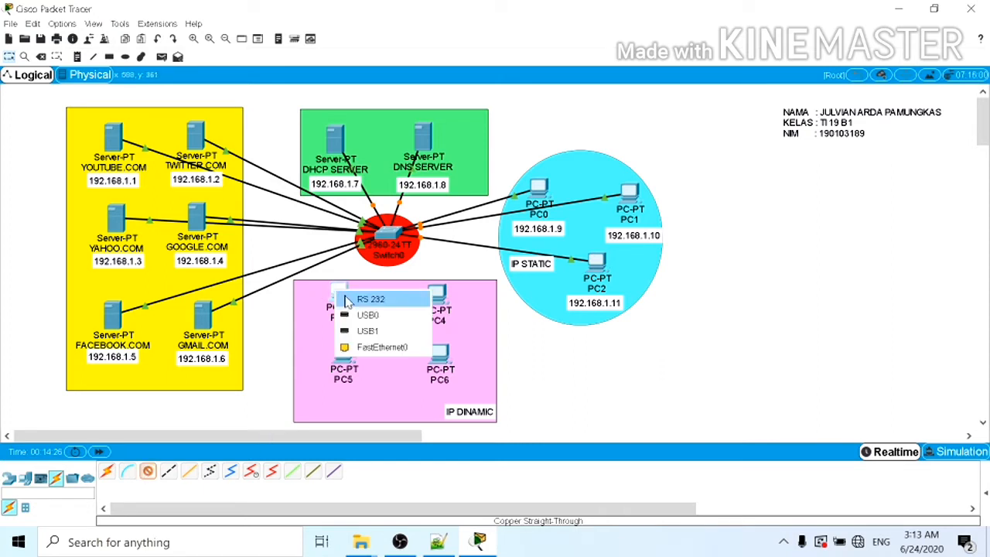
{"action": "left_click", "coordinate": [376, 349]}
{"action": "left_click", "coordinate": [390, 238]}
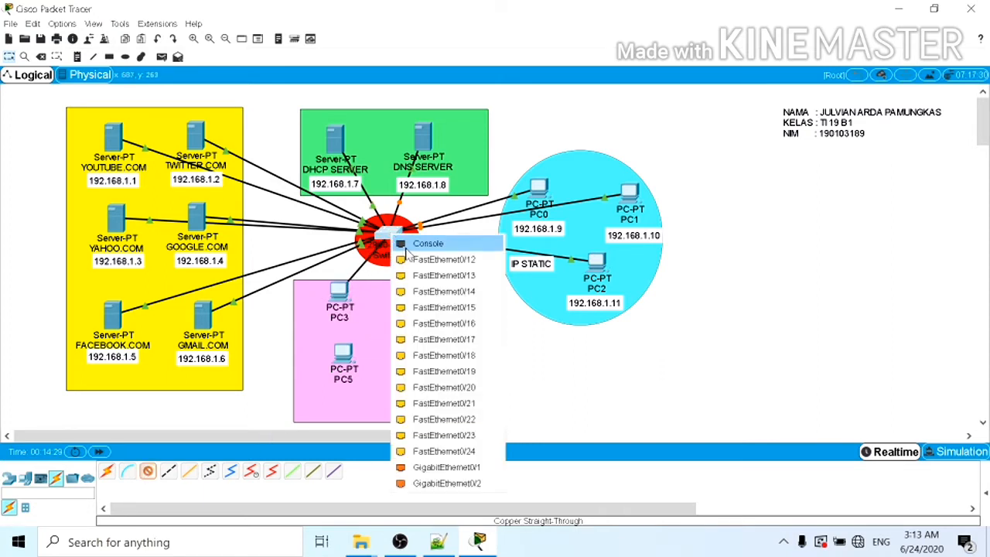
{"action": "left_click", "coordinate": [418, 263]}
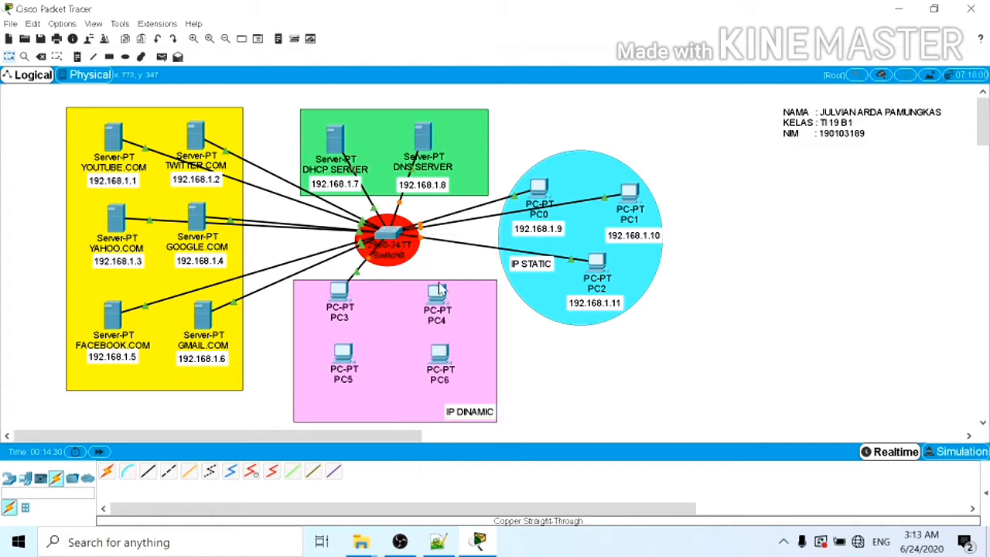
- Connect FastEthernet0 of PC4 to FastEthernet0/13 on Switch0 with a copper straight-through cable
{"action": "left_click", "coordinate": [147, 472]}
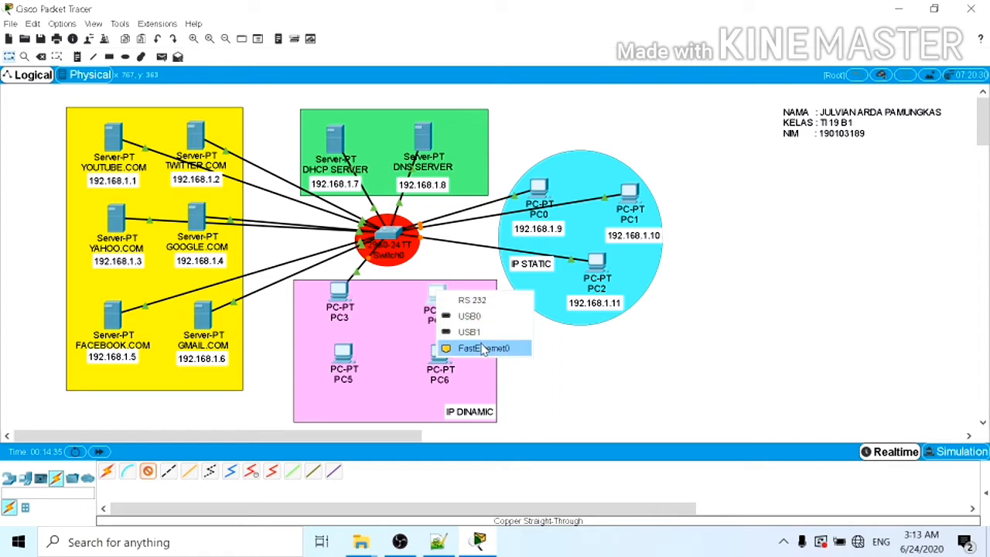
{"action": "left_click", "coordinate": [483, 348]}
{"action": "left_click", "coordinate": [586, 230]}
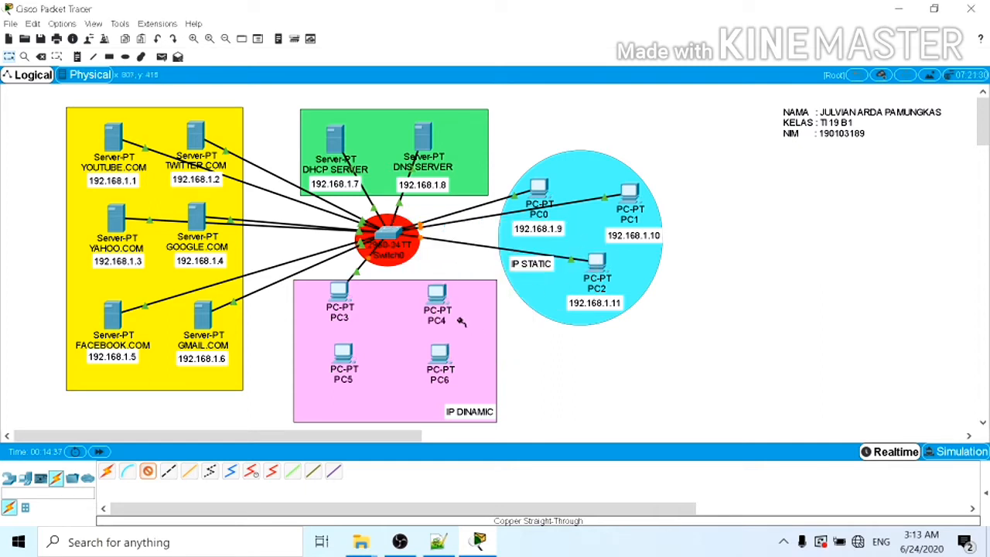
{"action": "left_click", "coordinate": [437, 298]}
{"action": "left_click", "coordinate": [475, 348]}
{"action": "left_click", "coordinate": [390, 237]}
{"action": "left_click", "coordinate": [444, 262]}
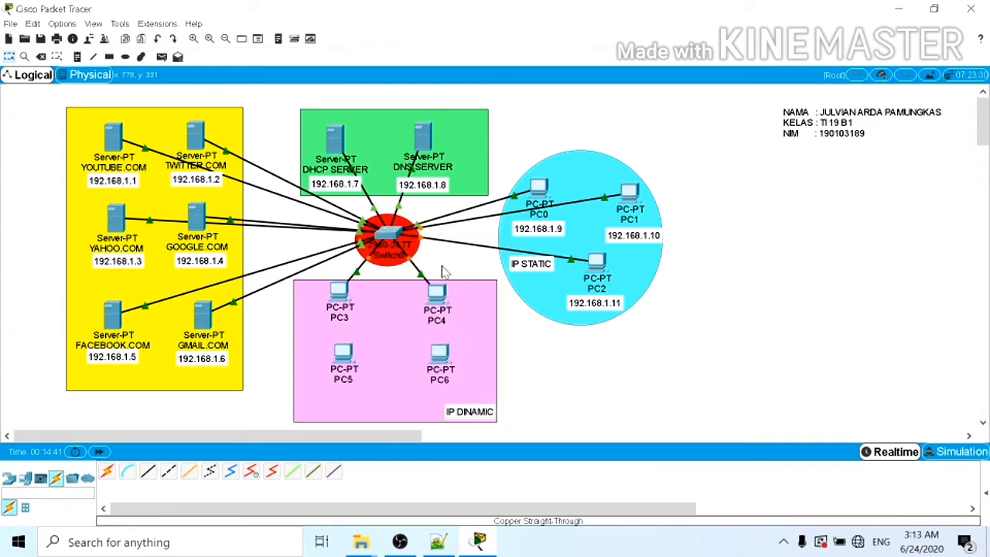
- Connect FastEthernet0 of PC5 to FastEthernet0/15 on Switch0 with a copper straight-through cable
{"action": "left_click", "coordinate": [148, 473]}
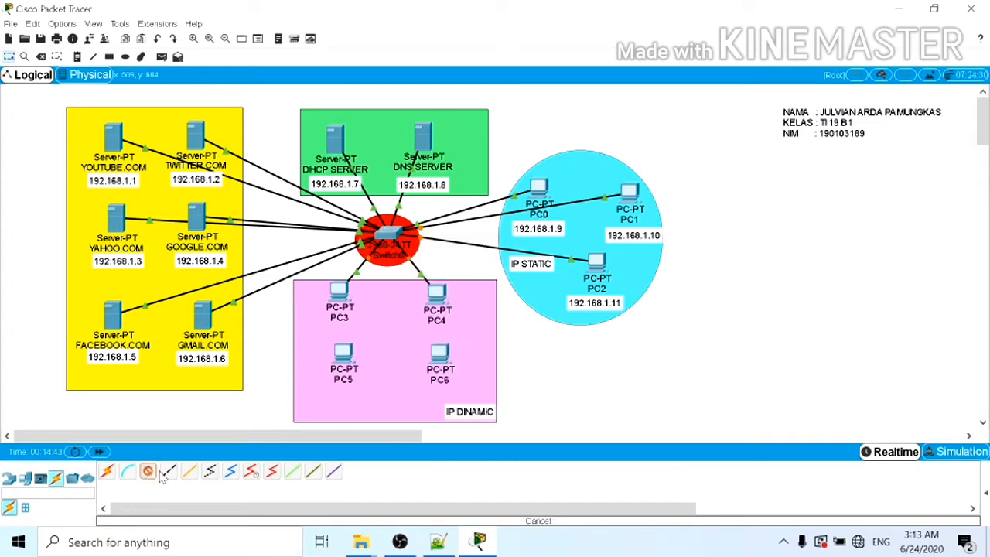
{"action": "left_click", "coordinate": [346, 354]}
{"action": "left_click", "coordinate": [393, 411]}
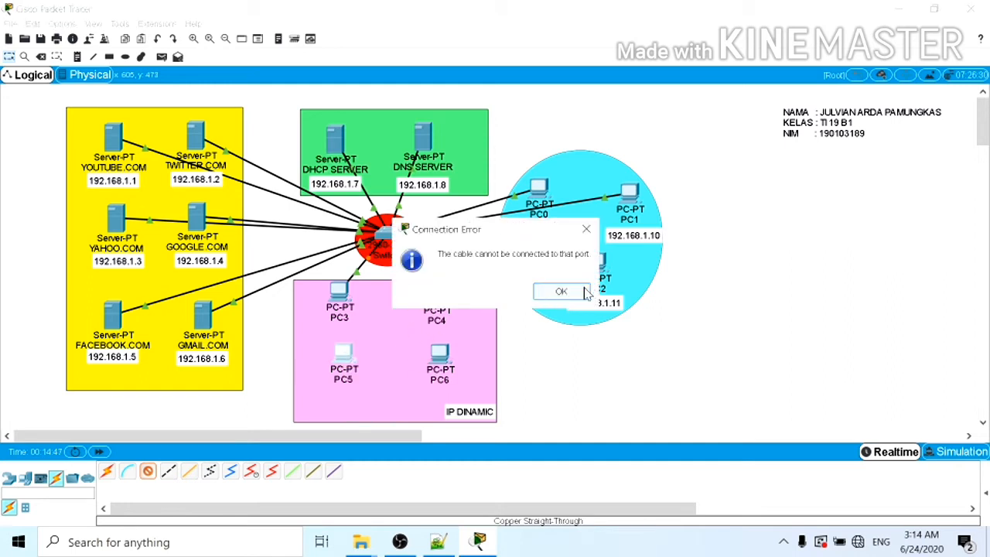
{"action": "left_click", "coordinate": [585, 229]}
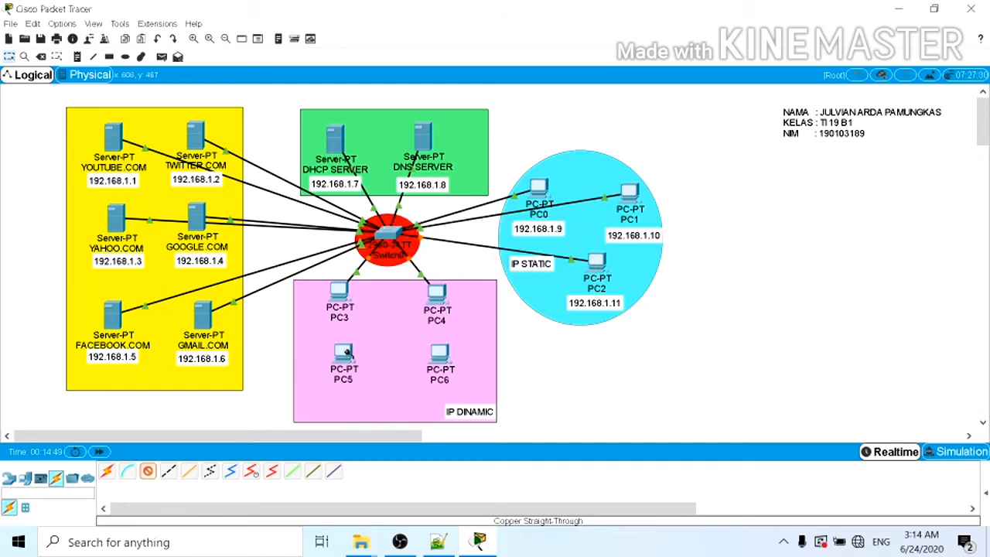
{"action": "left_click", "coordinate": [352, 353]}
{"action": "left_click", "coordinate": [385, 408]}
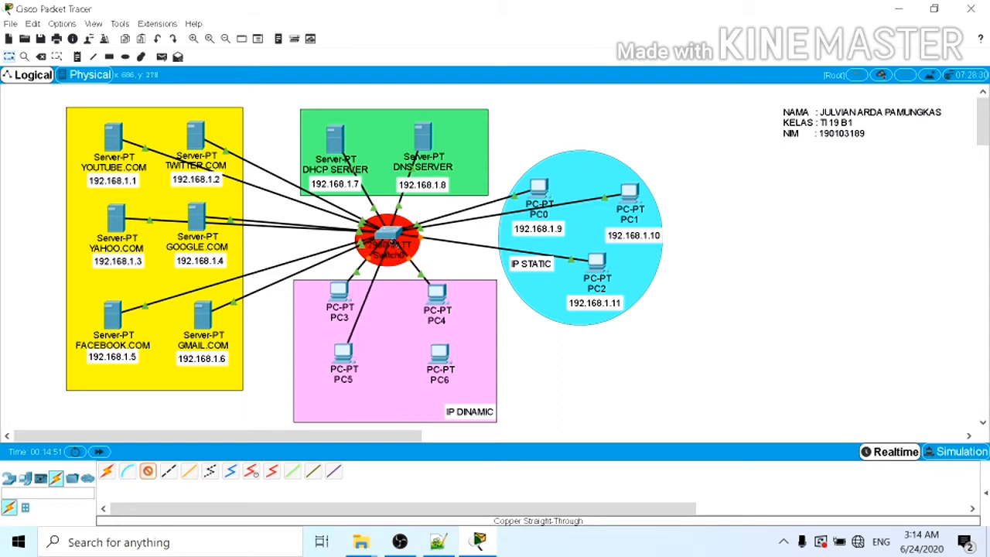
{"action": "left_click", "coordinate": [391, 240]}
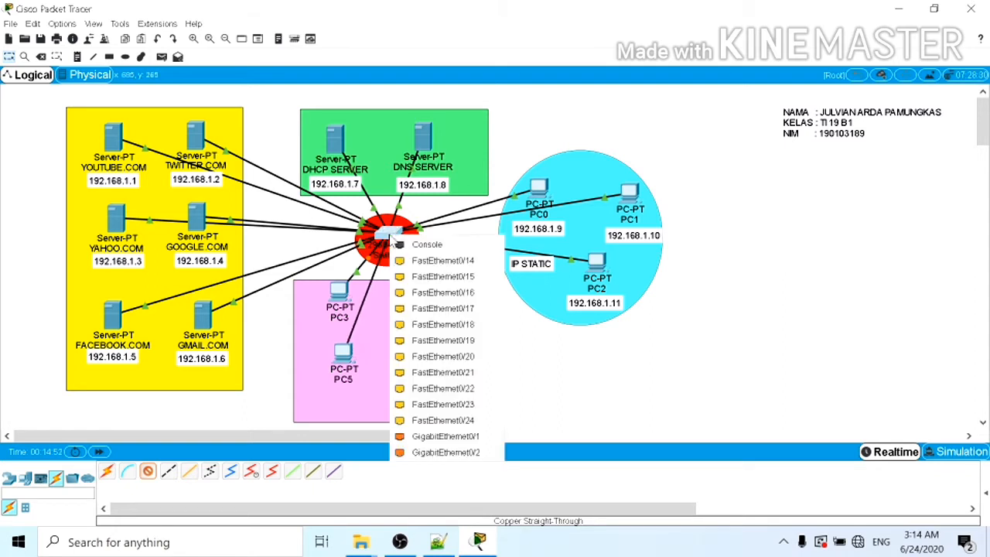
{"action": "left_click", "coordinate": [438, 276]}
- Connect FastEthernet0 of PC6 to a free FastEthernet port on Switch0 with a copper straight-through cable
{"action": "left_click", "coordinate": [148, 471]}
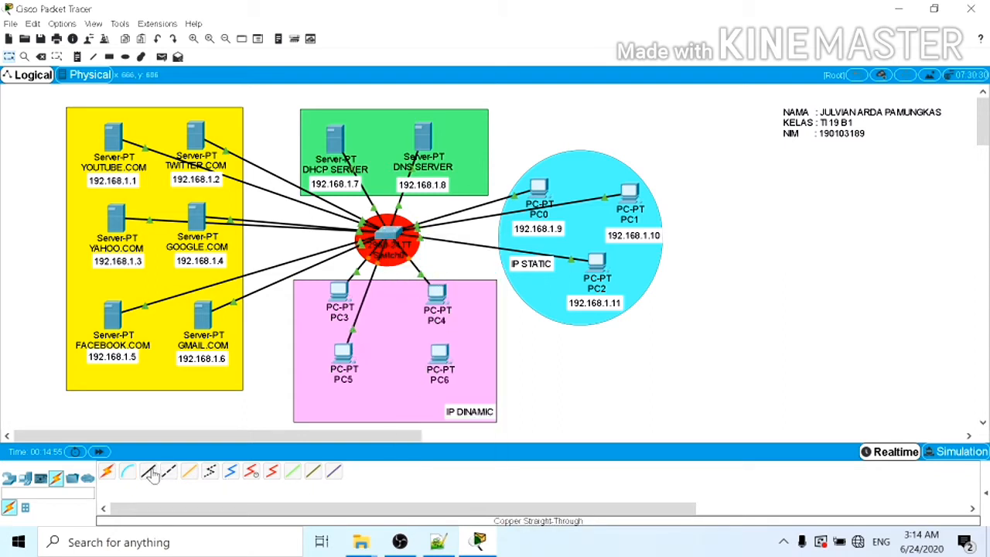
{"action": "left_click", "coordinate": [439, 358]}
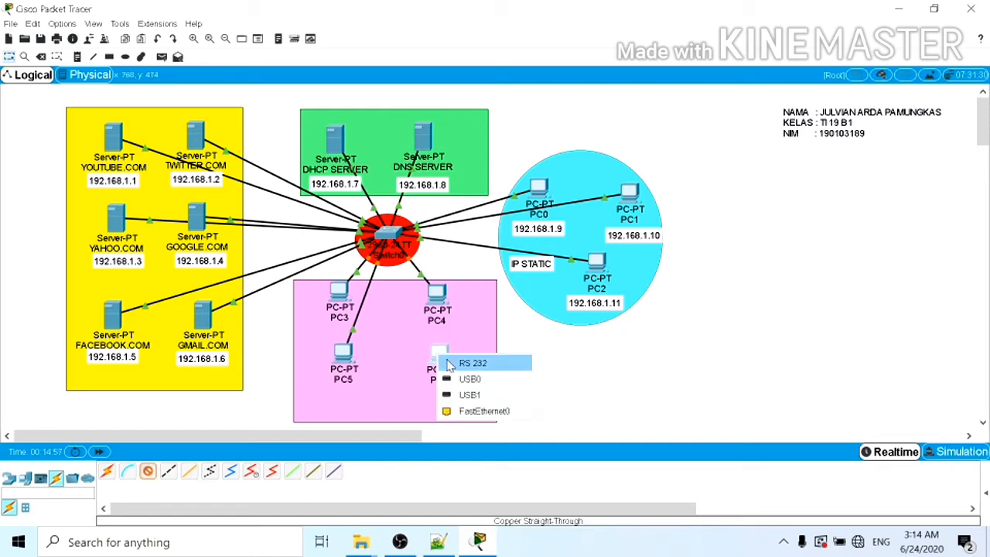
{"action": "left_click", "coordinate": [473, 410]}
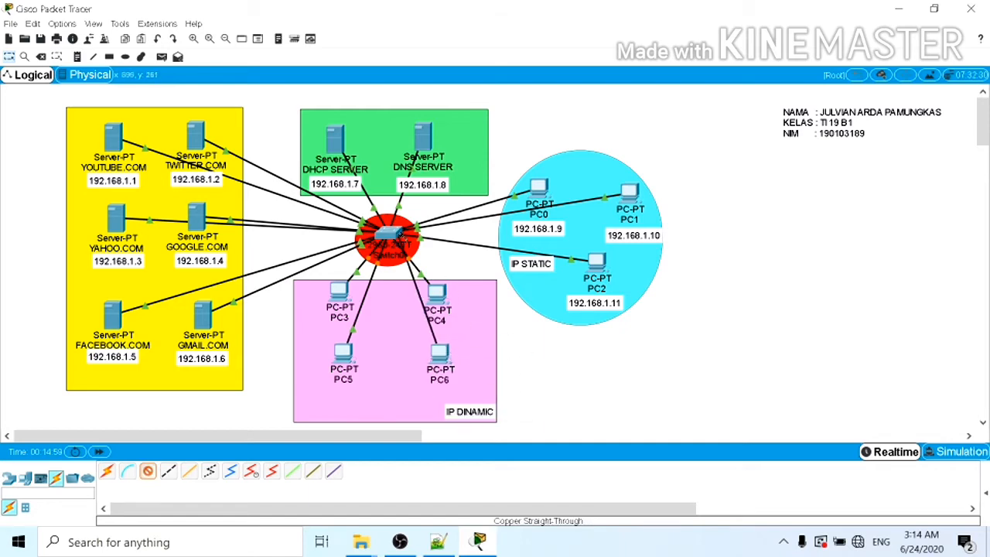
{"action": "left_click", "coordinate": [384, 233]}
{"action": "left_click", "coordinate": [414, 261]}
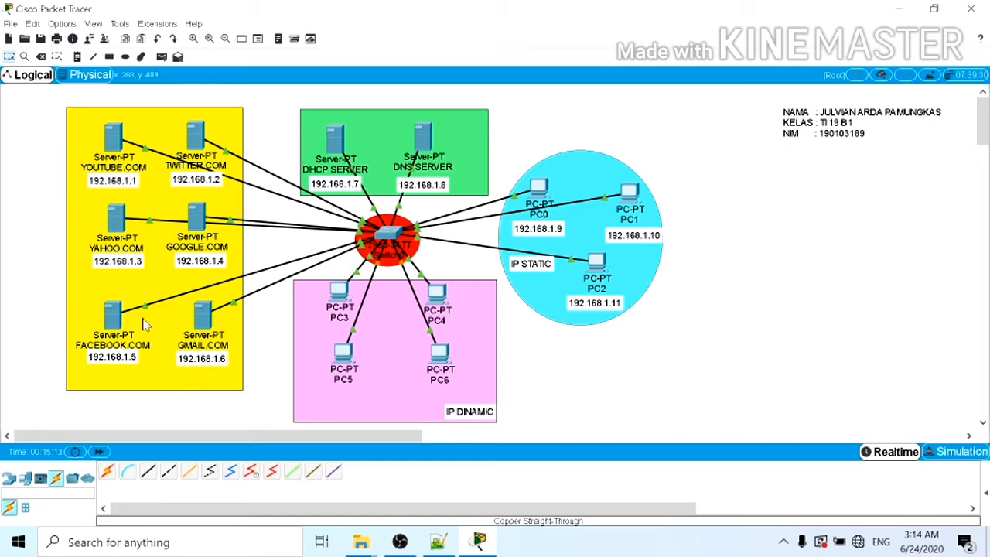
- Give the YOUTUBE.COM server the static IP address 192.168.1.1 with subnet mask 255.255.255.224
{"action": "left_click", "coordinate": [113, 138]}
{"action": "left_click", "coordinate": [429, 94]}
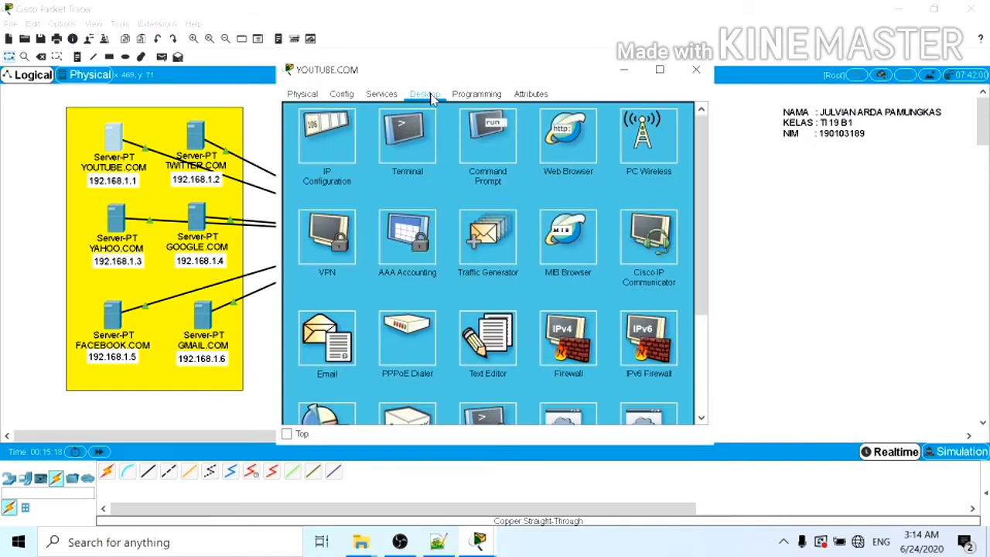
{"action": "left_click", "coordinate": [350, 135]}
{"action": "left_click", "coordinate": [441, 162]}
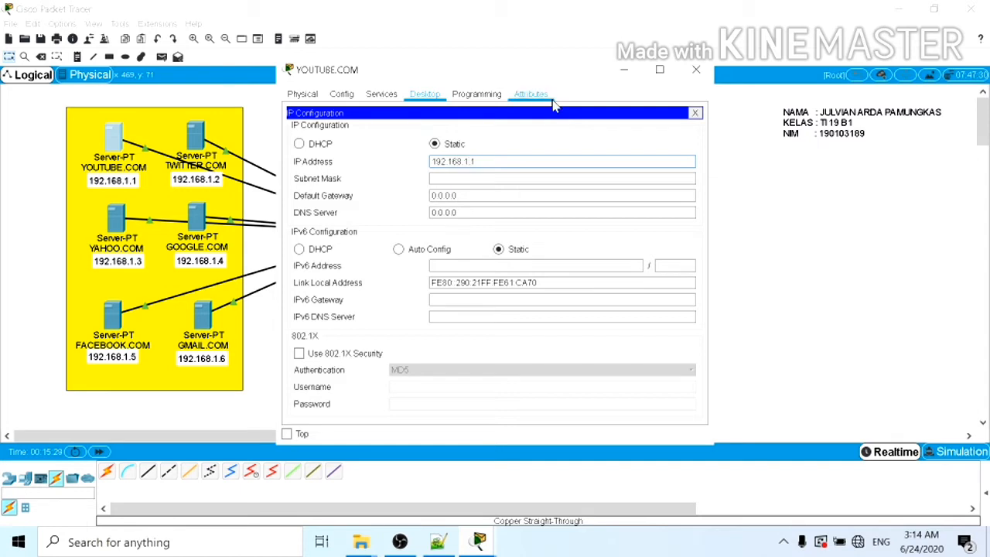
{"action": "left_click", "coordinate": [442, 177]}
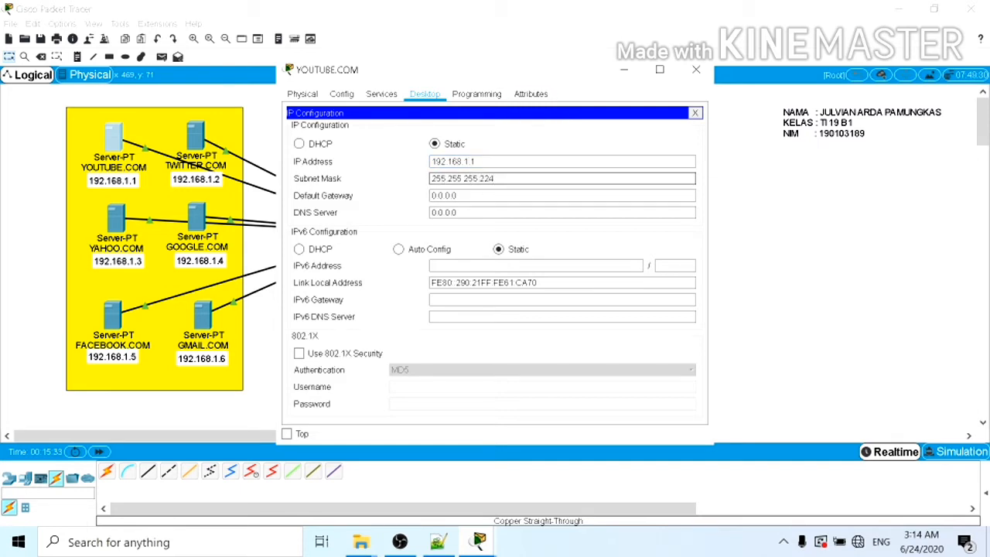
{"action": "left_click", "coordinate": [696, 69]}
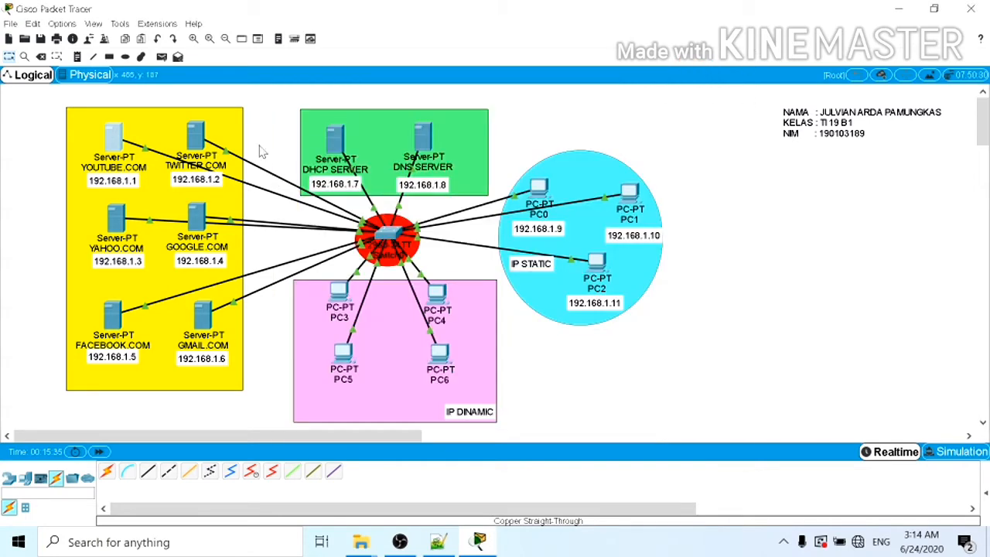
- Give the TWITTER.COM server the static IP address 192.168.1.2 with subnet mask 255.255.255.224
{"action": "left_click", "coordinate": [194, 134]}
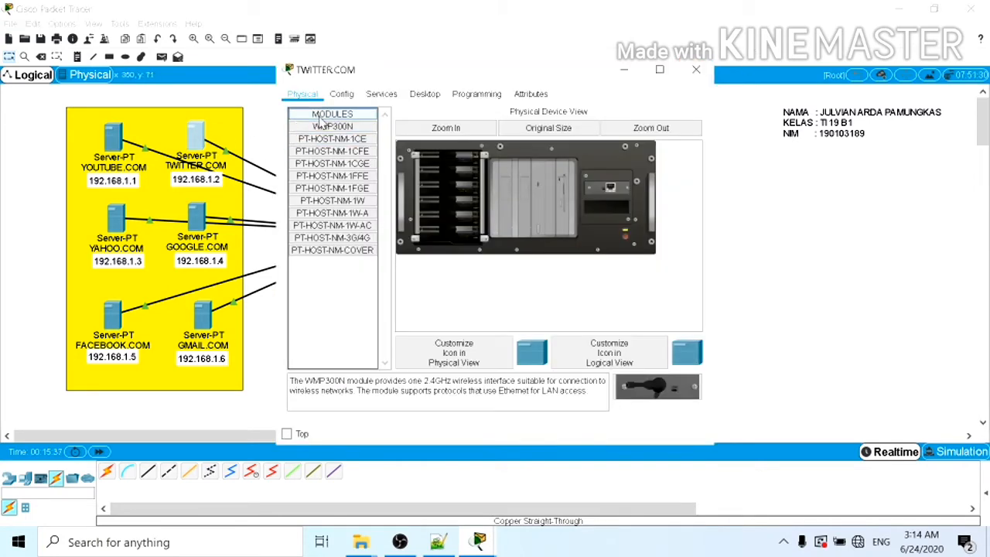
{"action": "left_click", "coordinate": [427, 95]}
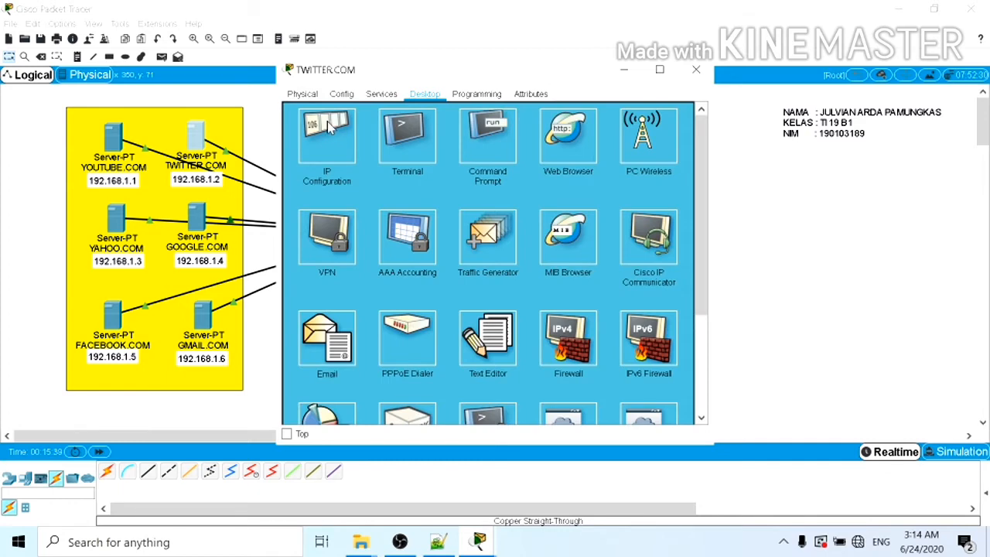
{"action": "left_click", "coordinate": [329, 127]}
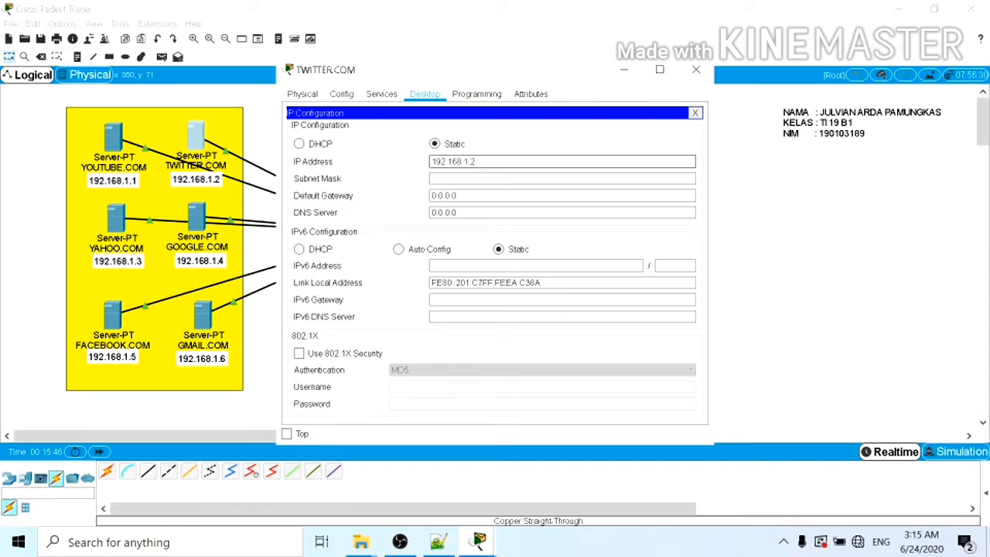
{"action": "left_click", "coordinate": [458, 178]}
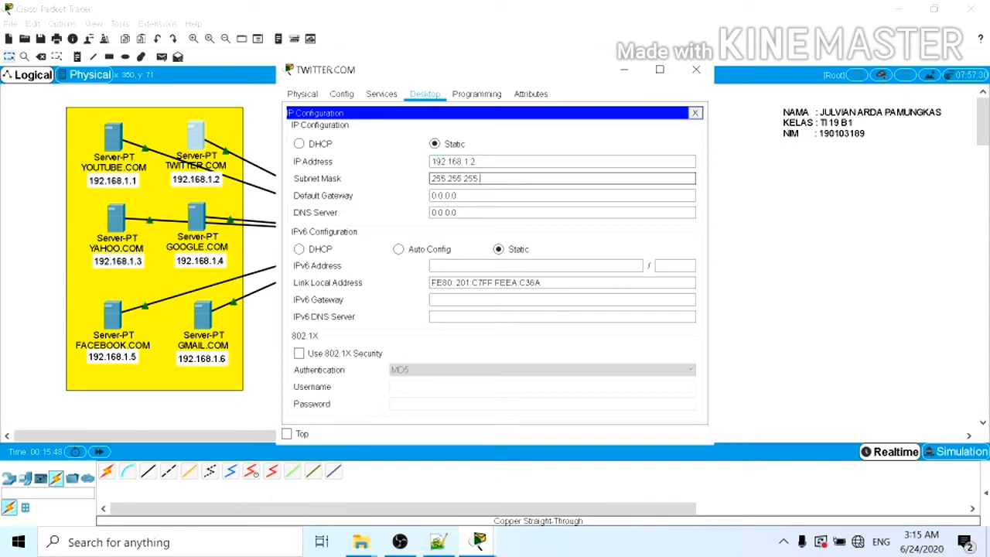
{"action": "key", "text": "BackSpace"}
{"action": "type", "text": "224"}
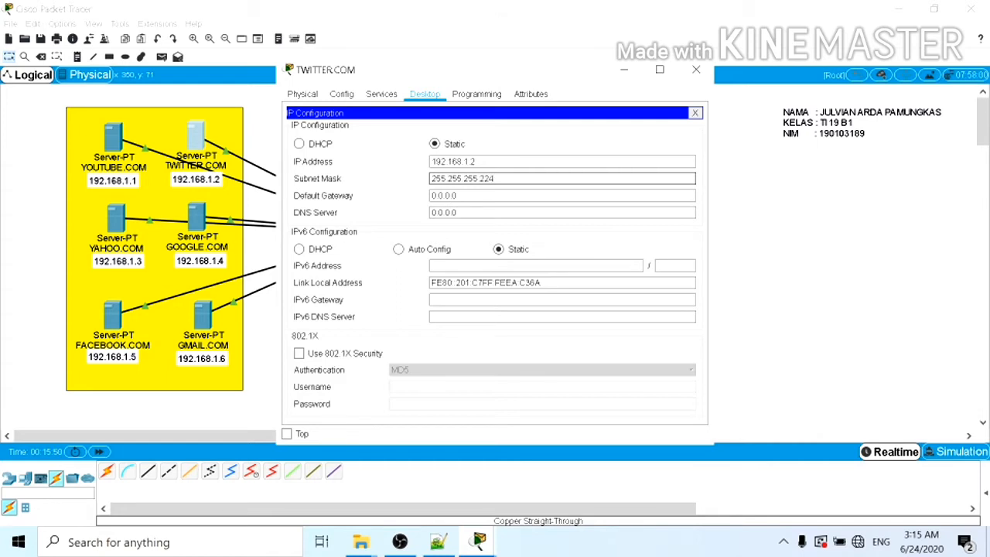
{"action": "left_click", "coordinate": [696, 70]}
- Give the YAHOO.COM server the static IP address 192.168.1.3 with subnet mask 255.255.255.224
{"action": "left_click", "coordinate": [116, 218]}
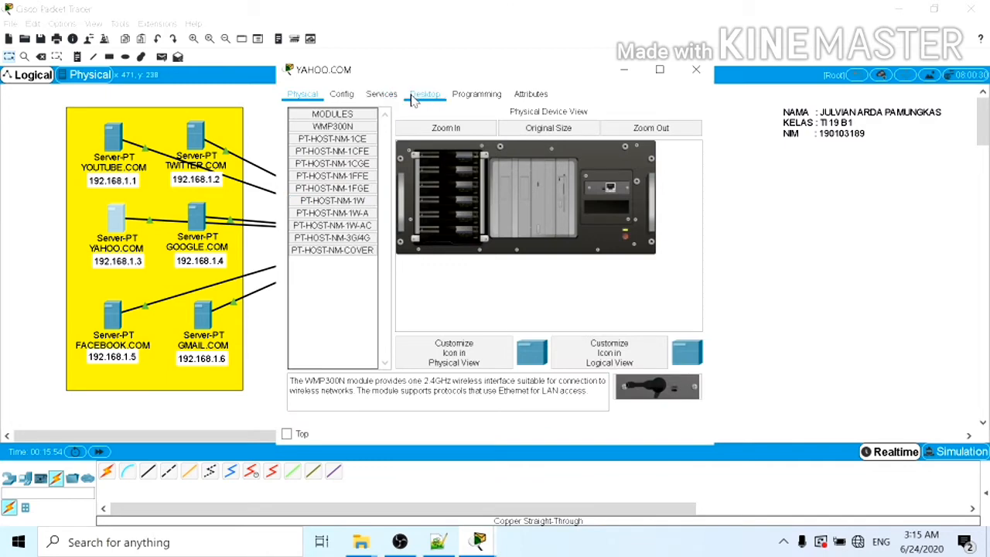
{"action": "left_click", "coordinate": [425, 94]}
{"action": "left_click", "coordinate": [317, 139]}
{"action": "left_click", "coordinate": [510, 162]}
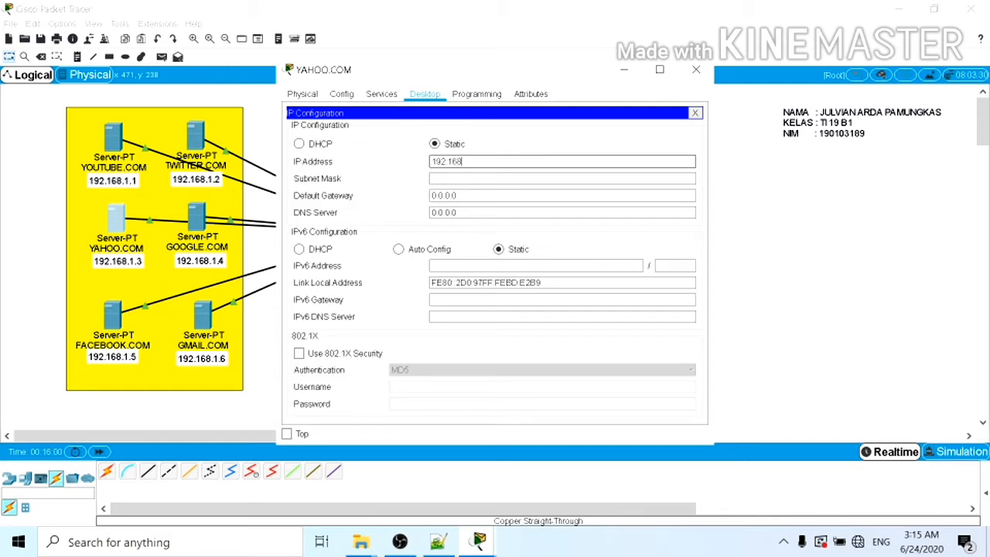
{"action": "type", "text": "192.168.1.3"}
{"action": "left_click", "coordinate": [479, 178]}
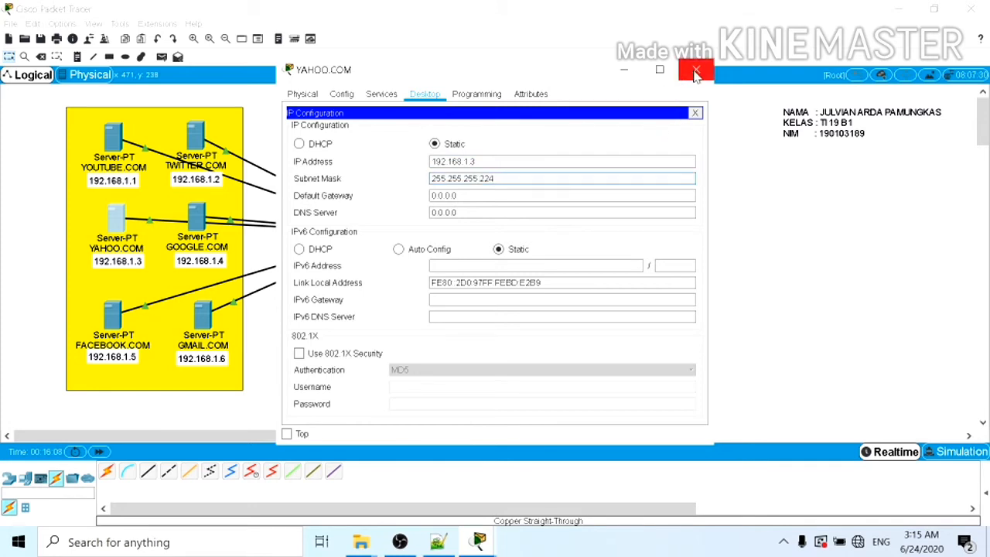
{"action": "left_click", "coordinate": [695, 72]}
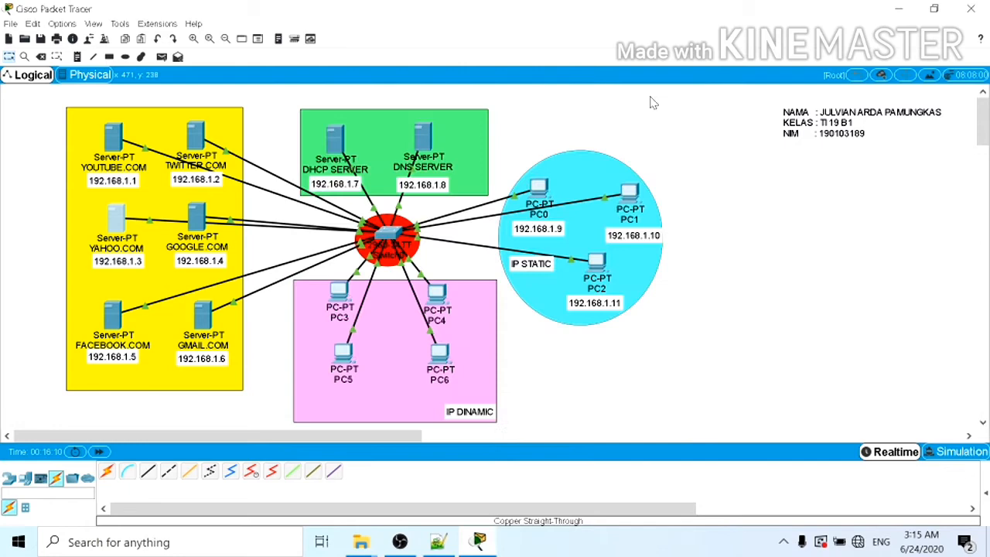
- Give the GOOGLE.COM server the static IP address 192.168.1.4 with subnet mask 255.255.255.224
{"action": "left_click", "coordinate": [198, 218]}
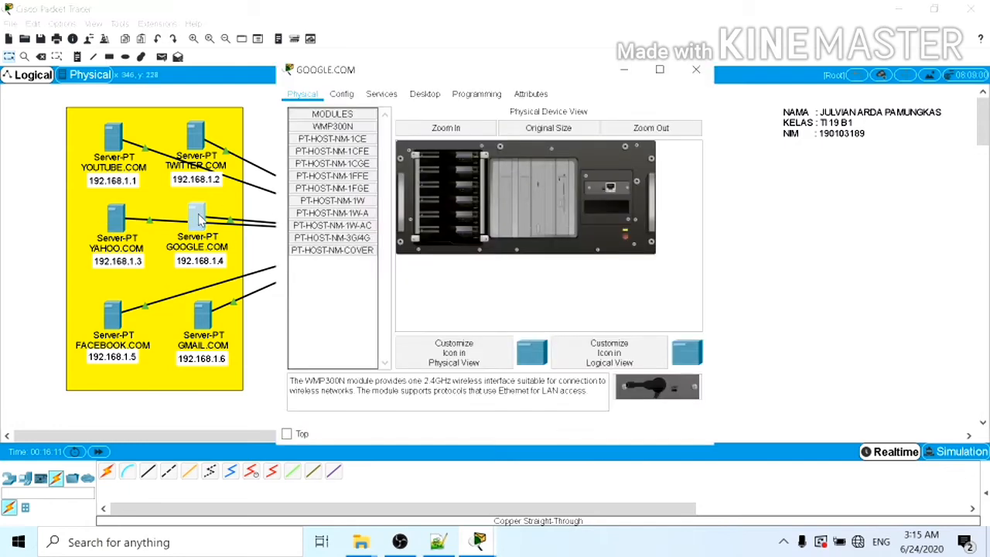
{"action": "left_click", "coordinate": [424, 93]}
{"action": "left_click", "coordinate": [327, 139]}
{"action": "left_click", "coordinate": [435, 162]}
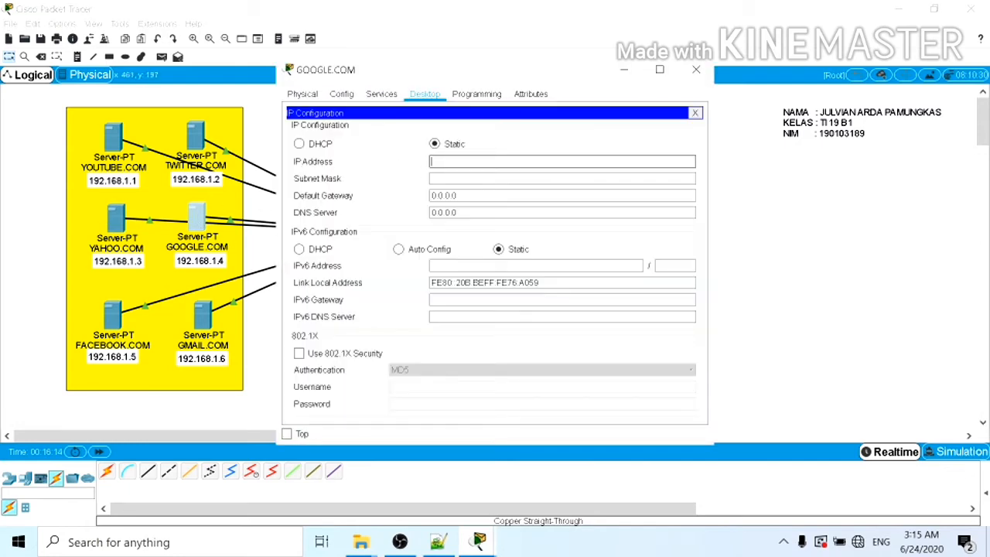
{"action": "type", "text": "192.168.1.4"}
{"action": "key", "text": "Tab"}
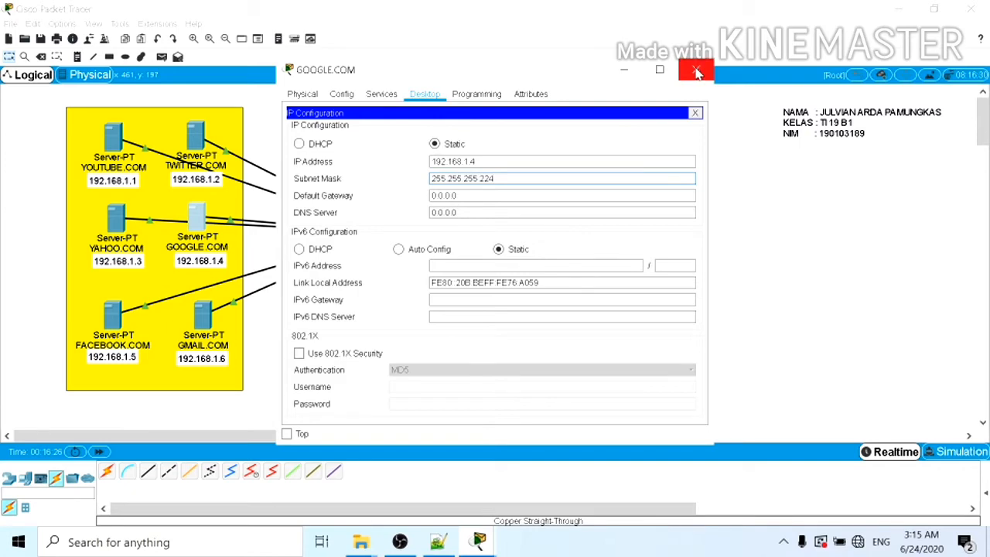
{"action": "left_click", "coordinate": [697, 72]}
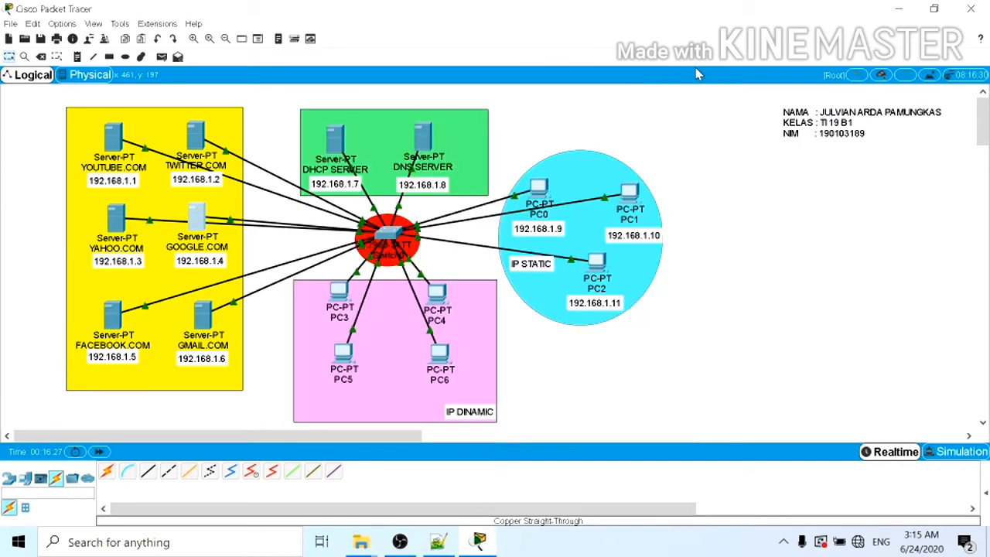
- Give the FACEBOOK.COM server the static IP address 192.168.1.5 with subnet mask 255.255.255.224
{"action": "left_click", "coordinate": [112, 321]}
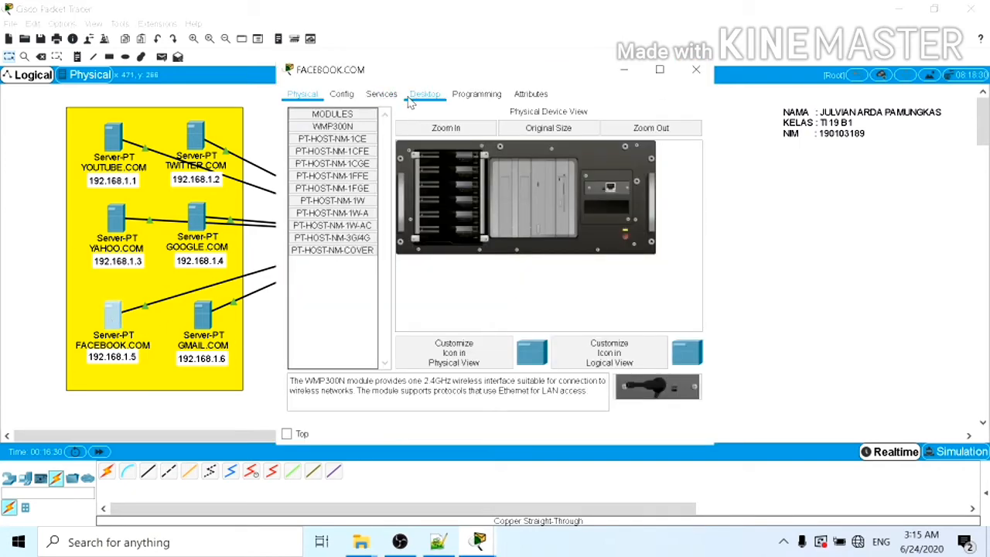
{"action": "left_click", "coordinate": [411, 101]}
{"action": "left_click", "coordinate": [370, 120]}
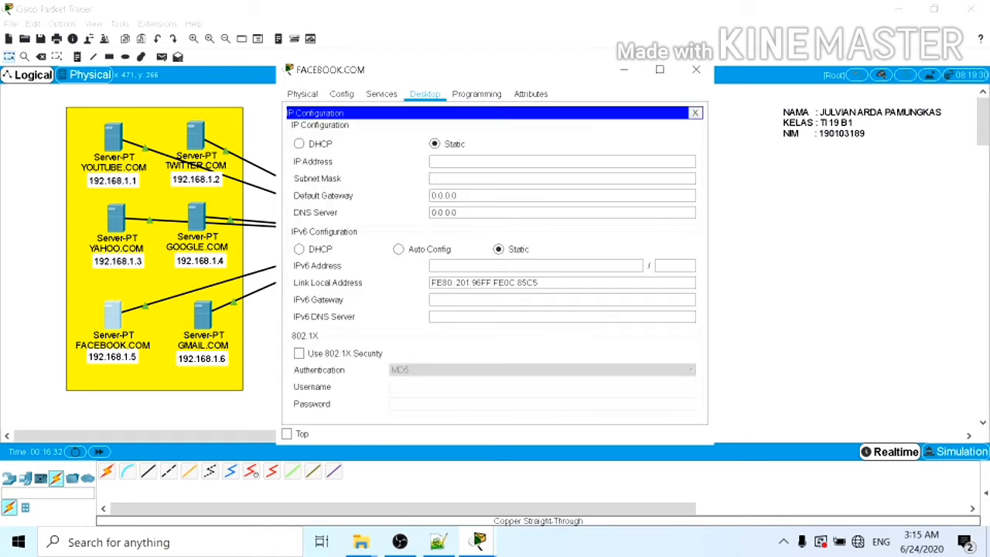
{"action": "left_click", "coordinate": [474, 163]}
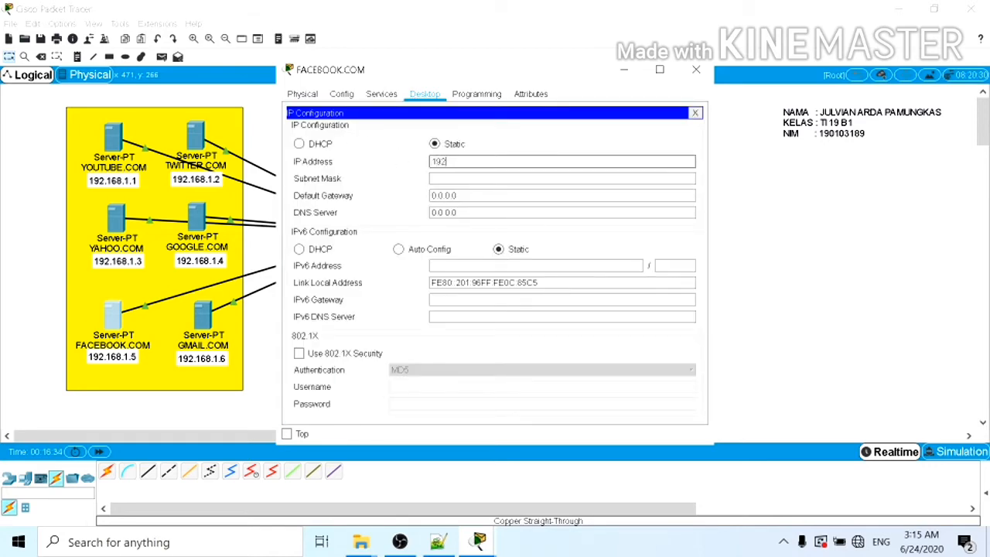
{"action": "type", "text": "192.168.1.5"}
{"action": "double_click", "coordinate": [463, 179]}
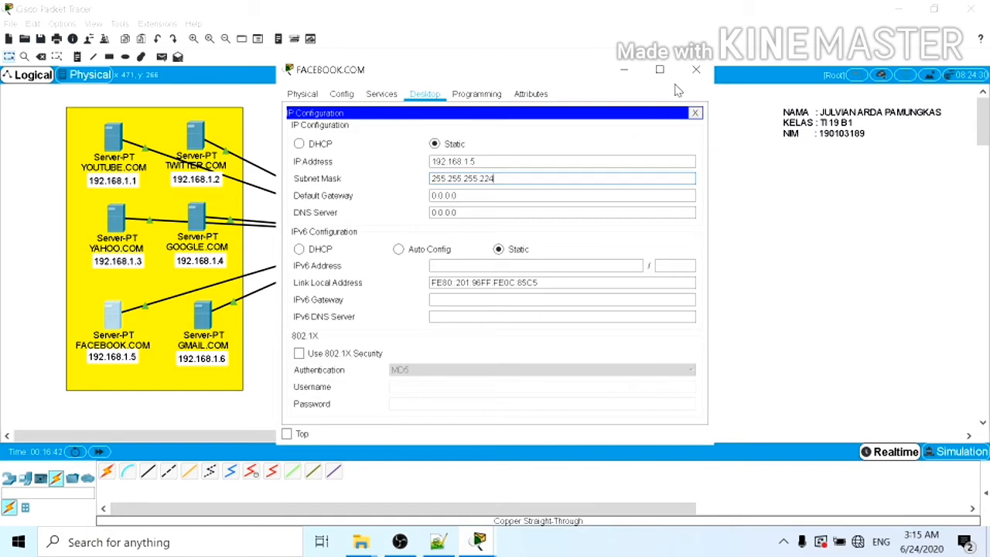
{"action": "left_click", "coordinate": [696, 69]}
- Give the GMAIL.COM server the static IP address 192.168.1.6 with subnet mask 255.255.255.224
{"action": "left_click", "coordinate": [203, 317]}
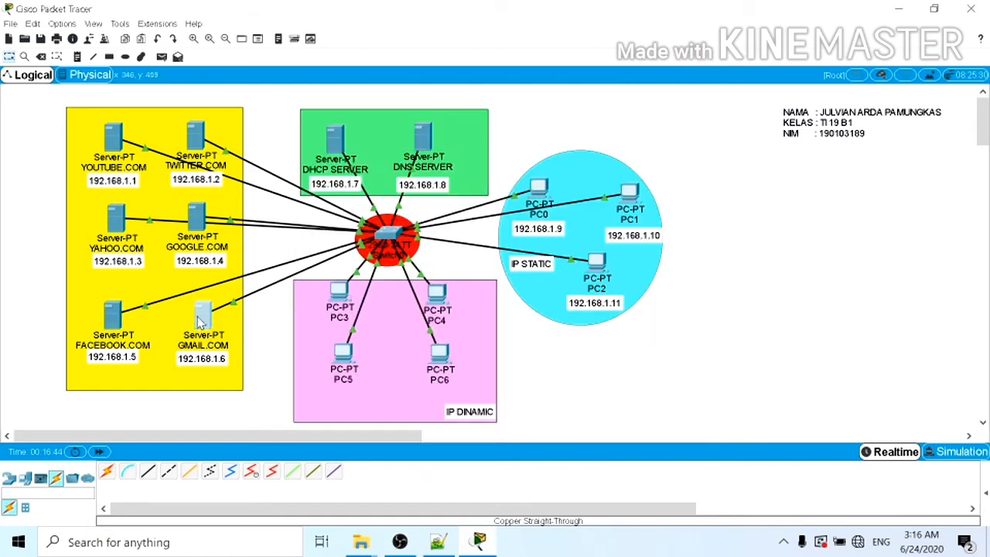
{"action": "left_click", "coordinate": [418, 100]}
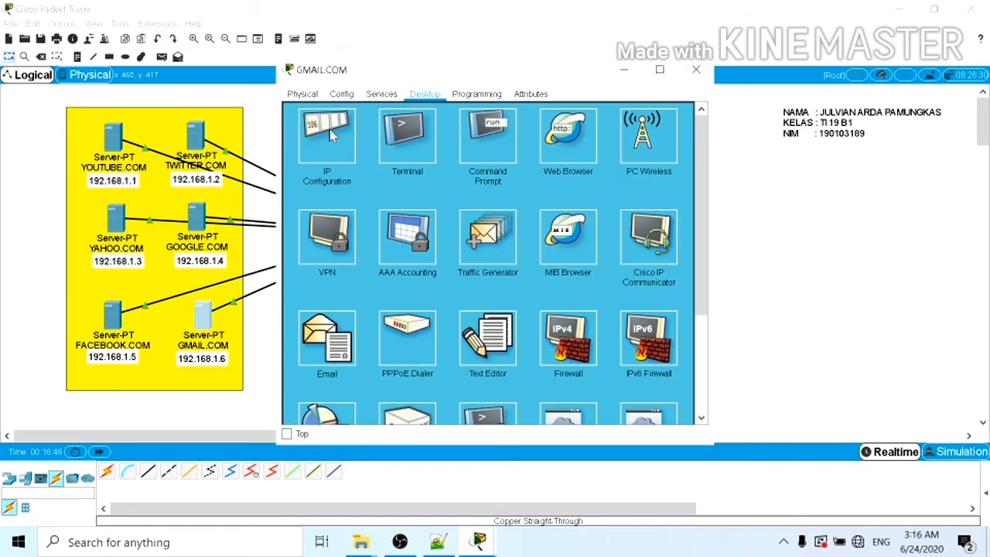
{"action": "left_click", "coordinate": [331, 133]}
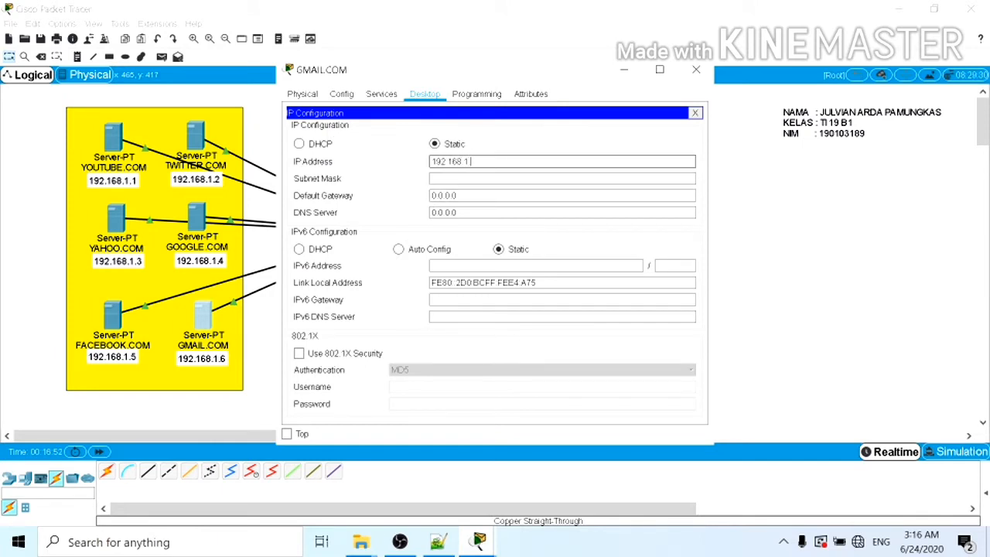
{"action": "left_click", "coordinate": [433, 179]}
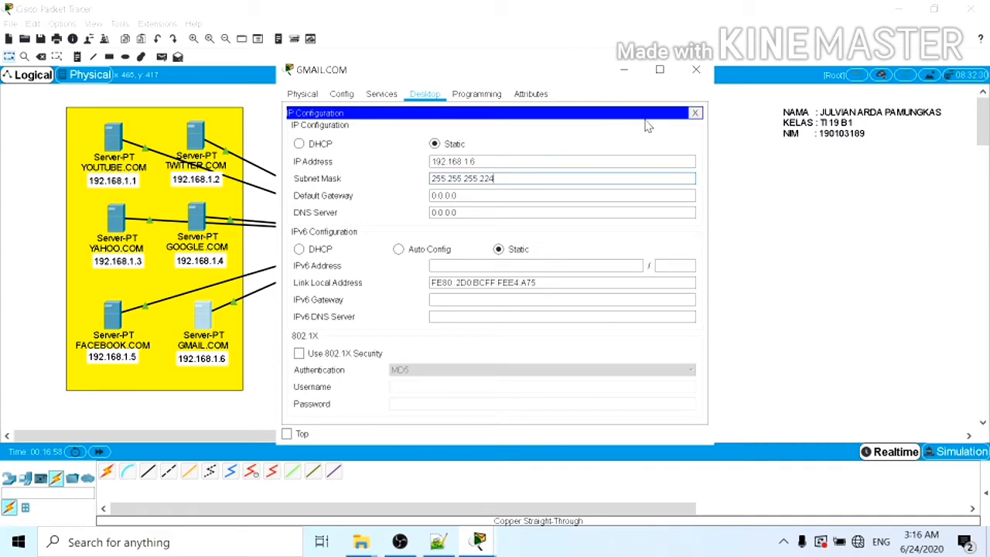
{"action": "left_click", "coordinate": [696, 69]}
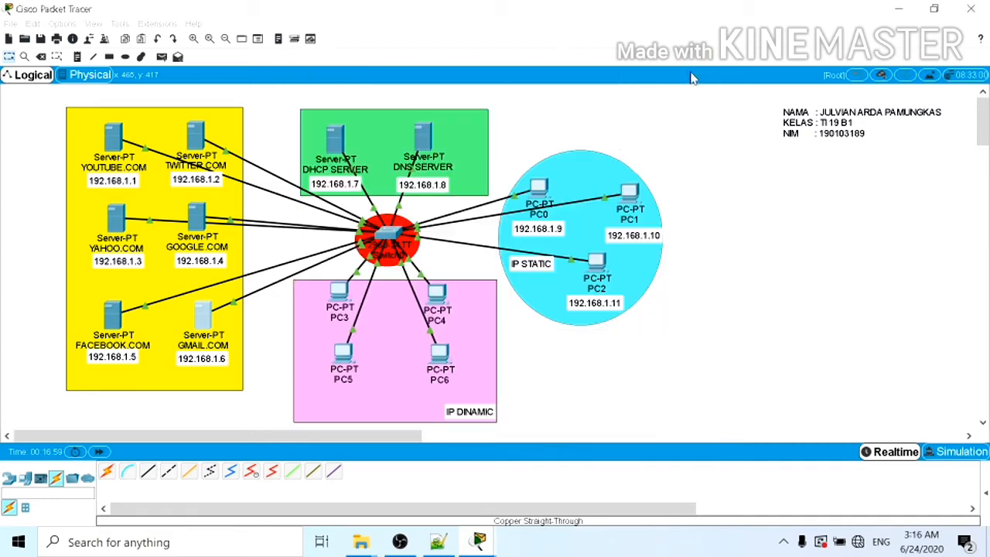
- Set the DHCP SERVER's static IP address to 192.168.1.7 and its subnet mask to 255.255.255.224
{"action": "left_click", "coordinate": [334, 143]}
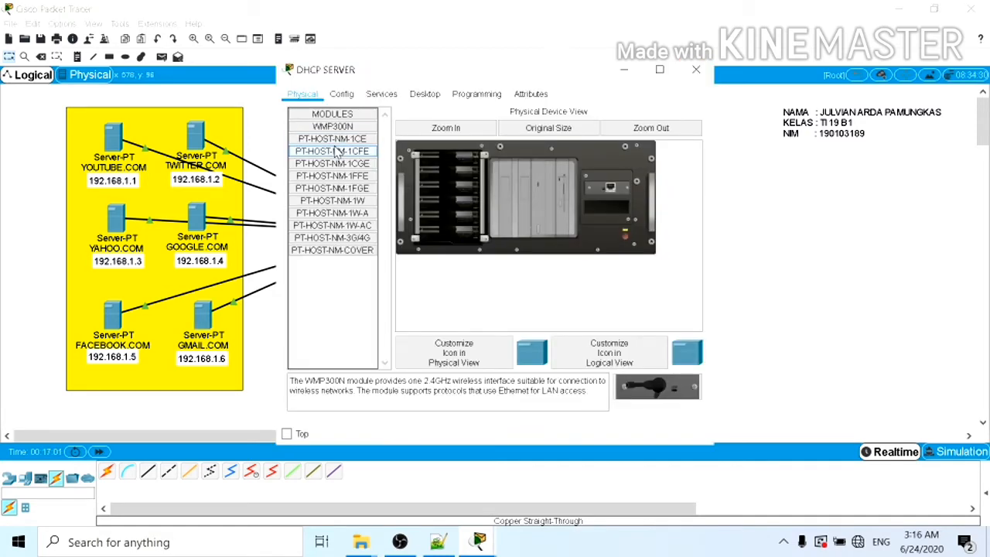
{"action": "left_click", "coordinate": [480, 56]}
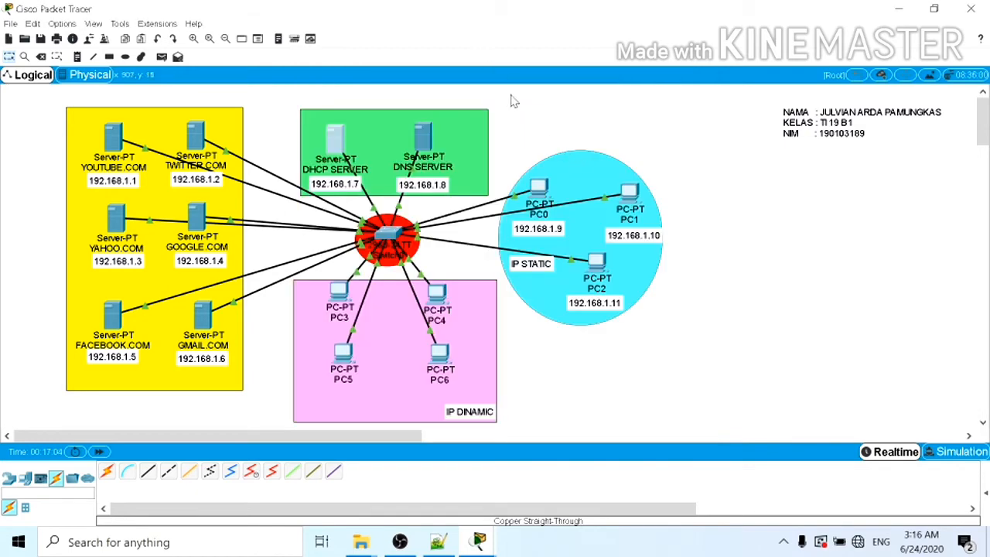
{"action": "left_click", "coordinate": [338, 143]}
{"action": "left_click_drag", "start_coordinate": [484, 77], "coordinate": [665, 115]}
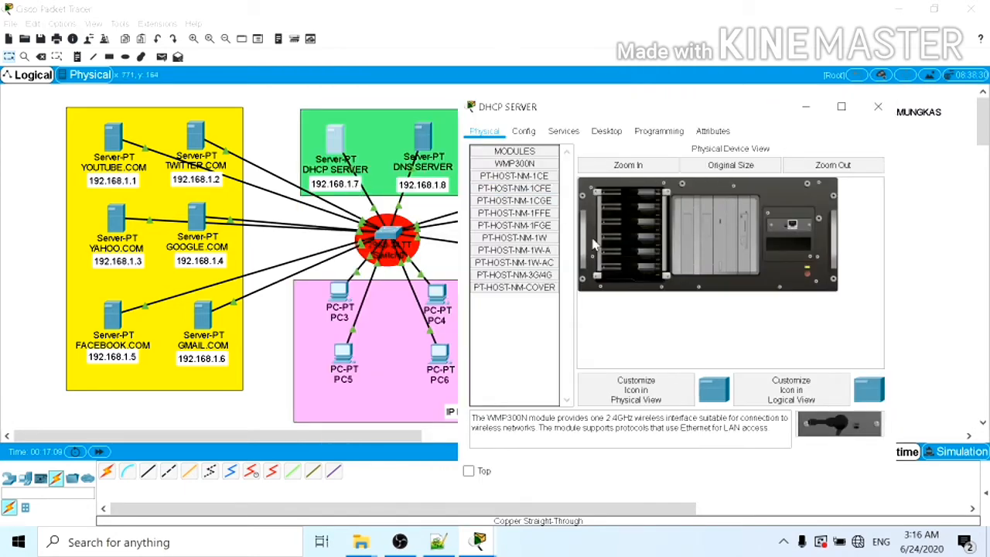
{"action": "left_click", "coordinate": [607, 131]}
{"action": "left_click", "coordinate": [516, 202]}
{"action": "left_click", "coordinate": [612, 201]}
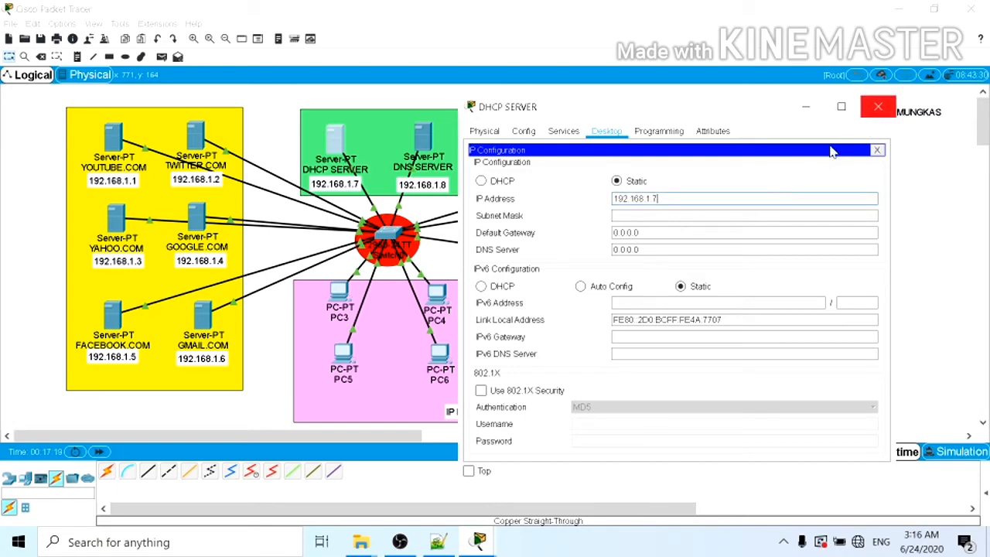
{"action": "left_click", "coordinate": [754, 233]}
{"action": "left_click", "coordinate": [744, 216]}
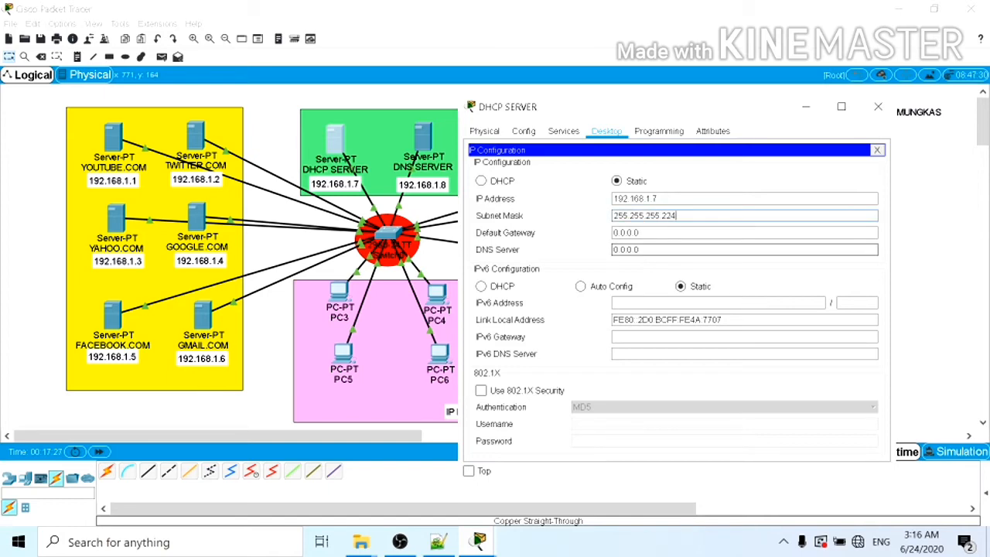
- Set the DHCP SERVER's DNS server address to 192.168.1.8 and close its configuration window
{"action": "double_click", "coordinate": [659, 246]}
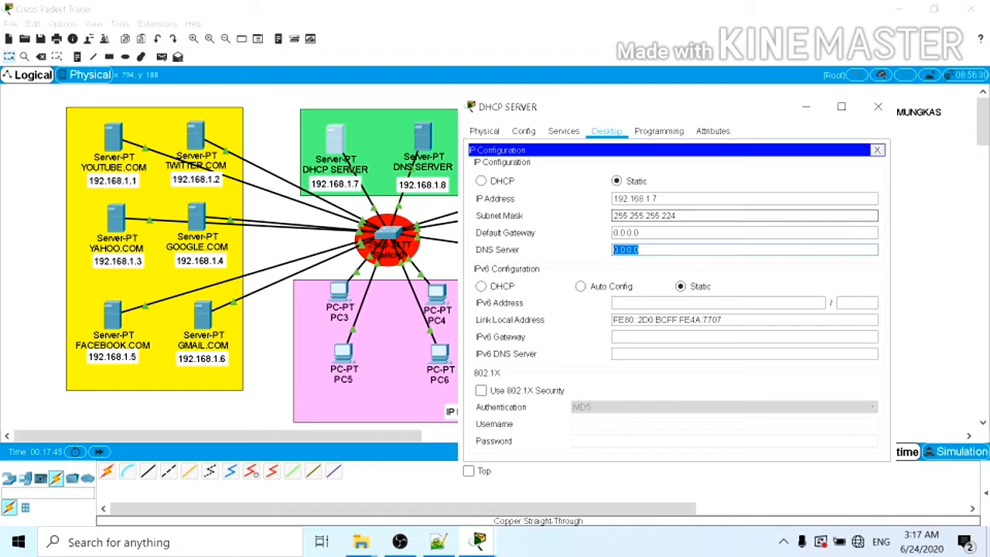
{"action": "type", "text": "192.168.1"}
{"action": "type", "text": ".8"}
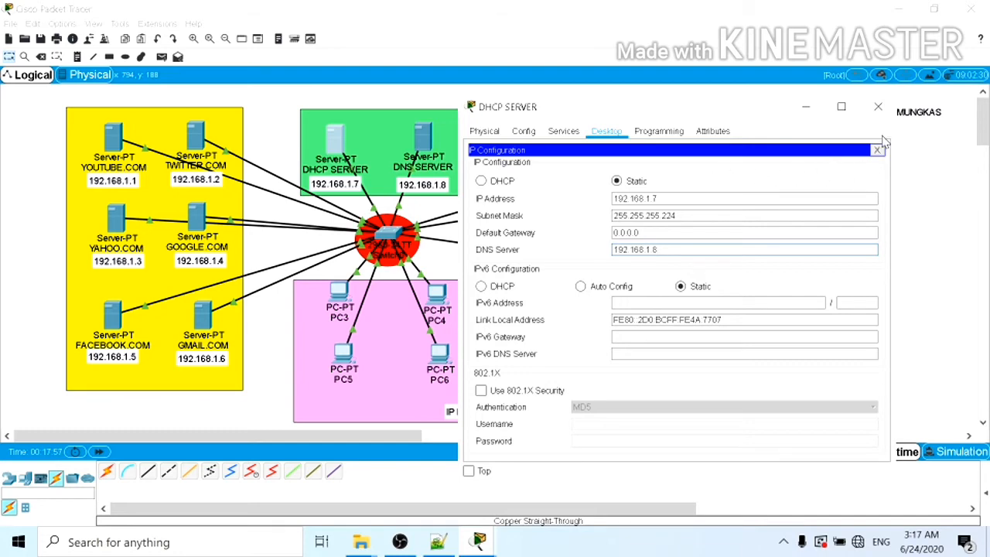
{"action": "left_click", "coordinate": [878, 106]}
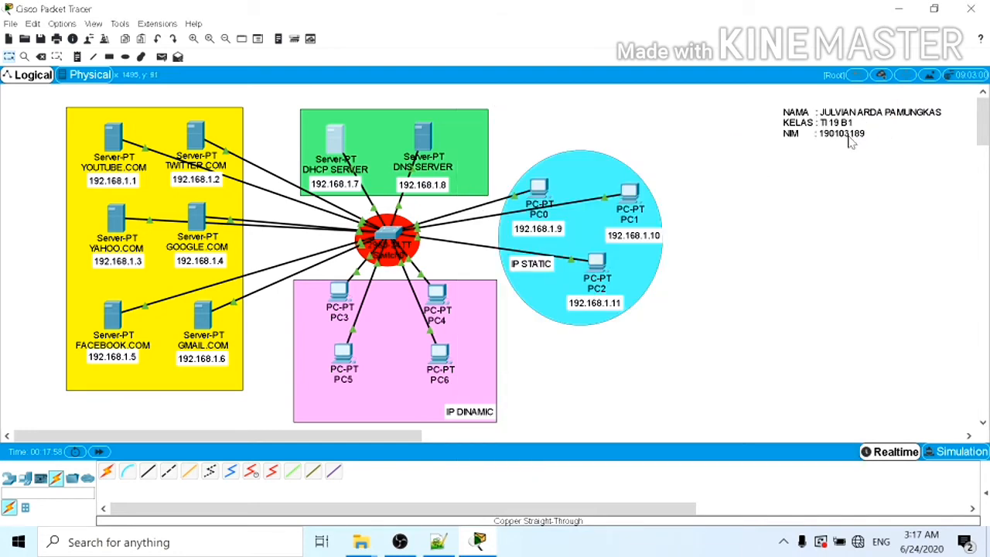
- Give the DNS SERVER the static IP address 192.168.1.8 with subnet mask 255.255.255.224
{"action": "left_click", "coordinate": [418, 140]}
{"action": "left_click", "coordinate": [424, 94]}
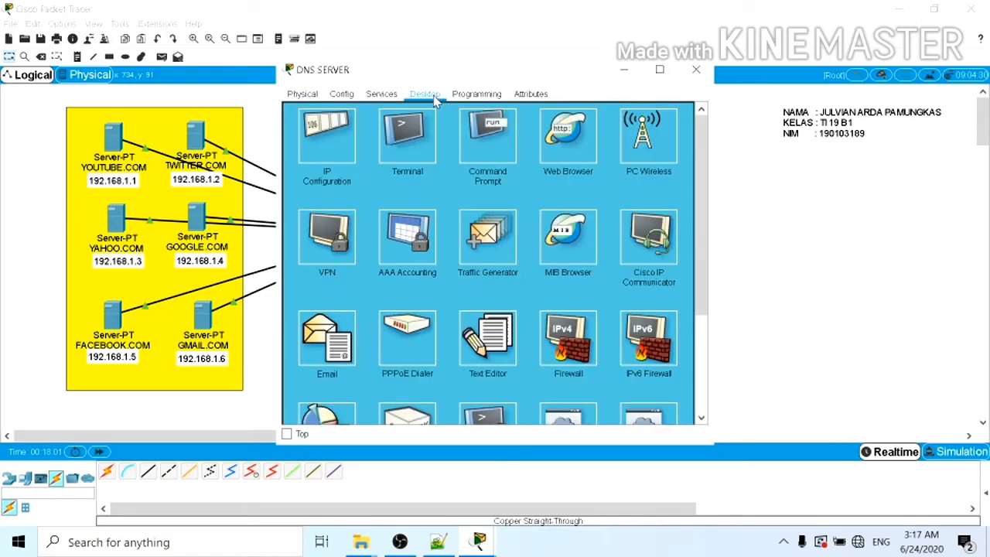
{"action": "left_click", "coordinate": [333, 135]}
{"action": "left_click", "coordinate": [509, 160]}
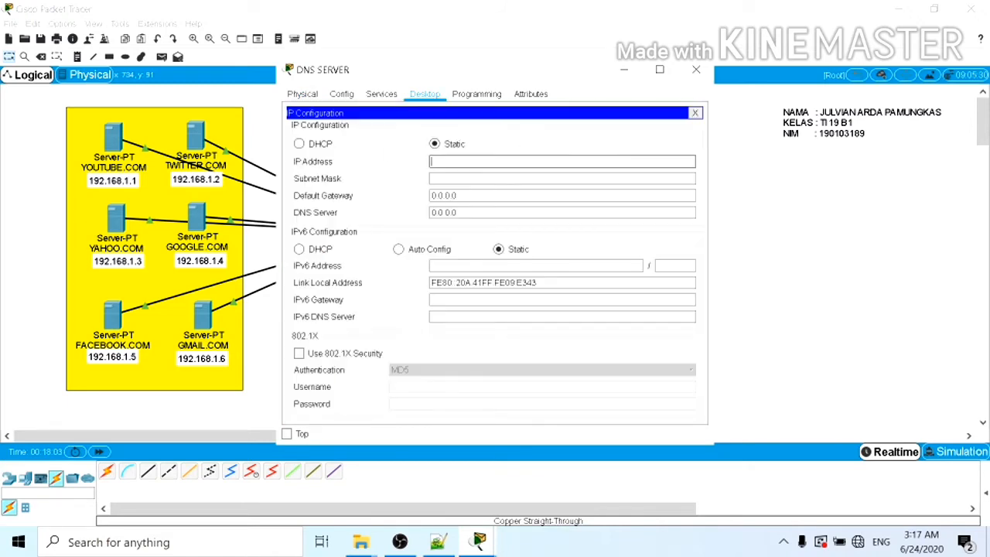
{"action": "left_click_drag", "start_coordinate": [533, 71], "coordinate": [741, 174]}
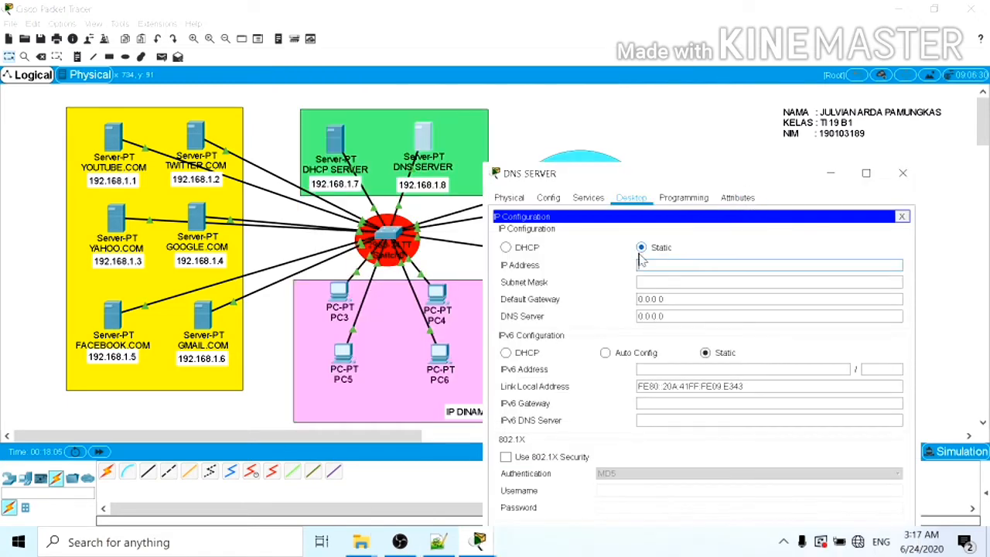
{"action": "left_click", "coordinate": [642, 264]}
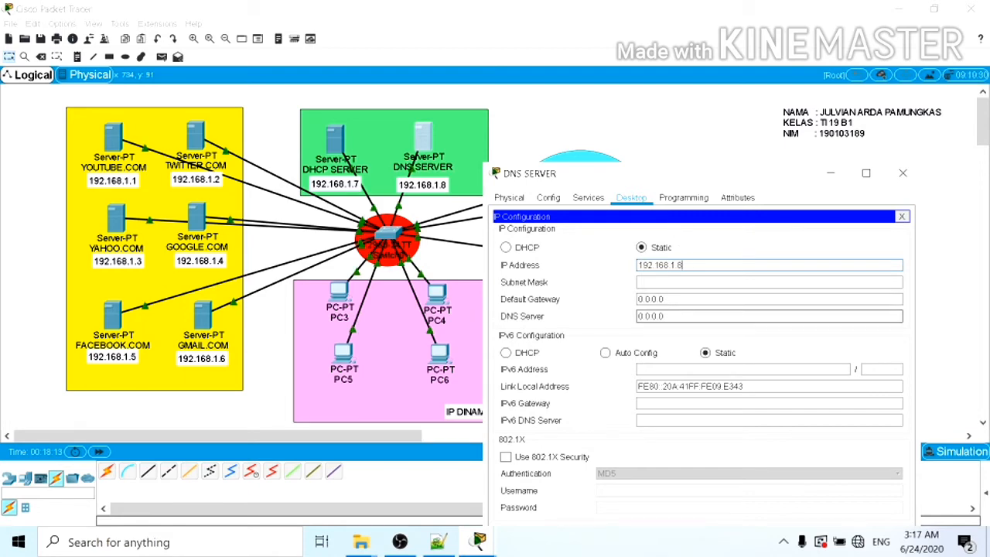
{"action": "left_click", "coordinate": [669, 282]}
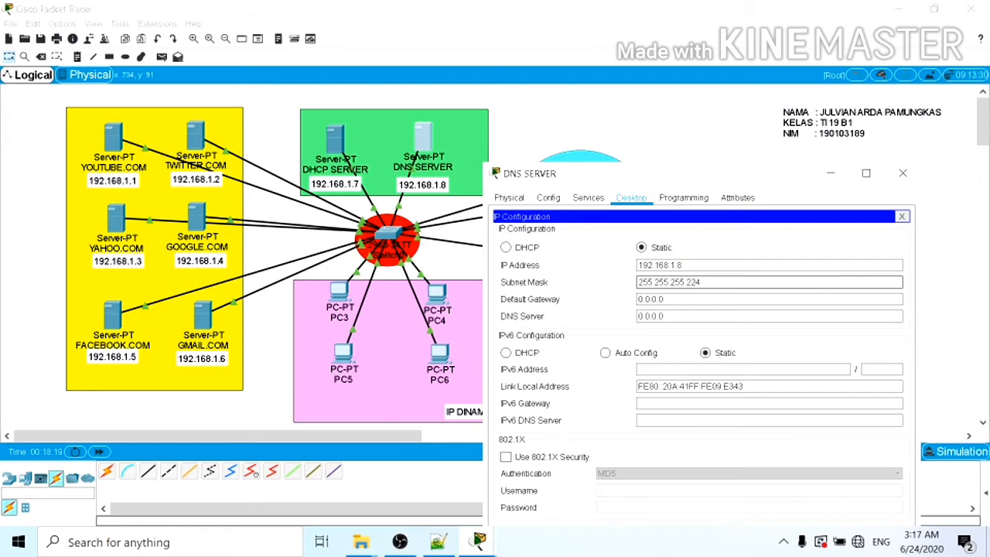
- Set the DNS SERVER's own DNS server address to 192.168.1.8 and close its configuration window
{"action": "left_click", "coordinate": [664, 316]}
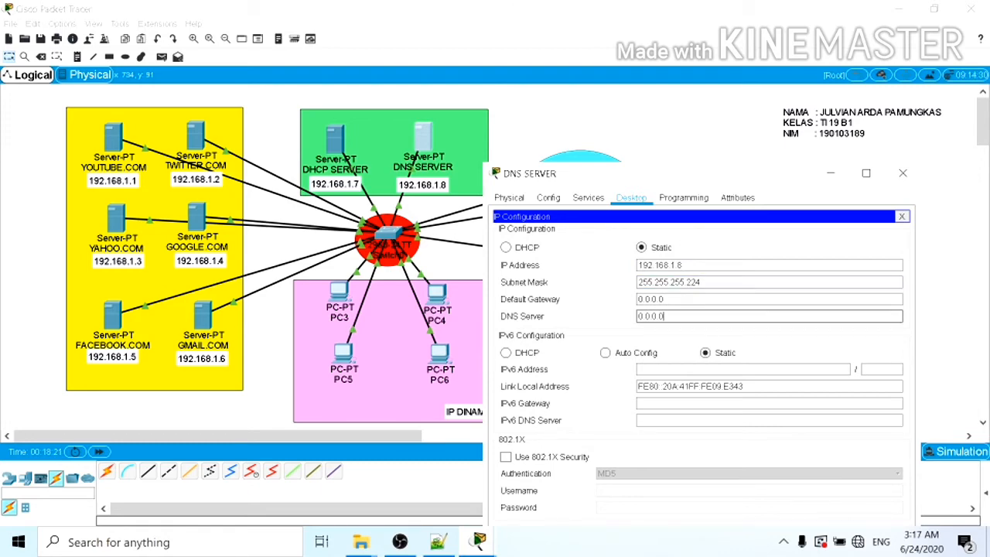
{"action": "left_click_drag", "start_coordinate": [665, 315], "coordinate": [600, 320]}
{"action": "key", "text": "BackSpace"}
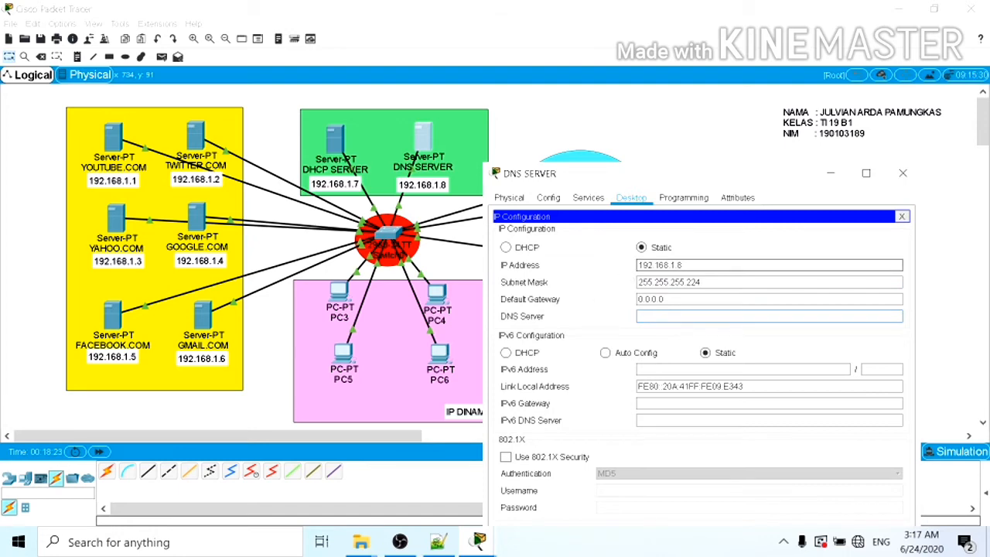
{"action": "left_click_drag", "start_coordinate": [683, 264], "coordinate": [594, 274]}
{"action": "left_click", "coordinate": [594, 275]}
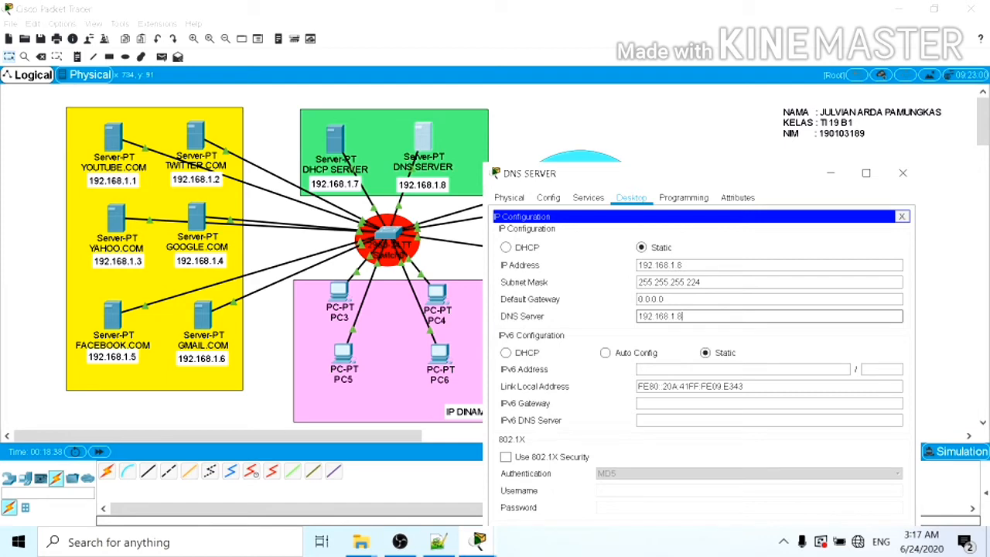
{"action": "left_click", "coordinate": [902, 172]}
- Review the DHCP SERVER's IP configuration and close it
{"action": "left_click", "coordinate": [333, 138]}
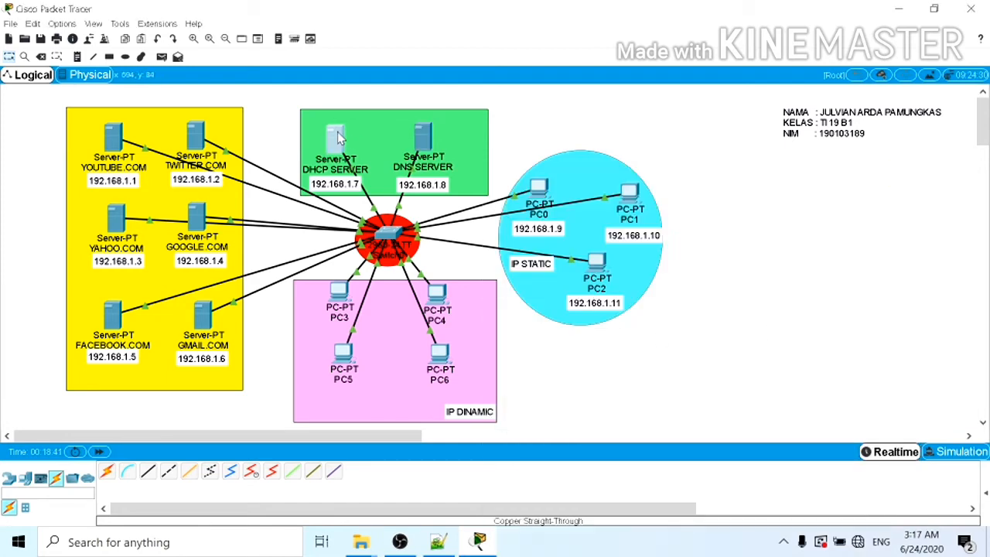
{"action": "left_click", "coordinate": [327, 133]}
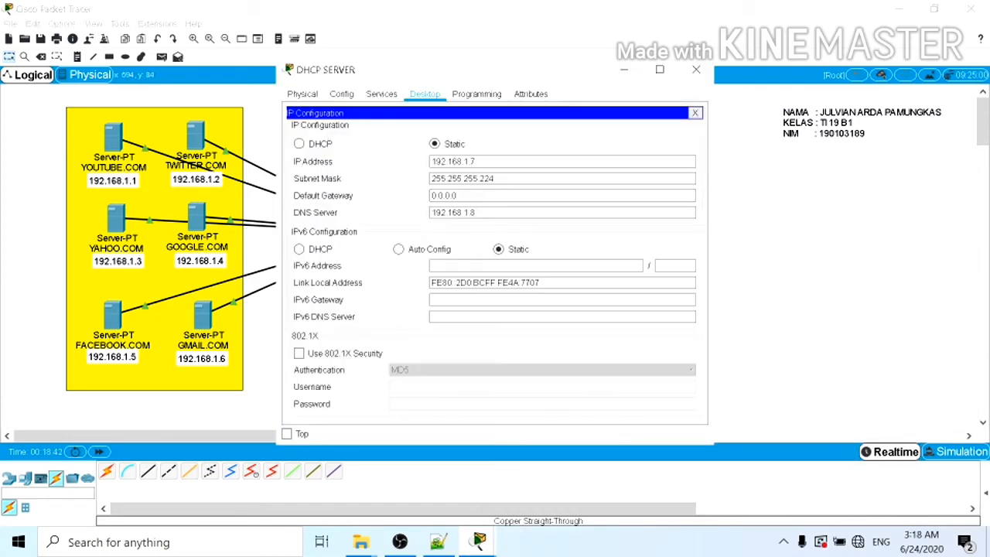
{"action": "left_click", "coordinate": [695, 68]}
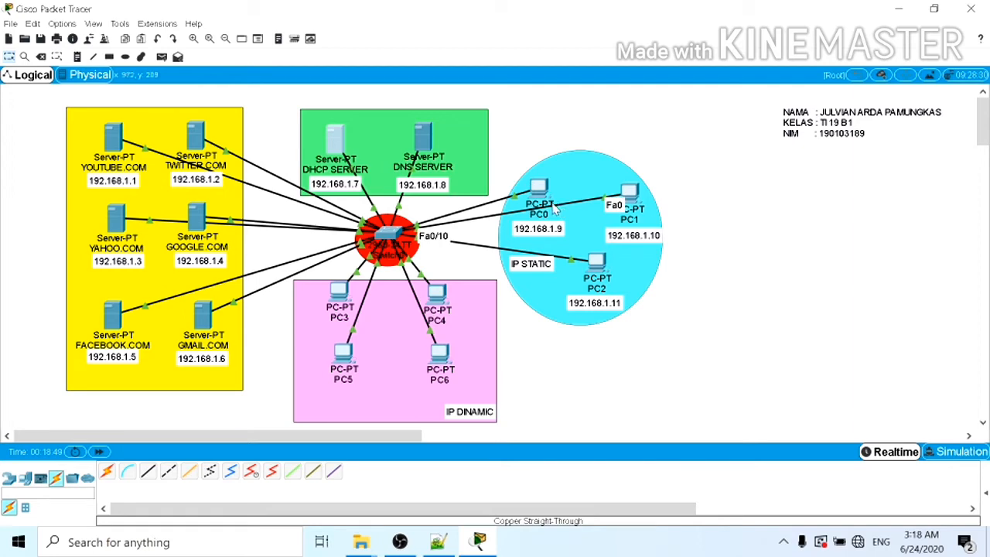
- Give PC0 the static IP address 192.168.1.9 with subnet mask 255.255.255.224
{"action": "mouse_move", "coordinate": [538, 190]}
{"action": "left_click", "coordinate": [542, 193]}
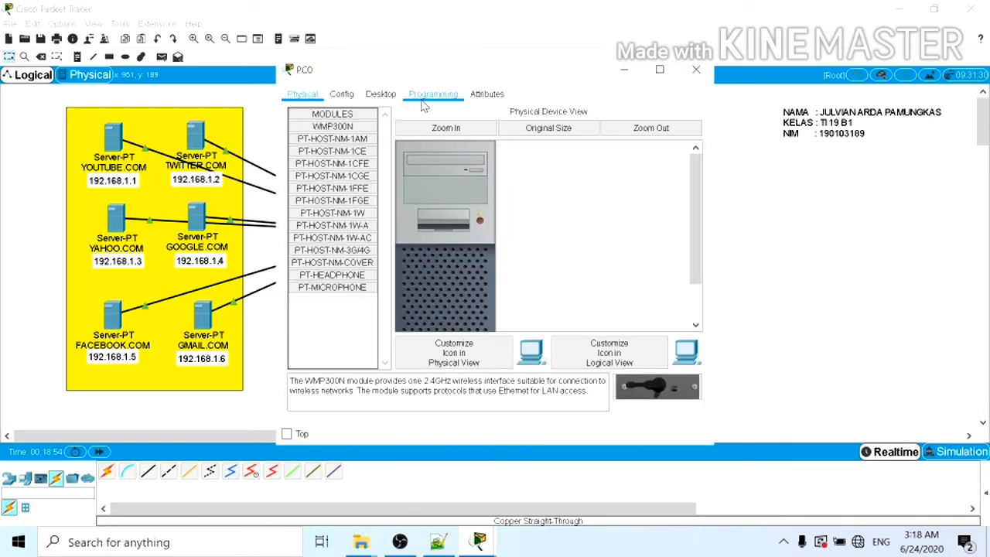
{"action": "left_click", "coordinate": [379, 94]}
{"action": "left_click", "coordinate": [340, 125]}
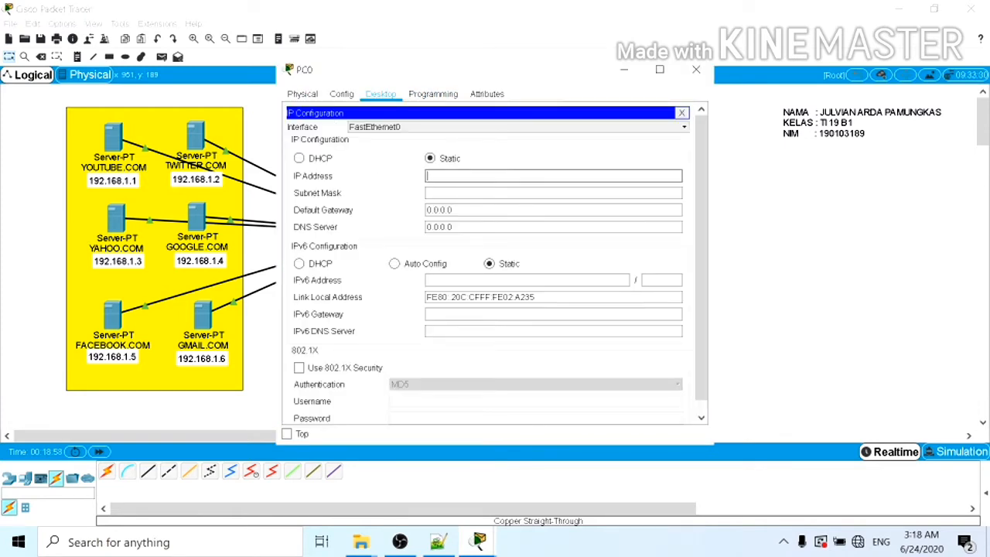
{"action": "left_click_drag", "start_coordinate": [474, 69], "coordinate": [348, 208]}
{"action": "left_click_drag", "start_coordinate": [414, 200], "coordinate": [279, 163]}
{"action": "left_click", "coordinate": [177, 271]}
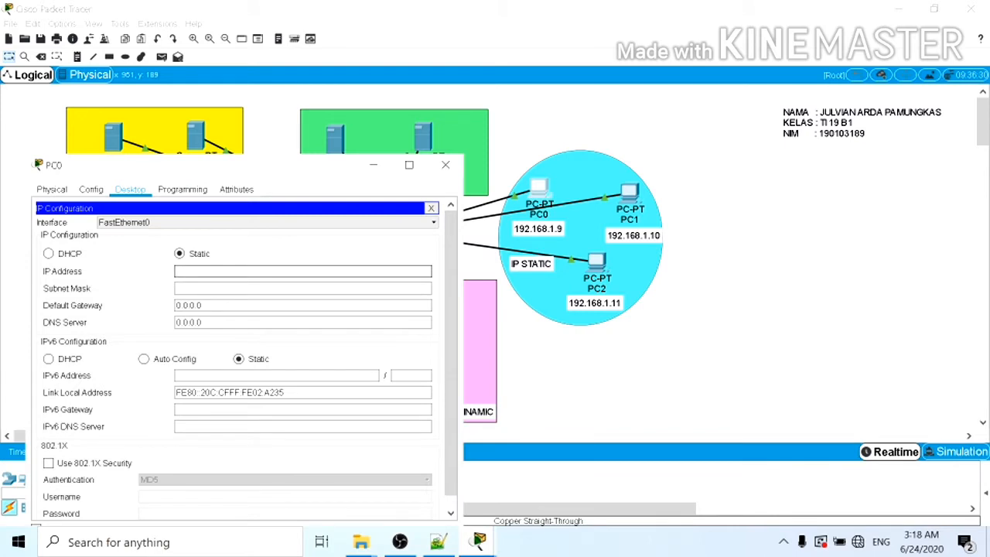
{"action": "type", "text": "192.168.1.9"}
{"action": "left_click", "coordinate": [204, 286]}
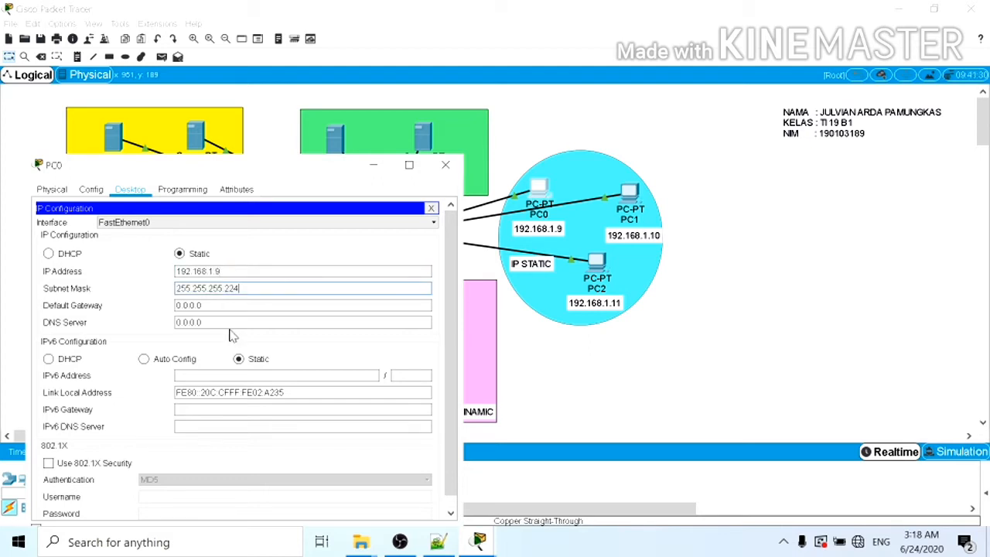
- Set PC0's DNS server address to 192.168.1.8 and close its configuration window
{"action": "triple_click", "coordinate": [229, 325]}
{"action": "key", "text": "BackSpace"}
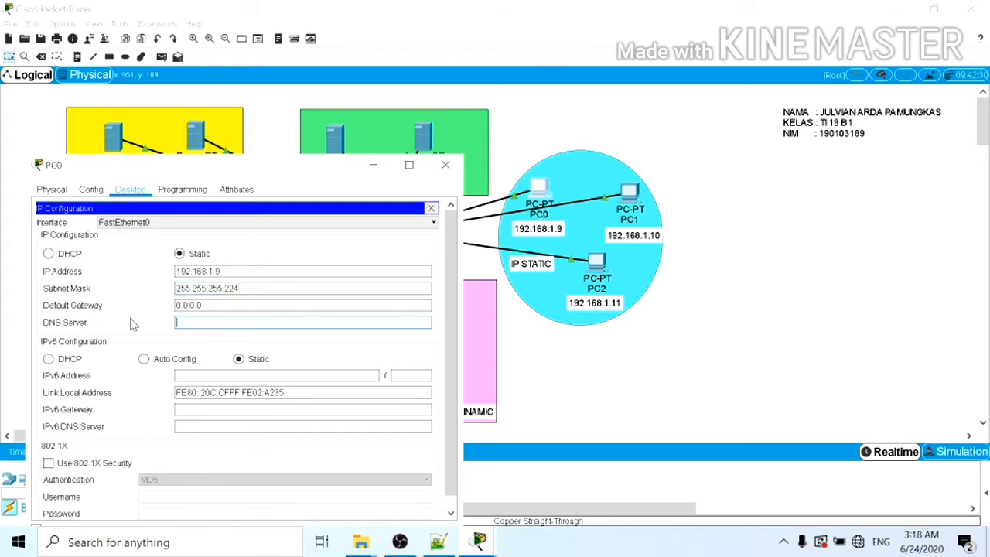
{"action": "left_click_drag", "start_coordinate": [279, 163], "coordinate": [282, 213]}
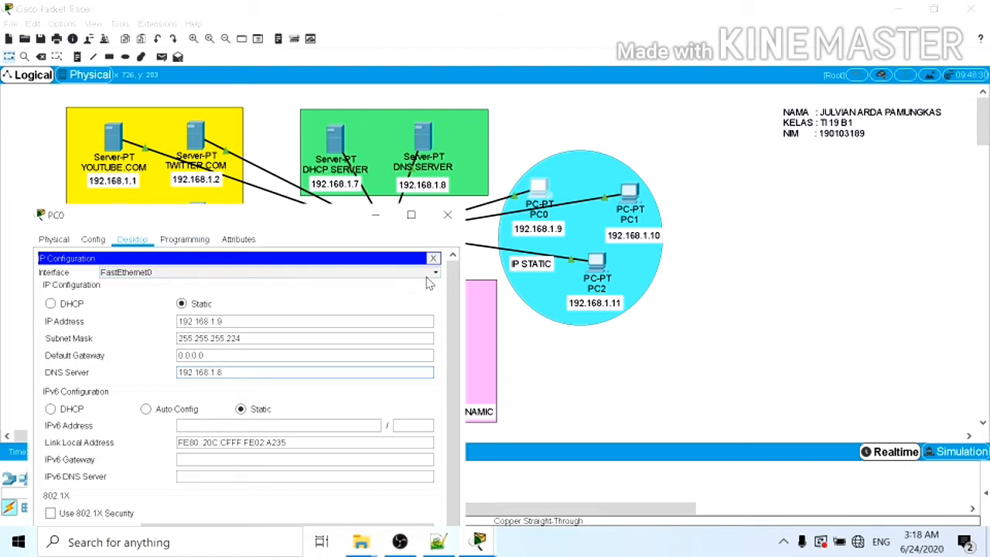
{"action": "left_click", "coordinate": [449, 217]}
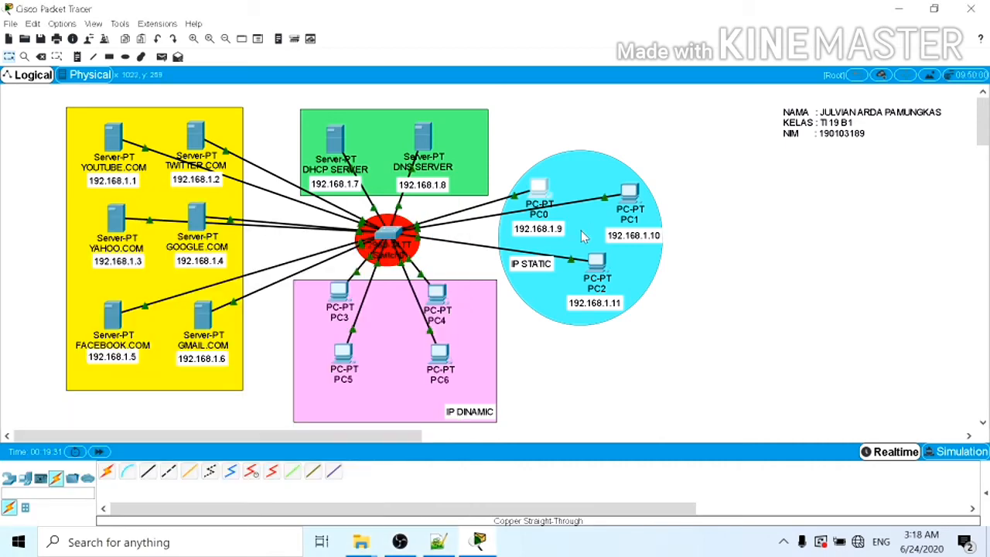
- Give PC1 the static IP address 192.168.1.10 with subnet mask 255.255.255.224
{"action": "left_click", "coordinate": [632, 202]}
{"action": "left_click", "coordinate": [381, 95]}
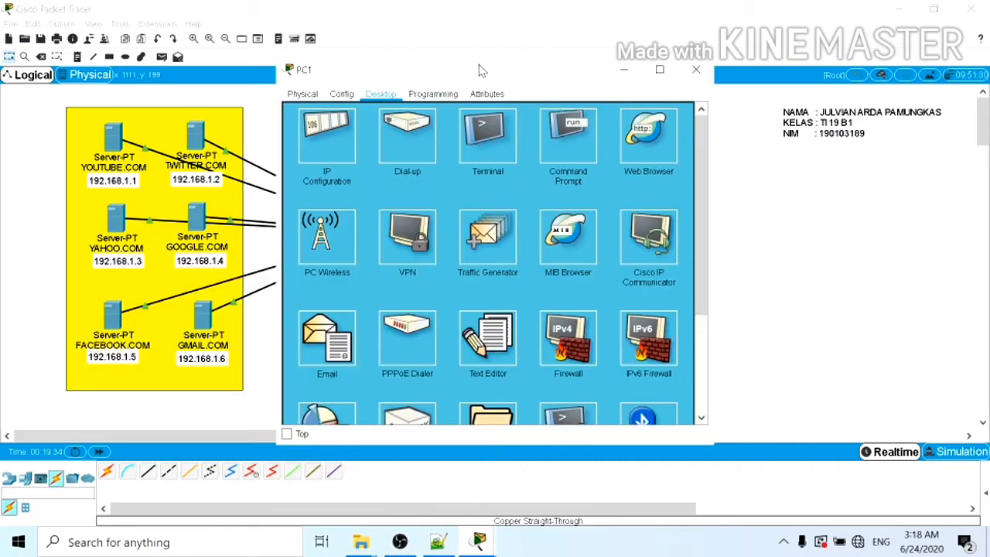
{"action": "left_click_drag", "start_coordinate": [480, 70], "coordinate": [211, 133]}
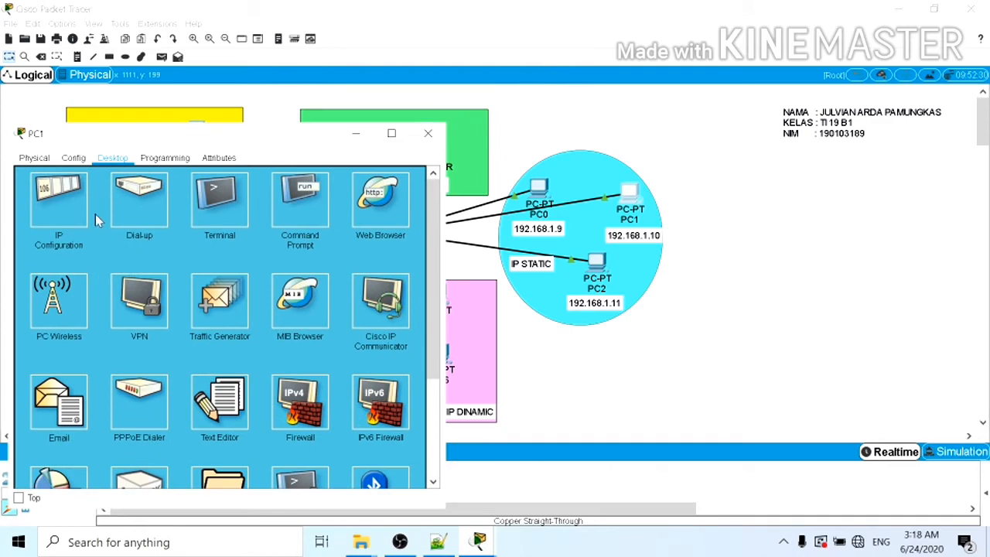
{"action": "left_click", "coordinate": [68, 199]}
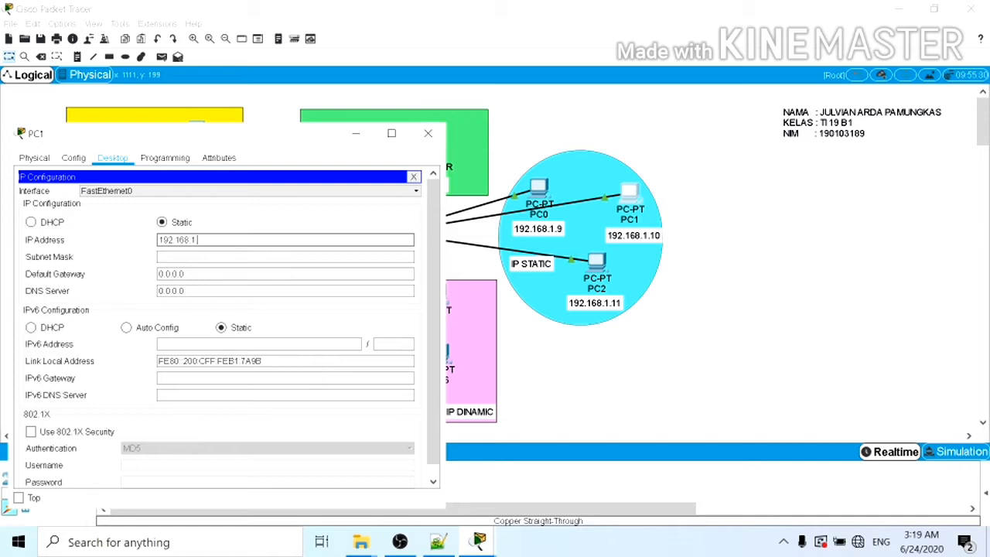
{"action": "left_click", "coordinate": [193, 256]}
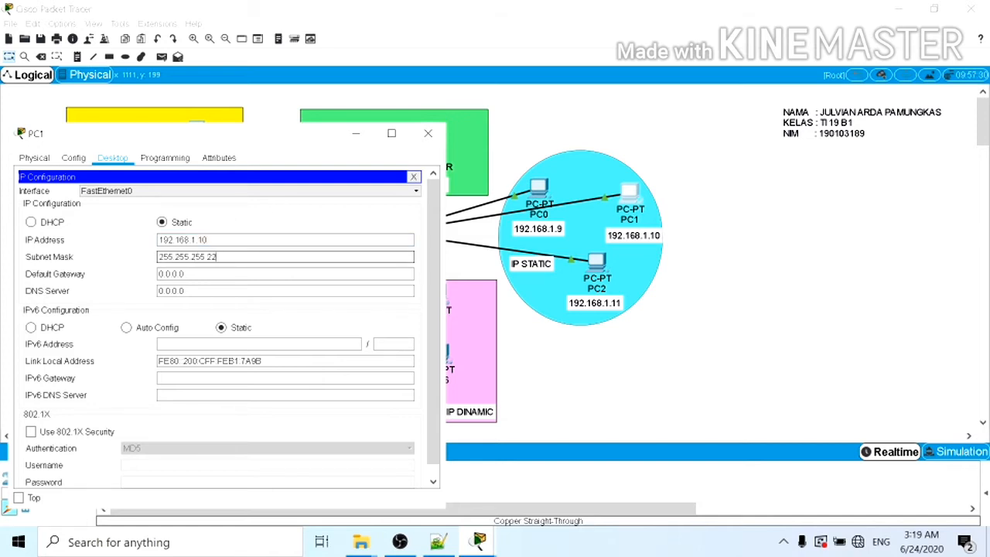
- Set PC1's DNS server address to 192.168.1.8 and close its configuration window
{"action": "left_click", "coordinate": [214, 289]}
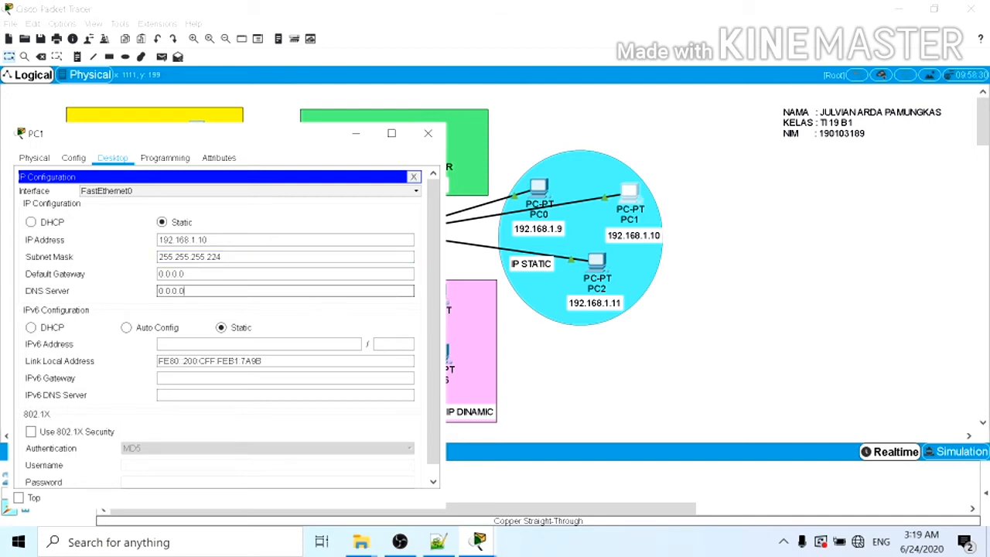
{"action": "left_click_drag", "start_coordinate": [215, 289], "coordinate": [121, 270]}
{"action": "key", "text": "BackSpace"}
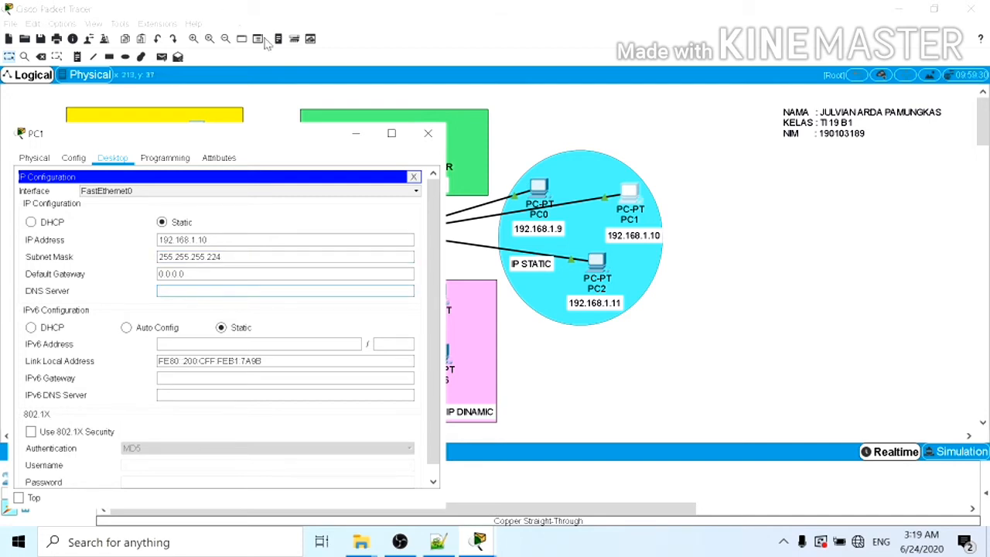
{"action": "left_click_drag", "start_coordinate": [233, 177], "coordinate": [232, 205]}
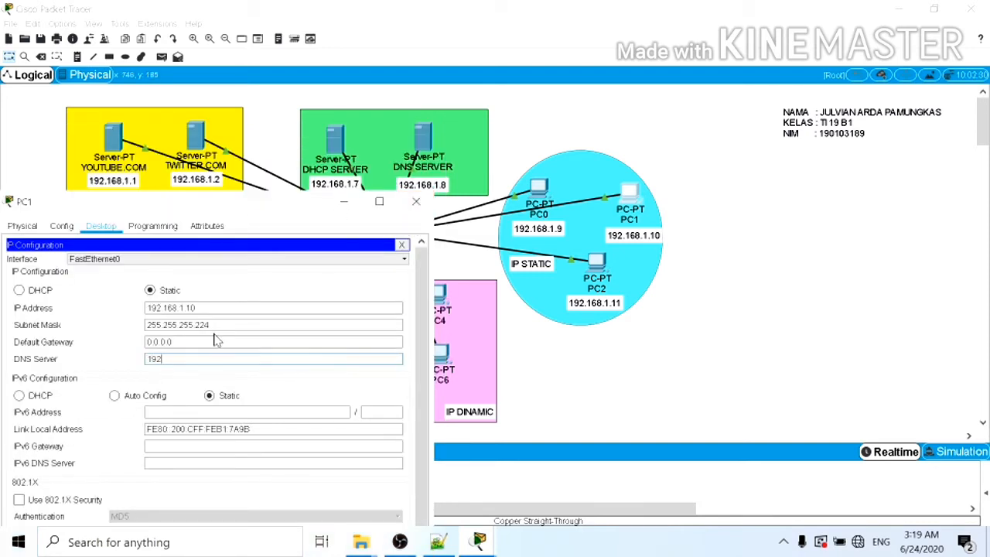
{"action": "type", "text": "68.1.8"}
{"action": "left_click", "coordinate": [415, 204]}
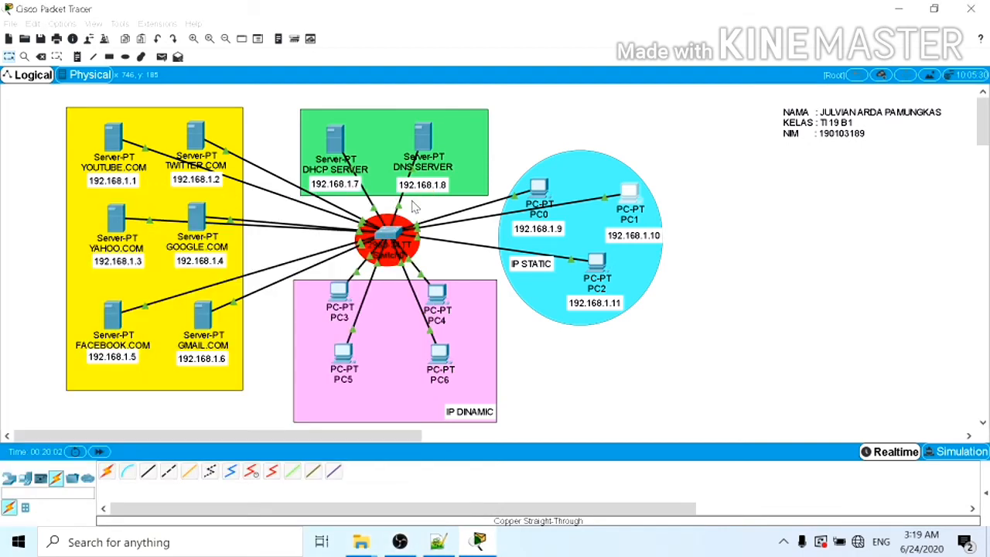
- Give PC2 the static IP address 192.168.1.11 with subnet mask 255.255.255.224
{"action": "left_click", "coordinate": [601, 263]}
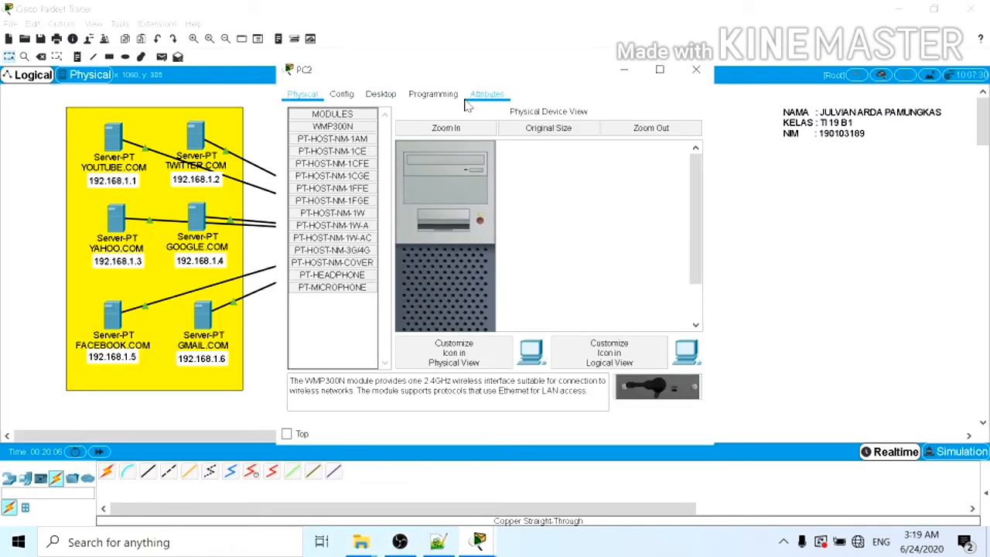
{"action": "left_click", "coordinate": [395, 101]}
{"action": "left_click", "coordinate": [331, 144]}
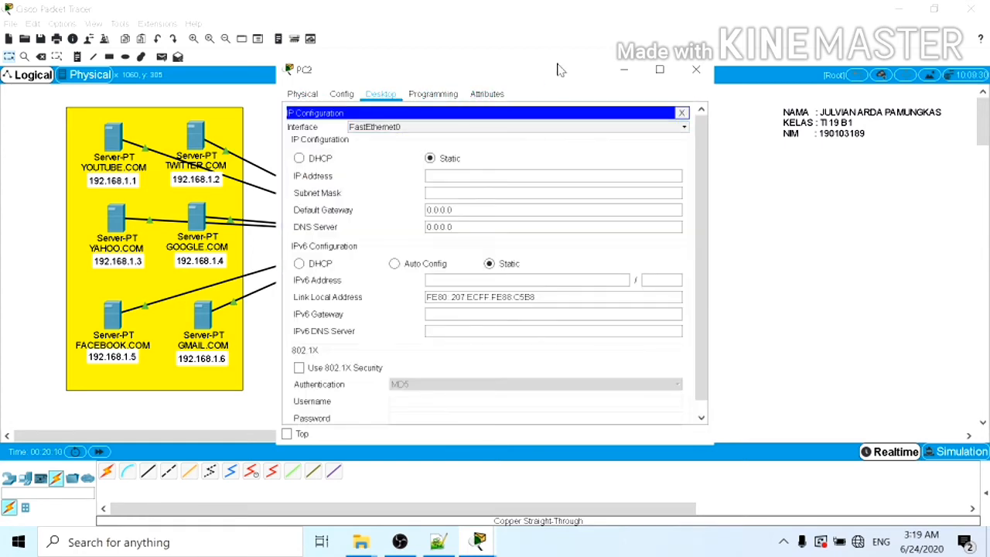
{"action": "left_click_drag", "start_coordinate": [566, 74], "coordinate": [255, 164]}
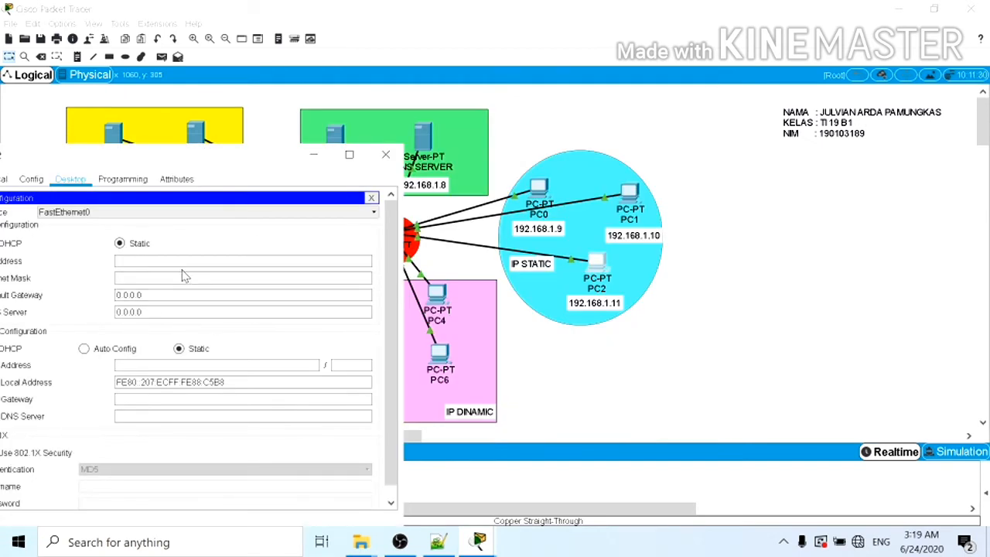
{"action": "left_click", "coordinate": [187, 261]}
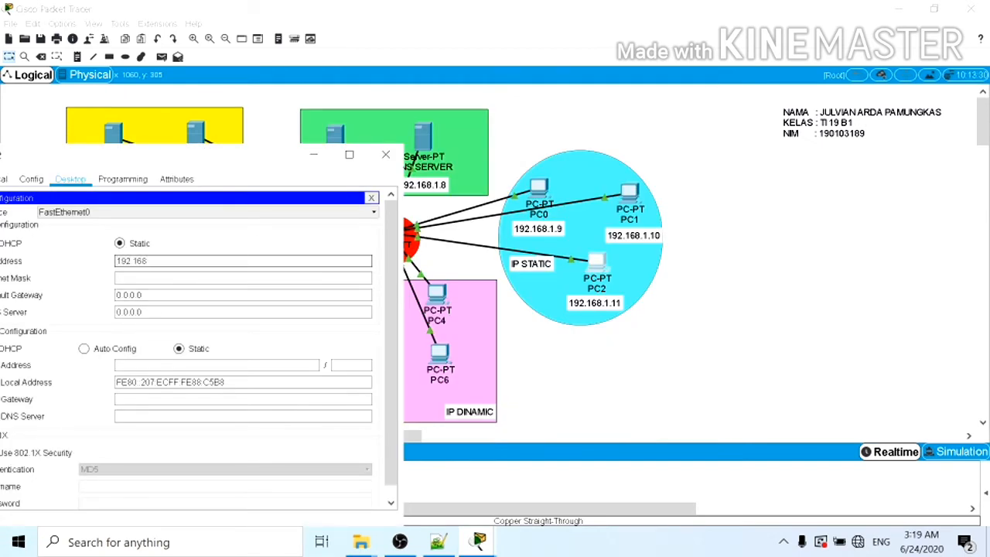
{"action": "type", "text": "192.168.1.11"}
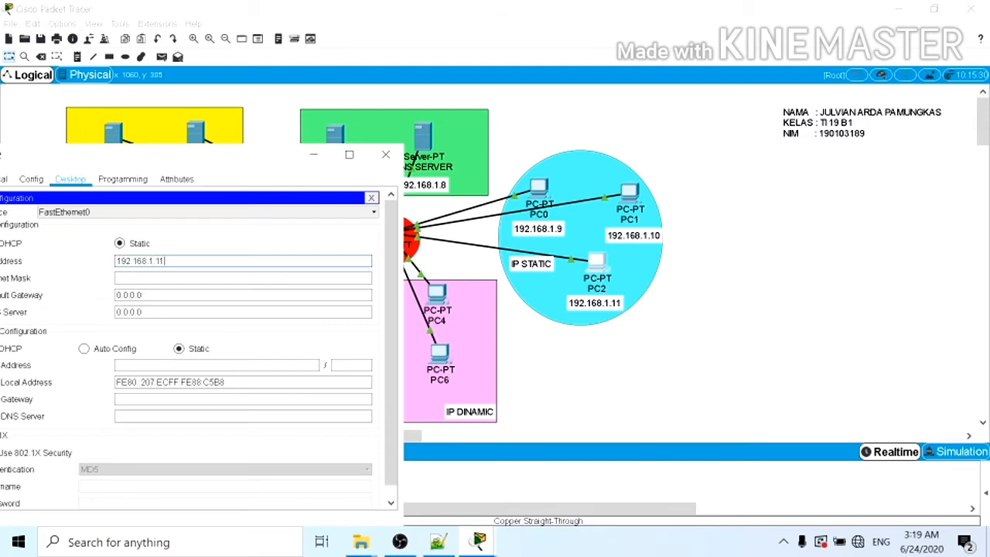
{"action": "left_click", "coordinate": [132, 278]}
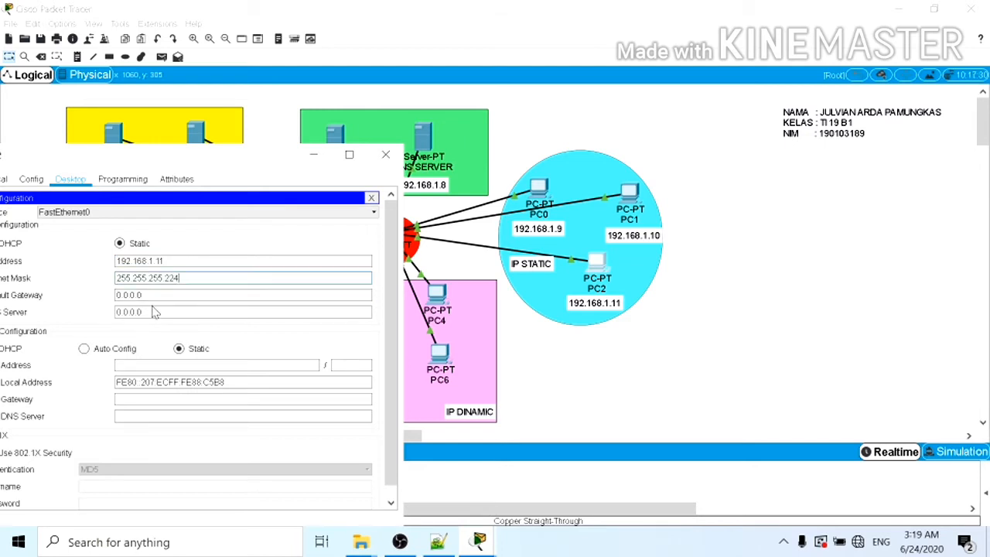
- Set PC2's DNS server address to 192.168.1.8 and close its configuration window
{"action": "left_click_drag", "start_coordinate": [146, 312], "coordinate": [84, 303]}
{"action": "key", "text": "BackSpace"}
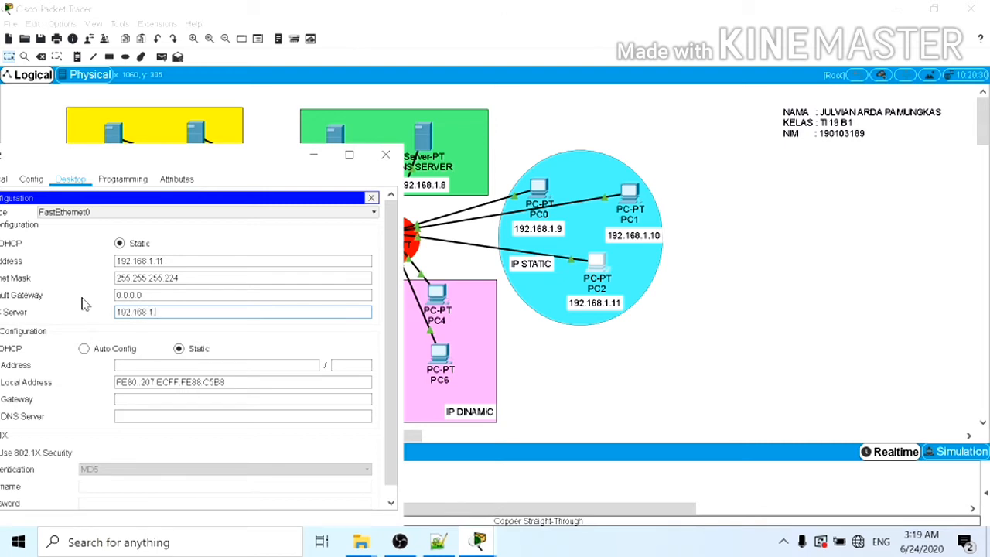
{"action": "type", "text": "192.168.1.8"}
{"action": "left_click", "coordinate": [385, 154]}
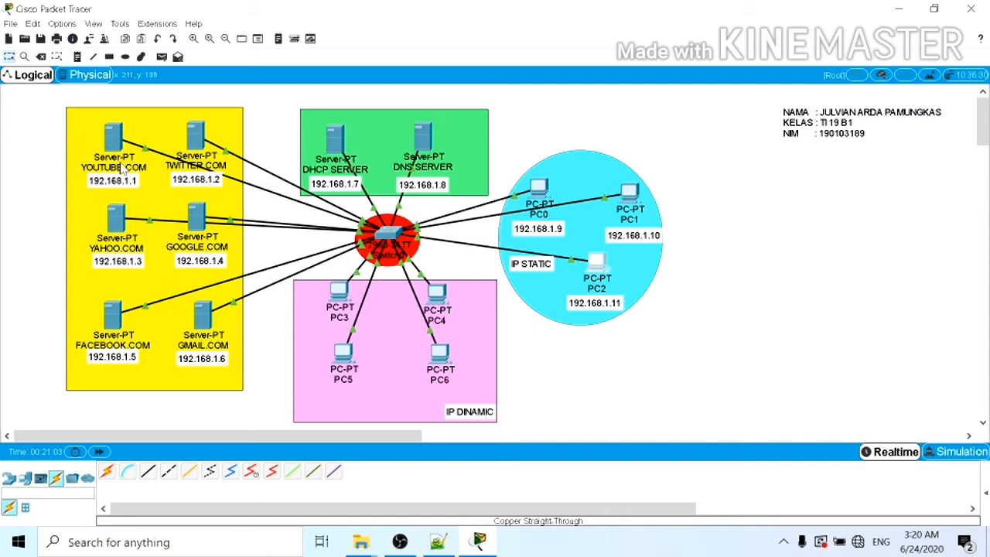
- Replace the default body of index.html in the YOUTUBE.COM server's HTTP service with text beginning "WELCO", keeping the html tags
{"action": "left_click", "coordinate": [116, 140]}
{"action": "left_click", "coordinate": [381, 93]}
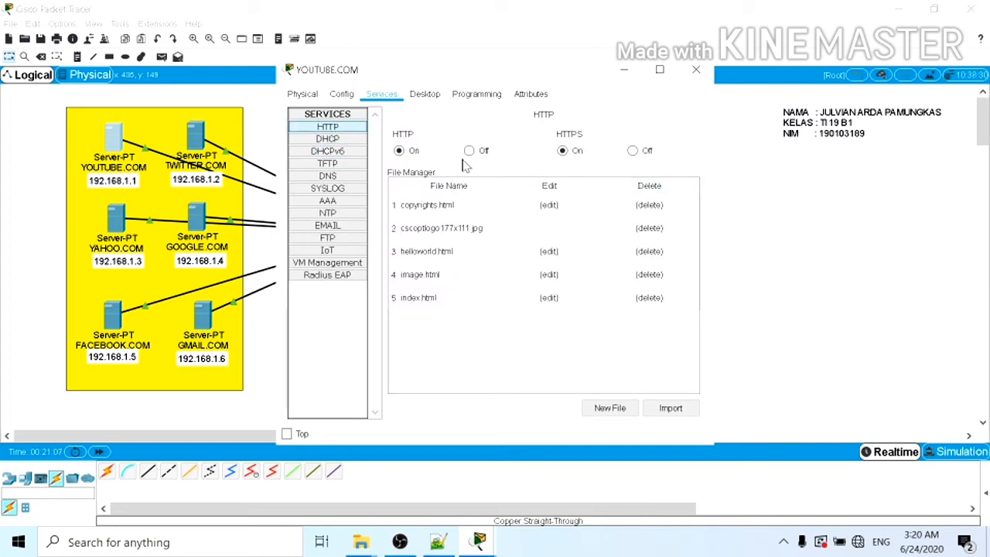
{"action": "left_click", "coordinate": [550, 298]}
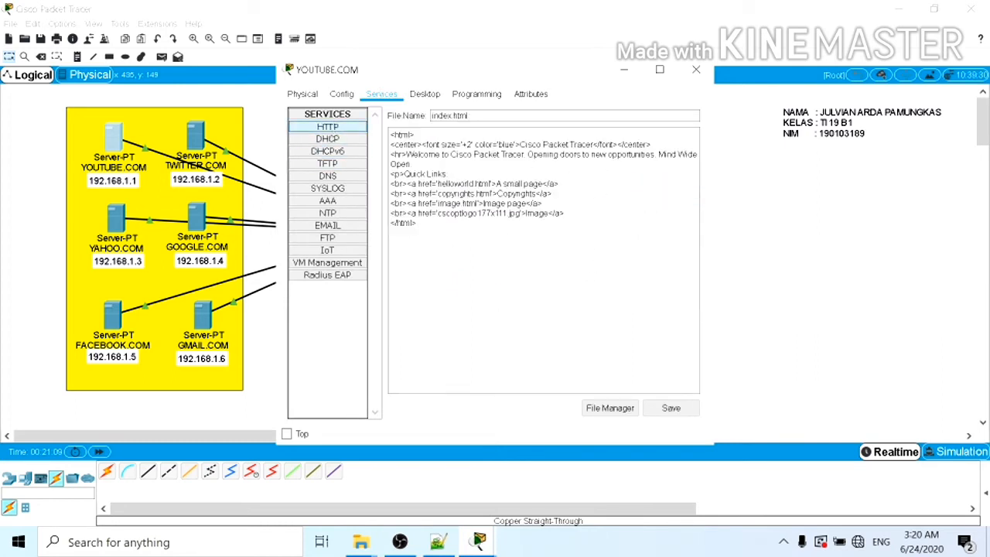
{"action": "left_click", "coordinate": [390, 144]}
{"action": "left_click_drag", "start_coordinate": [507, 214], "coordinate": [566, 214]}
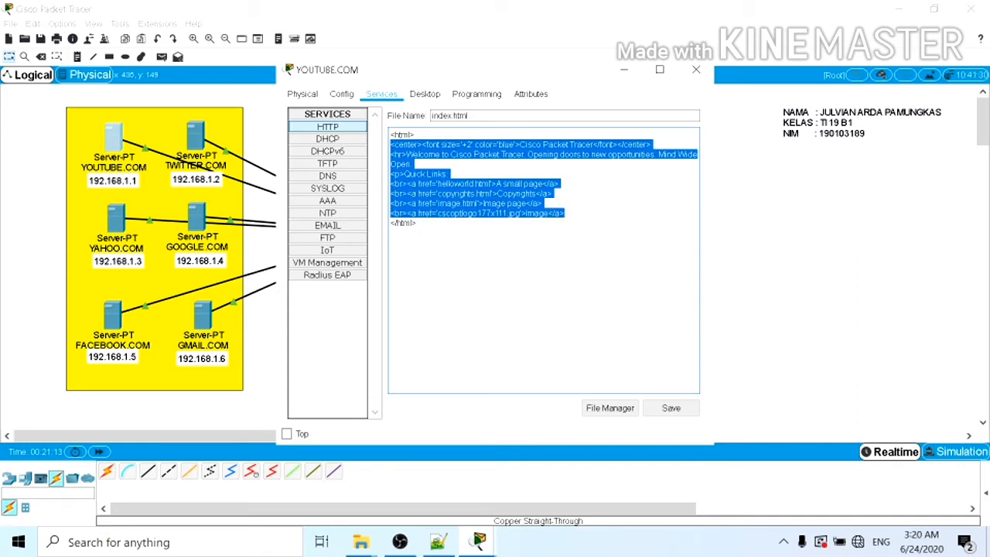
{"action": "key", "text": "BackSpace"}
{"action": "type", "text": "WELCO"}
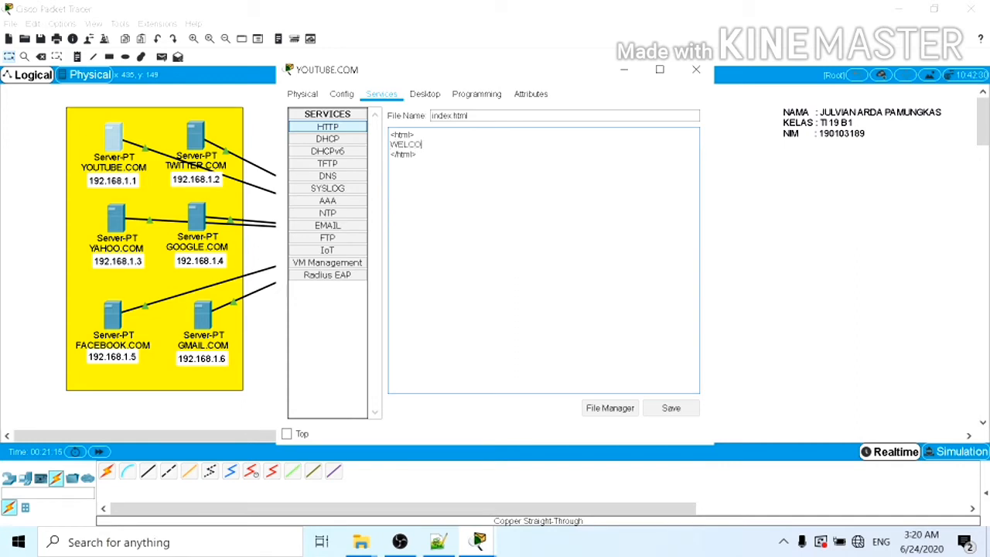
- Complete the index.html text as WELCOME TO YOUTUBE.COM and save it, overwriting the existing file
{"action": "type", "text": "ME TO YOUTUBE.COM"}
{"action": "left_click", "coordinate": [671, 405]}
{"action": "left_click", "coordinate": [525, 290]}
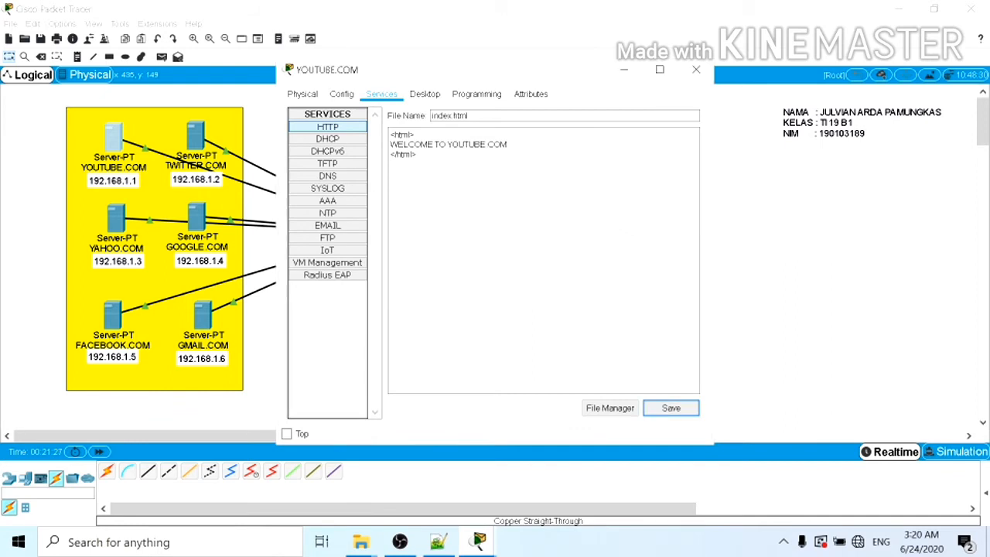
- Make sure the DHCP, DHCPv6, TFTP and DNS services are off on the YOUTUBE.COM server
{"action": "left_click", "coordinate": [341, 141]}
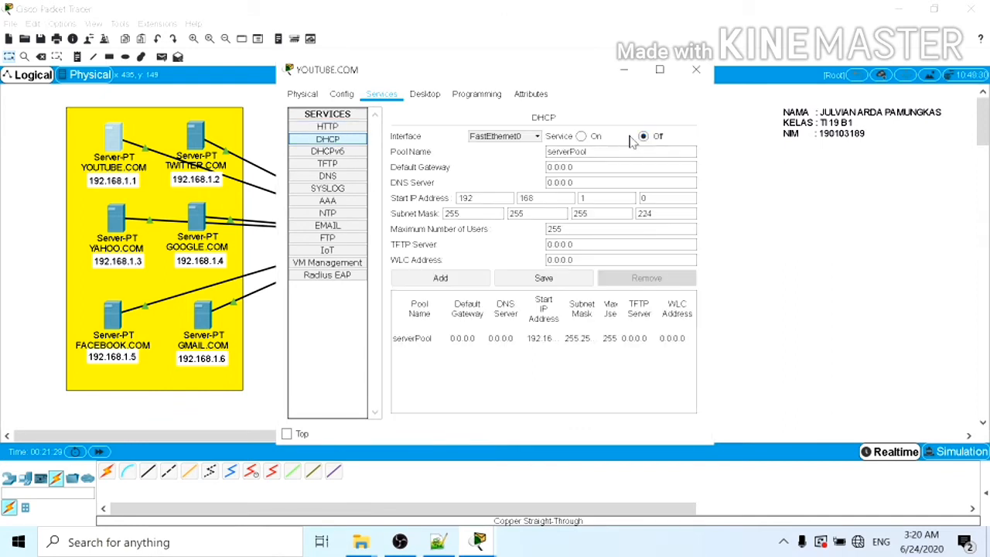
{"action": "left_click", "coordinate": [363, 151]}
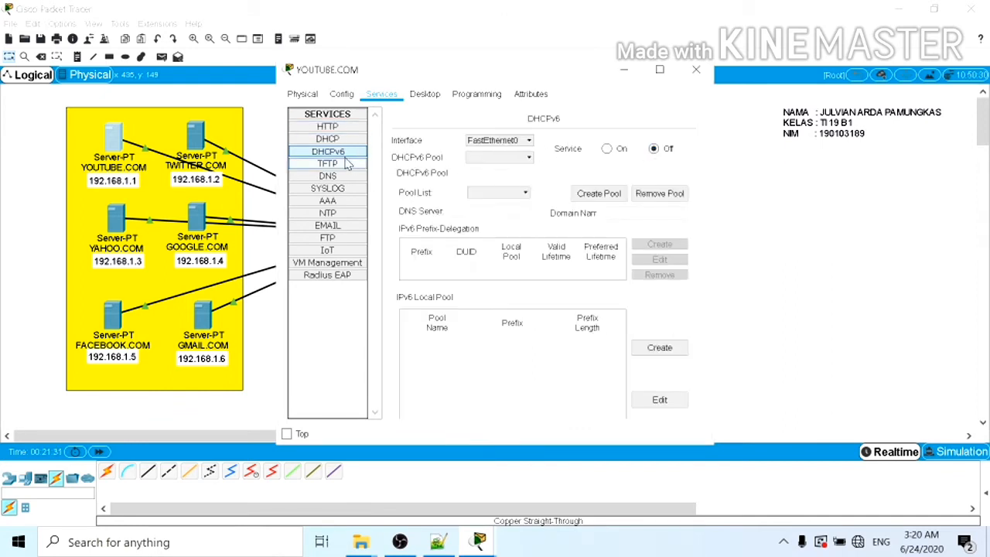
{"action": "left_click", "coordinate": [340, 166]}
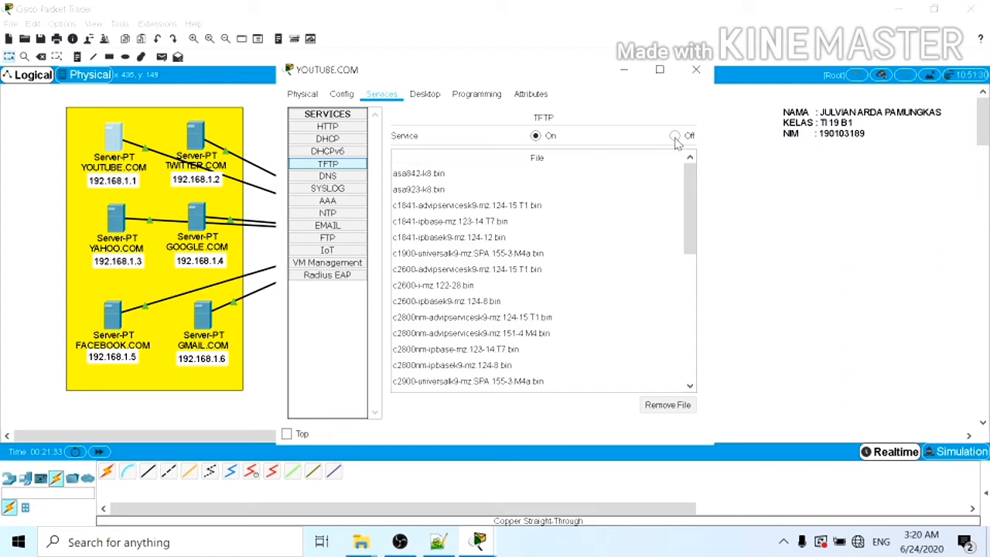
{"action": "left_click", "coordinate": [359, 178]}
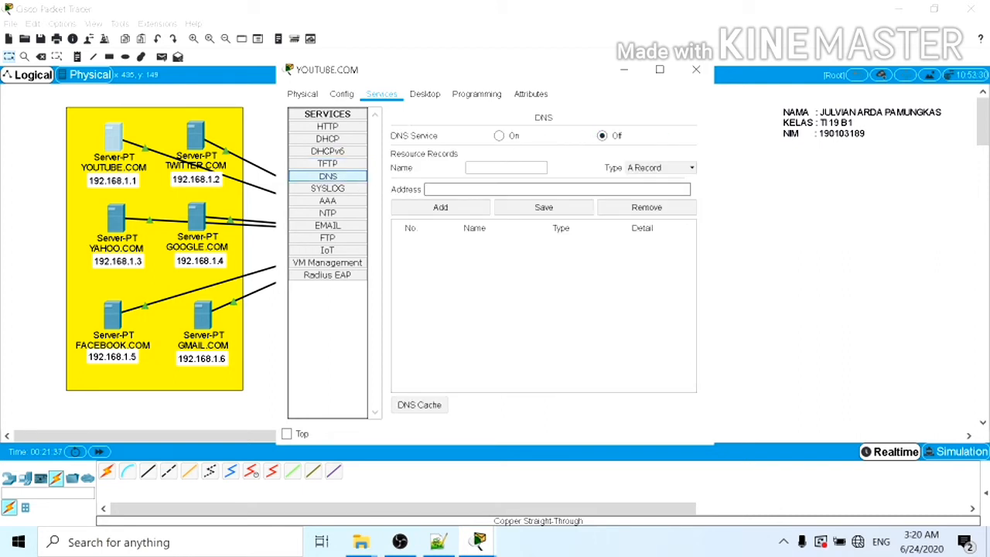
- Switch the Syslog, AAA and NTP services to off on the YOUTUBE.COM server
{"action": "left_click", "coordinate": [357, 190]}
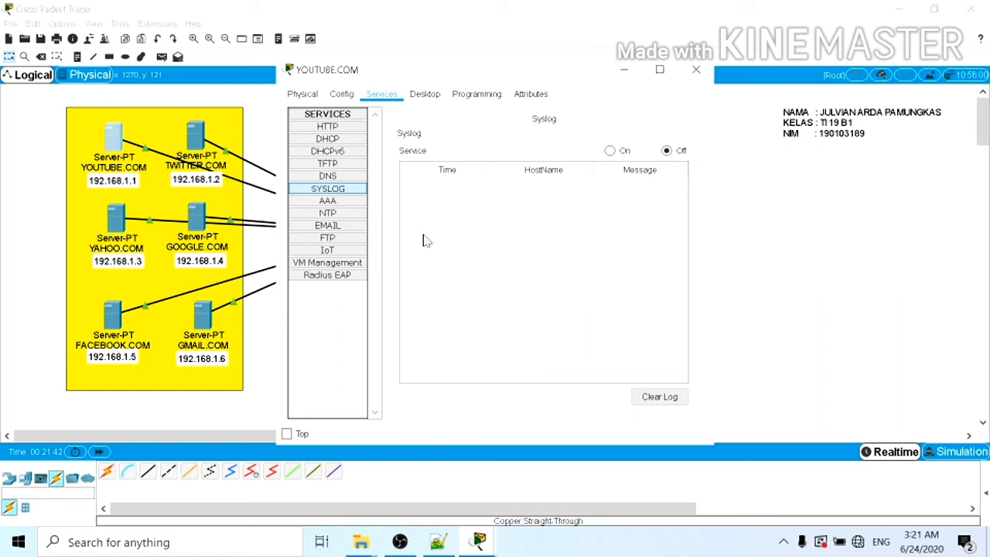
{"action": "left_click", "coordinate": [360, 202]}
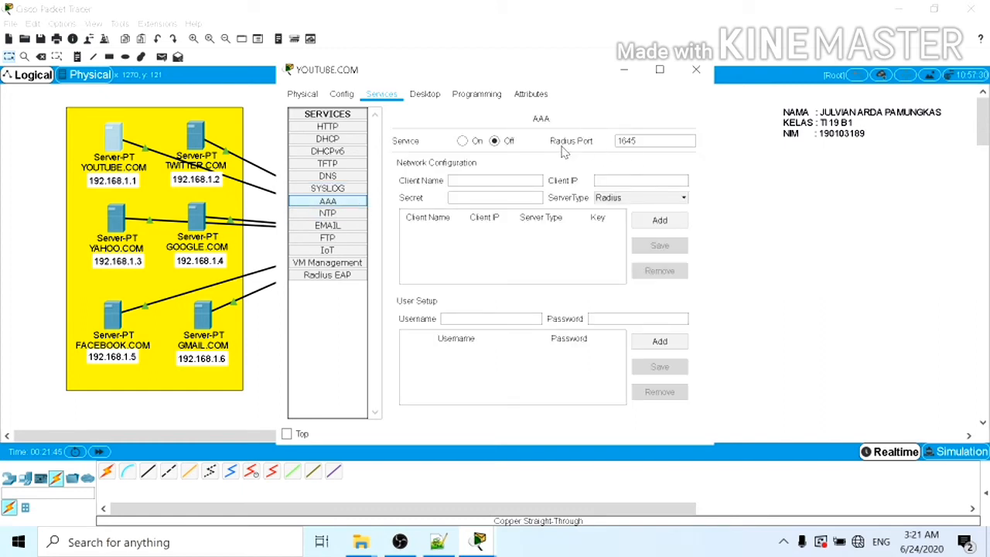
{"action": "left_click", "coordinate": [358, 213]}
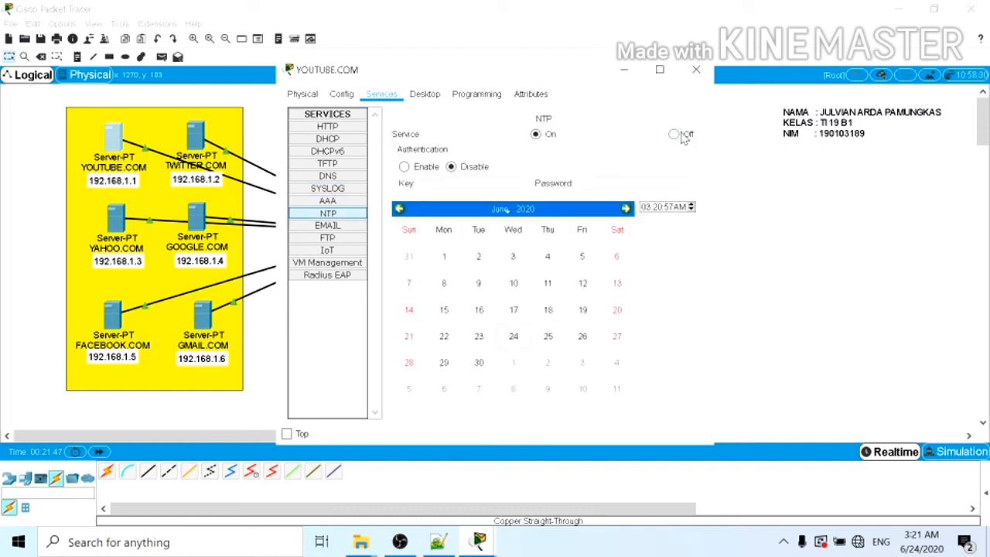
- Turn off the SMTP and POP3 email services on the YOUTUBE.COM server
{"action": "left_click", "coordinate": [347, 229]}
{"action": "left_click", "coordinate": [479, 148]}
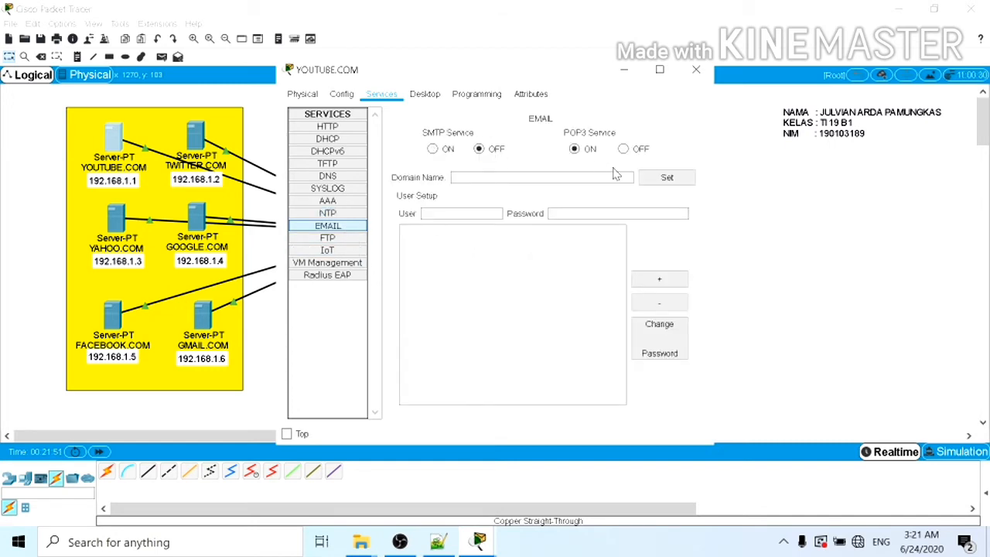
{"action": "left_click", "coordinate": [625, 149]}
- Set the FTP, IoT and VM Management services to off on the YOUTUBE.COM server and close its configuration
{"action": "left_click", "coordinate": [356, 241]}
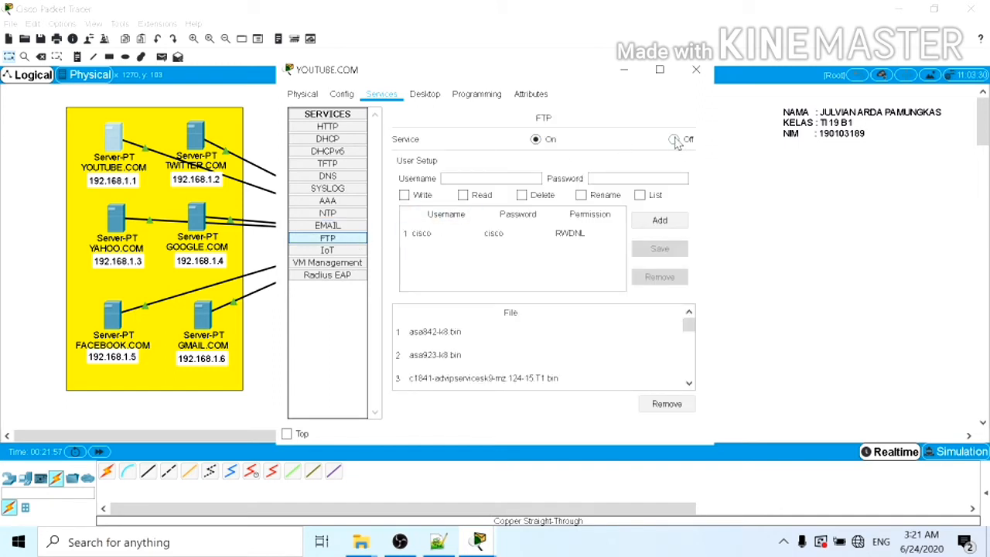
{"action": "left_click", "coordinate": [674, 140]}
{"action": "left_click", "coordinate": [325, 249]}
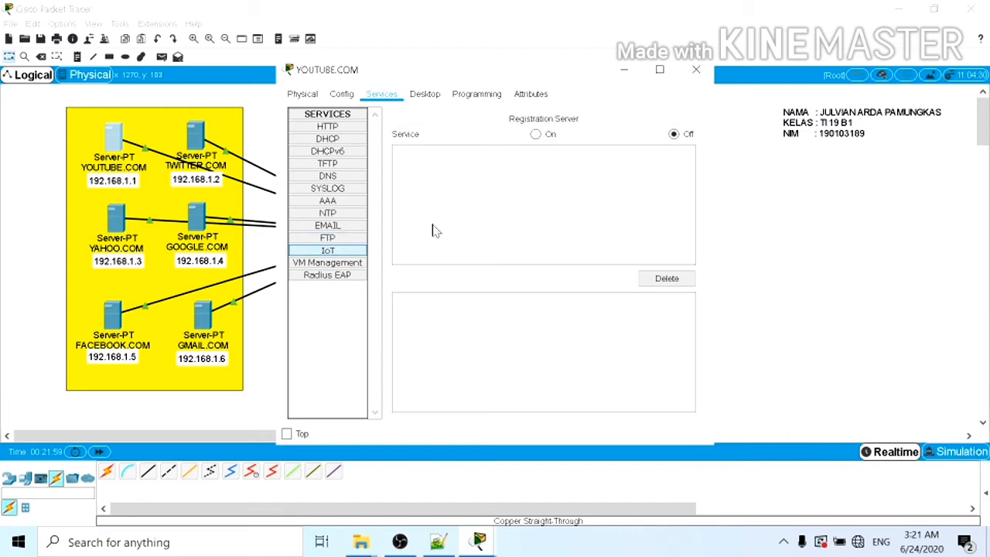
{"action": "left_click", "coordinate": [348, 263]}
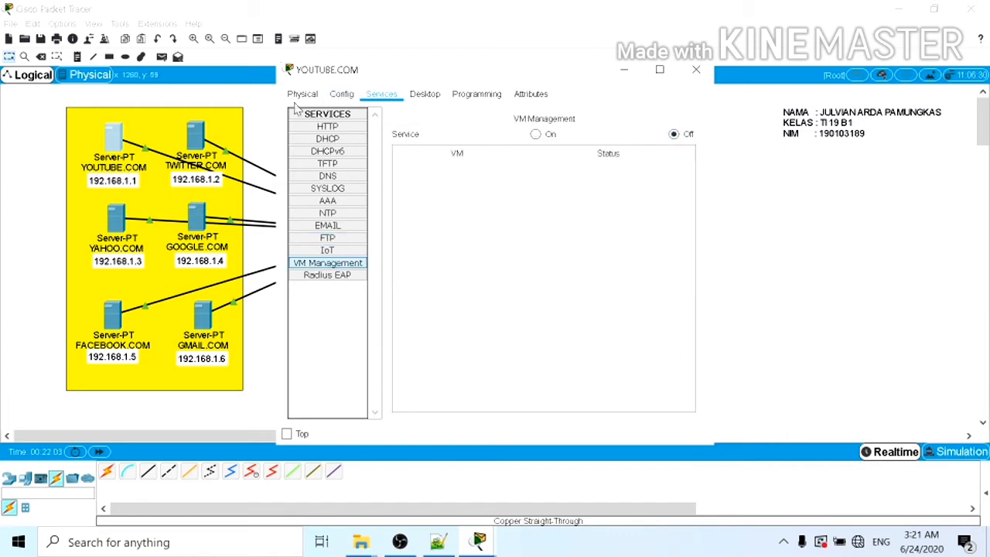
{"action": "left_click", "coordinate": [695, 70]}
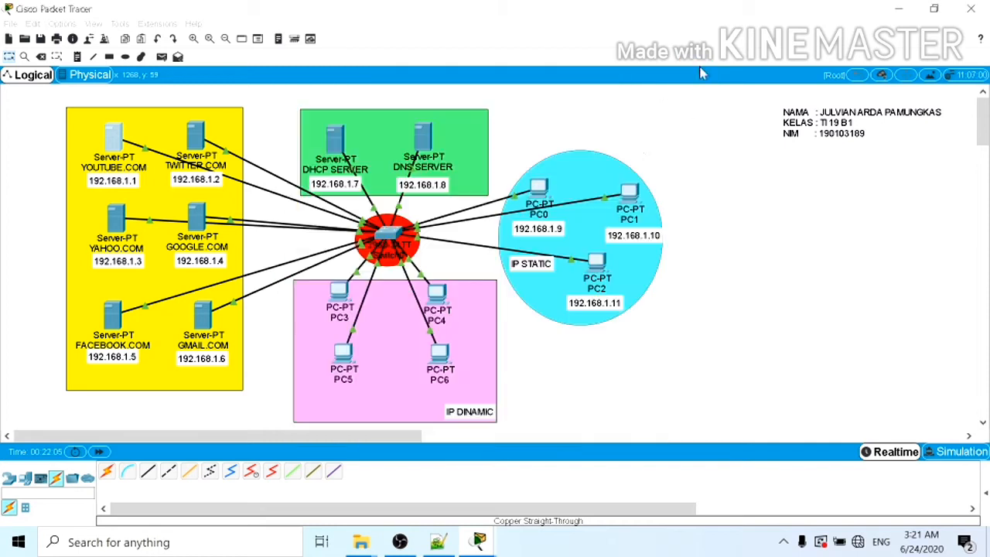
- Replace the body of the TWITTER.COM server's HTTP index.html with WELCOME TO TWITTER.COM and save it over the existing file
{"action": "left_click", "coordinate": [200, 136]}
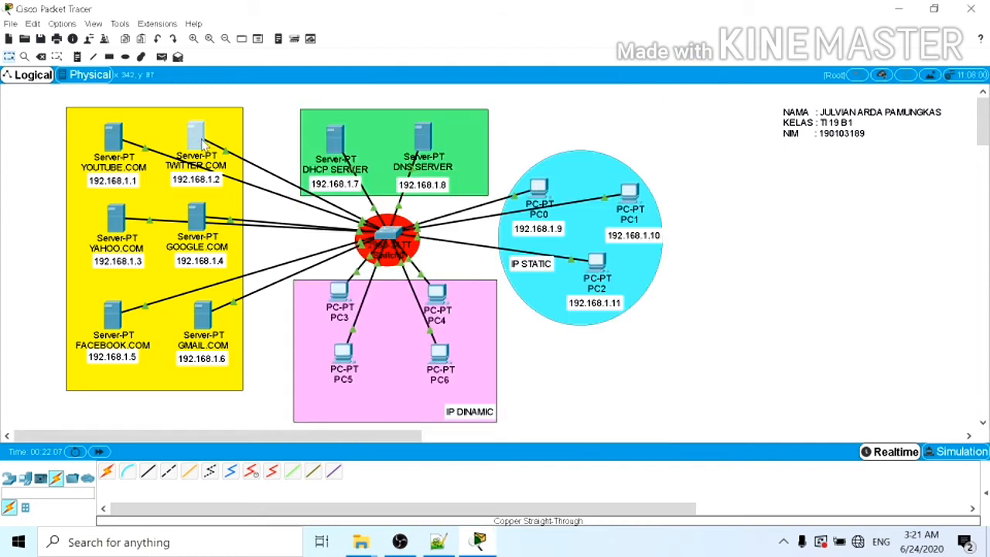
{"action": "left_click", "coordinate": [381, 94]}
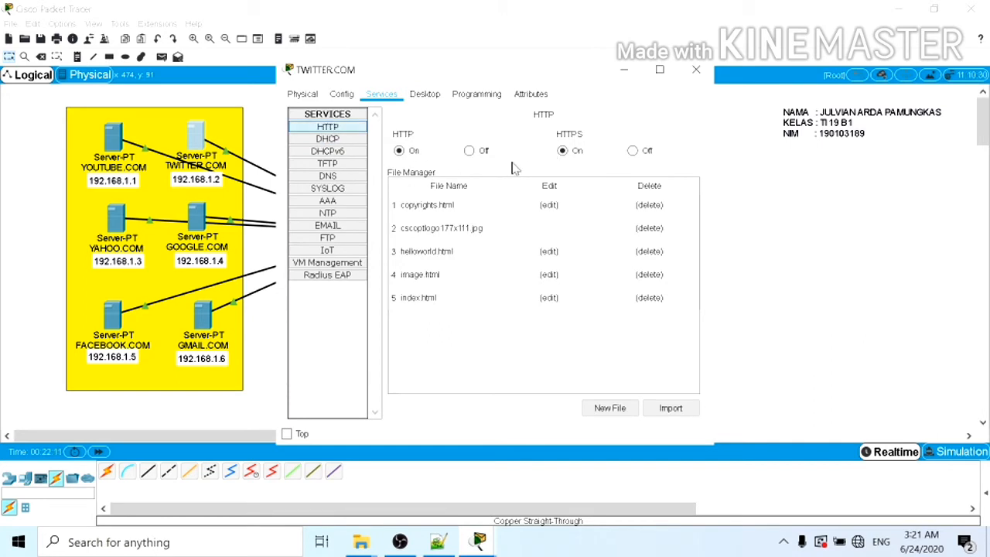
{"action": "left_click", "coordinate": [327, 139]}
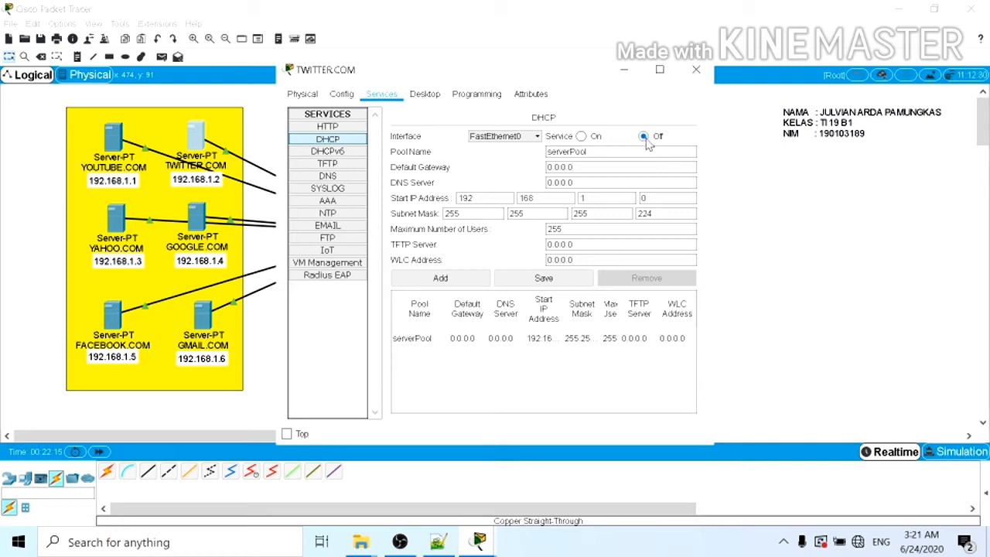
{"action": "left_click", "coordinate": [347, 128]}
{"action": "left_click", "coordinate": [548, 298]}
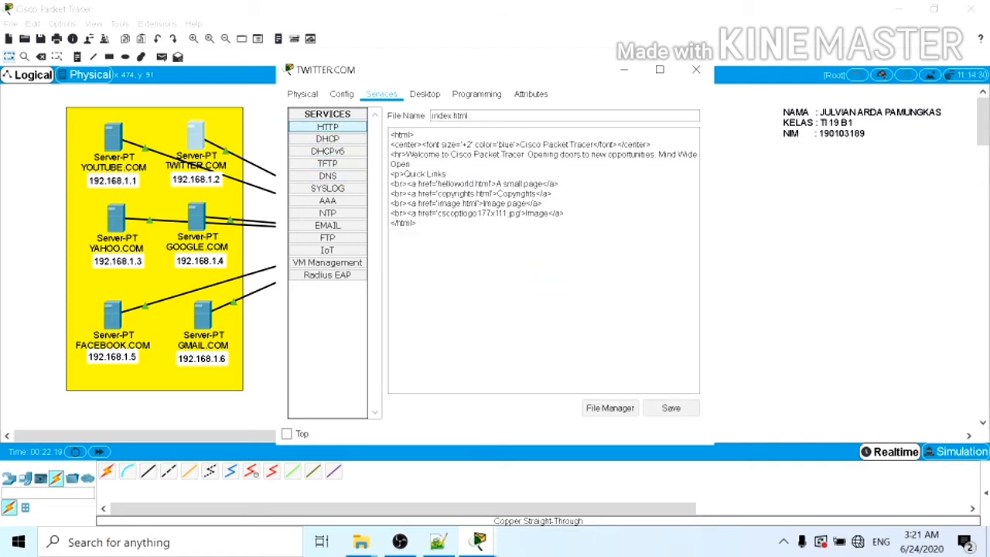
{"action": "left_click_drag", "start_coordinate": [391, 144], "coordinate": [535, 214]}
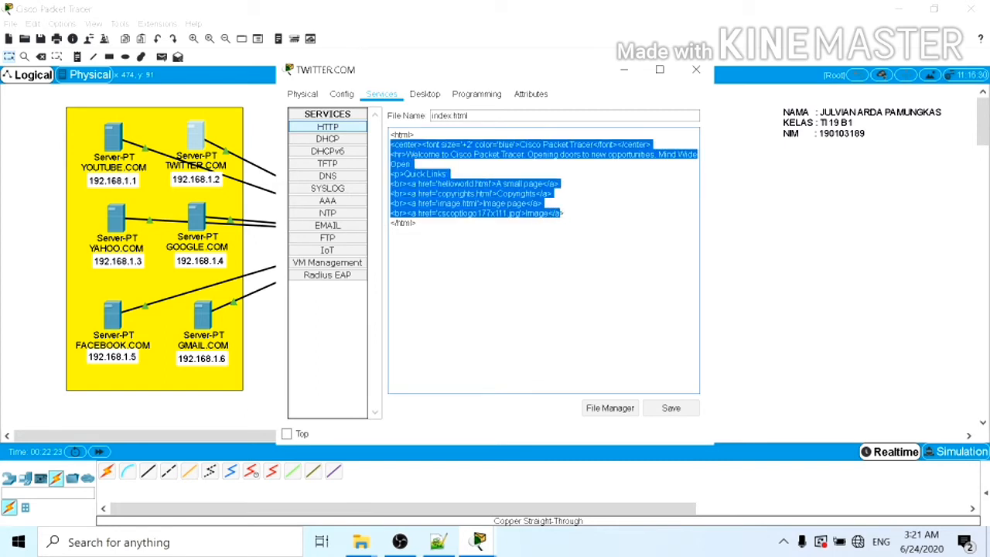
{"action": "key", "text": "BackSpace"}
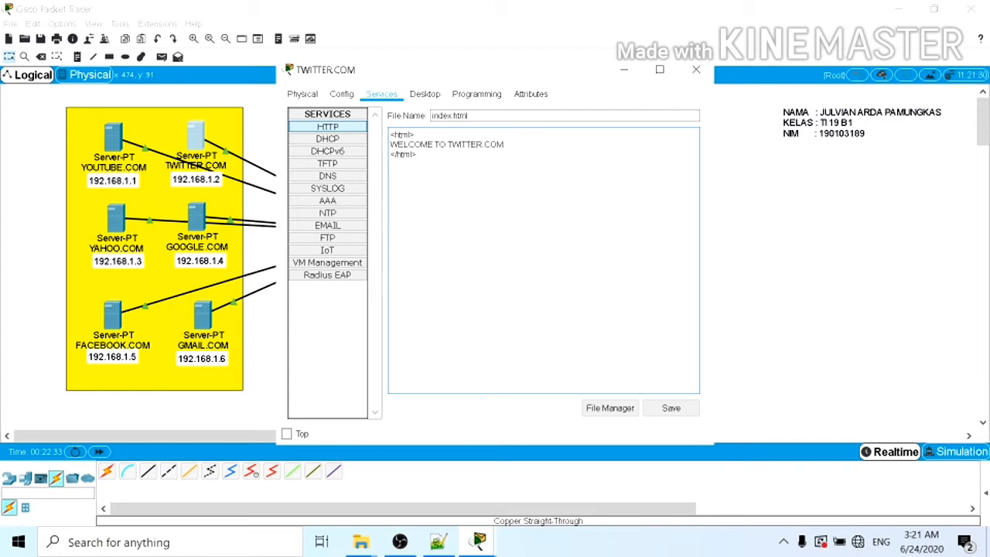
{"action": "left_click", "coordinate": [671, 408]}
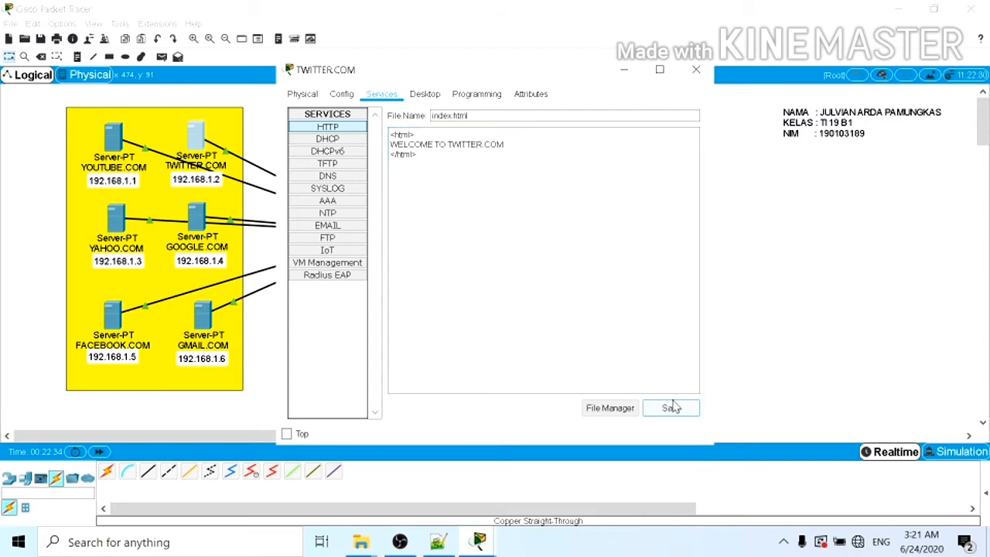
{"action": "left_click", "coordinate": [528, 285]}
- Make sure the DHCP, DHCPv6, TFTP and DNS services are off on the TWITTER.COM server
{"action": "left_click", "coordinate": [344, 140]}
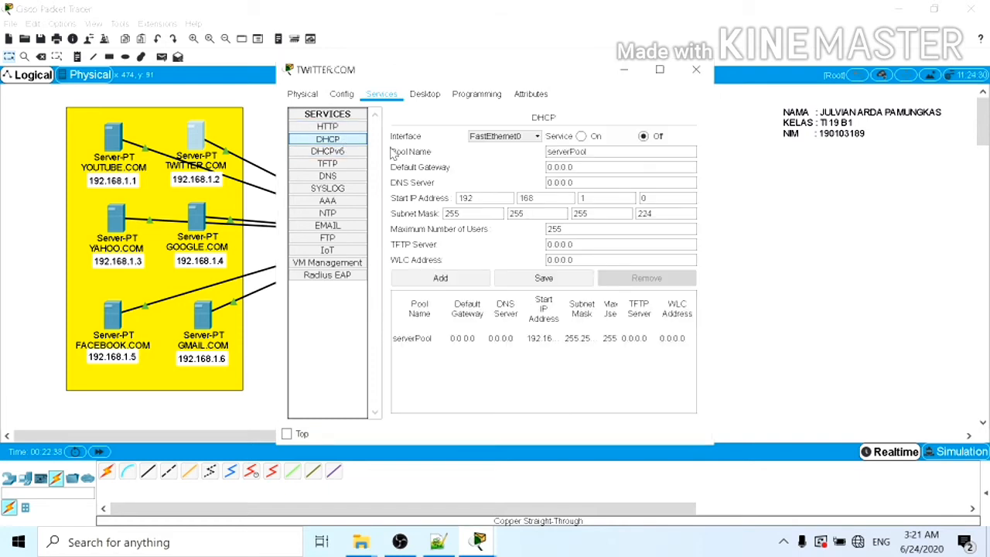
{"action": "left_click", "coordinate": [353, 152]}
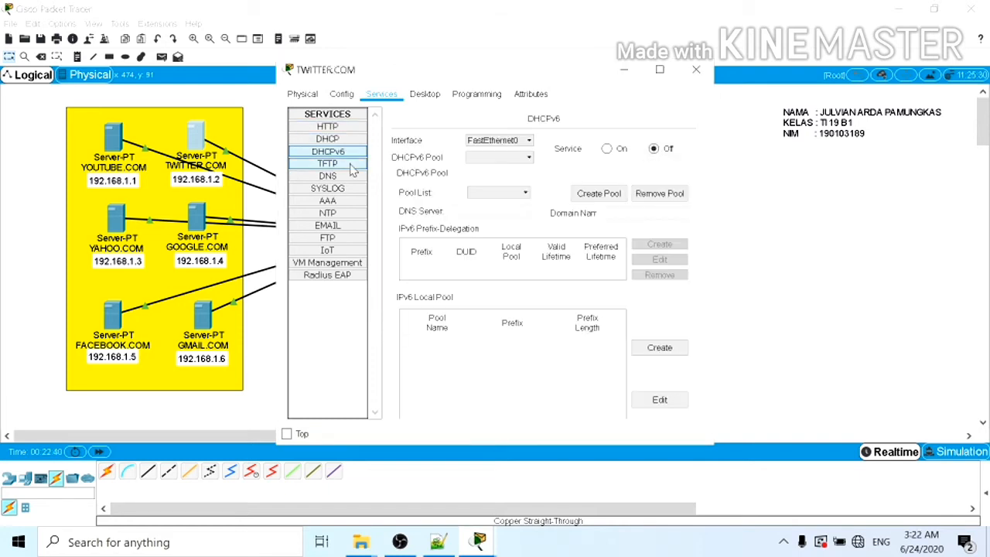
{"action": "left_click", "coordinate": [351, 165]}
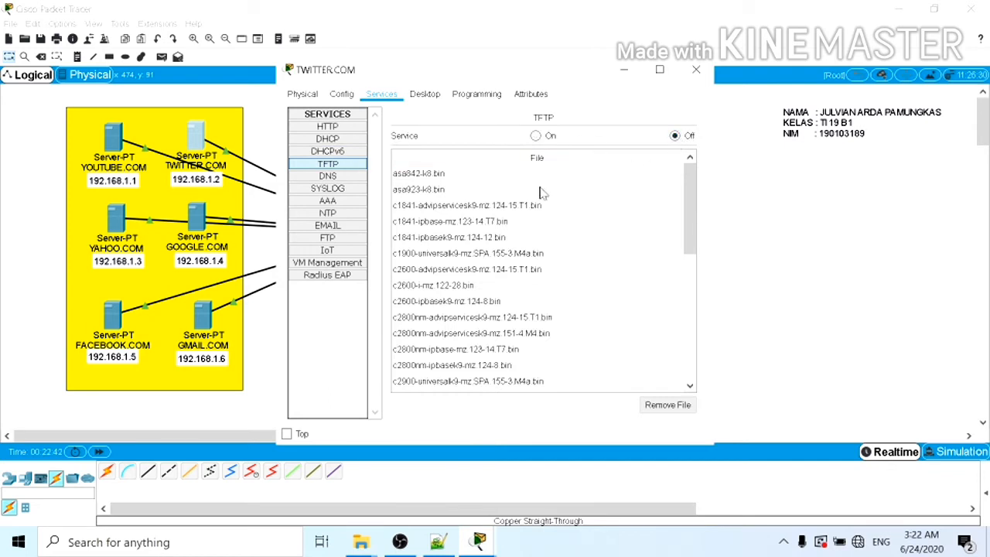
{"action": "left_click", "coordinate": [350, 177]}
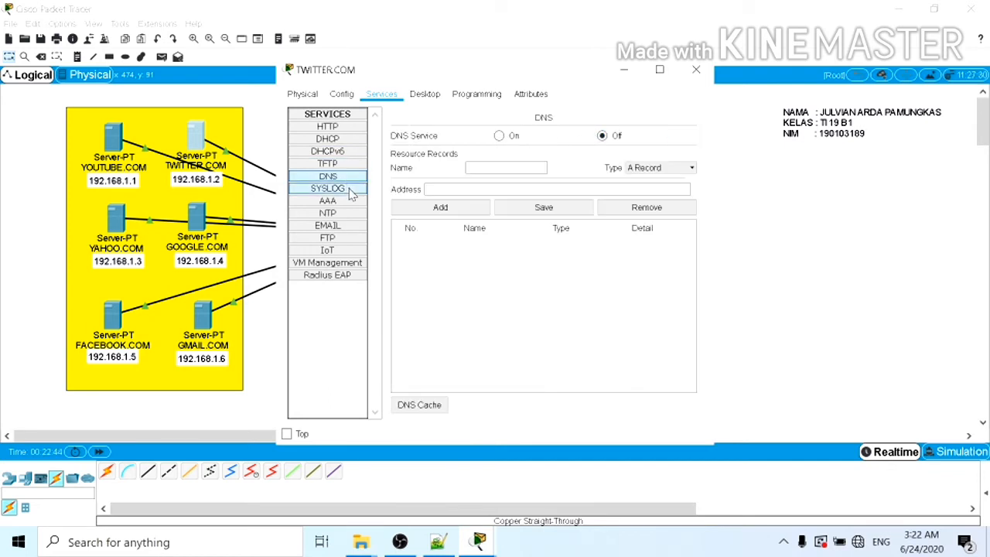
- Switch the Syslog, AAA and NTP services to off on the TWITTER.COM server
{"action": "left_click", "coordinate": [349, 189]}
{"action": "left_click", "coordinate": [666, 151]}
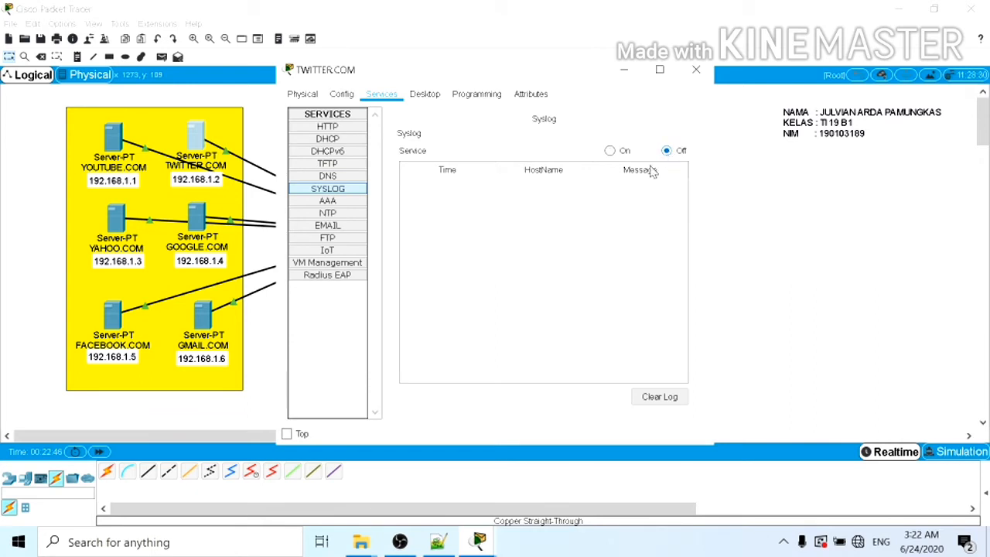
{"action": "left_click", "coordinate": [352, 202]}
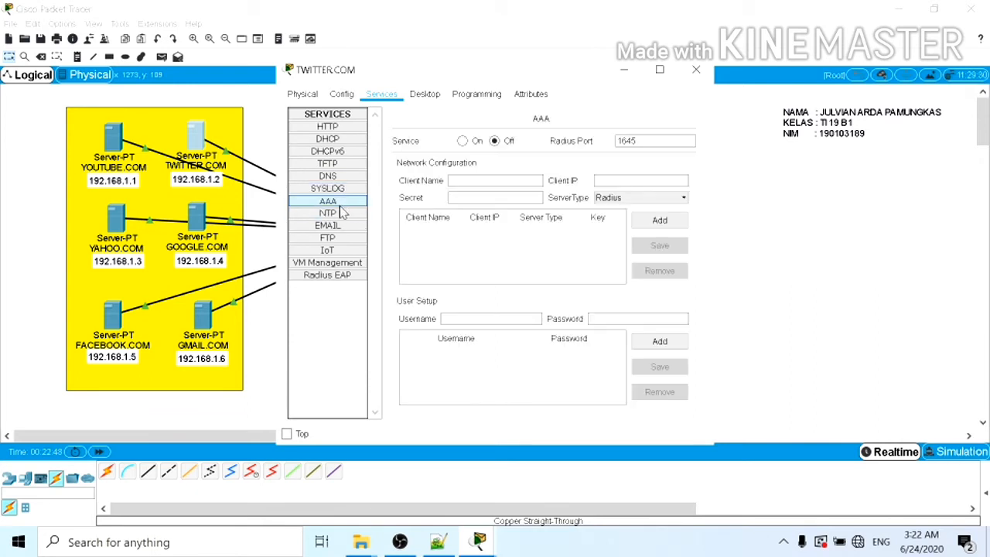
{"action": "left_click", "coordinate": [338, 215]}
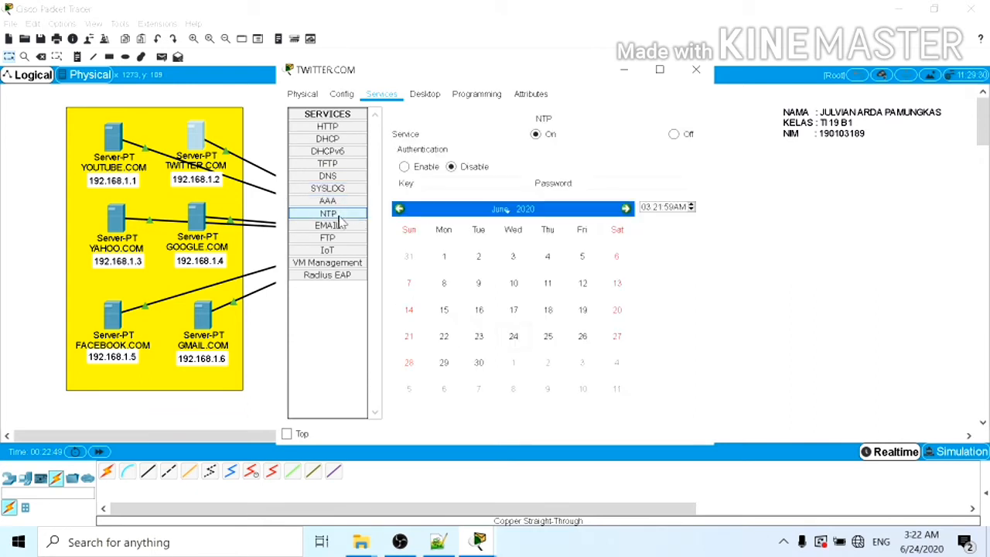
{"action": "left_click", "coordinate": [673, 134]}
- Turn off the POP3 and SMTP email services on the TWITTER.COM server
{"action": "left_click", "coordinate": [344, 229]}
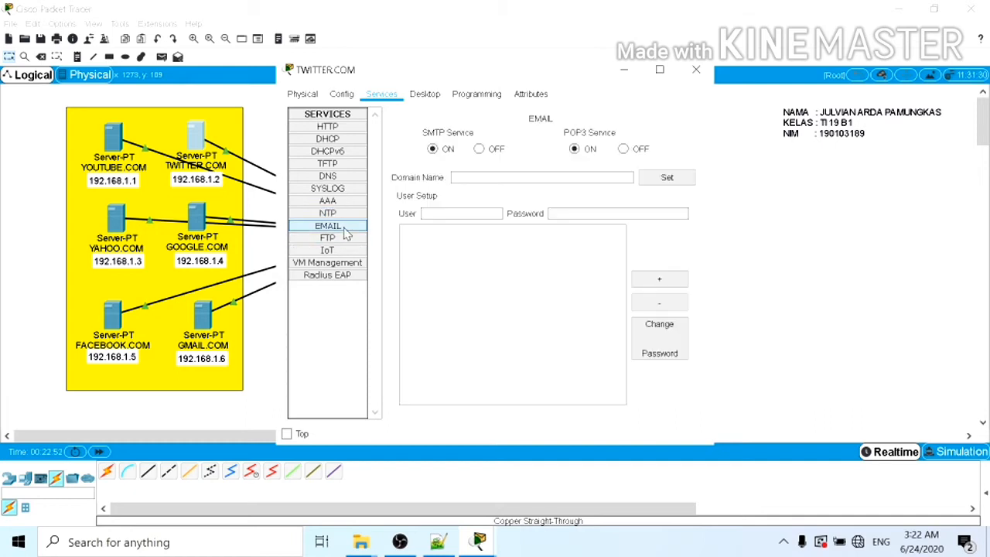
{"action": "left_click", "coordinate": [623, 149]}
{"action": "left_click", "coordinate": [331, 238]}
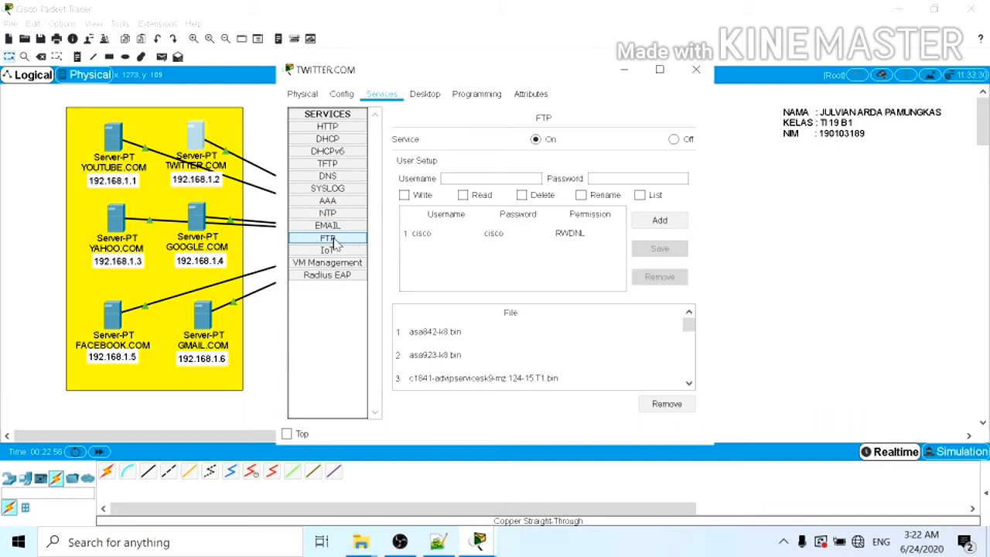
{"action": "left_click", "coordinate": [332, 226]}
{"action": "left_click", "coordinate": [479, 148]}
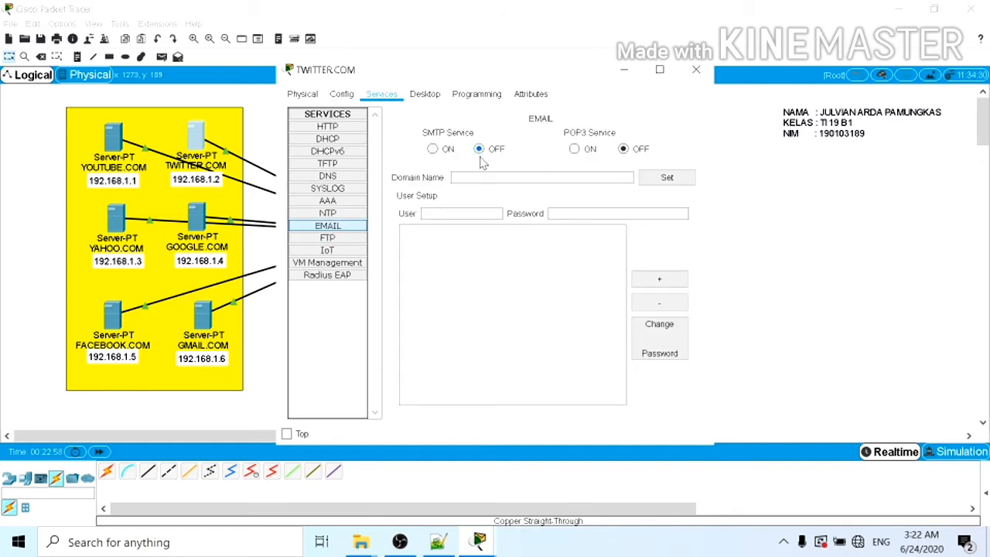
- Set the FTP, IoT and VM Management services to off on the TWITTER.COM server and close its configuration
{"action": "left_click", "coordinate": [362, 237]}
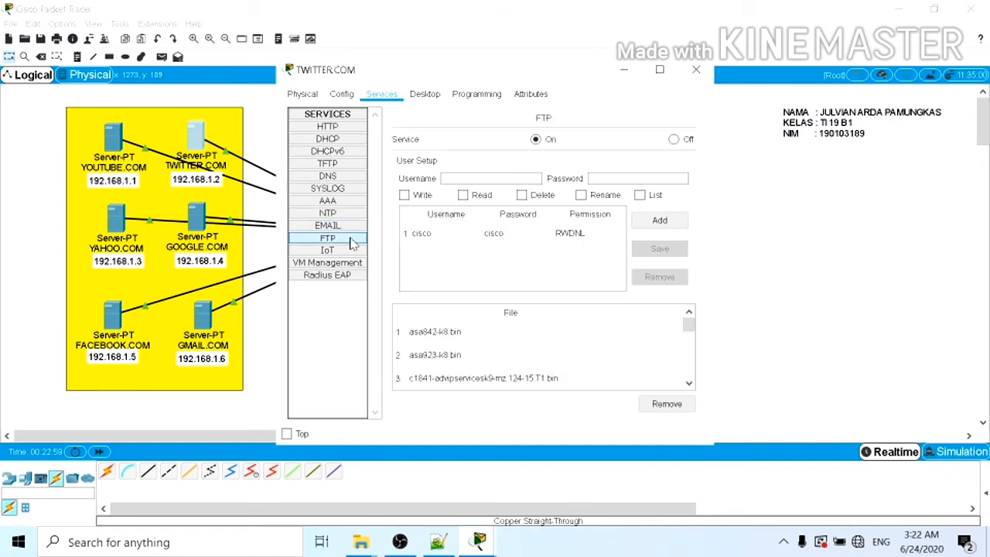
{"action": "left_click", "coordinate": [673, 139]}
{"action": "left_click", "coordinate": [344, 252]}
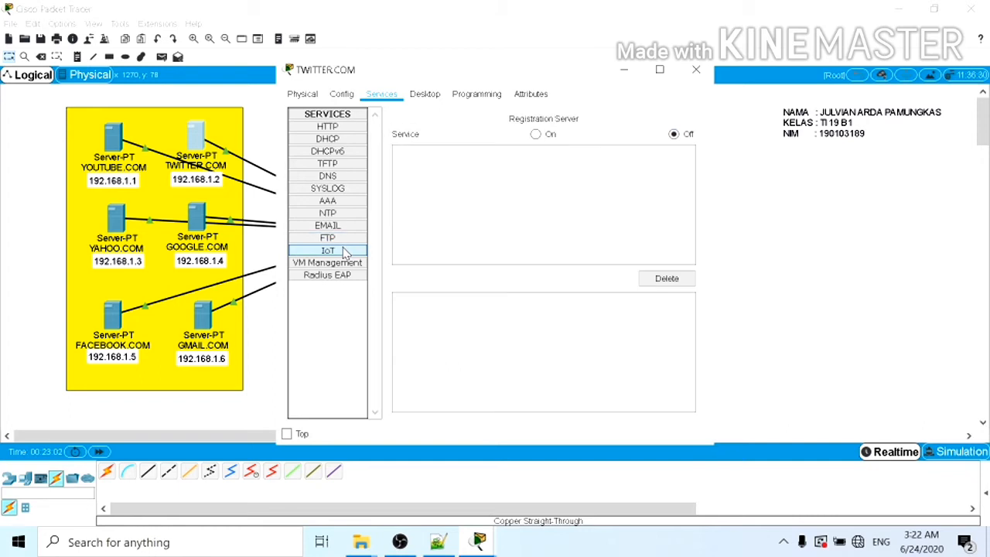
{"action": "left_click", "coordinate": [334, 263]}
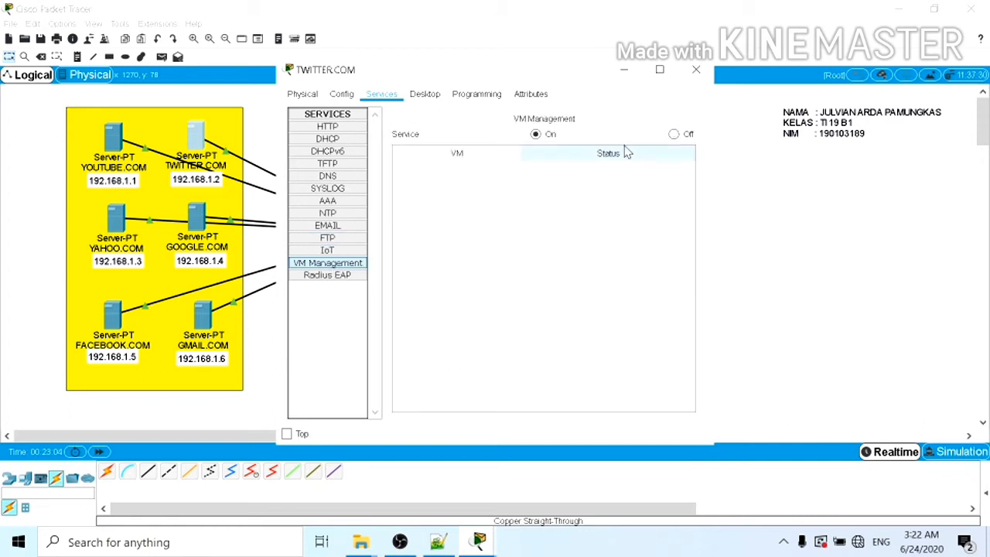
{"action": "left_click", "coordinate": [674, 134]}
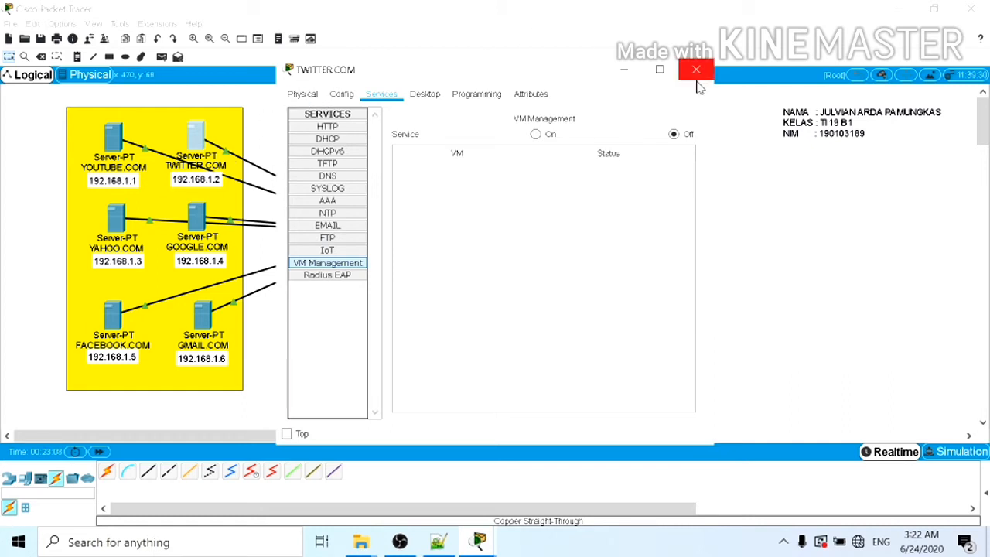
{"action": "left_click", "coordinate": [695, 73]}
- Replace the body of index.html on the YAHOO.COM server's HTTP service with "WELCOME TO YAHOO.COM" and save it, overwriting the existing file
{"action": "left_click", "coordinate": [116, 220]}
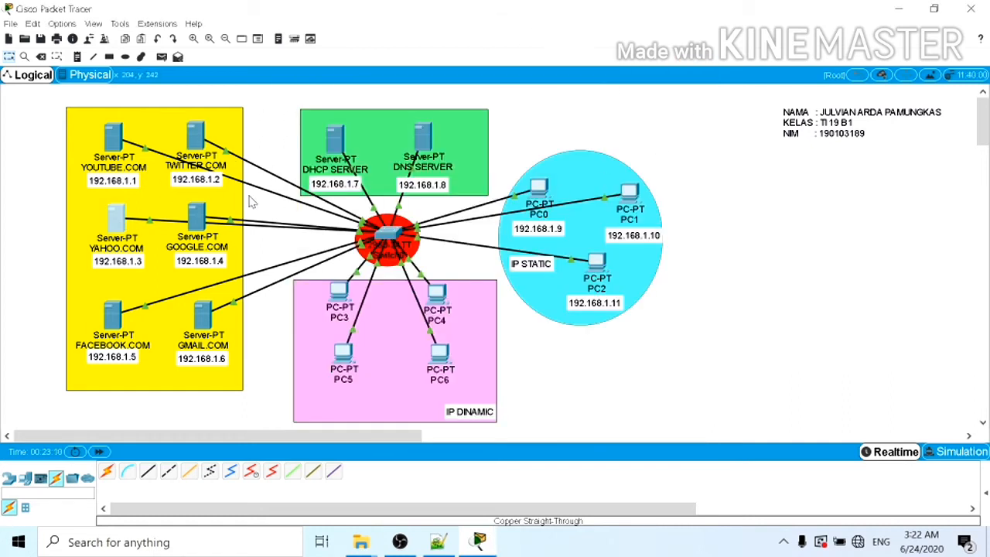
{"action": "left_click", "coordinate": [382, 94]}
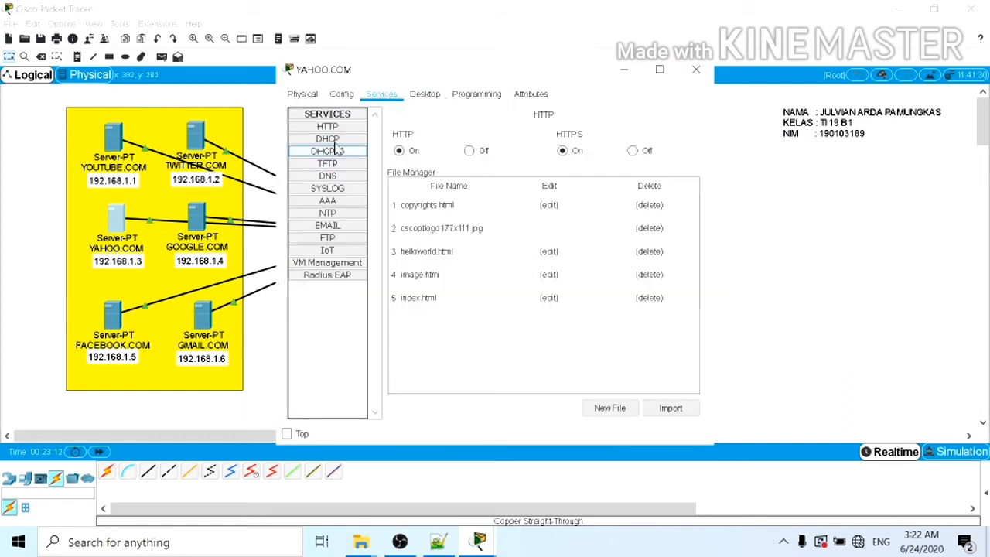
{"action": "left_click", "coordinate": [549, 297]}
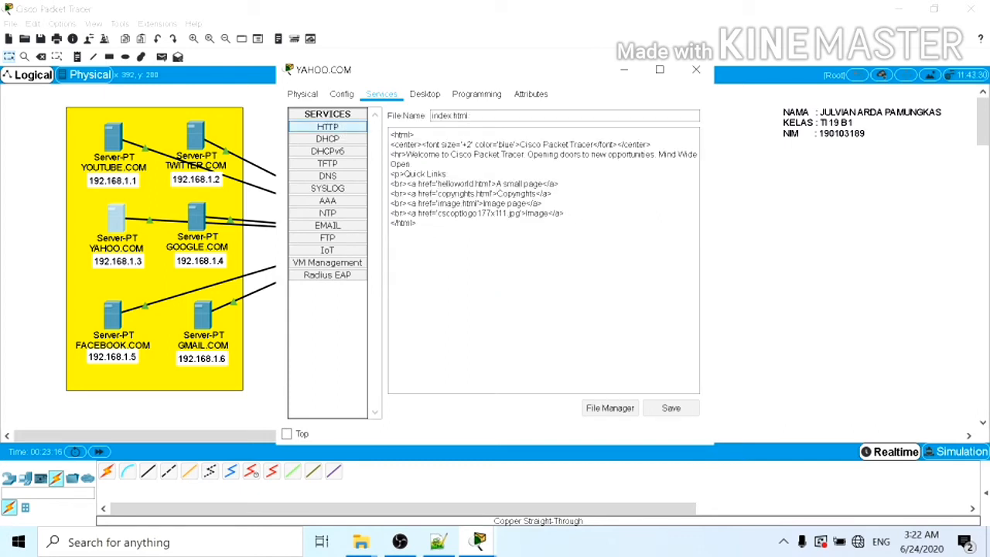
{"action": "left_click_drag", "start_coordinate": [390, 144], "coordinate": [562, 213]}
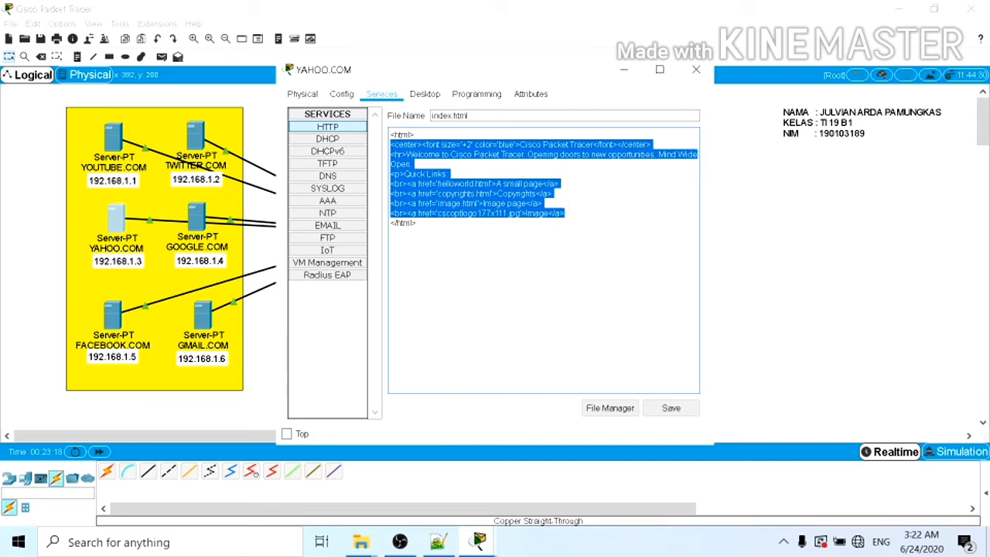
{"action": "key", "text": "BackSpace"}
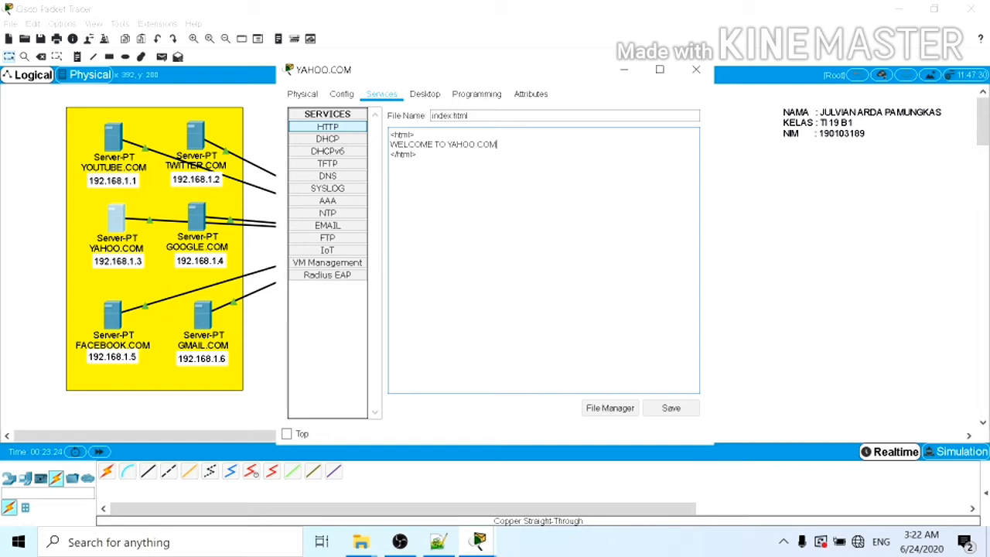
{"action": "left_click", "coordinate": [669, 409]}
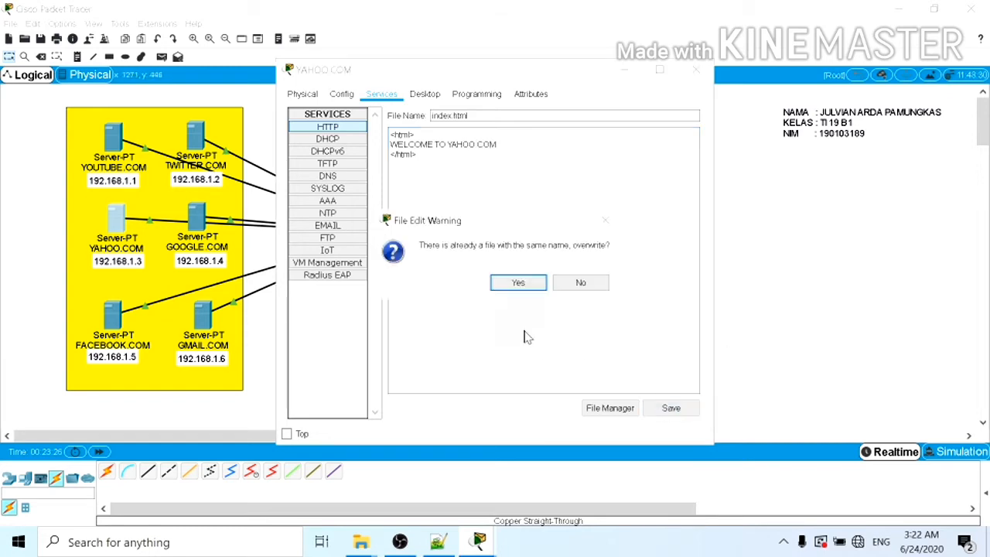
{"action": "left_click", "coordinate": [516, 292]}
- Make sure the DHCP, DHCPv6, TFTP and DNS services are off on the YAHOO.COM server
{"action": "left_click", "coordinate": [327, 139]}
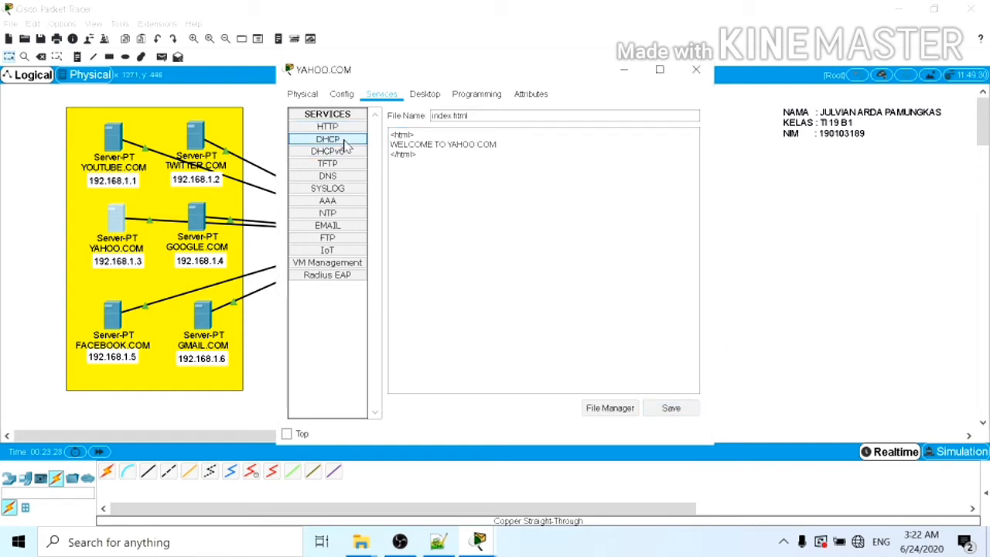
{"action": "left_click", "coordinate": [360, 152]}
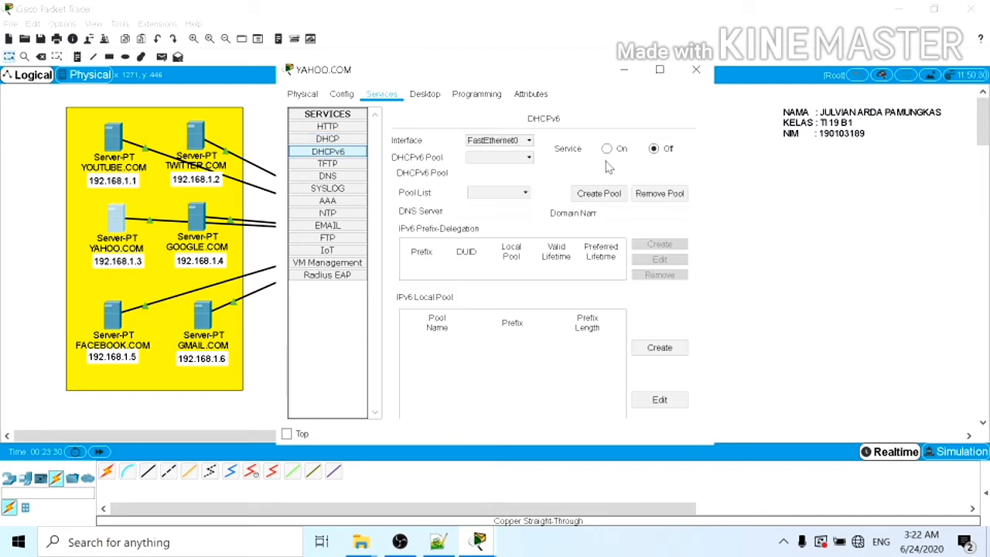
{"action": "left_click", "coordinate": [358, 167]}
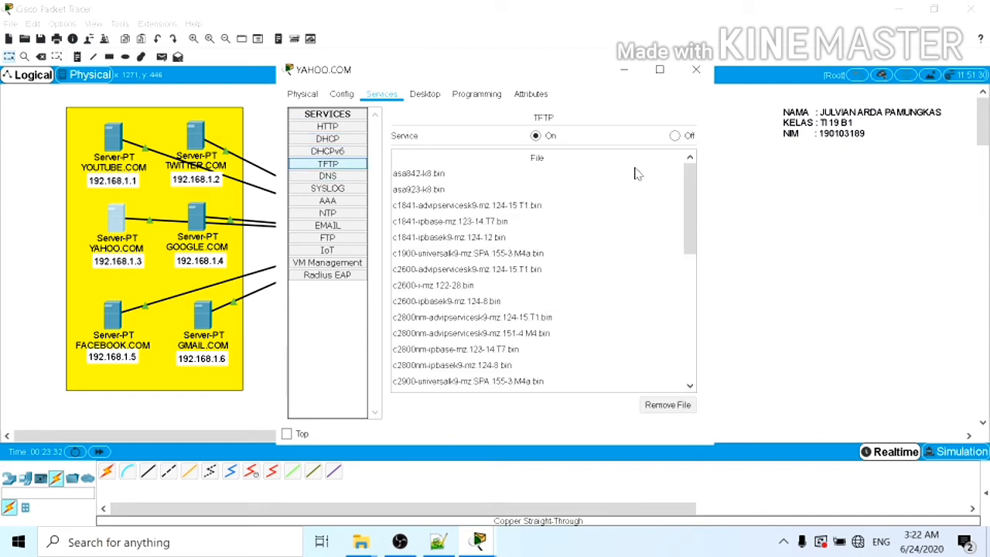
{"action": "left_click", "coordinate": [359, 177]}
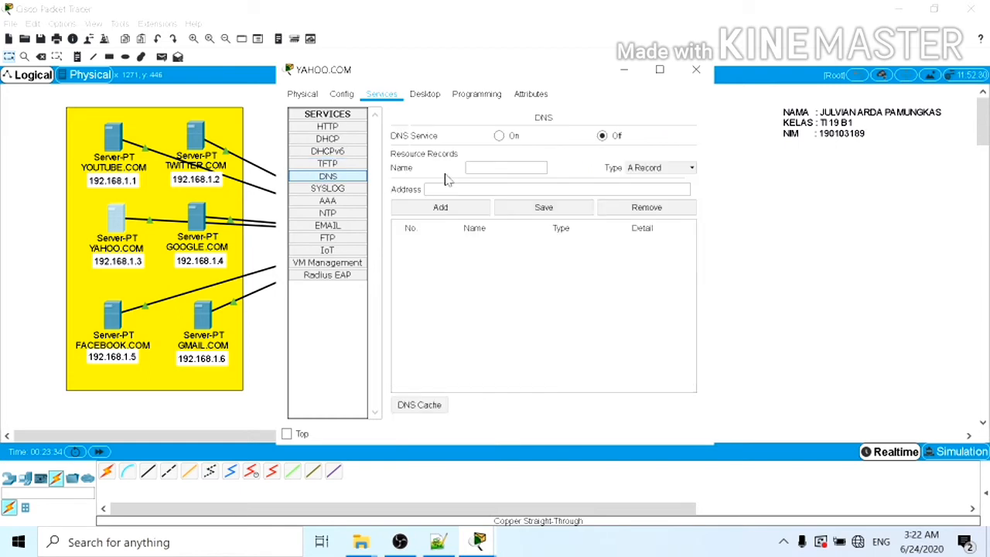
- Switch the Syslog, AAA and NTP services to off on the YAHOO.COM server
{"action": "left_click", "coordinate": [352, 189]}
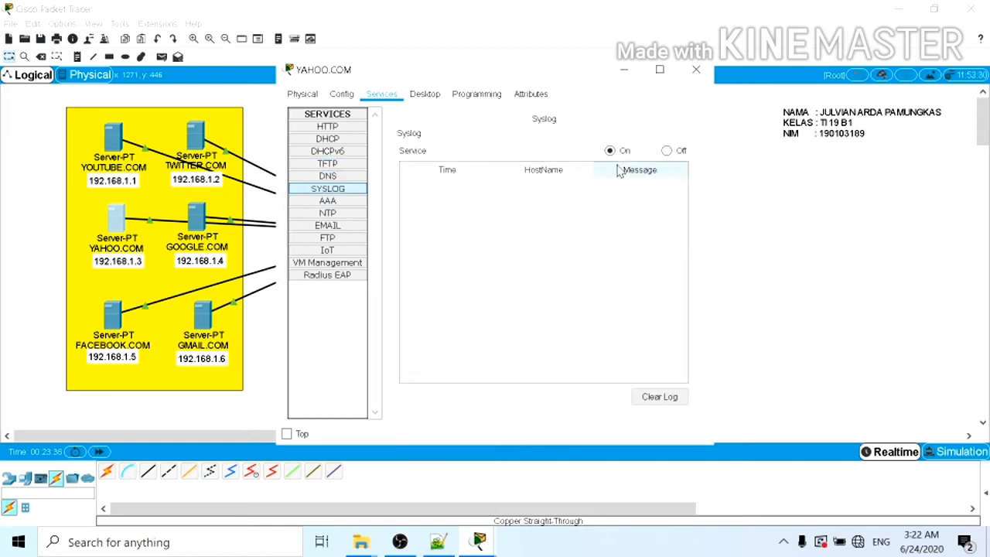
{"action": "left_click", "coordinate": [323, 203]}
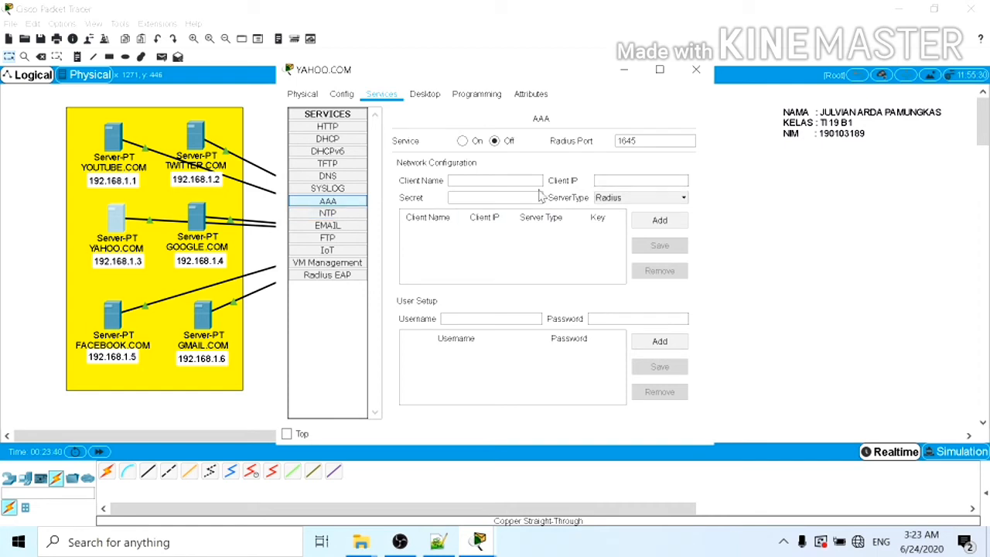
{"action": "left_click", "coordinate": [354, 215]}
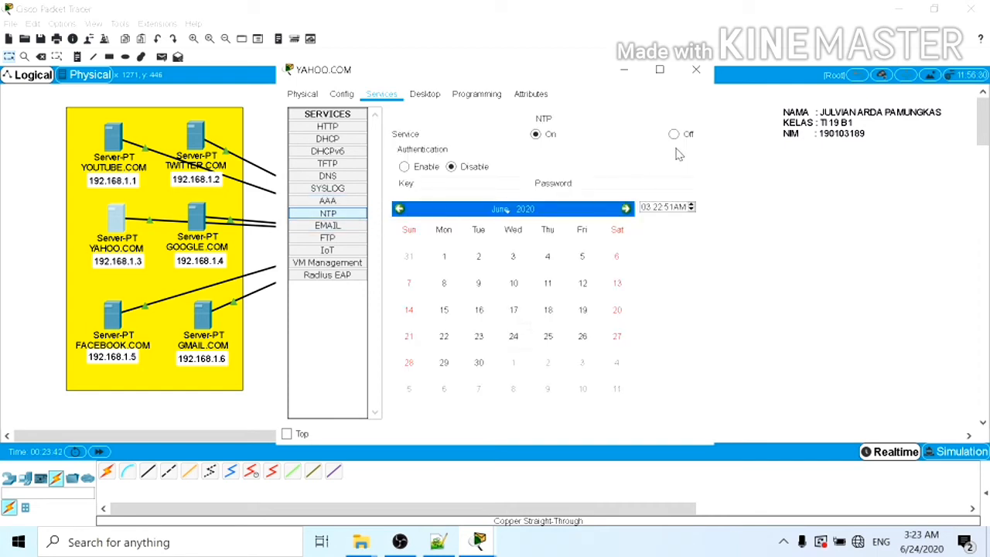
- Turn off the POP3 and SMTP email services on the YAHOO.COM server
{"action": "left_click", "coordinate": [347, 224]}
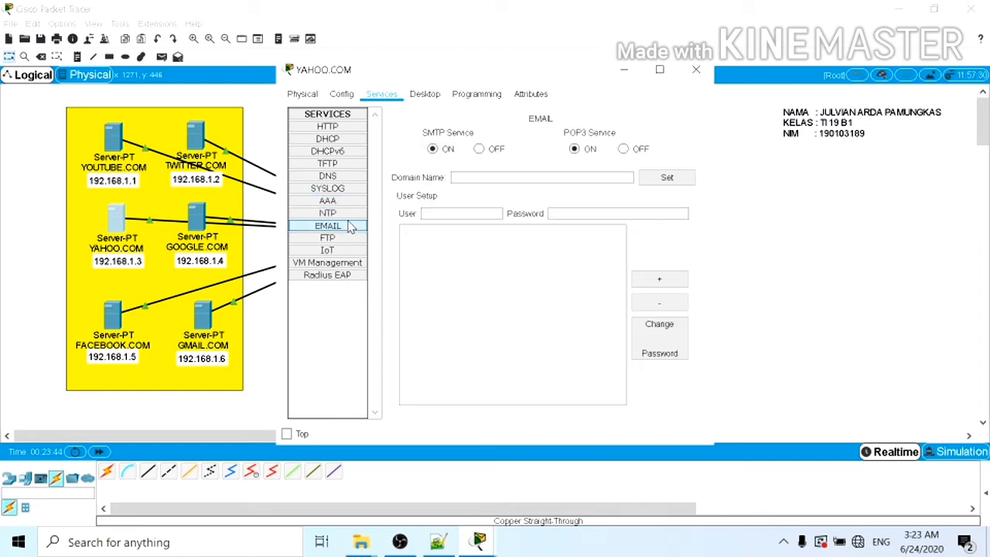
{"action": "left_click", "coordinate": [624, 149]}
{"action": "left_click", "coordinate": [479, 150]}
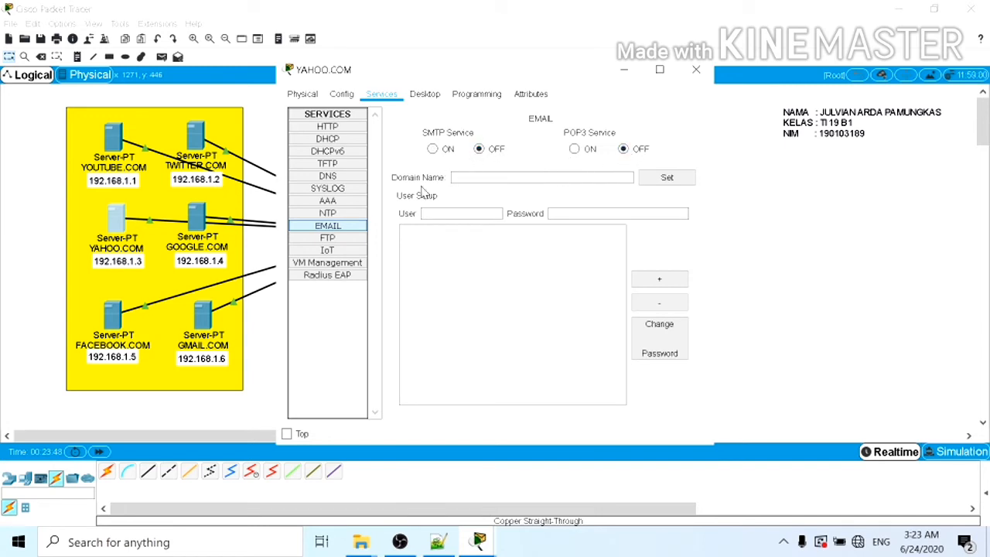
- Set the FTP, IoT and VM Management services to off on the YAHOO.COM server and close its configuration
{"action": "left_click", "coordinate": [348, 238]}
{"action": "left_click", "coordinate": [674, 139]}
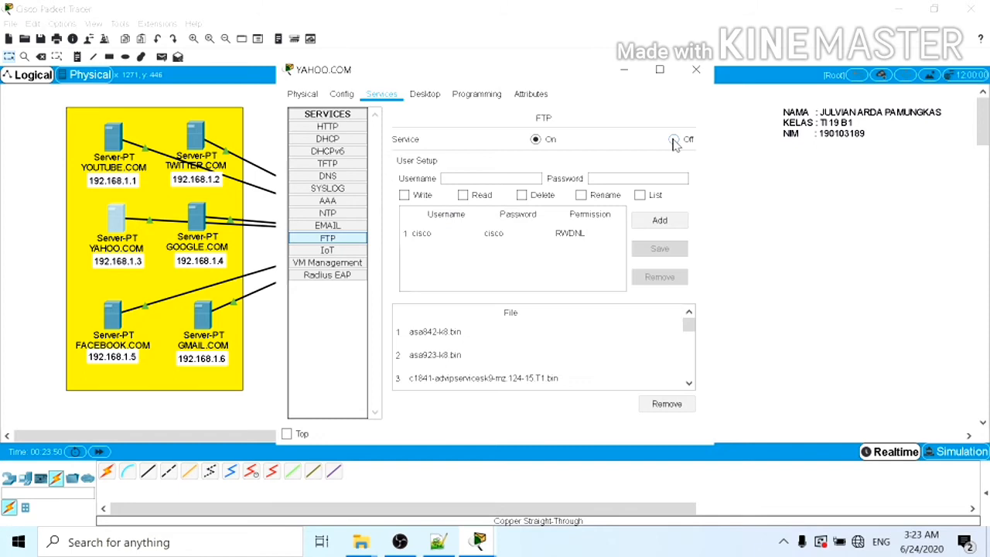
{"action": "left_click", "coordinate": [354, 251]}
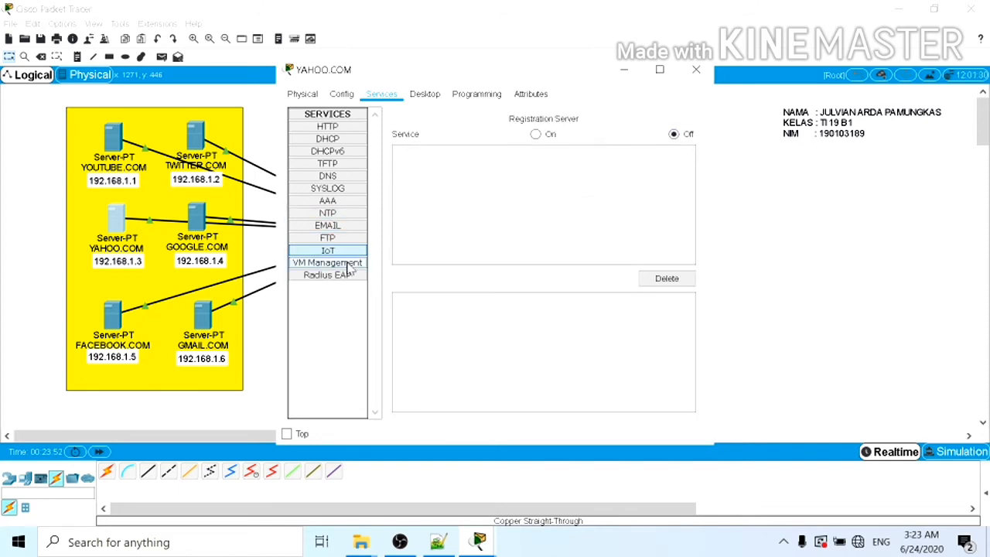
{"action": "left_click", "coordinate": [350, 265]}
{"action": "left_click", "coordinate": [673, 136]}
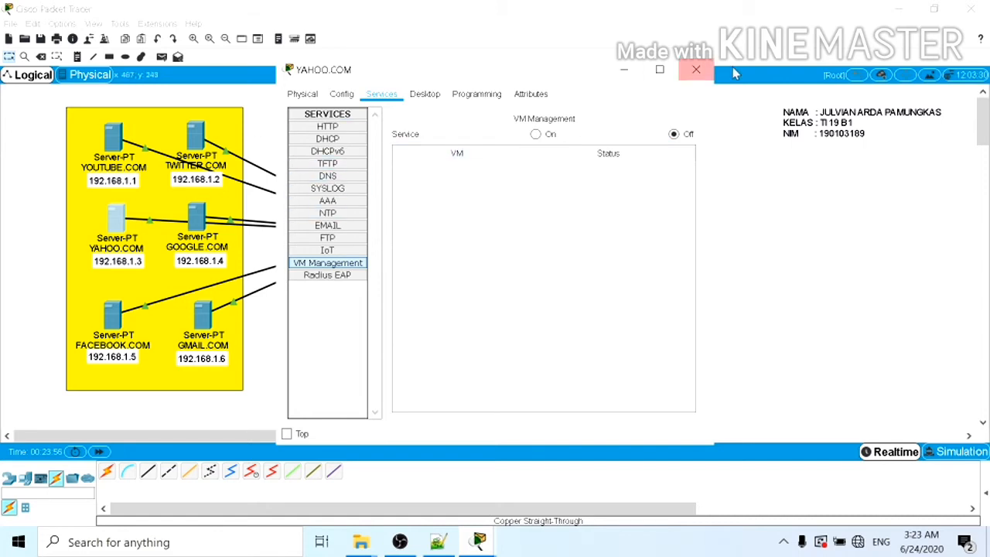
{"action": "left_click", "coordinate": [699, 73]}
- Replace the body of index.html on the GOOGLE.COM server's HTTP service with "WELCOME TO GOOGLE.COM" and save it, overwriting the existing file
{"action": "left_click", "coordinate": [195, 223]}
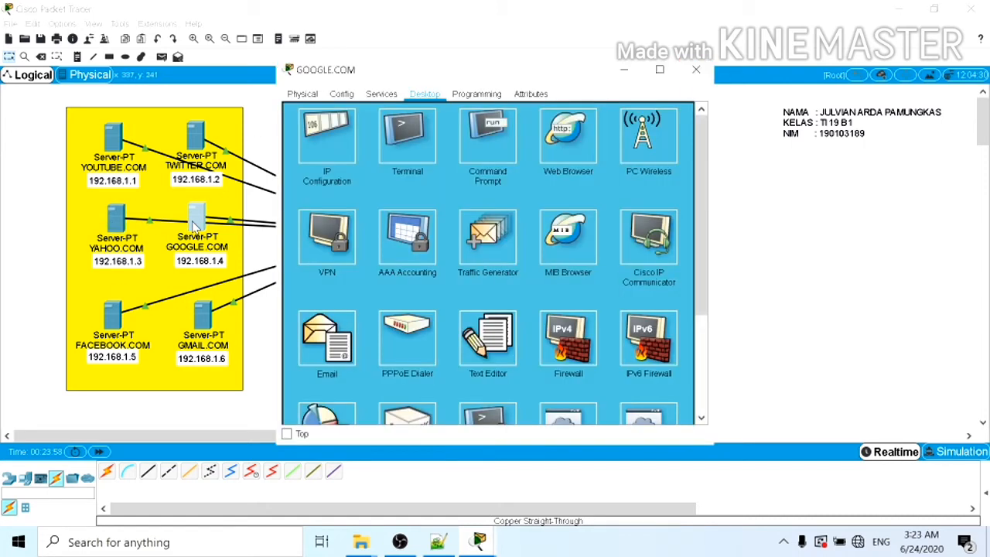
{"action": "left_click", "coordinate": [374, 95]}
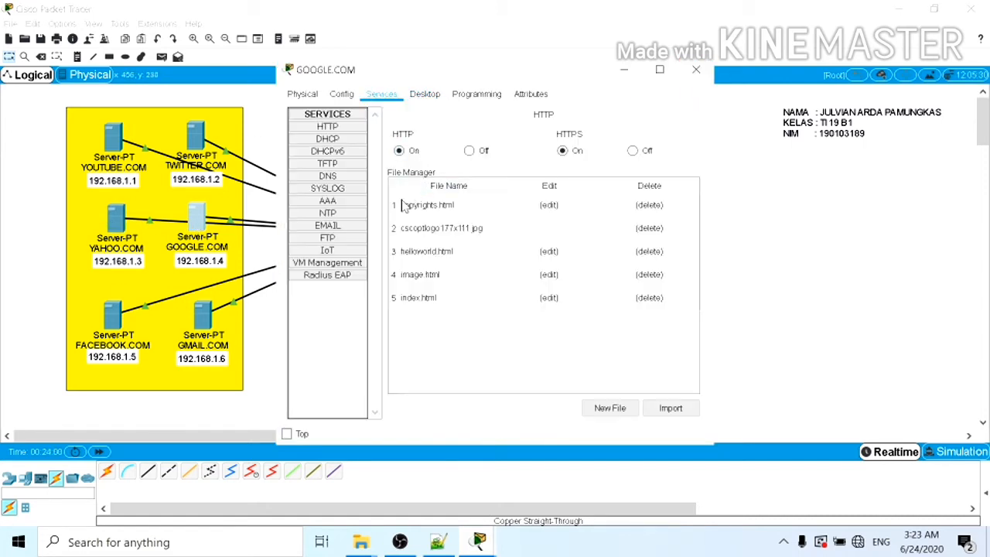
{"action": "left_click", "coordinate": [327, 126]}
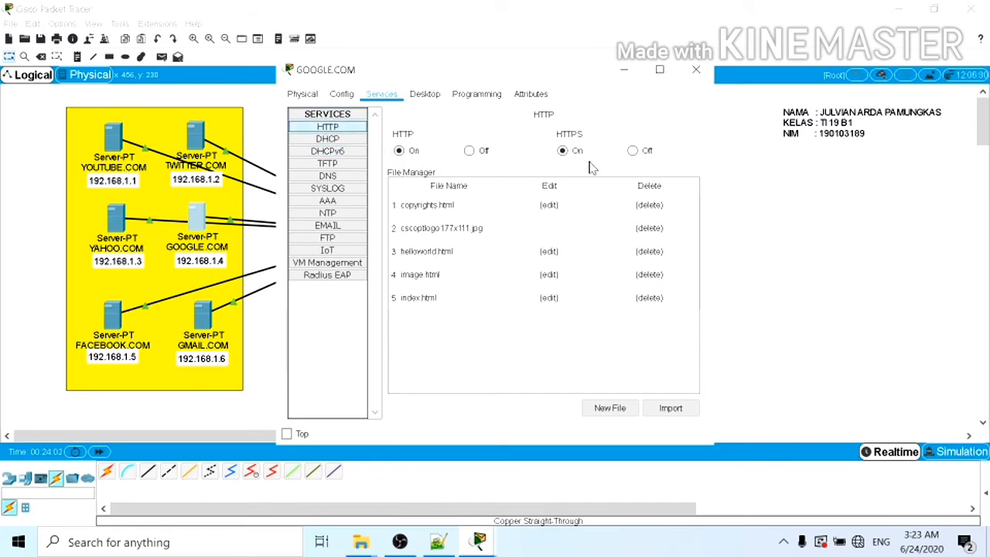
{"action": "left_click", "coordinate": [549, 297]}
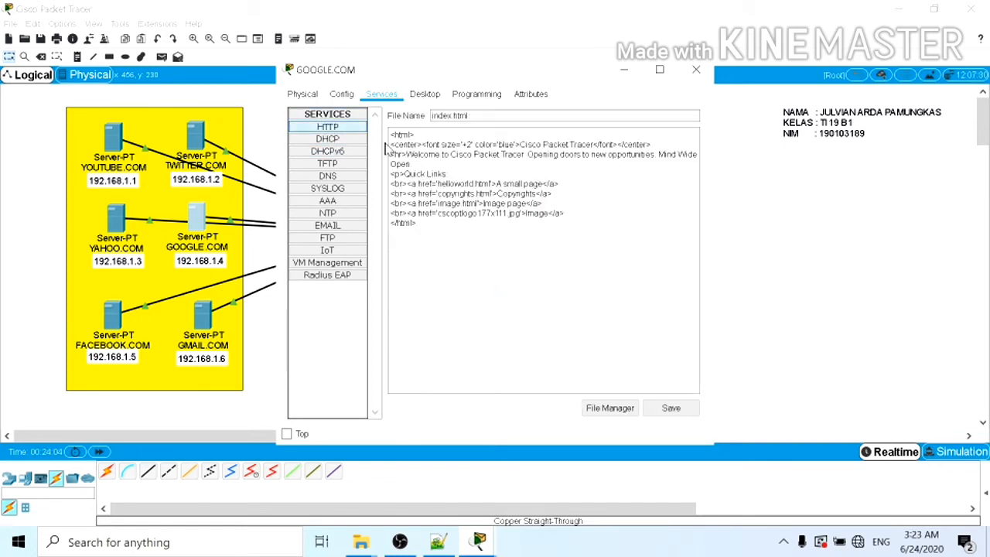
{"action": "left_click_drag", "start_coordinate": [391, 143], "coordinate": [561, 214]}
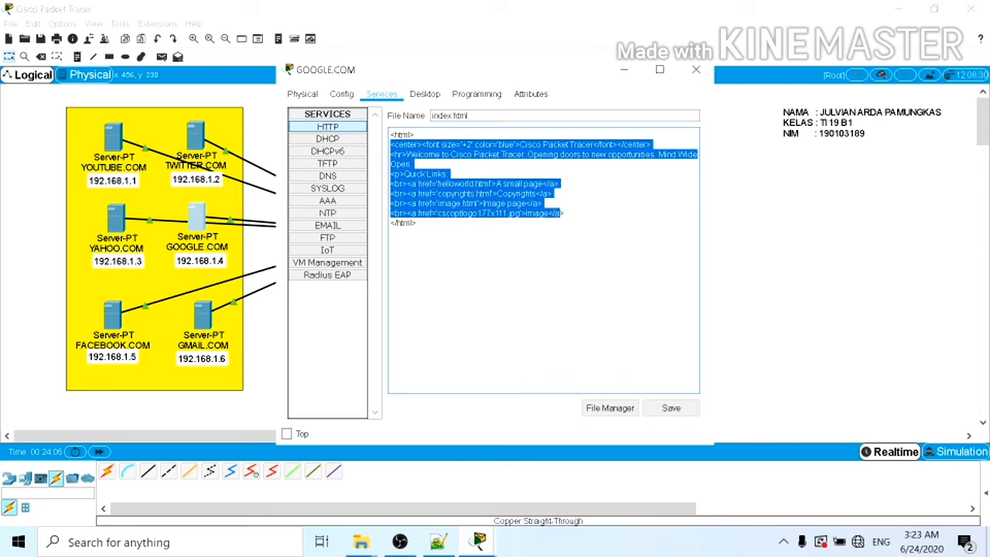
{"action": "type", "text": "WELCOME TO"}
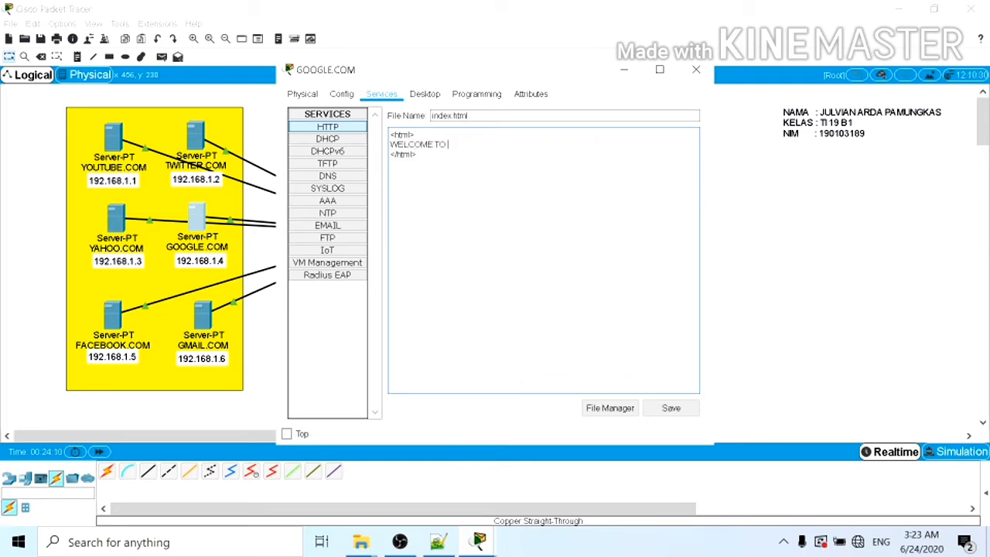
{"action": "type", "text": " GOOGLE.COM"}
{"action": "left_click", "coordinate": [682, 403]}
{"action": "left_click", "coordinate": [515, 280]}
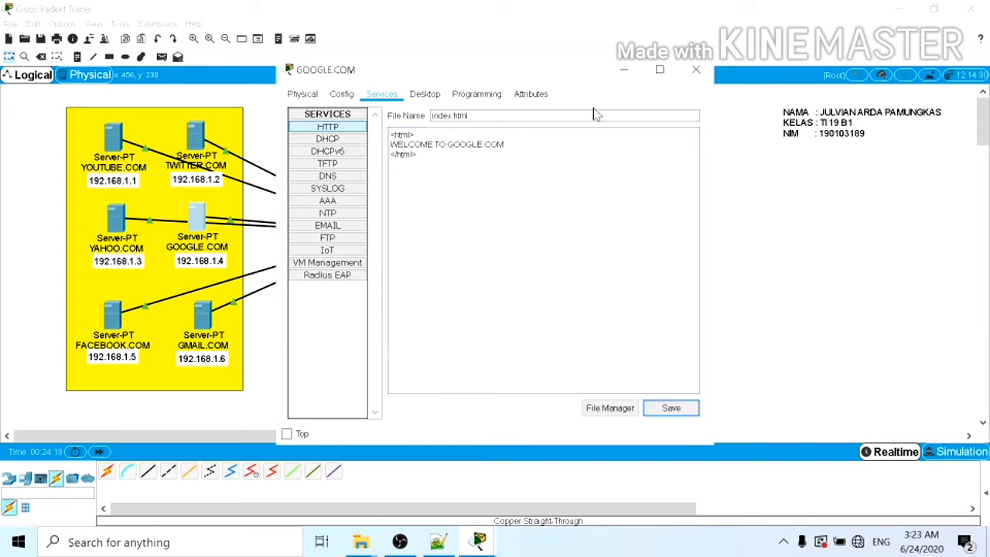
- Make sure the DHCP, DHCPv6, TFTP and DNS services are off on the GOOGLE.COM server
{"action": "left_click", "coordinate": [346, 139]}
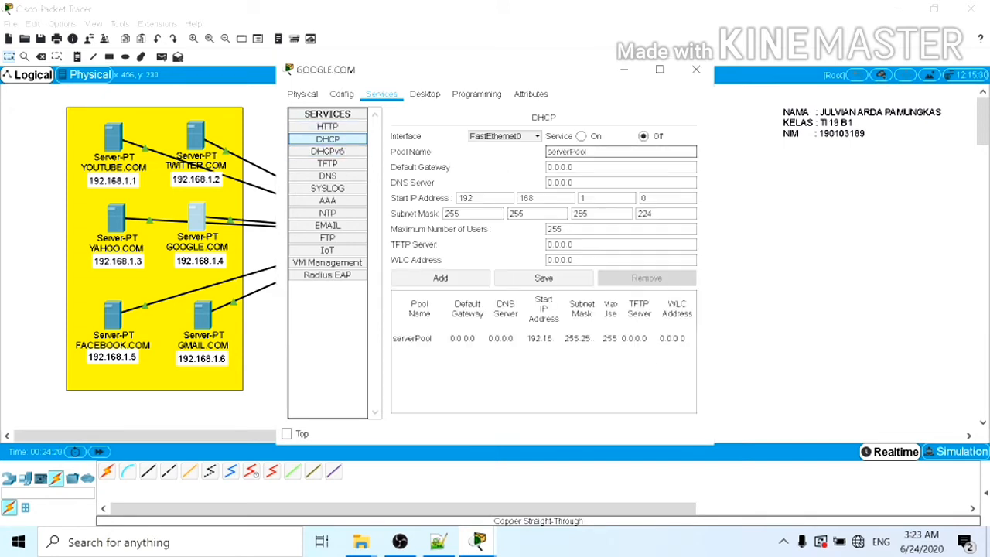
{"action": "left_click", "coordinate": [337, 153]}
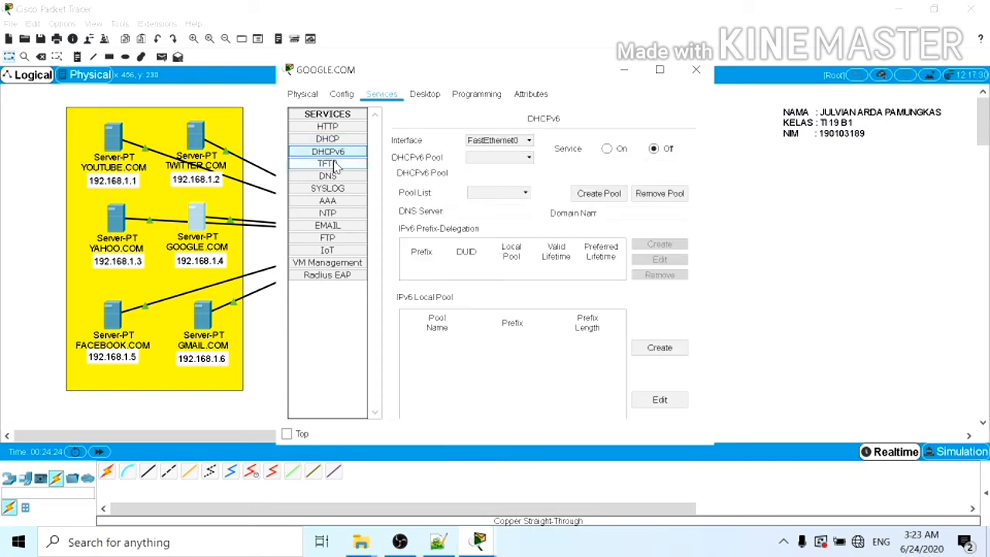
{"action": "left_click", "coordinate": [337, 166]}
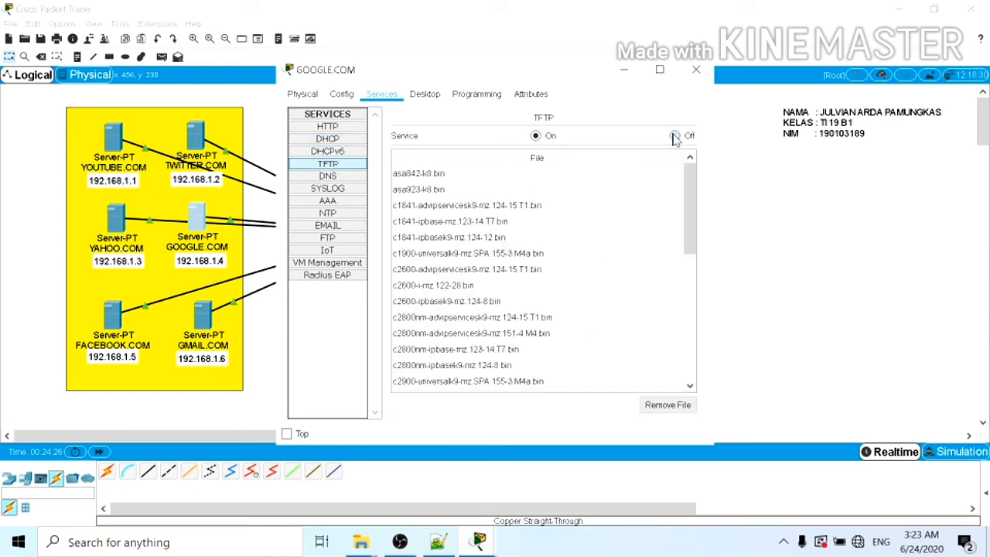
{"action": "left_click", "coordinate": [340, 177]}
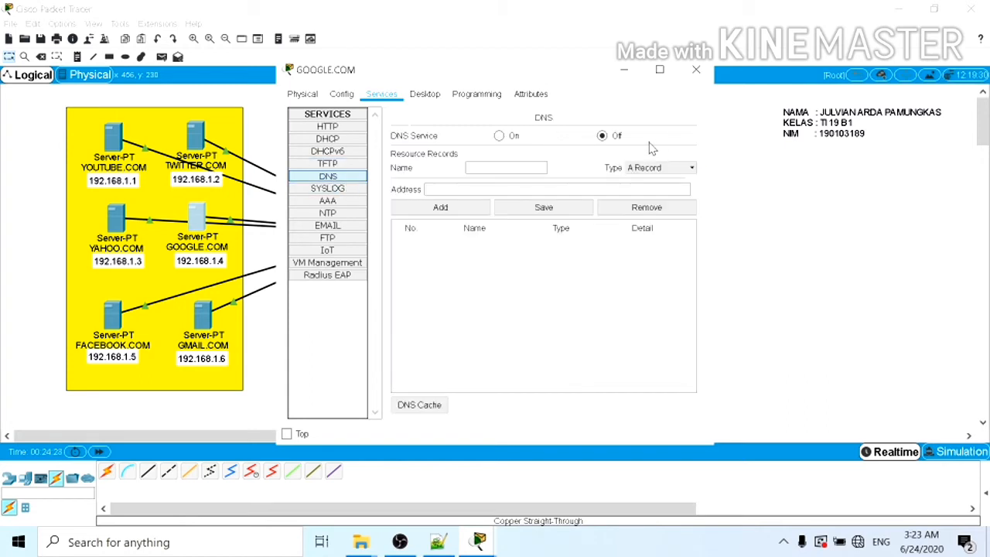
- Switch the Syslog, AAA and NTP services to off on the GOOGLE.COM server
{"action": "left_click", "coordinate": [346, 190]}
{"action": "left_click", "coordinate": [667, 150]}
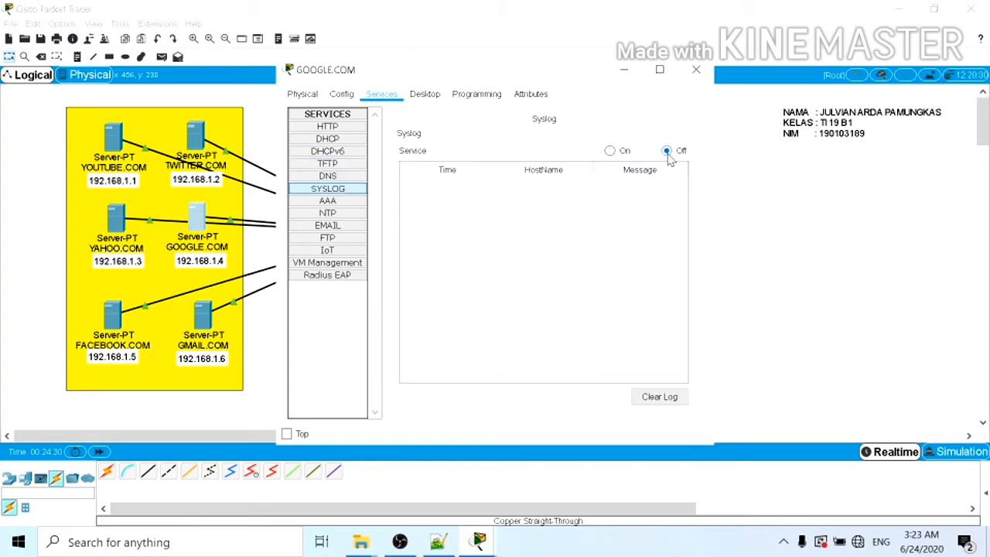
{"action": "left_click", "coordinate": [350, 203]}
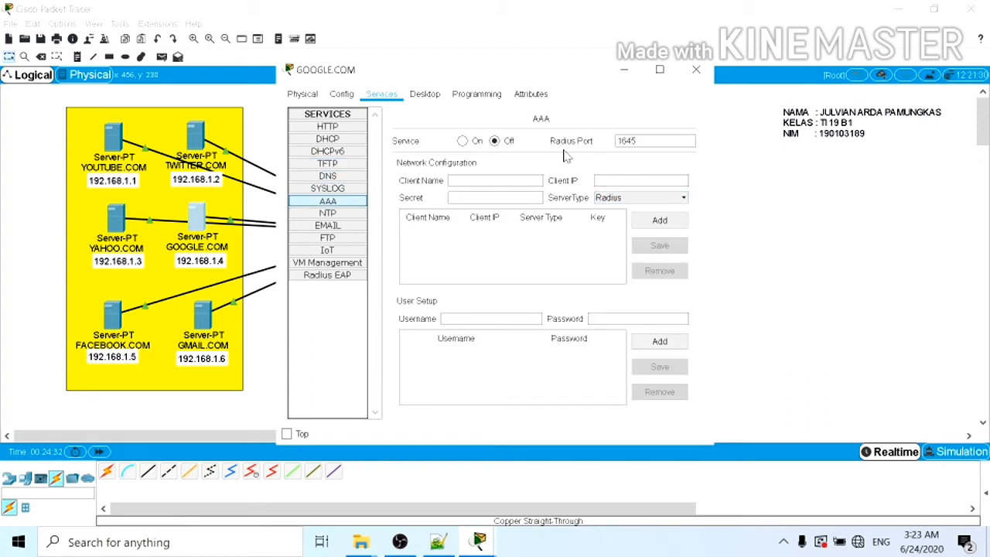
{"action": "left_click", "coordinate": [328, 213]}
{"action": "left_click", "coordinate": [674, 134]}
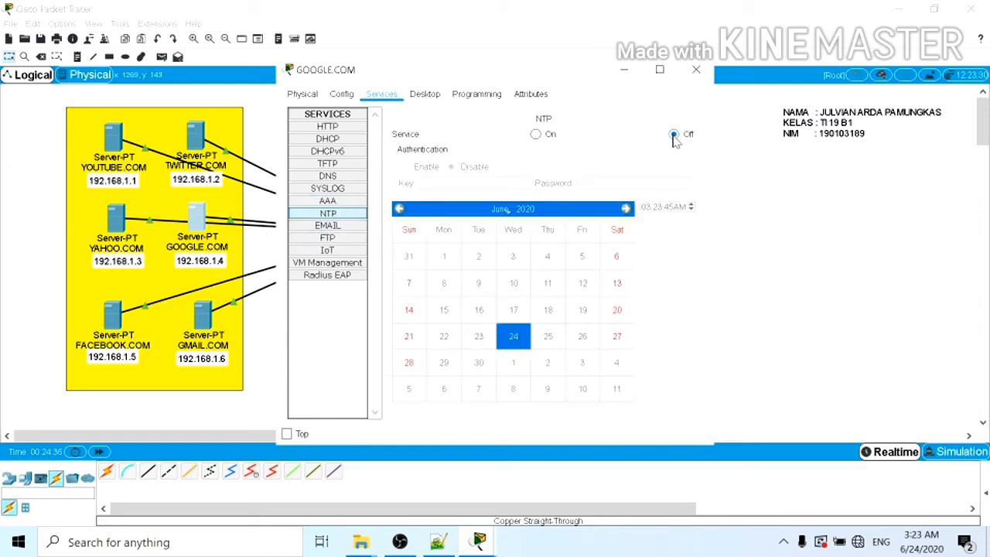
- Turn off the SMTP and POP3 email services on the GOOGLE.COM server
{"action": "left_click", "coordinate": [352, 228]}
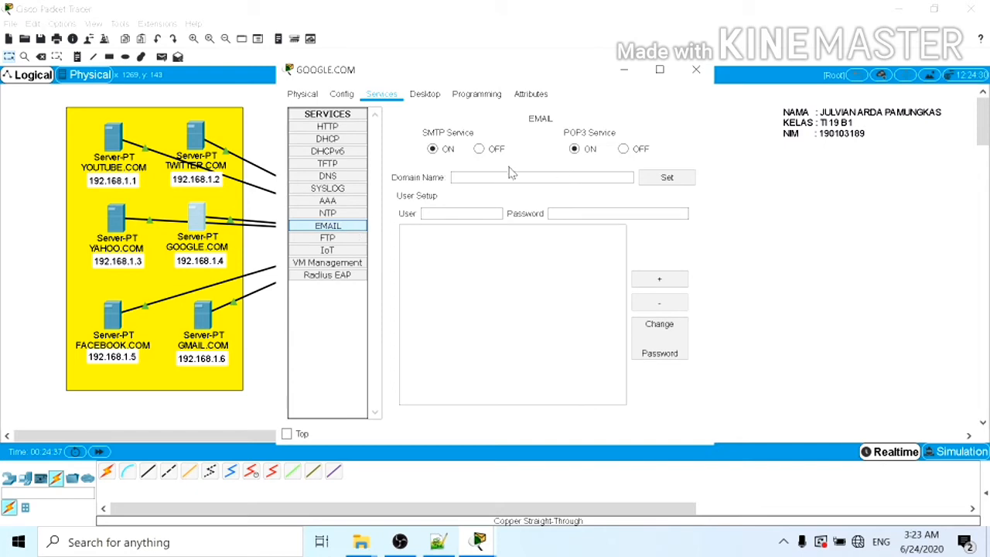
{"action": "left_click", "coordinate": [480, 149]}
{"action": "left_click", "coordinate": [624, 150]}
- Turn off the FTP service on the GOOGLE.COM server, check that IoT and VM Management are off, and close its window
{"action": "left_click", "coordinate": [327, 237]}
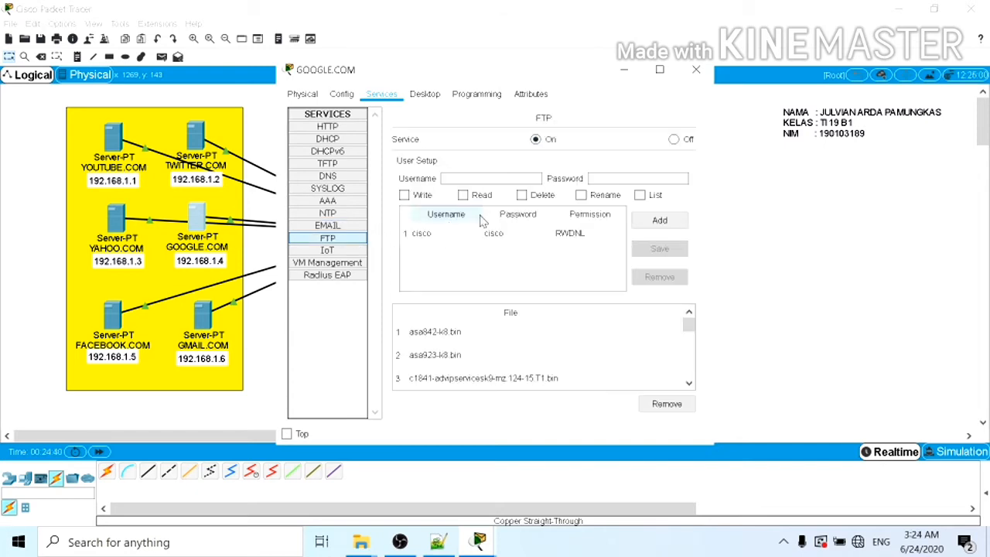
{"action": "left_click", "coordinate": [673, 140]}
{"action": "left_click", "coordinate": [327, 250]}
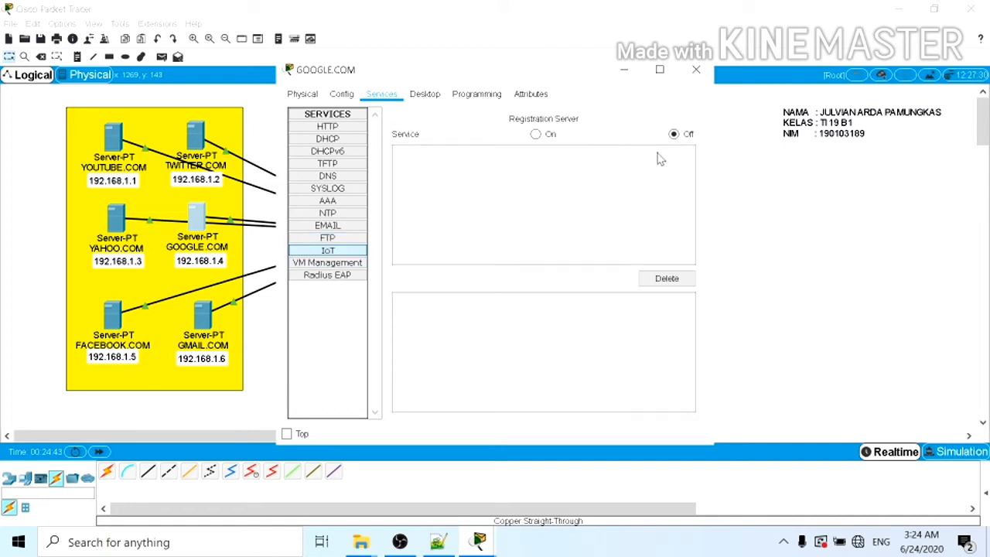
{"action": "left_click", "coordinate": [327, 262]}
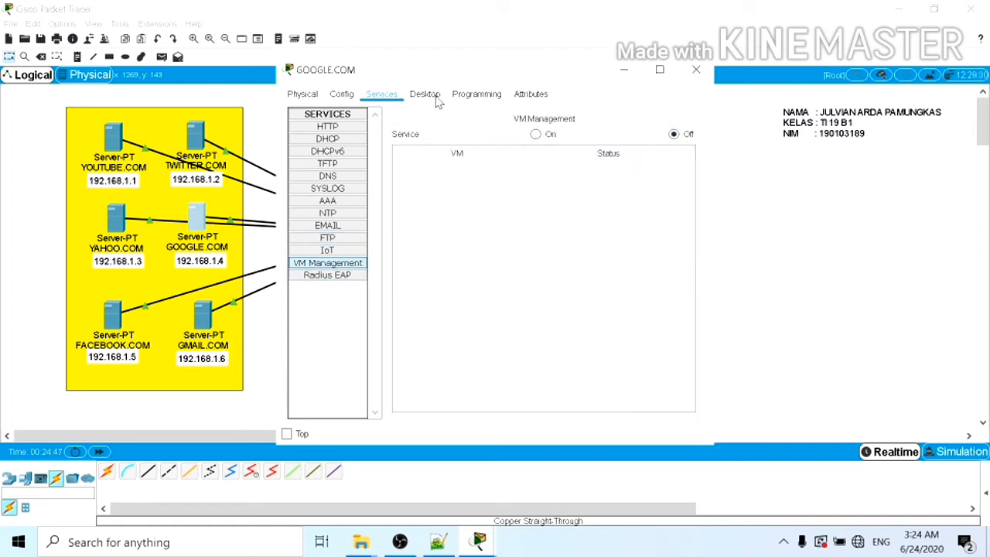
{"action": "left_click", "coordinate": [696, 70]}
- Replace the body of index.html on the FACEBOOK.COM server's HTTP service with "WELCOME TO FACEBOOK.COM" and save it, overwriting the existing file
{"action": "left_click", "coordinate": [111, 317]}
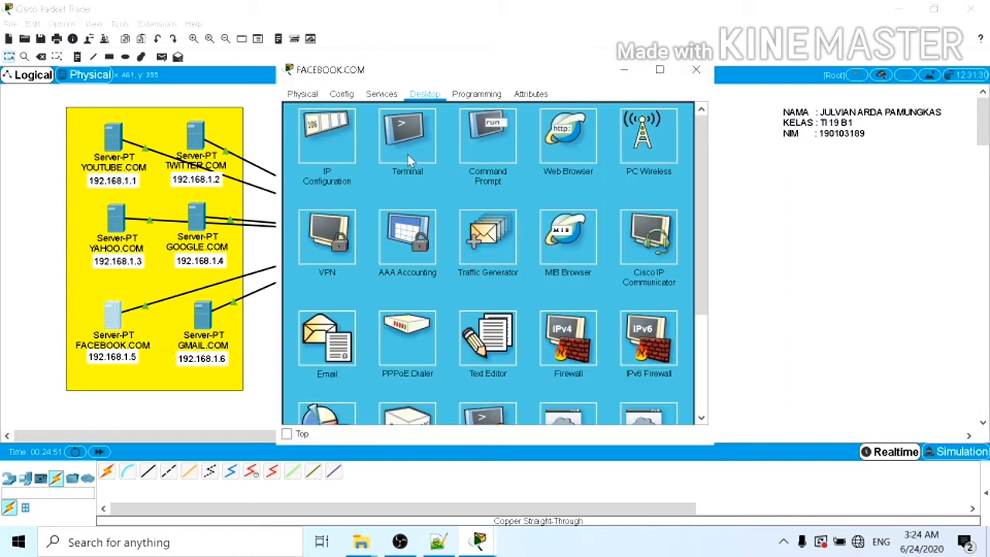
{"action": "left_click", "coordinate": [382, 93]}
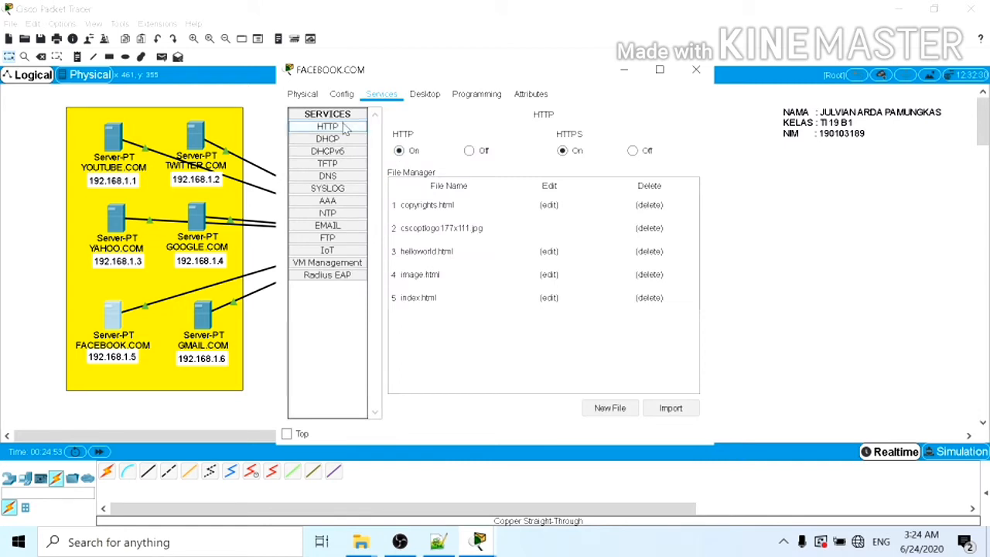
{"action": "left_click", "coordinate": [550, 299]}
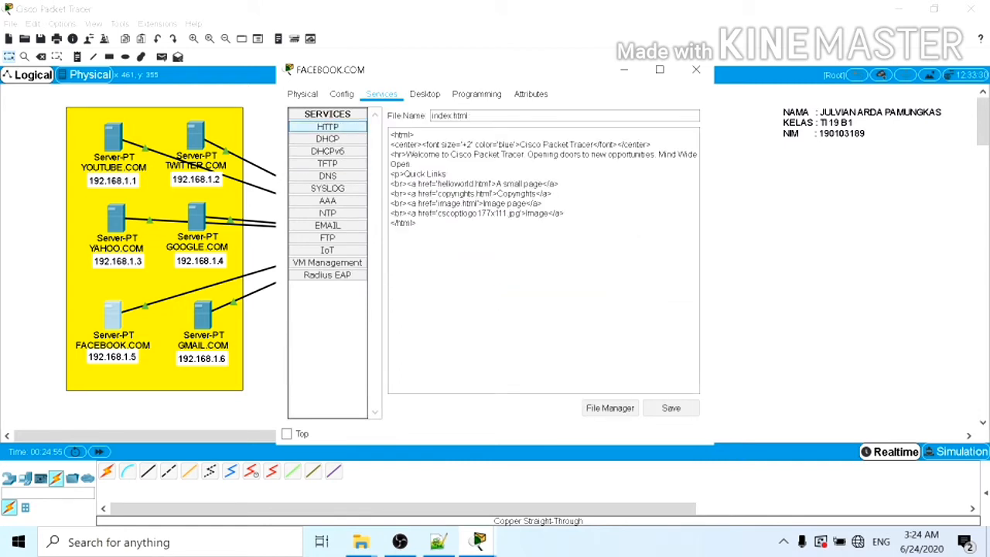
{"action": "key", "text": "shift+Down"}
{"action": "key", "text": "shift+Down"}
{"action": "key", "text": "shift+Down"}
{"action": "key", "text": "shift+Down"}
{"action": "key", "text": "shift+Down"}
{"action": "key", "text": "shift+Down"}
{"action": "key", "text": "shift+Down"}
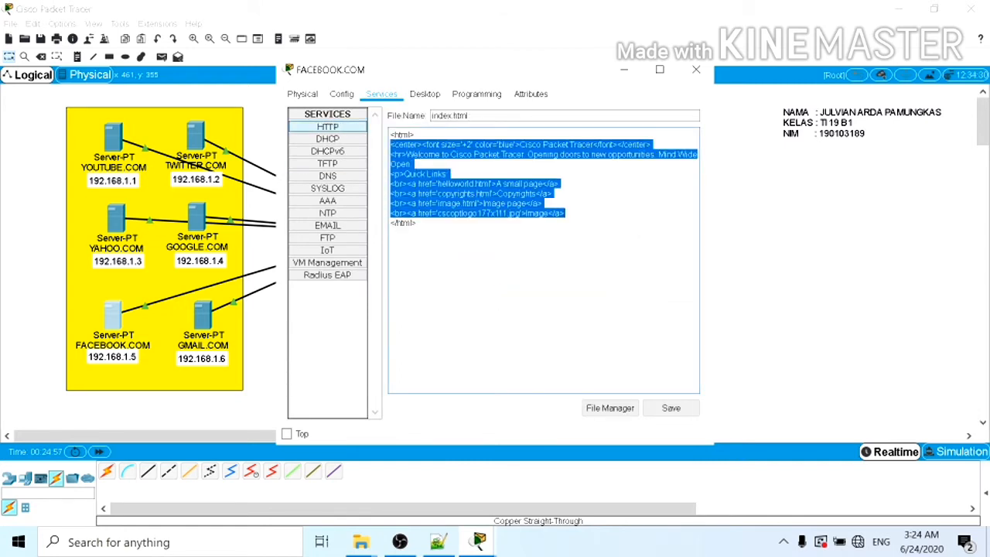
{"action": "key", "text": "Delete"}
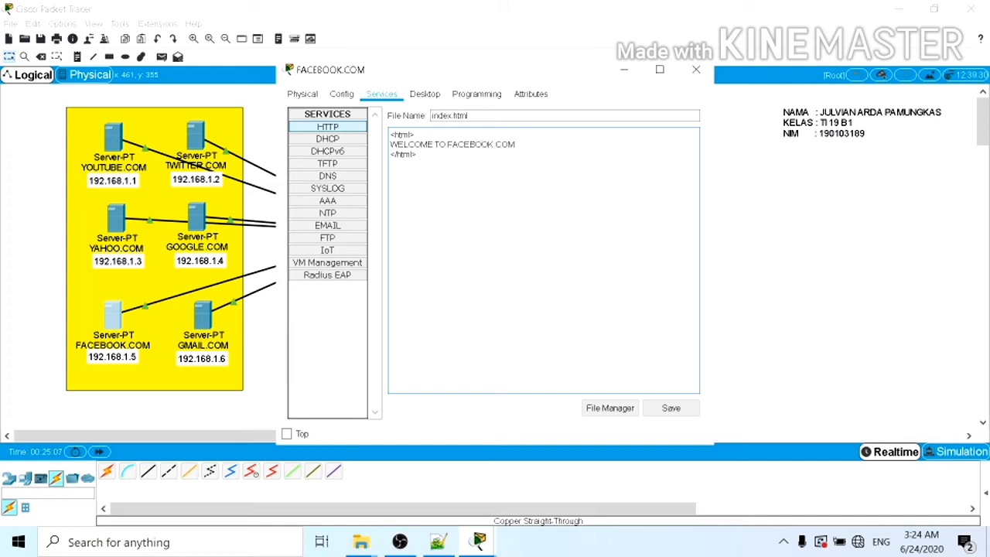
{"action": "left_click", "coordinate": [670, 409]}
{"action": "left_click", "coordinate": [525, 282]}
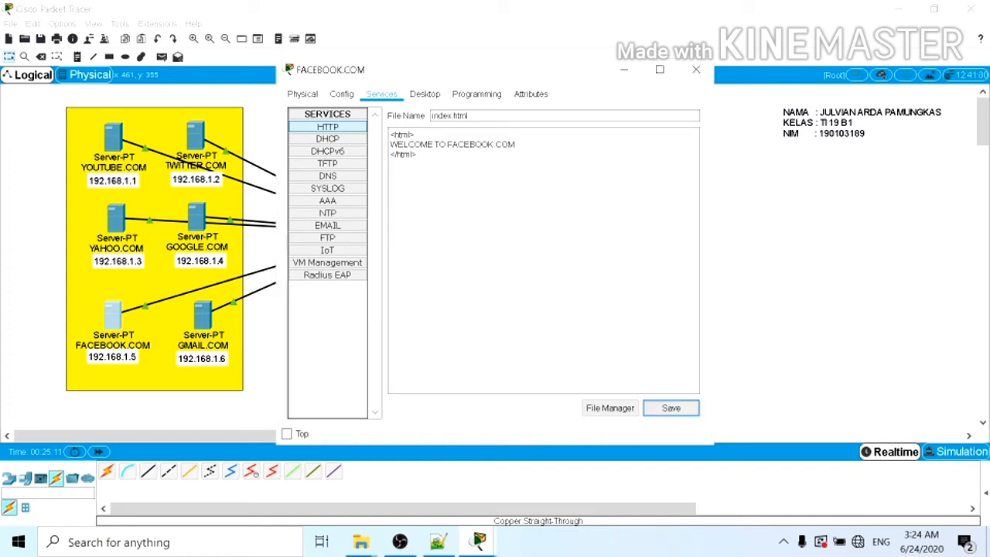
- Check that HTTP and HTTPS are on and that DHCP, DHCPv6 and DNS are off on the FACEBOOK.COM server
{"action": "left_click", "coordinate": [352, 129]}
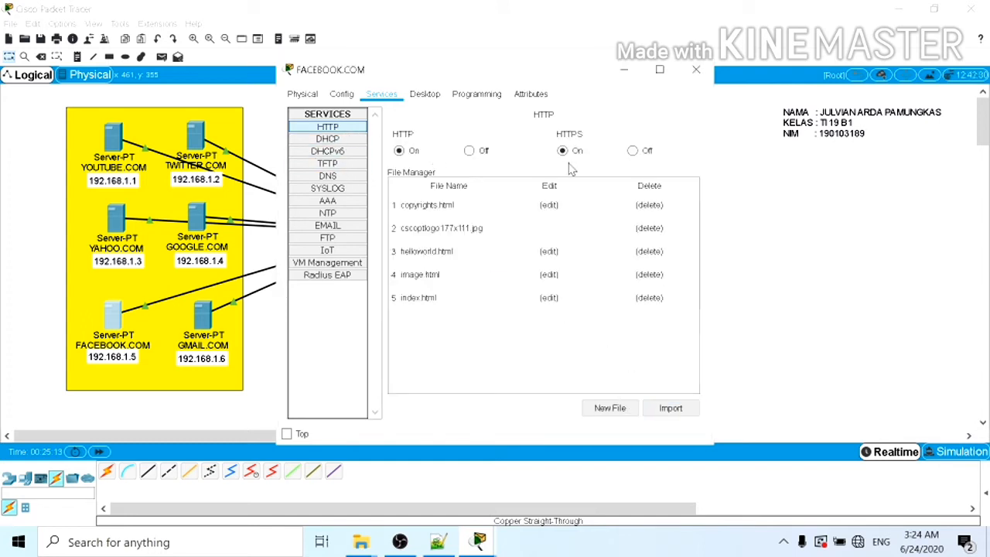
{"action": "left_click", "coordinate": [352, 140]}
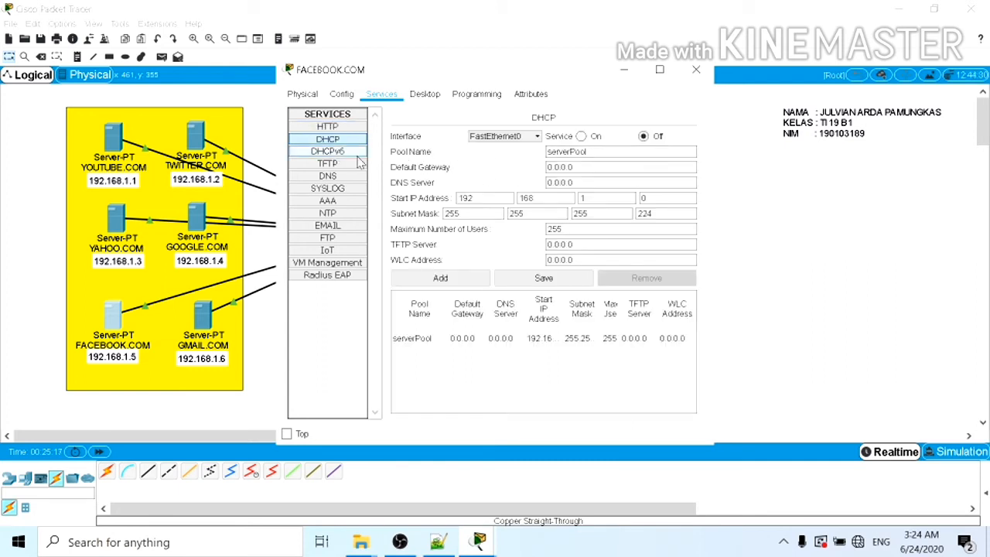
{"action": "left_click", "coordinate": [331, 151]}
{"action": "left_click", "coordinate": [337, 179]}
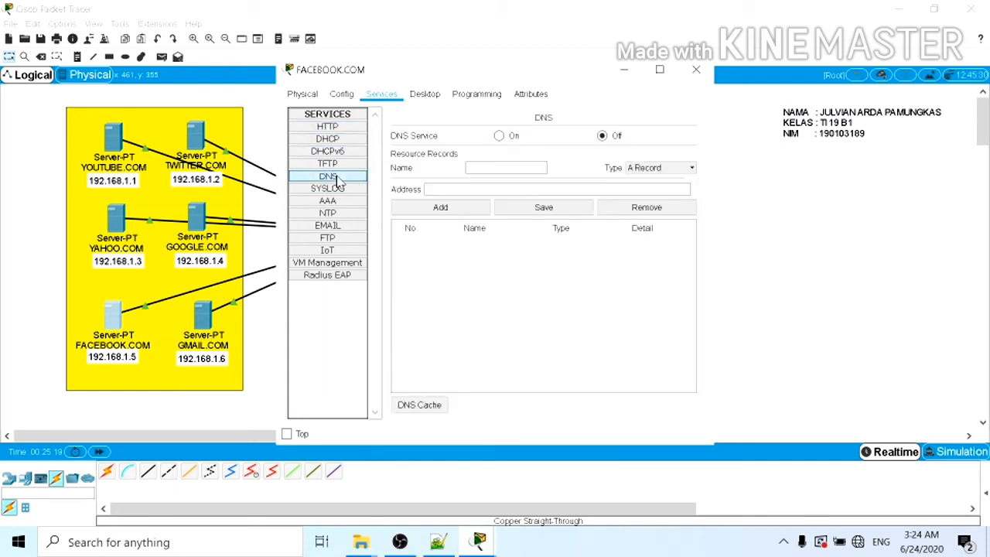
- Turn off the Syslog and NTP services on the FACEBOOK.COM server, checking that AAA is off as well
{"action": "left_click", "coordinate": [341, 189]}
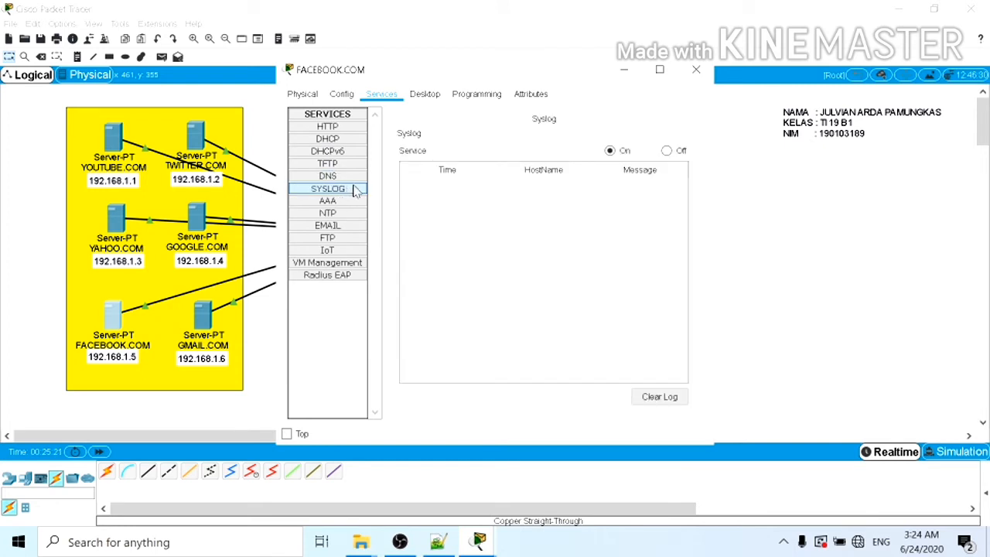
{"action": "left_click", "coordinate": [667, 150]}
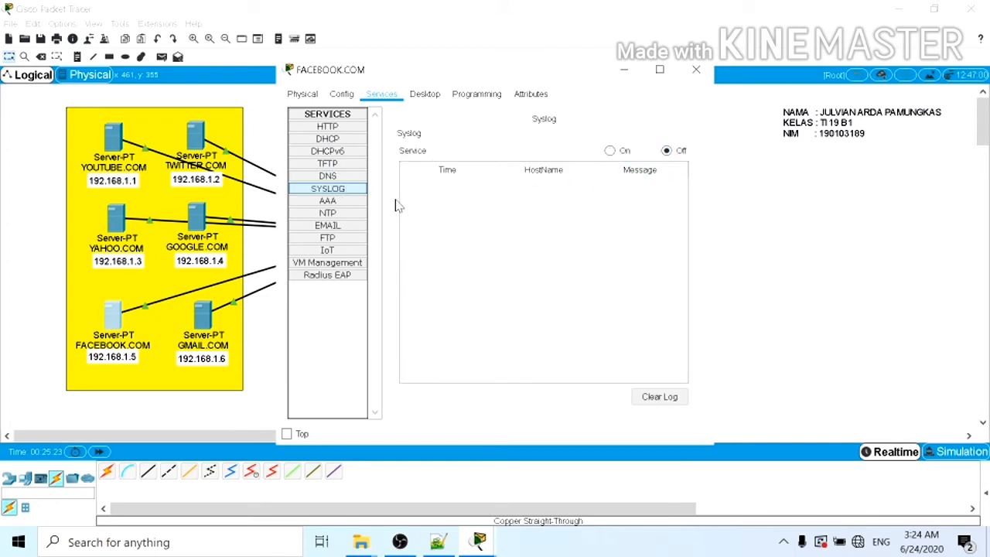
{"action": "left_click", "coordinate": [365, 202]}
{"action": "left_click", "coordinate": [359, 215]}
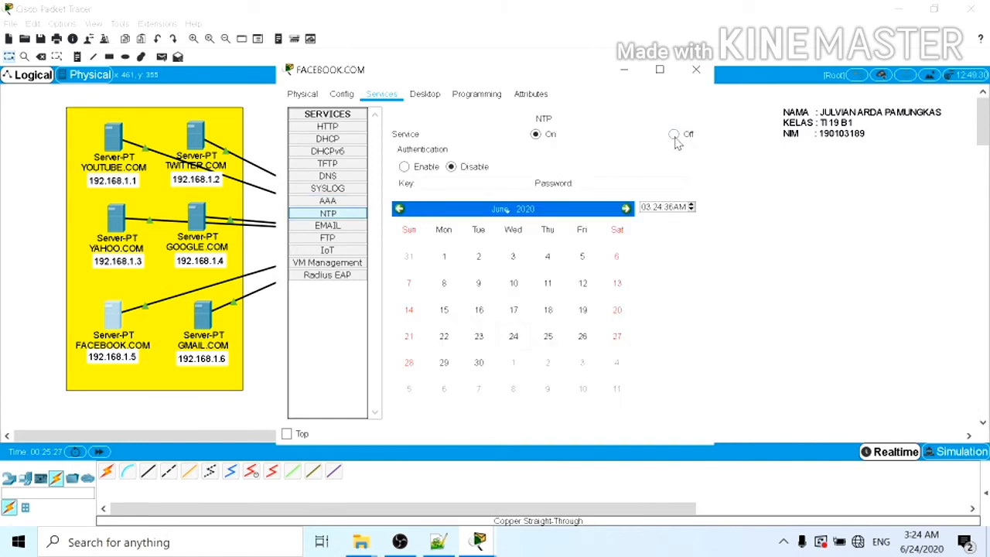
{"action": "left_click", "coordinate": [673, 136]}
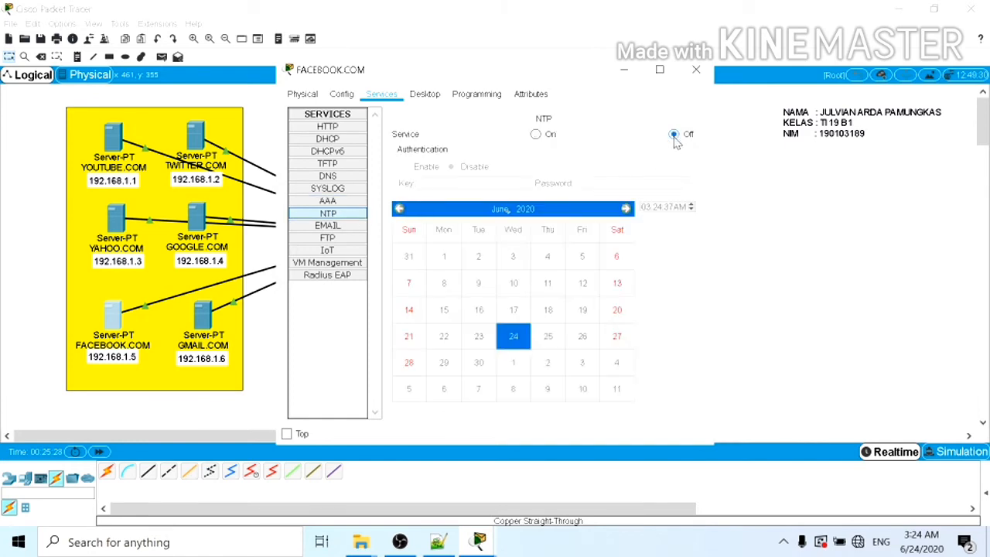
- Turn off the SMTP and POP3 email services on the FACEBOOK.COM server
{"action": "left_click", "coordinate": [351, 228]}
{"action": "left_click", "coordinate": [480, 149]}
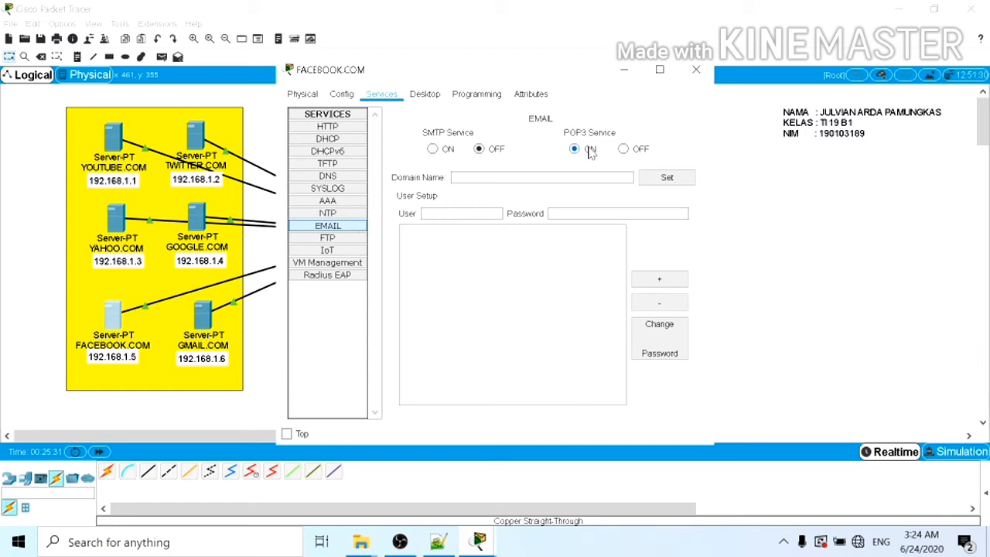
{"action": "left_click", "coordinate": [623, 149]}
- Turn off the FTP service on the FACEBOOK.COM server, make sure IoT and VM Management are off, and close its window
{"action": "left_click", "coordinate": [325, 238]}
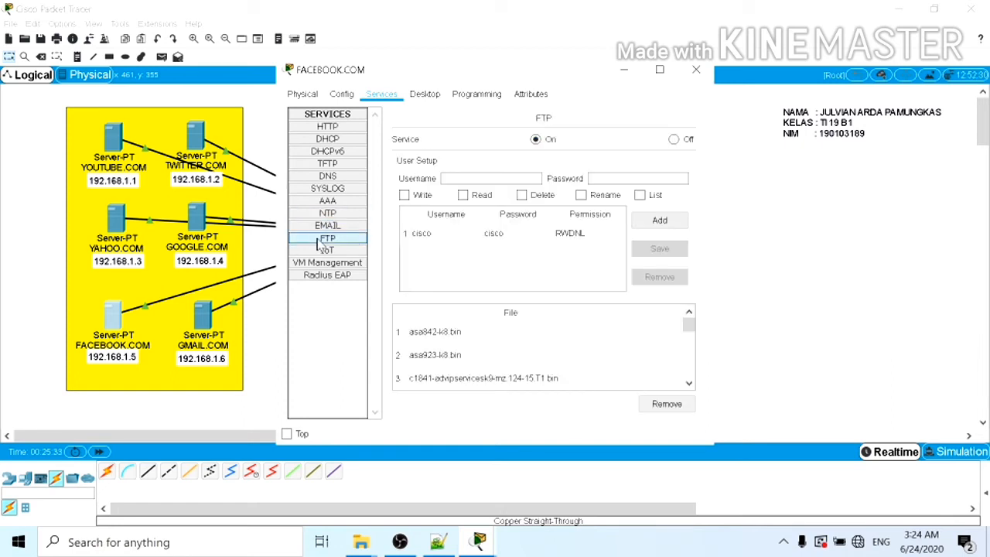
{"action": "left_click", "coordinate": [673, 140]}
{"action": "left_click", "coordinate": [364, 251]}
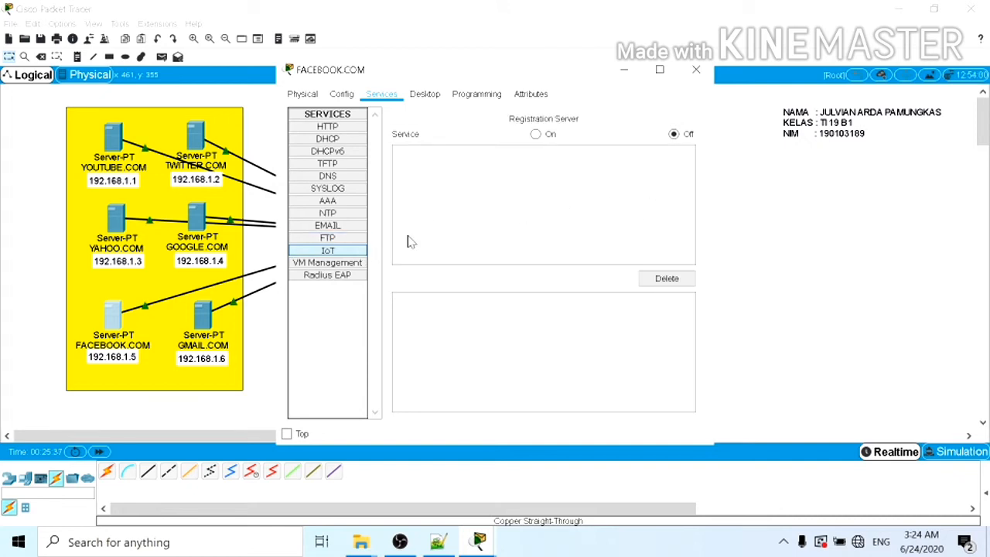
{"action": "left_click", "coordinate": [357, 263]}
{"action": "left_click", "coordinate": [673, 134]}
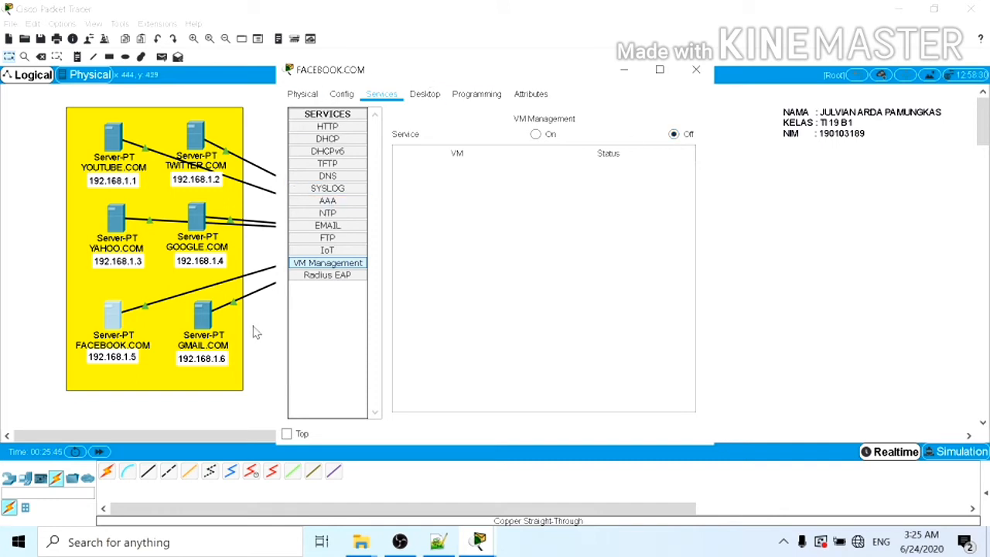
{"action": "left_click", "coordinate": [696, 70]}
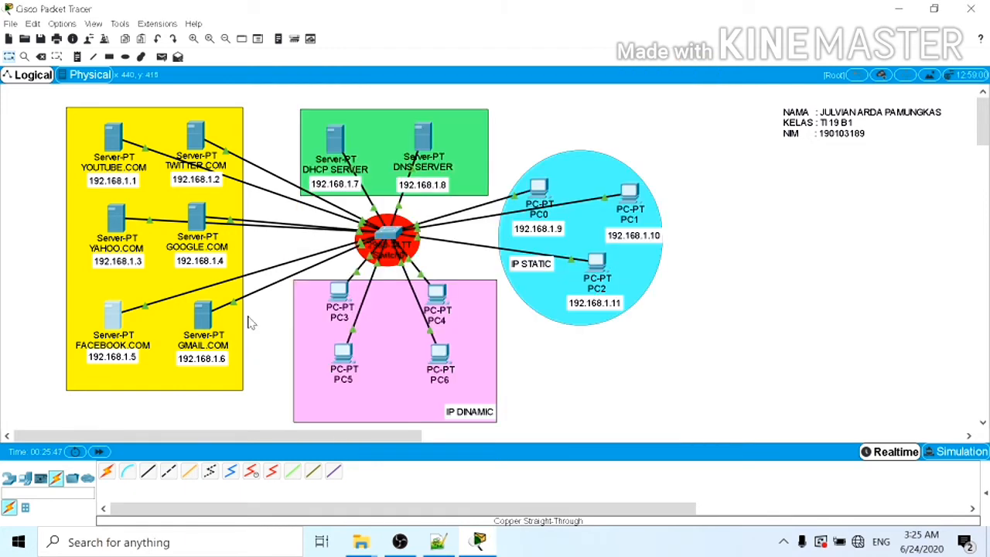
- Replace the body of index.html on the GMAIL.COM server's HTTP service with "WELCOME TO GMAIL.COM" and save it, overwriting the existing file
{"action": "left_click", "coordinate": [203, 325]}
{"action": "left_click", "coordinate": [381, 96]}
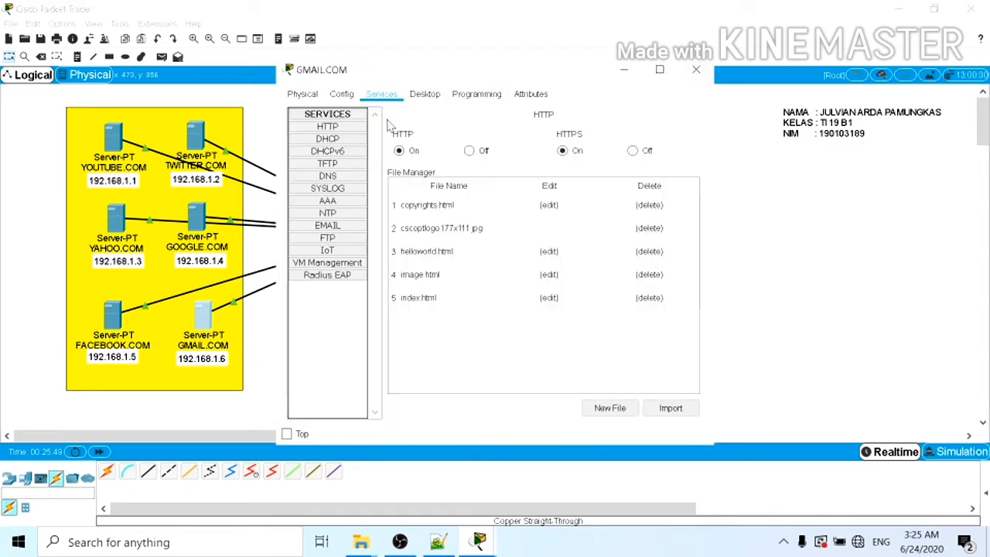
{"action": "left_click", "coordinate": [550, 297]}
{"action": "left_click_drag", "start_coordinate": [391, 144], "coordinate": [563, 213]}
{"action": "key", "text": "BackSpace"}
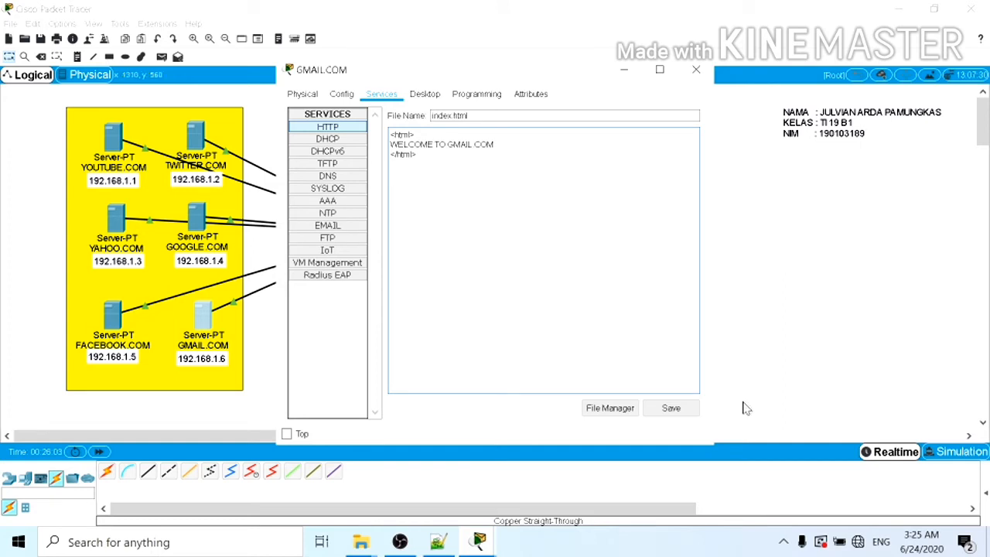
{"action": "left_click", "coordinate": [671, 408]}
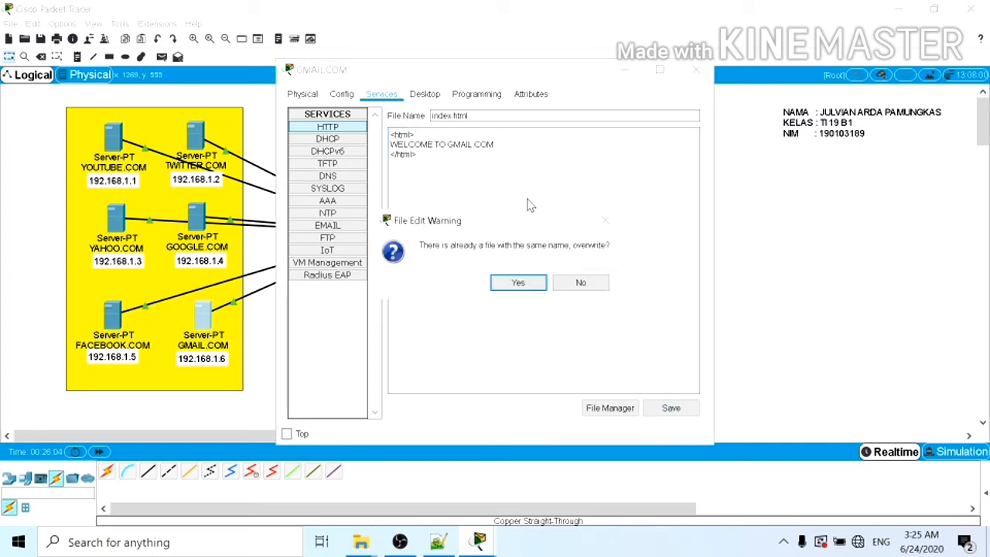
{"action": "left_click", "coordinate": [518, 282]}
- Check that HTTP and HTTPS are on and that DHCP, DHCPv6, TFTP and DNS are off on the GMAIL.COM server
{"action": "left_click", "coordinate": [347, 144]}
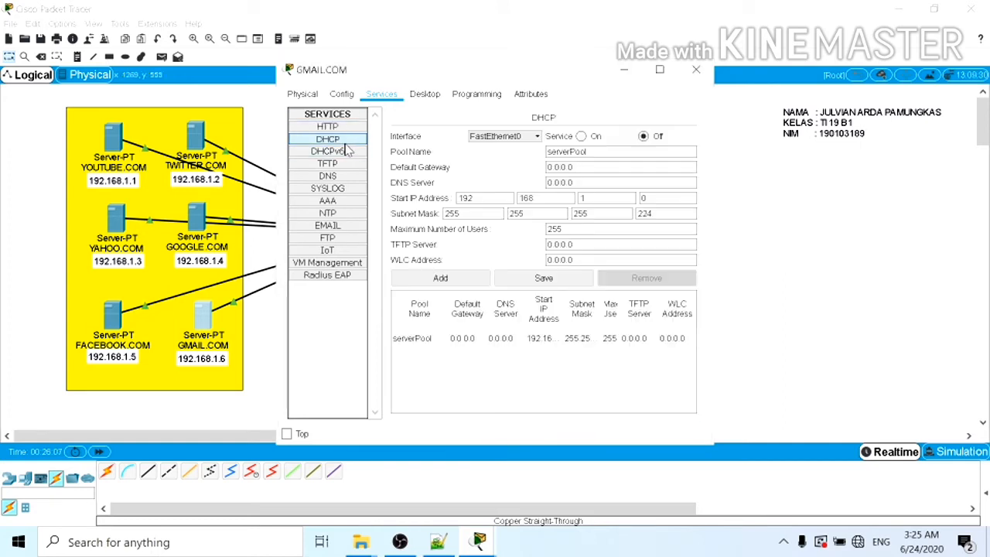
{"action": "left_click", "coordinate": [350, 128]}
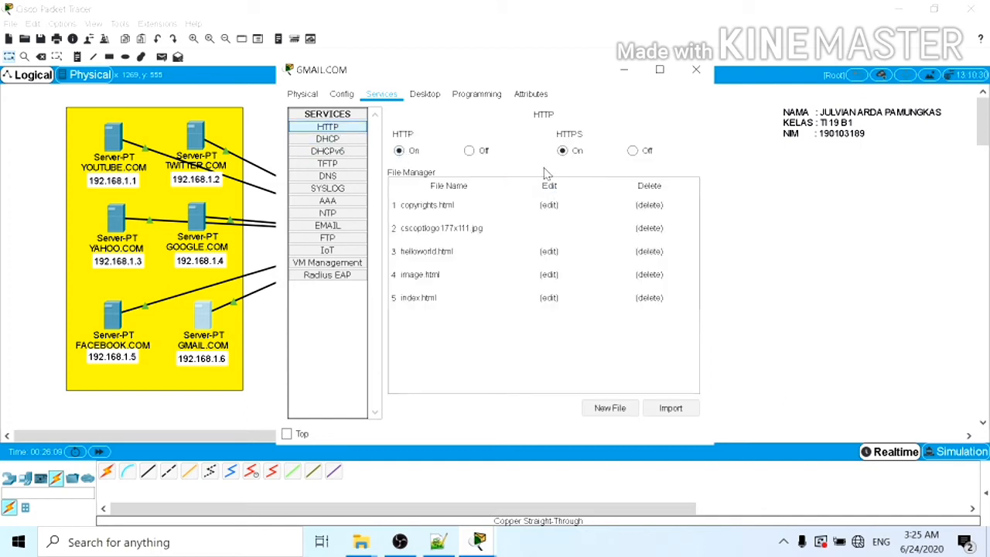
{"action": "left_click", "coordinate": [354, 137]}
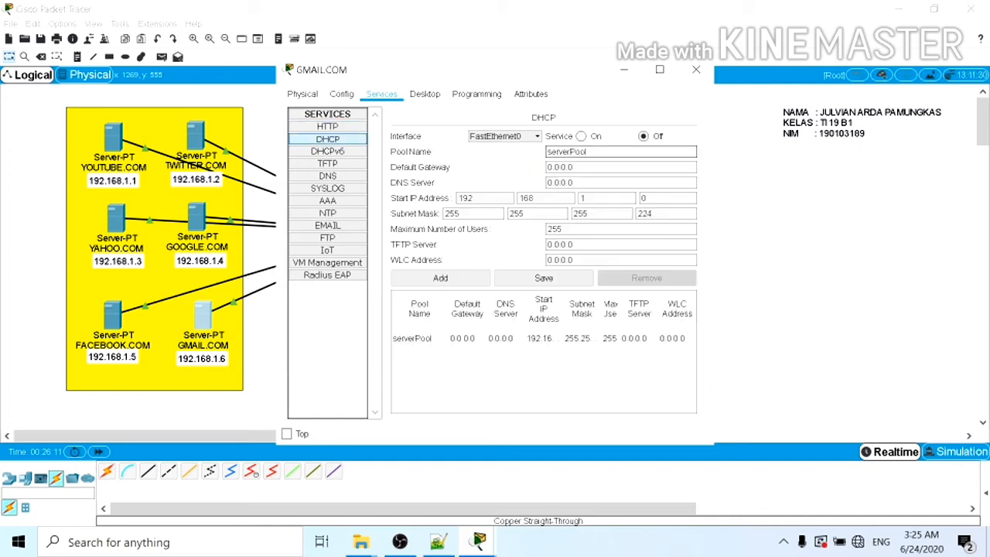
{"action": "left_click", "coordinate": [340, 152]}
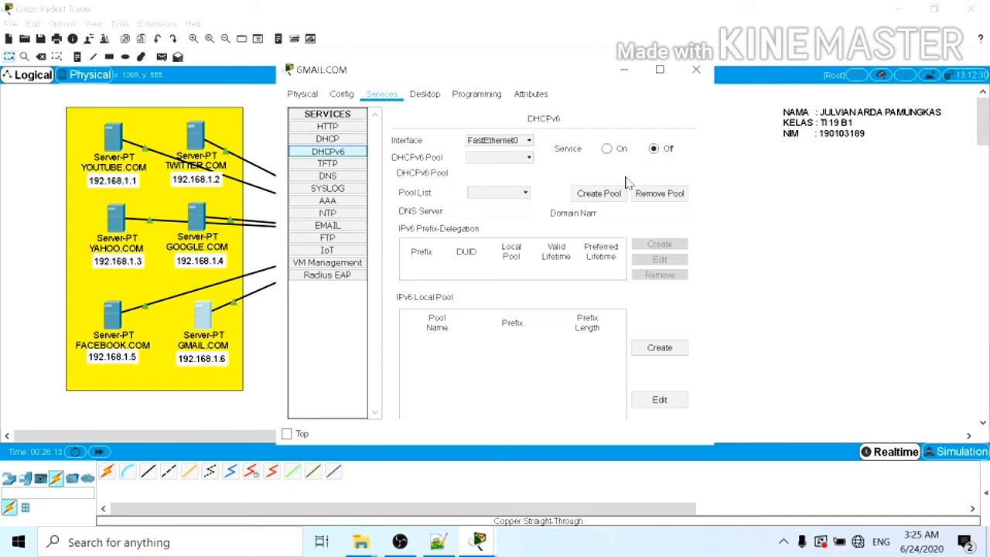
{"action": "left_click", "coordinate": [317, 164]}
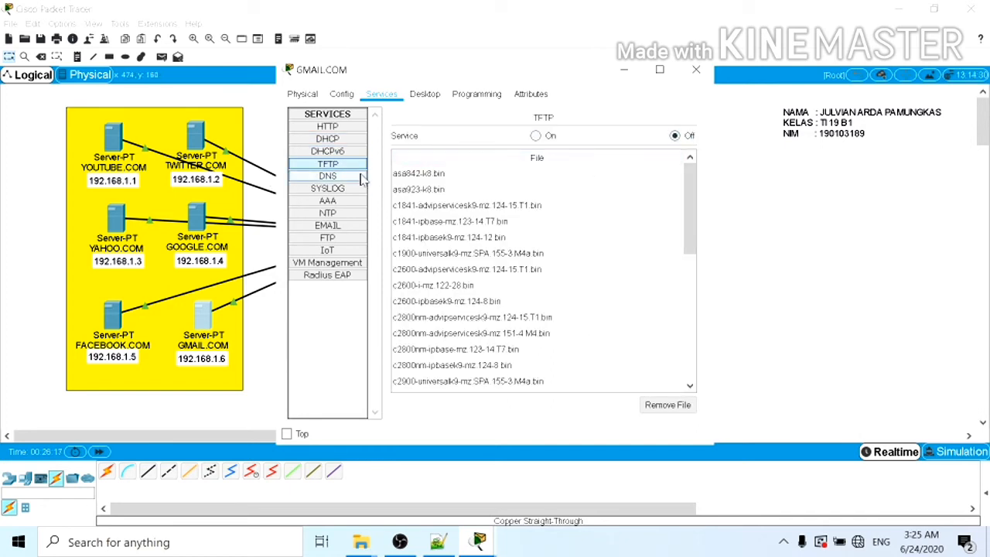
{"action": "left_click", "coordinate": [361, 177]}
- Turn off the Syslog and NTP services on the GMAIL.COM server, checking that AAA is off as well
{"action": "left_click", "coordinate": [343, 190]}
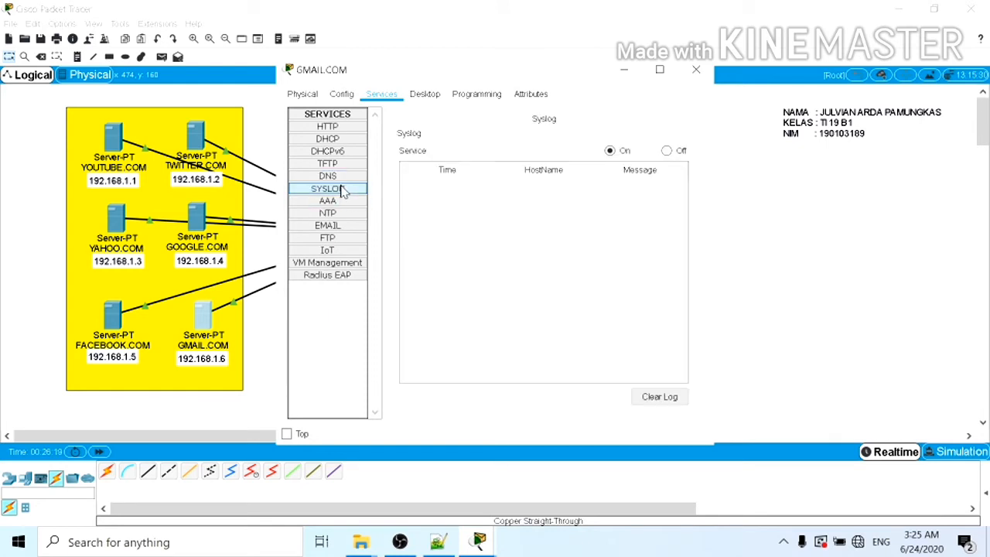
{"action": "left_click", "coordinate": [666, 150]}
{"action": "left_click", "coordinate": [362, 202]}
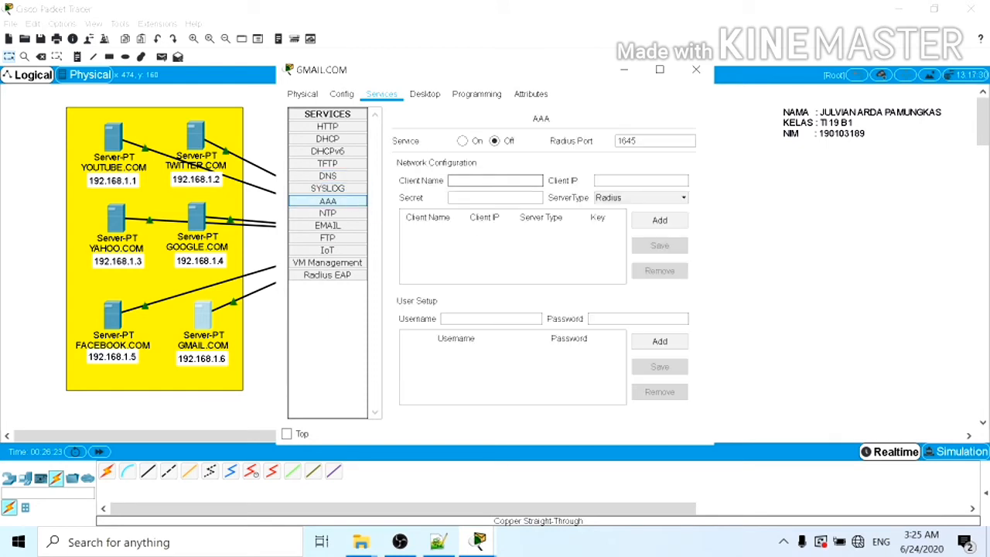
{"action": "left_click", "coordinate": [348, 214]}
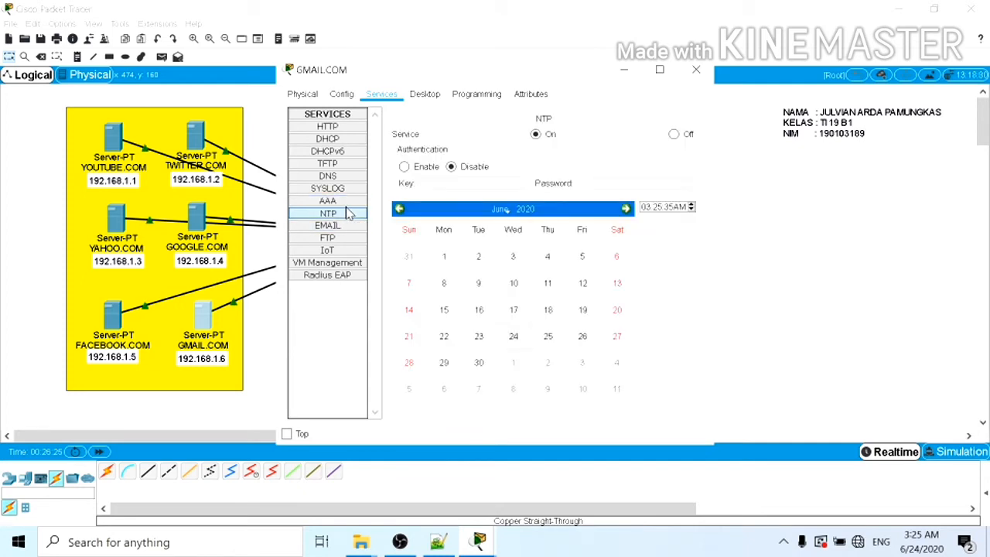
{"action": "left_click", "coordinate": [673, 134]}
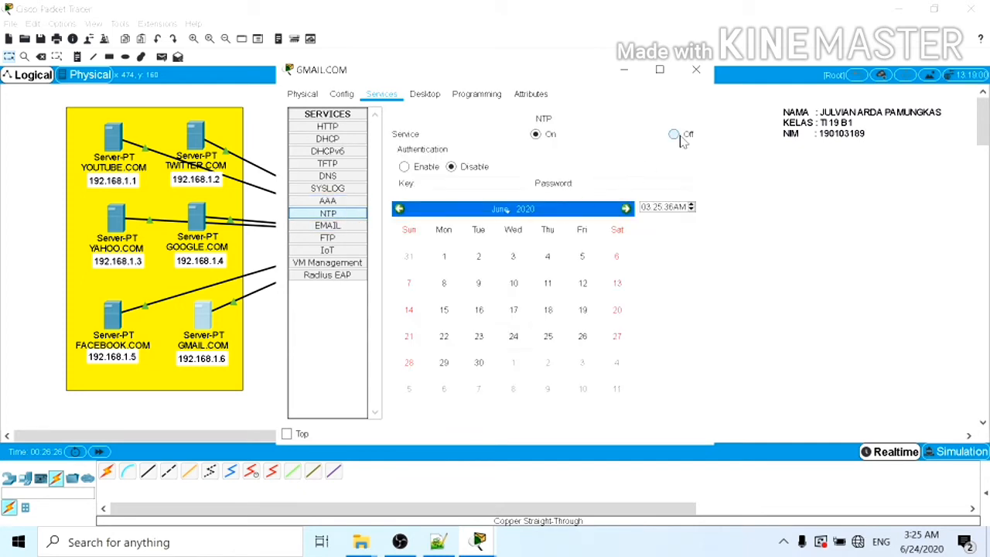
- Turn off the SMTP and POP3 email services on the GMAIL.COM server
{"action": "left_click", "coordinate": [359, 227]}
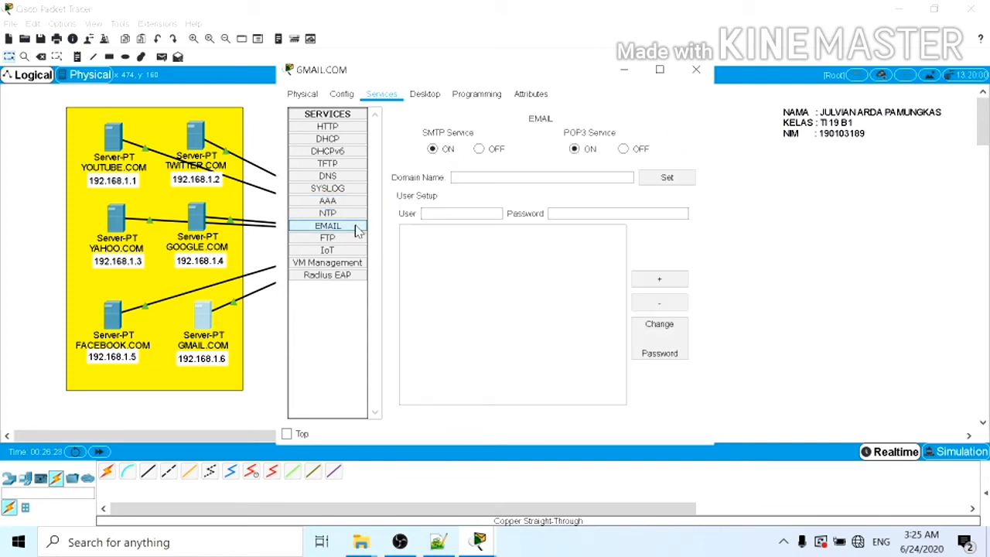
{"action": "left_click", "coordinate": [480, 149]}
{"action": "left_click", "coordinate": [624, 149]}
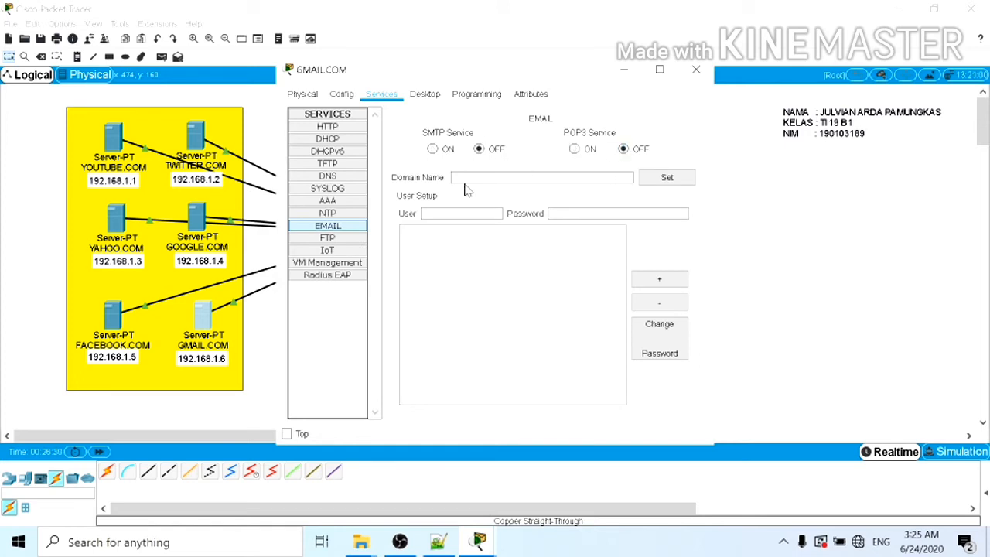
- Turn off the FTP and VM Management services on the GMAIL.COM server, checking IoT and Radius EAP as well
{"action": "left_click", "coordinate": [345, 240]}
{"action": "left_click", "coordinate": [673, 139]}
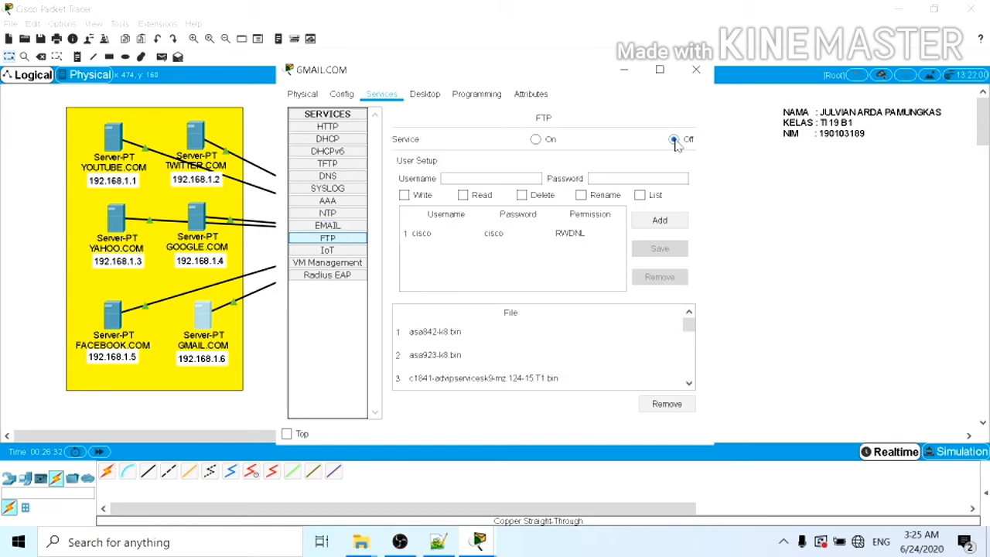
{"action": "left_click", "coordinate": [340, 250]}
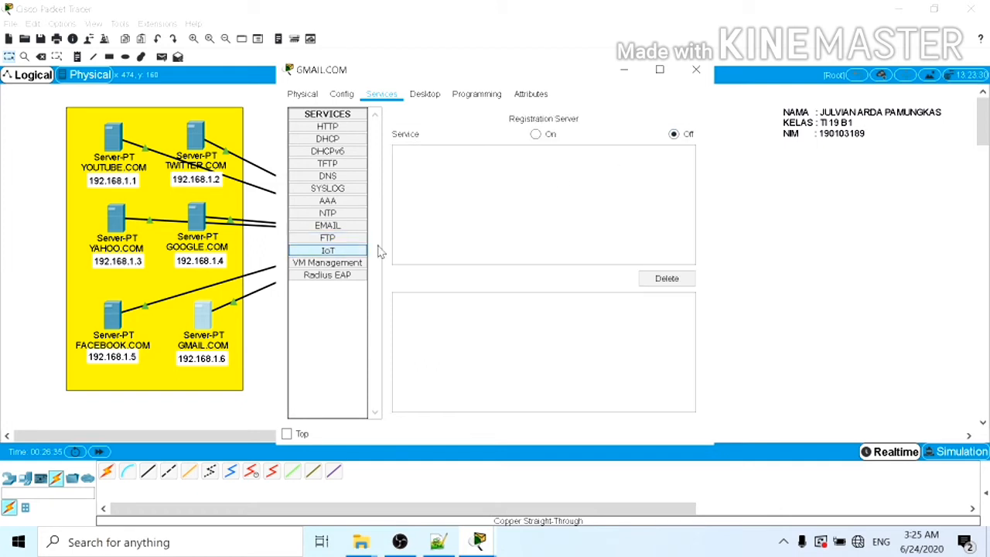
{"action": "left_click", "coordinate": [327, 262]}
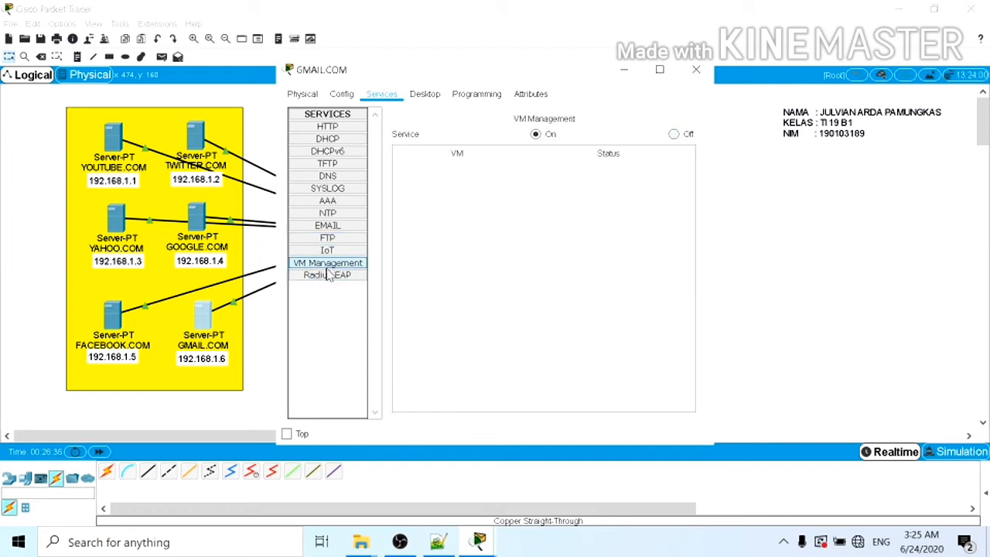
{"action": "left_click", "coordinate": [673, 134]}
{"action": "left_click", "coordinate": [358, 277]}
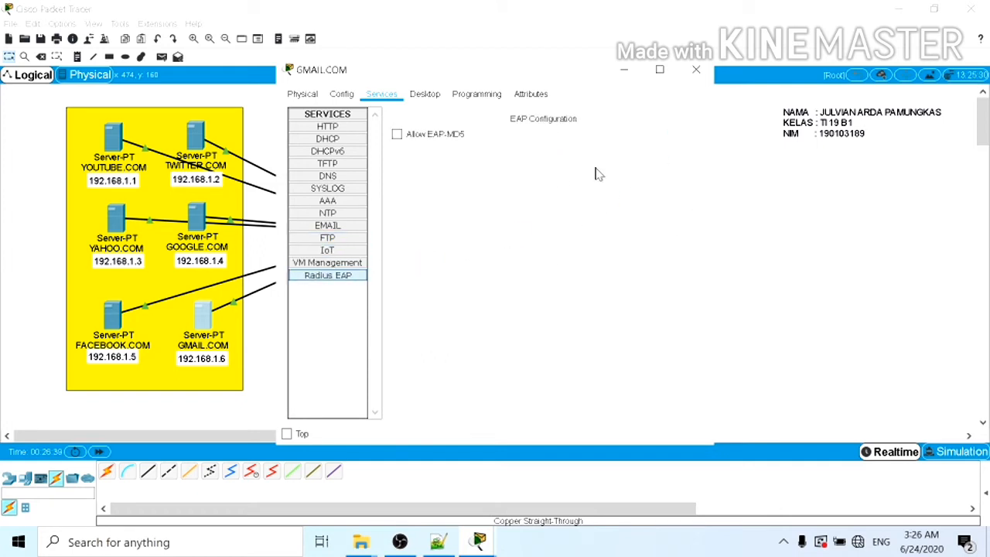
{"action": "left_click", "coordinate": [696, 70]}
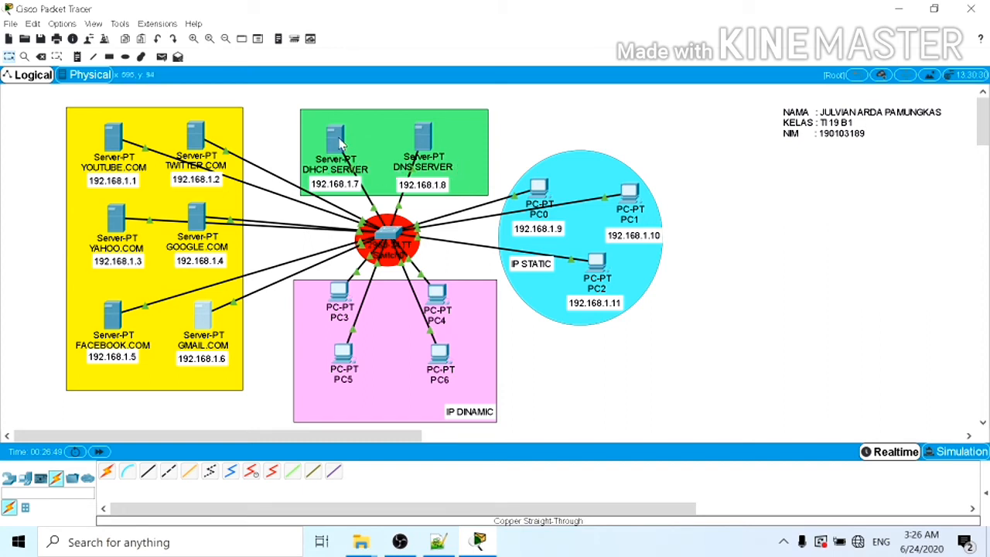
- Turn off HTTP and HTTPS on the DHCP SERVER and turn on its DHCP service
{"action": "mouse_move", "coordinate": [340, 143]}
{"action": "left_click", "coordinate": [336, 138]}
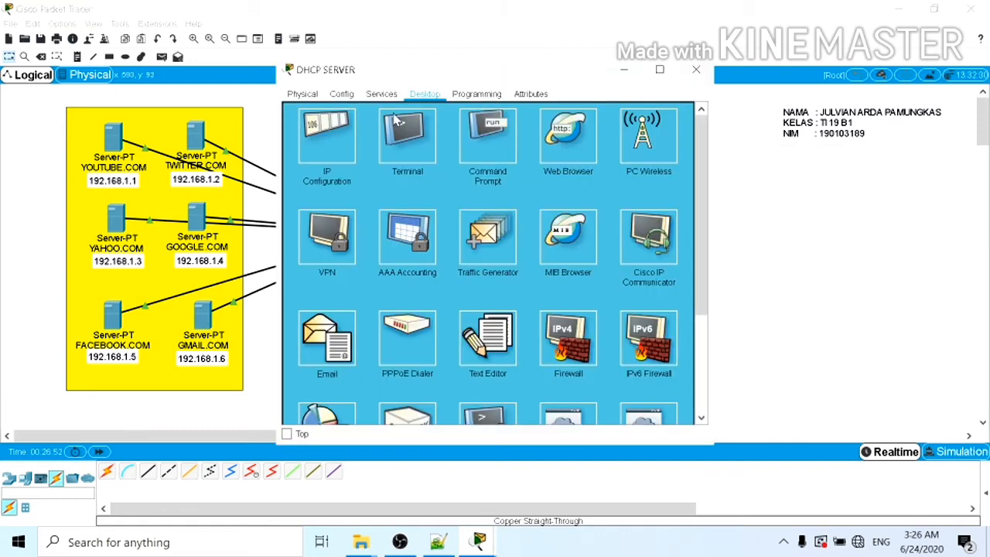
{"action": "left_click", "coordinate": [385, 95]}
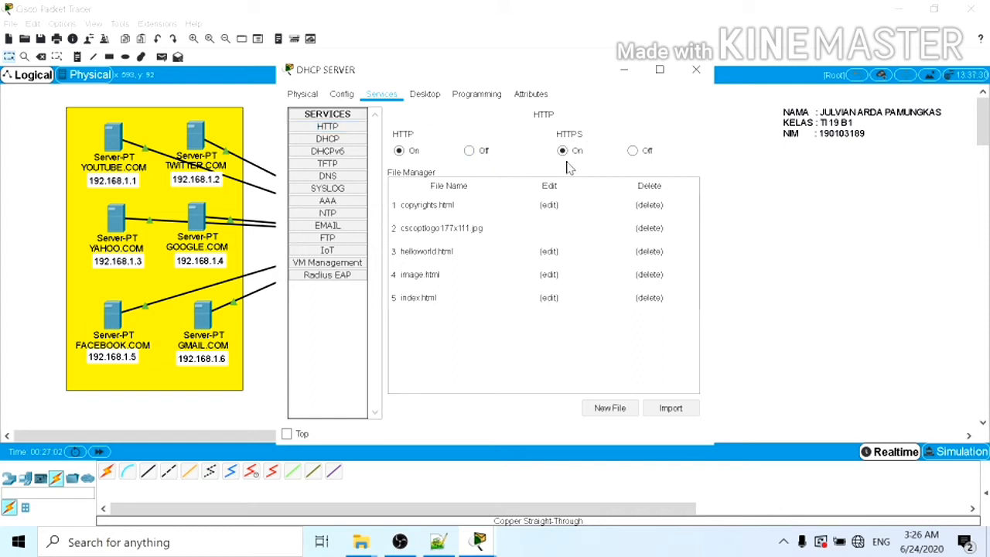
{"action": "left_click", "coordinate": [471, 152]}
{"action": "left_click", "coordinate": [633, 152]}
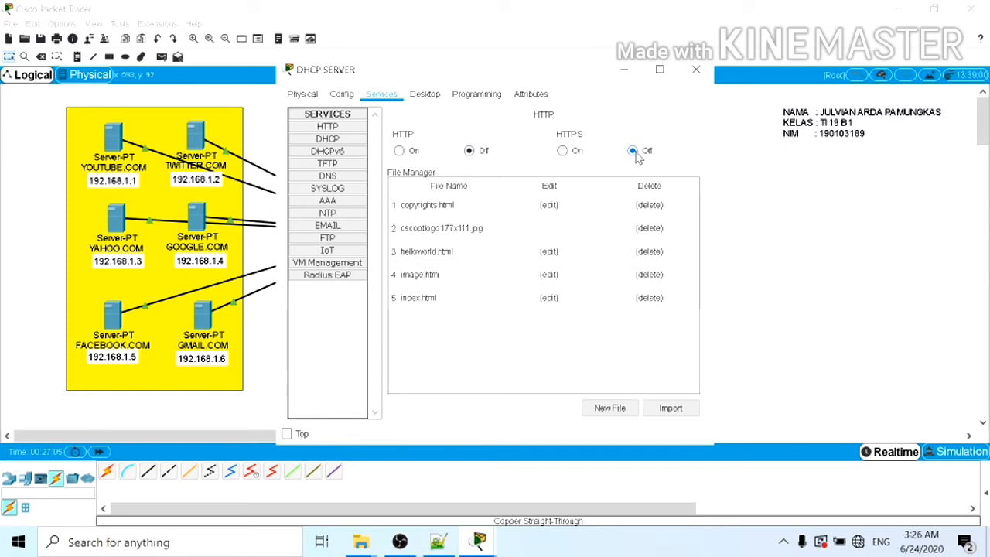
{"action": "left_click", "coordinate": [327, 140]}
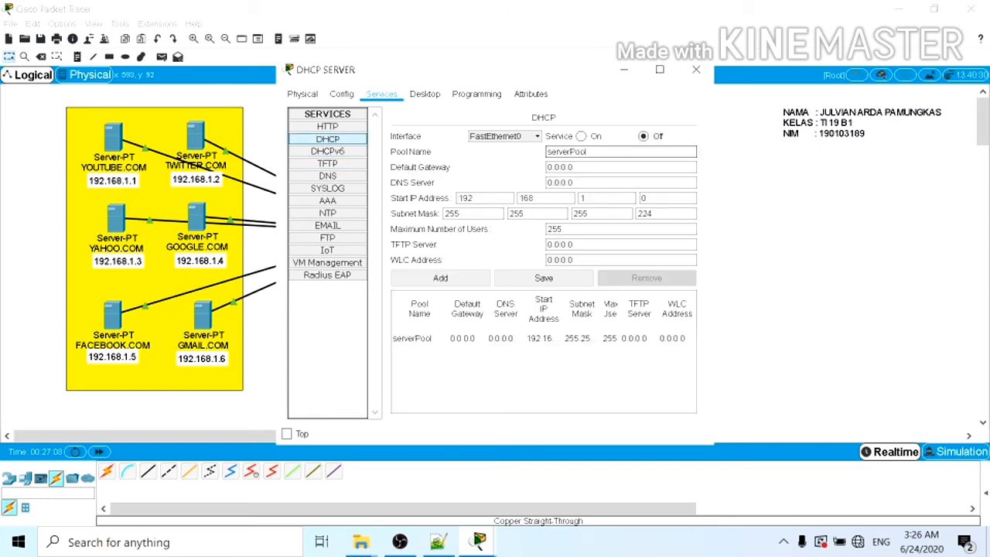
{"action": "left_click", "coordinate": [580, 136]}
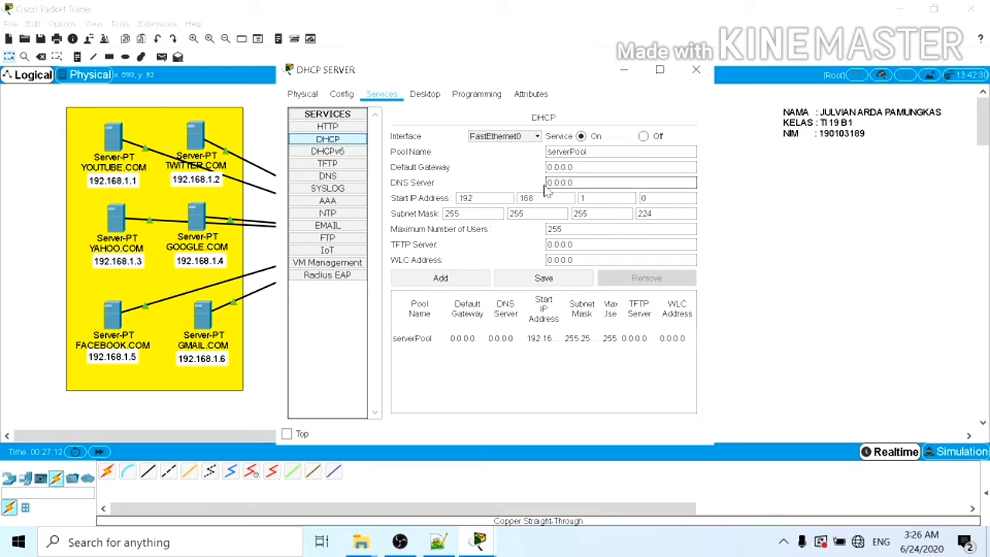
- Set serverPool's DNS server to 192.168.1.8 and its start IP address to 192.168.1.12
{"action": "left_click", "coordinate": [577, 181]}
{"action": "double_click", "coordinate": [572, 182]}
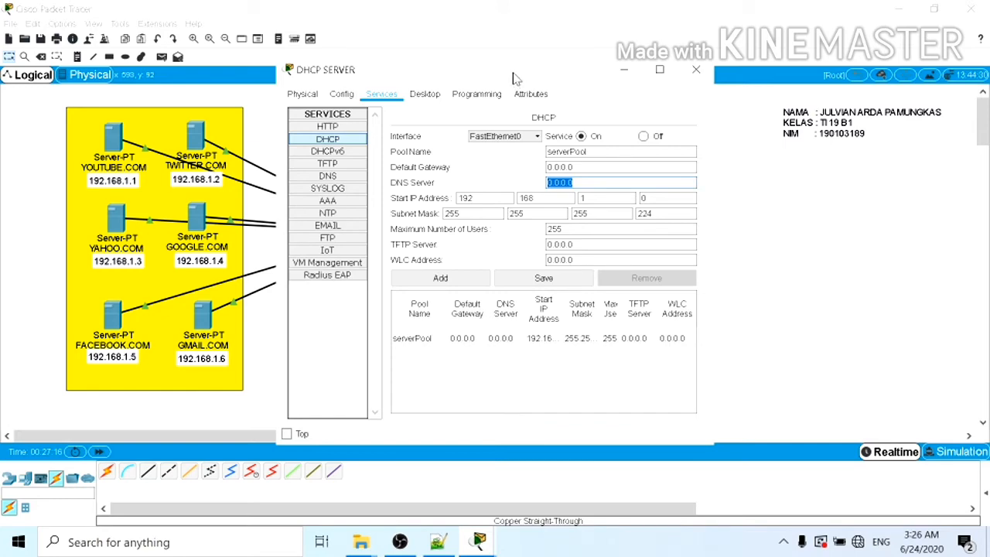
{"action": "left_click_drag", "start_coordinate": [533, 76], "coordinate": [640, 196]}
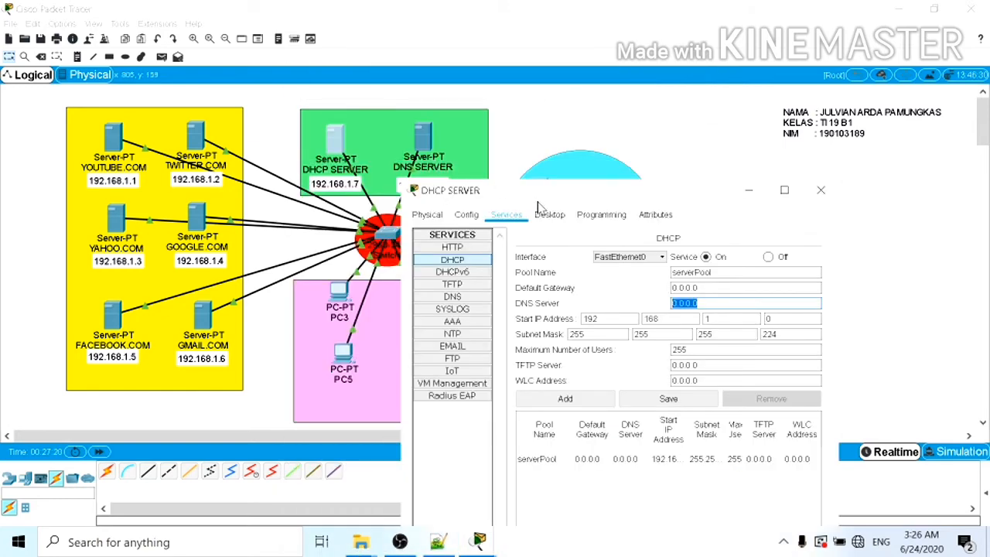
{"action": "left_click_drag", "start_coordinate": [545, 195], "coordinate": [627, 162]}
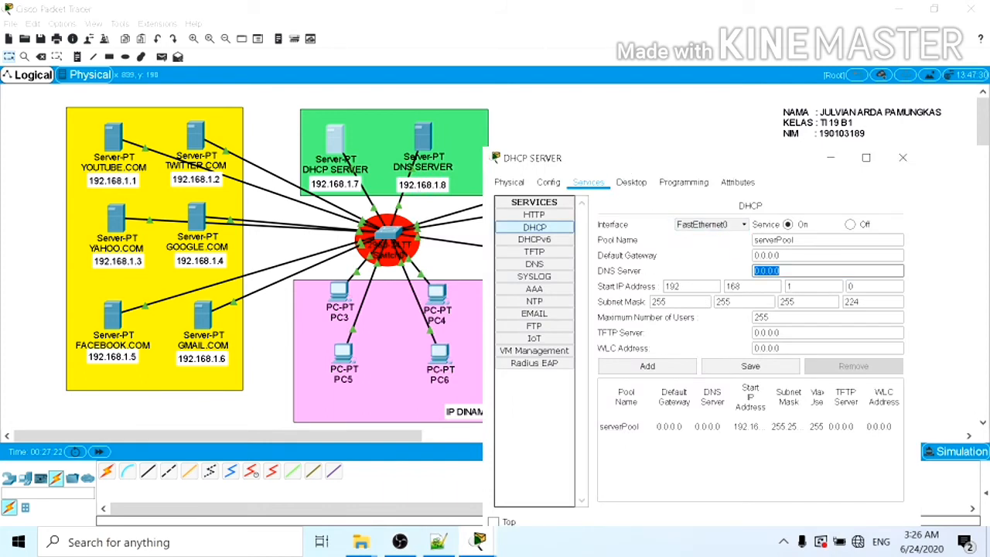
{"action": "type", "text": "192.168.1.8"}
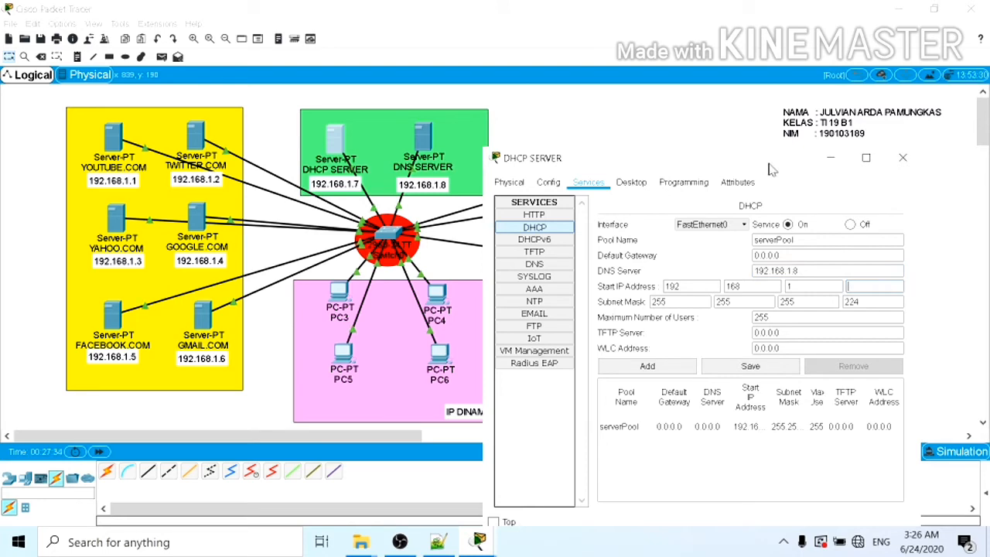
{"action": "left_click_drag", "start_coordinate": [773, 162], "coordinate": [340, 143]}
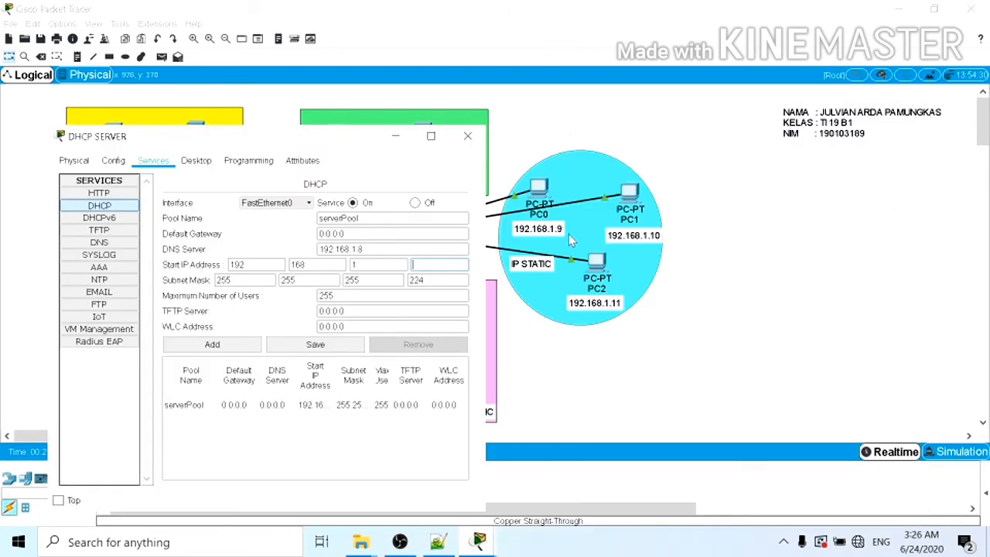
{"action": "left_click", "coordinate": [442, 280]}
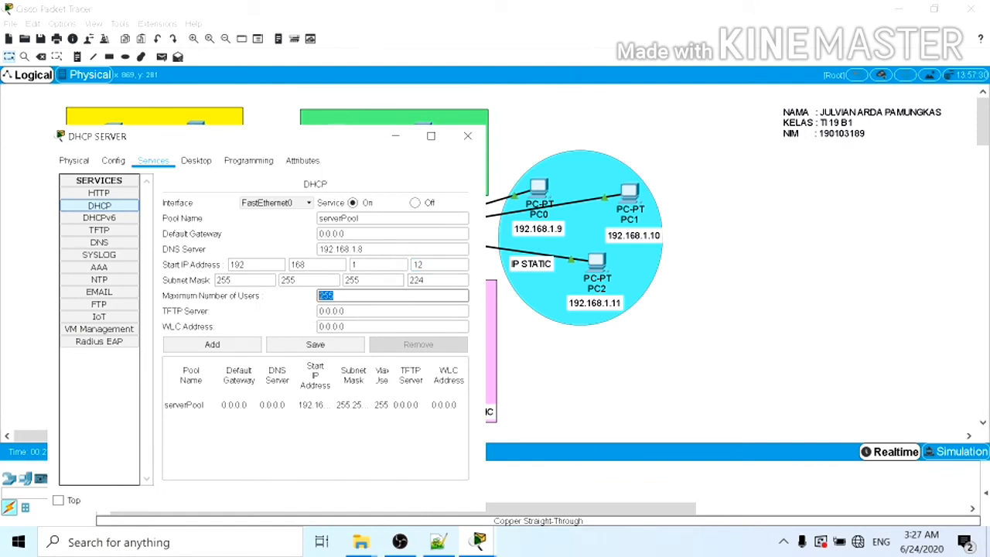
- Enter 19 as the pool's maximum number of users after consulting the available IP range in the Notepad++ notes
{"action": "key", "text": "BackSpace"}
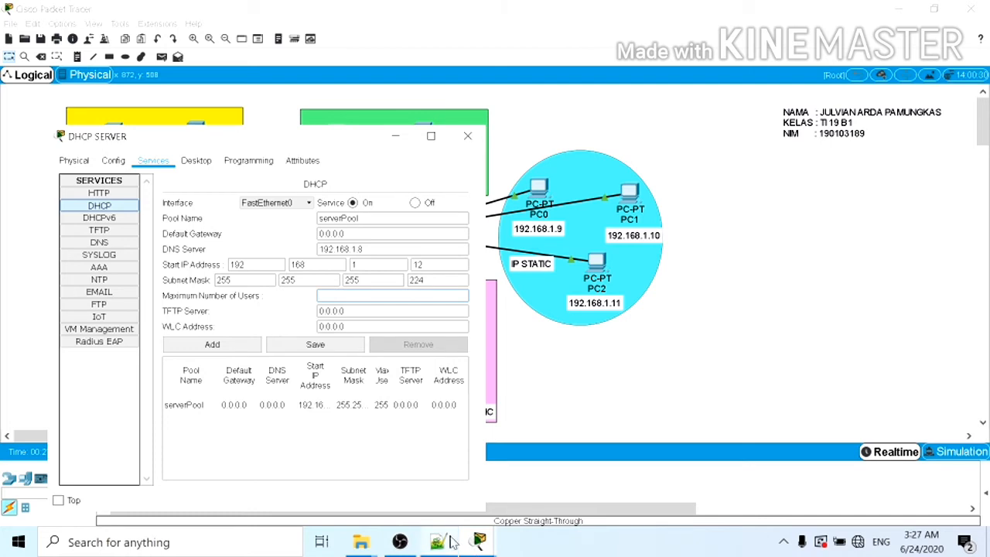
{"action": "left_click", "coordinate": [475, 545]}
{"action": "left_click", "coordinate": [439, 544]}
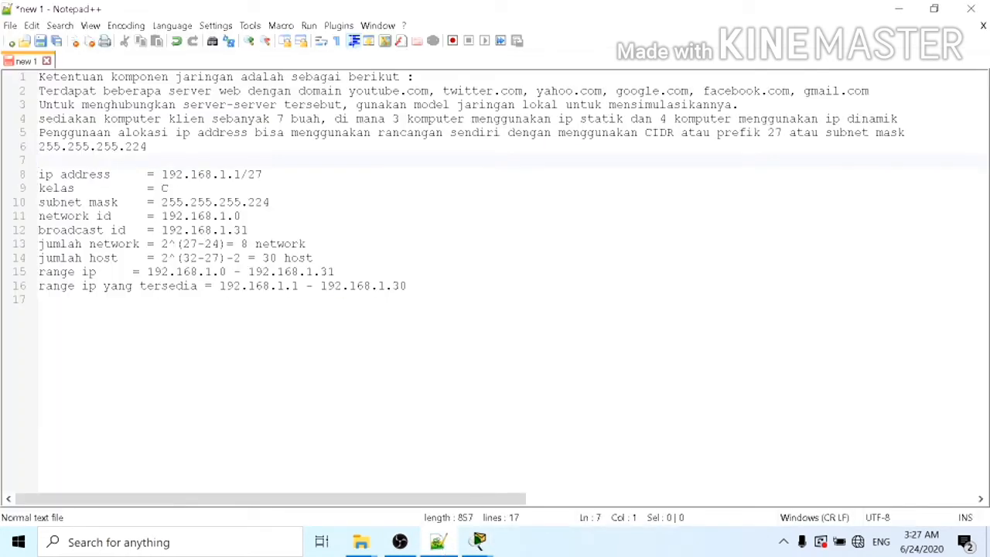
{"action": "left_click", "coordinate": [479, 544]}
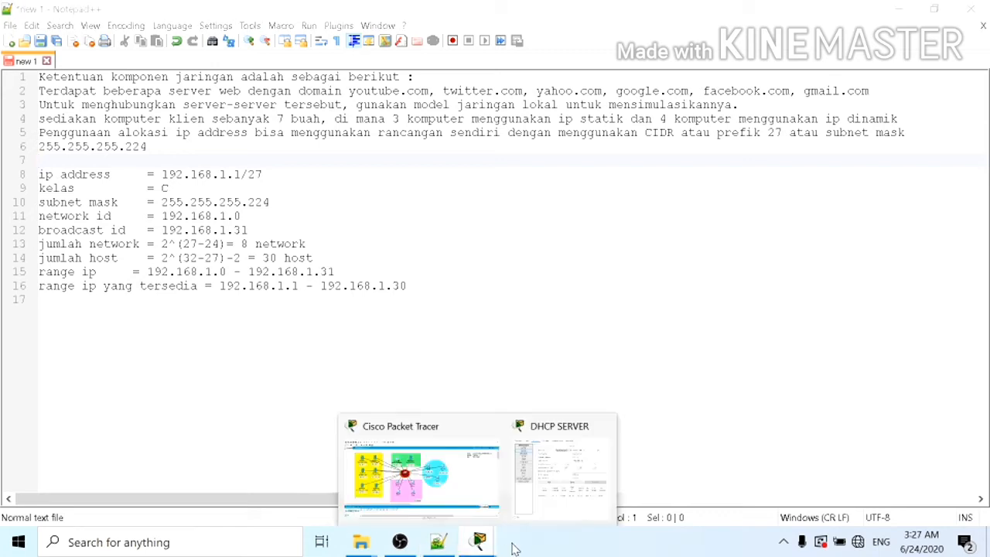
{"action": "left_click", "coordinate": [464, 501]}
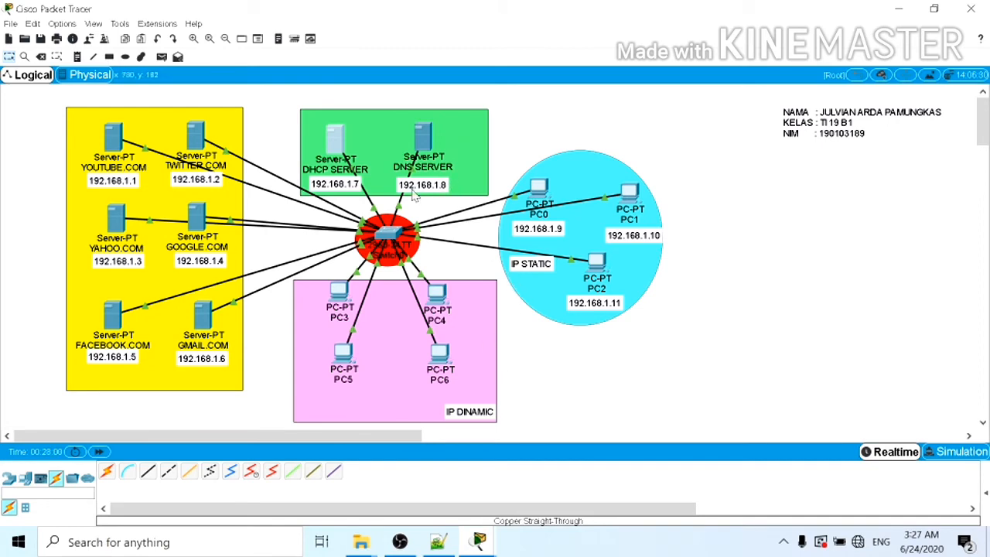
{"action": "left_click", "coordinate": [335, 143]}
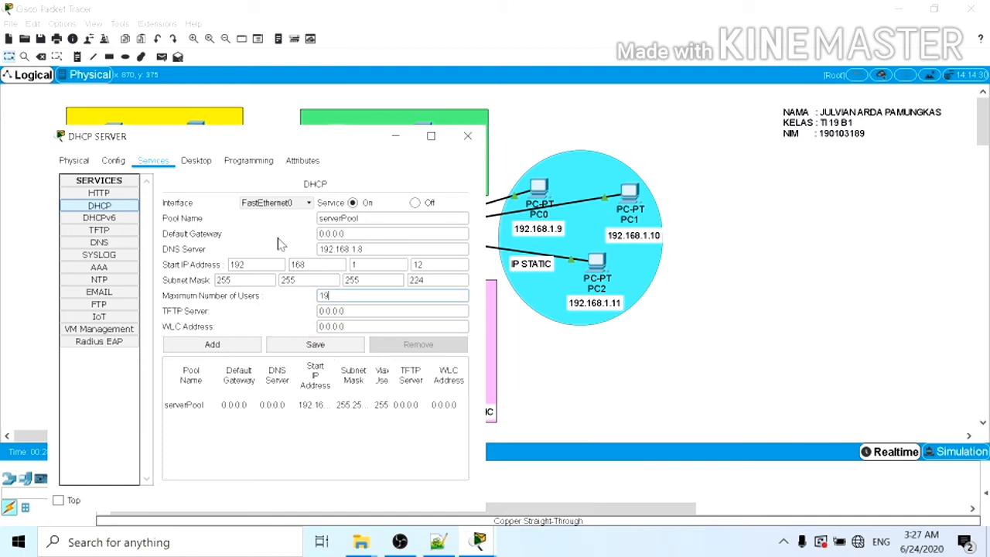
- View the DNS service on the DHCP SERVER, return to its DHCP settings and save serverPool
{"action": "left_click", "coordinate": [99, 242]}
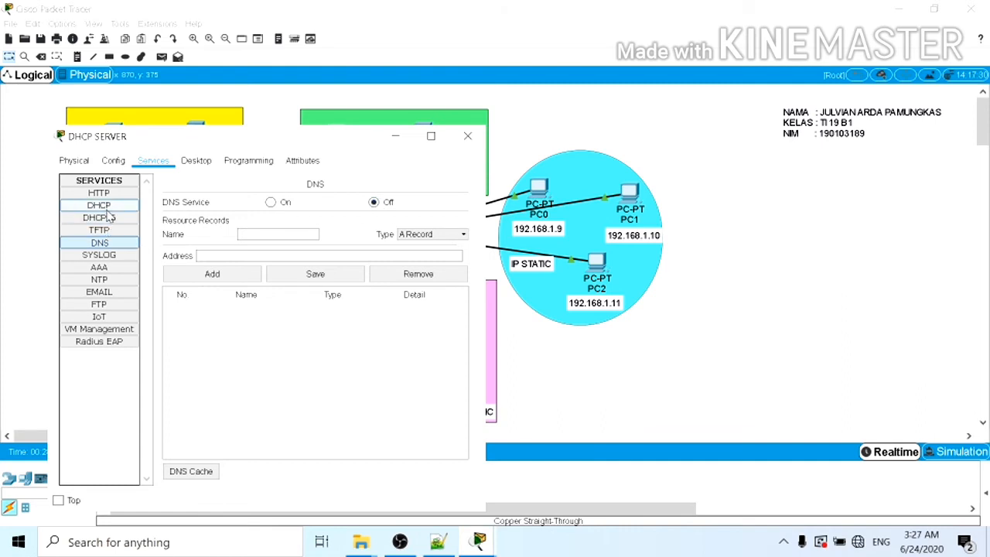
{"action": "left_click", "coordinate": [107, 208]}
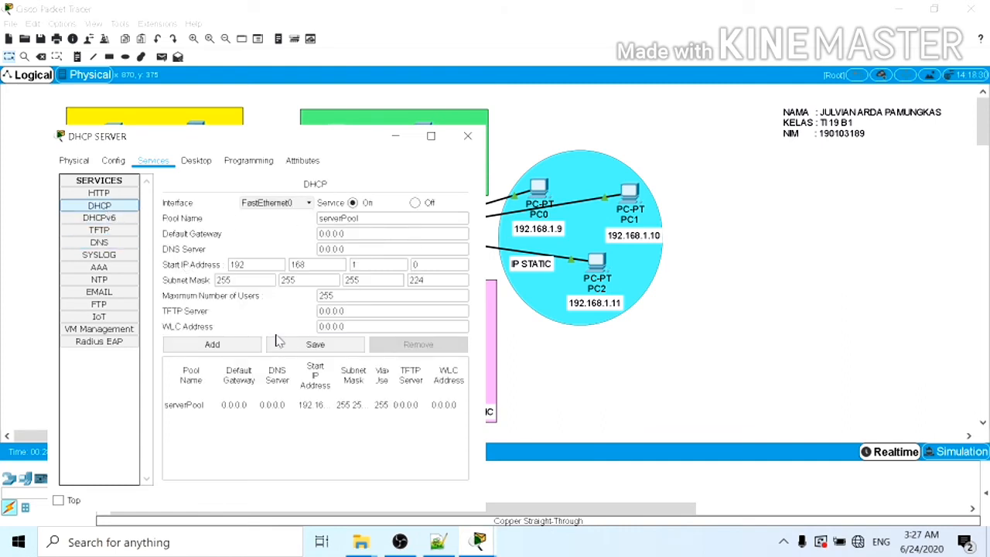
{"action": "left_click", "coordinate": [308, 347]}
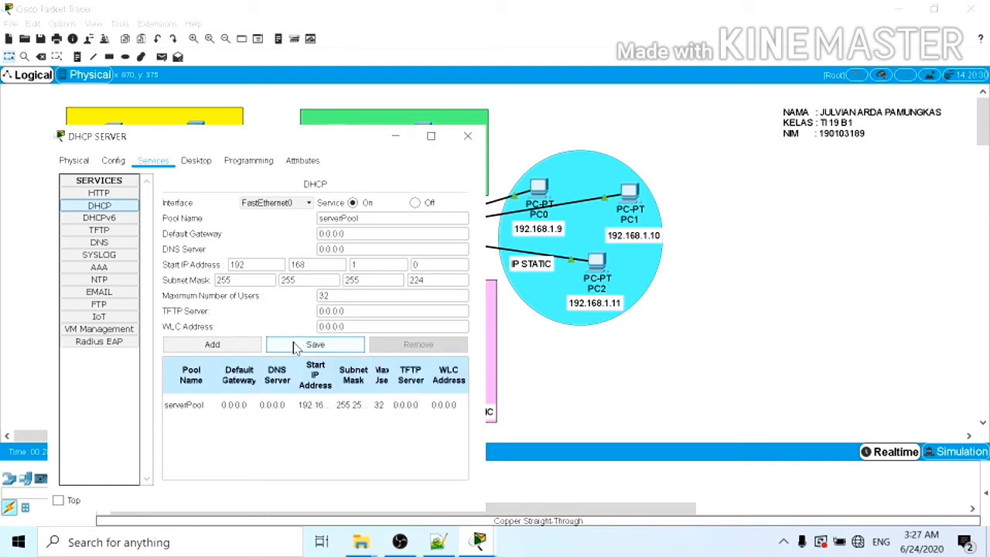
- Enter 192.168.1.8 as serverPool's DNS server and 192.168.1.12 as its start IP address
{"action": "left_click_drag", "start_coordinate": [345, 249], "coordinate": [309, 257]}
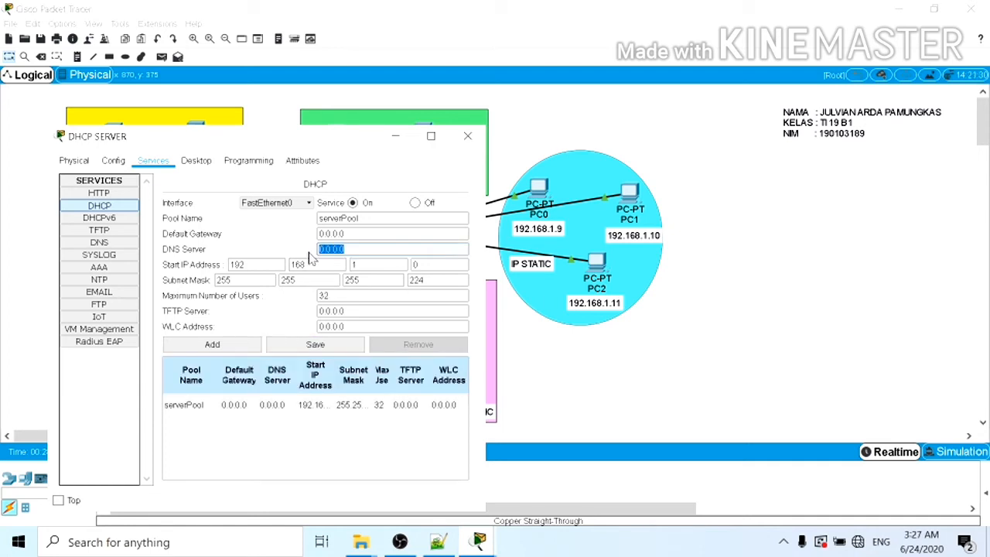
{"action": "type", "text": "192"}
{"action": "double_click", "coordinate": [333, 139]}
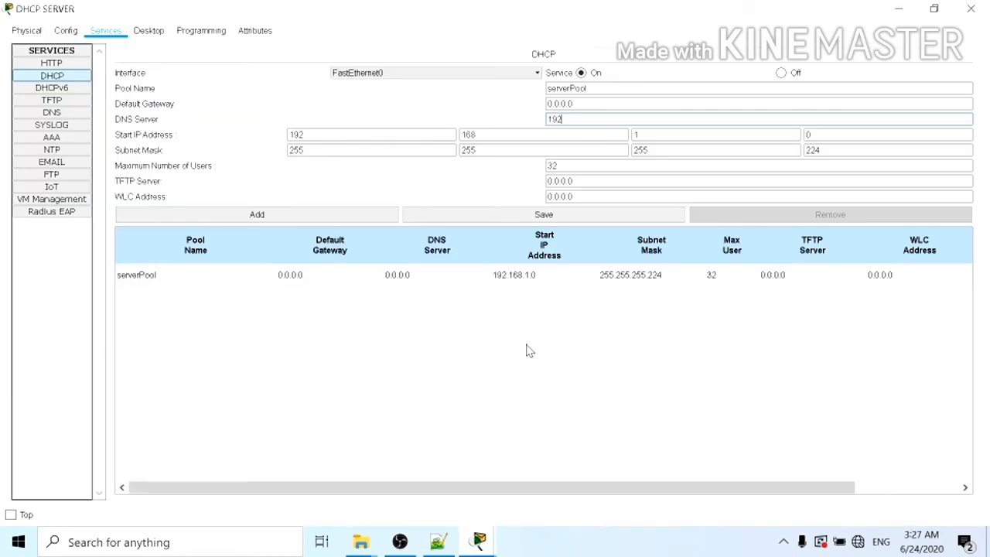
{"action": "left_click", "coordinate": [934, 9]}
{"action": "left_click_drag", "start_coordinate": [346, 139], "coordinate": [327, 229]}
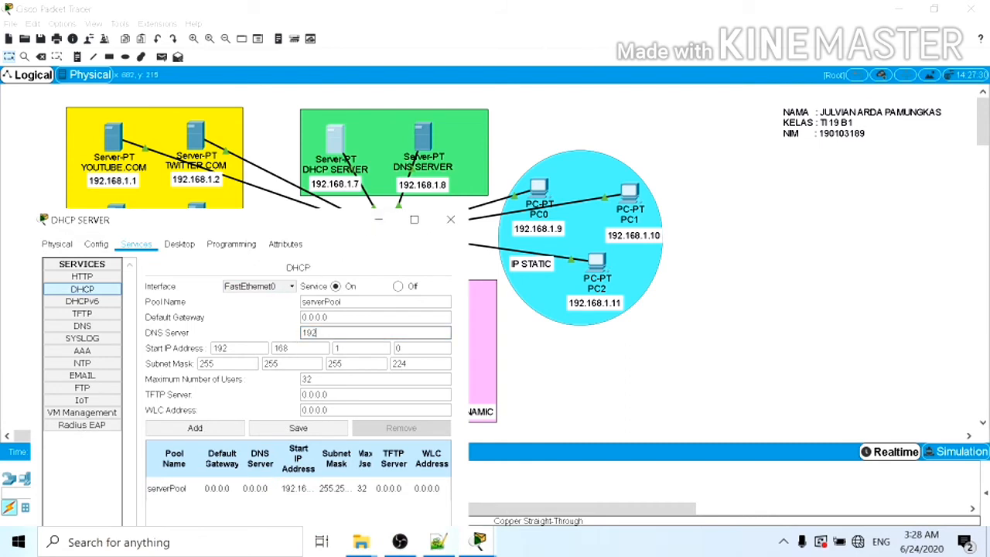
{"action": "left_click", "coordinate": [338, 332]}
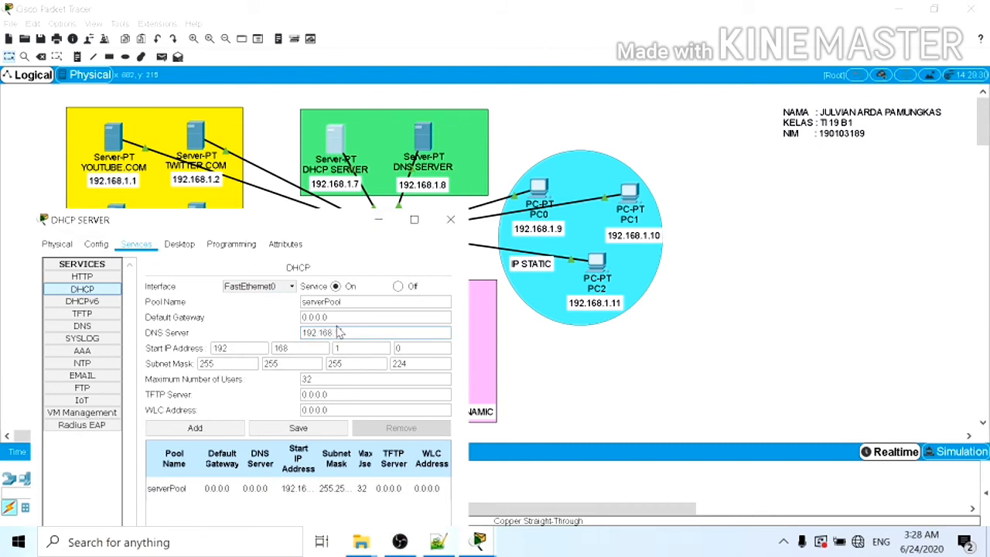
{"action": "type", "text": ".168.1.8"}
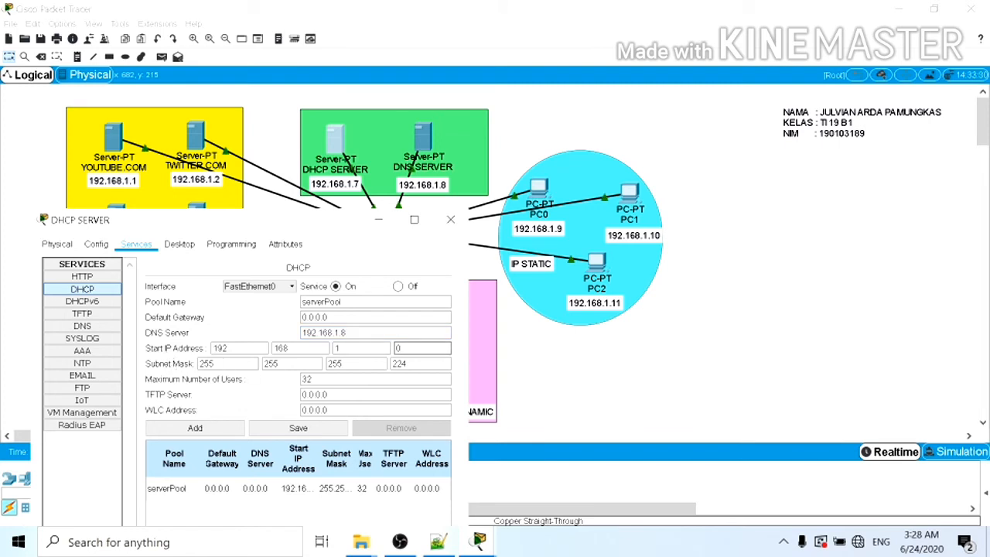
{"action": "key", "text": "BackSpace"}
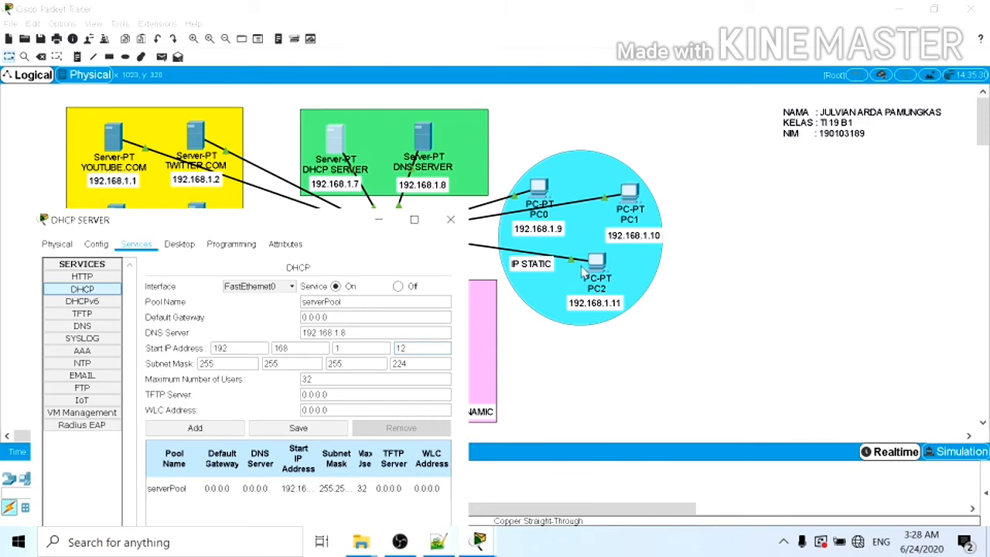
- Set serverPool's maximum number of users to 19 and save the pool
{"action": "left_click_drag", "start_coordinate": [343, 228], "coordinate": [903, 256]}
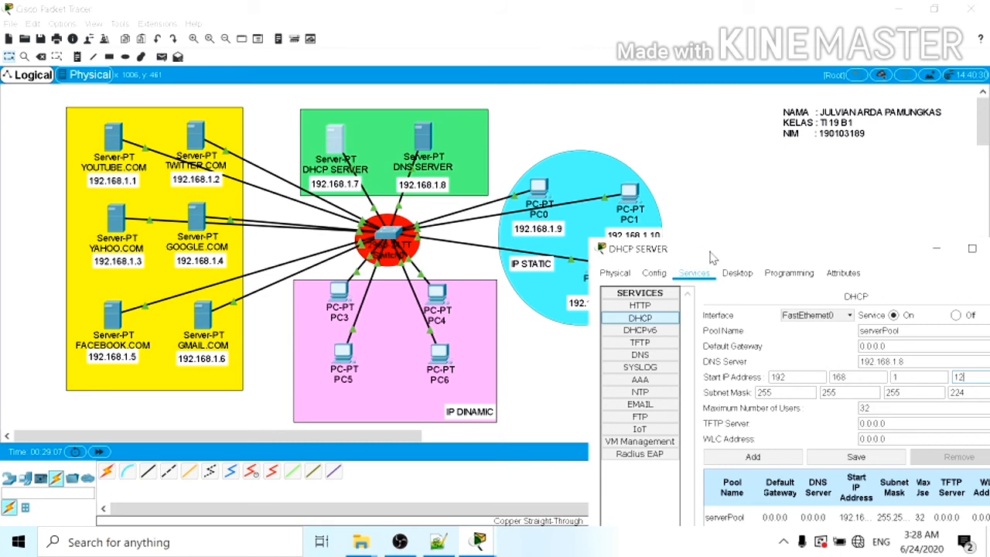
{"action": "left_click_drag", "start_coordinate": [709, 254], "coordinate": [558, 179]}
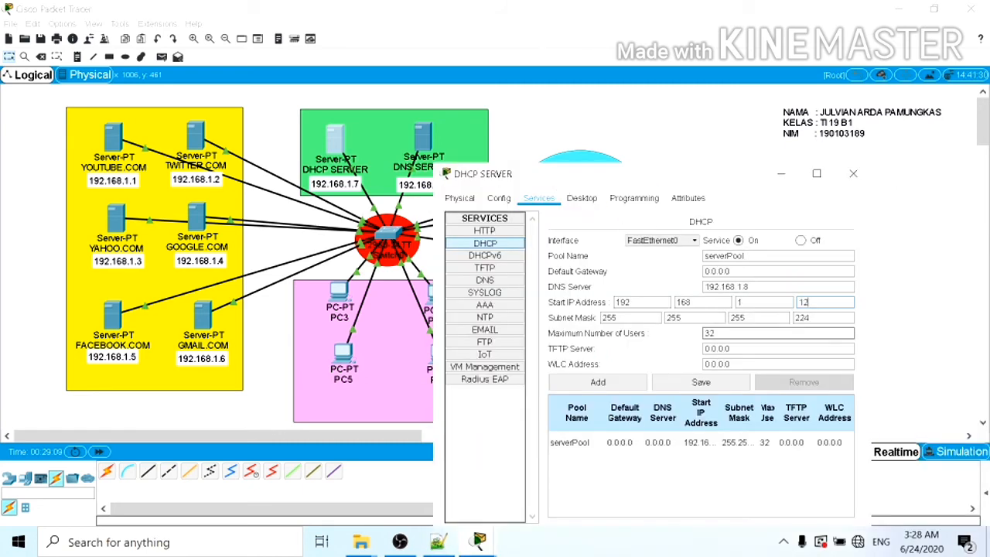
{"action": "left_click_drag", "start_coordinate": [716, 334], "coordinate": [683, 338]}
{"action": "key", "text": "BackSpace"}
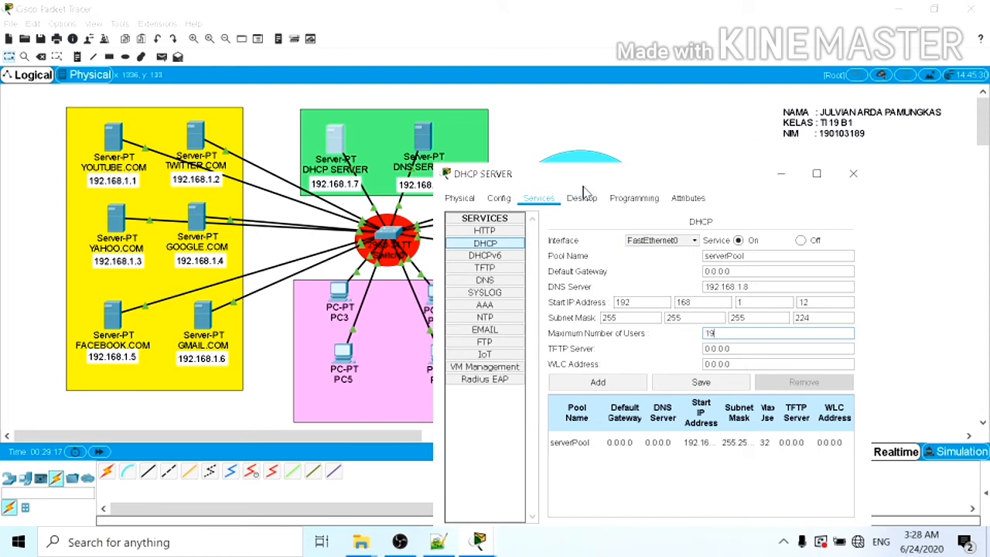
{"action": "left_click", "coordinate": [712, 387]}
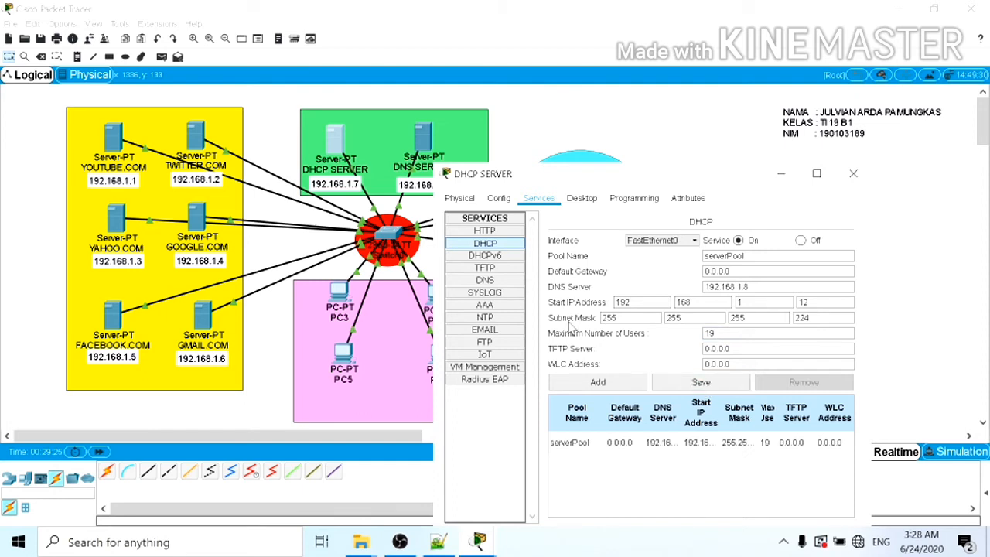
{"action": "left_click", "coordinate": [500, 280]}
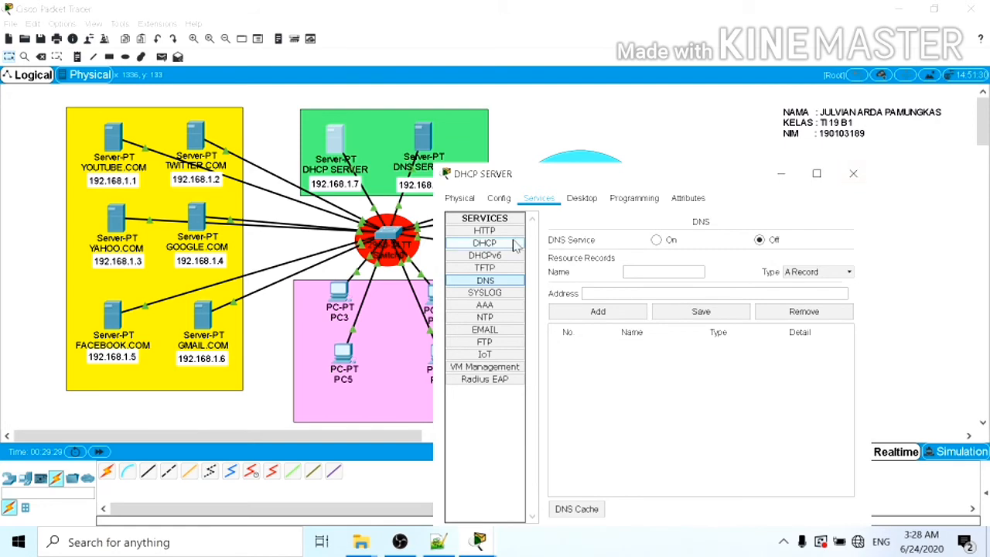
- Turn off the HTTP service on the DNS SERVER and check its DHCP service settings
{"action": "left_click", "coordinate": [855, 176]}
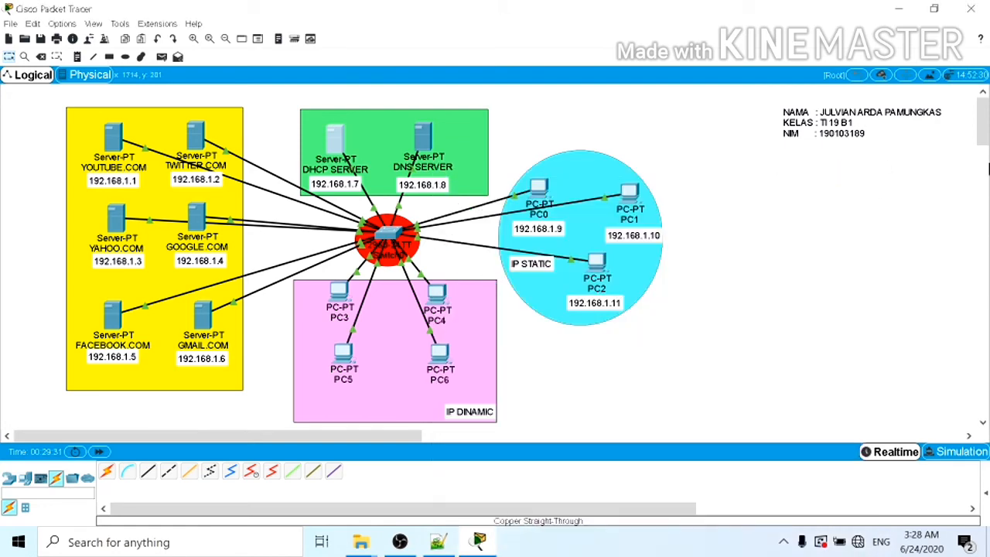
{"action": "left_click", "coordinate": [418, 143]}
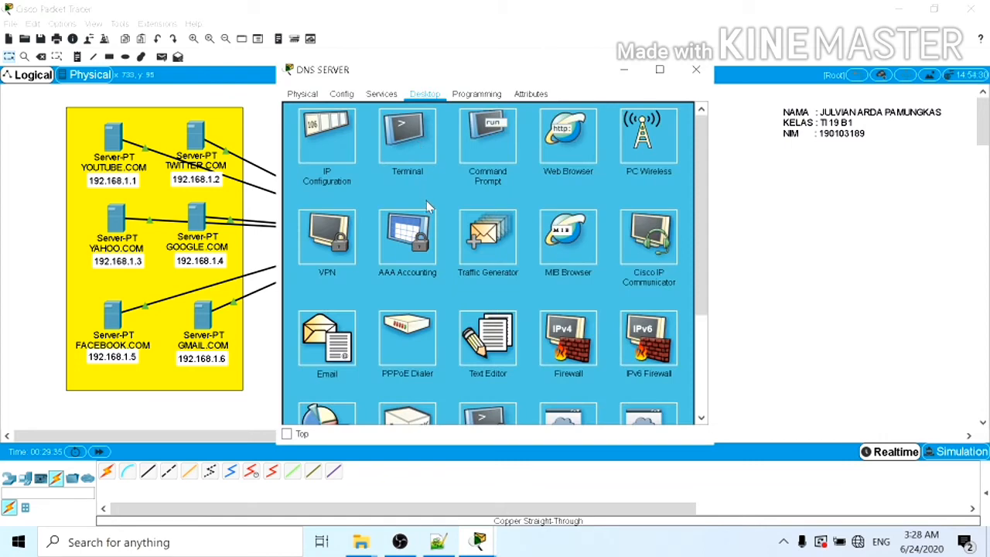
{"action": "left_click", "coordinate": [381, 93]}
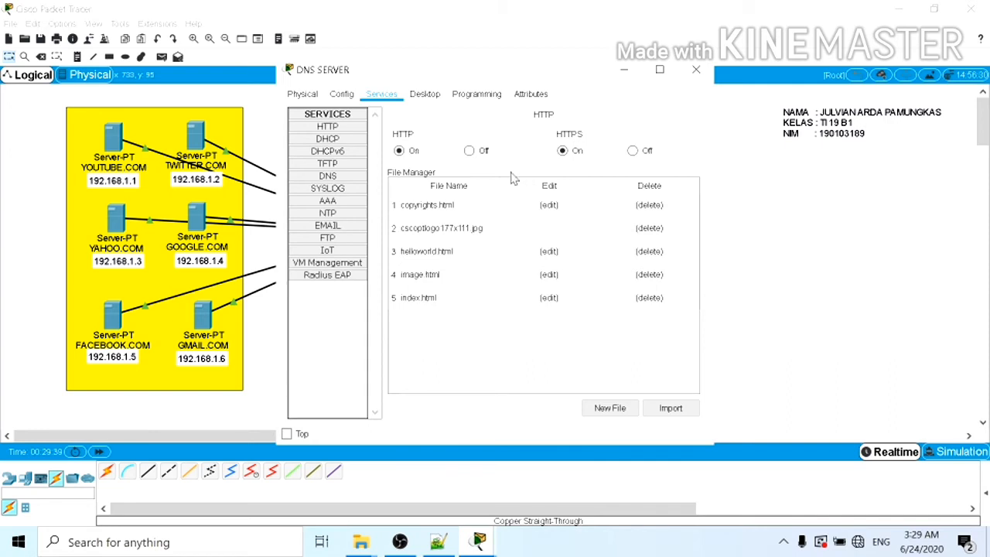
{"action": "left_click", "coordinate": [471, 152]}
{"action": "left_click", "coordinate": [358, 142]}
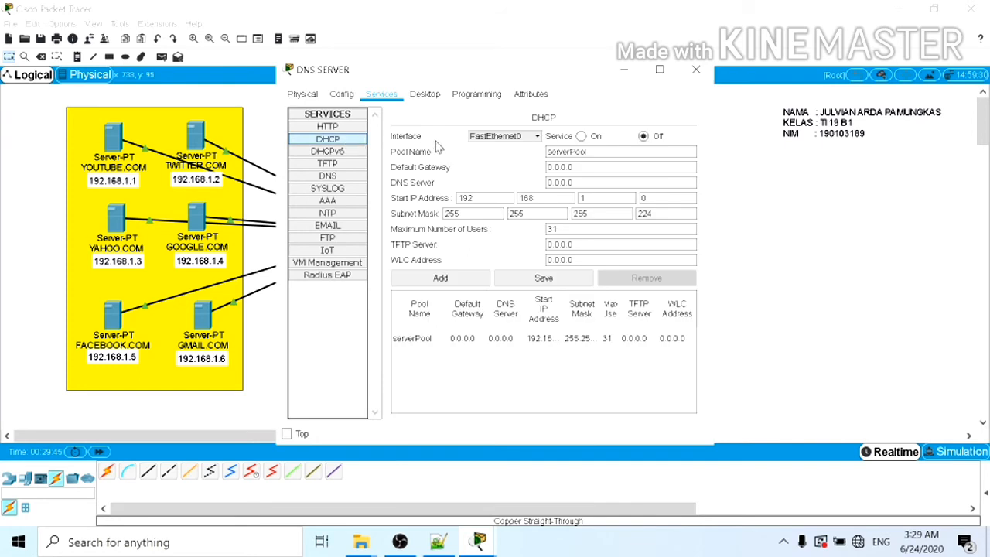
- Turn on the DNS service on the DNS SERVER and add an A record for YOUTUBE.COM with address 192.168.1.1
{"action": "left_click", "coordinate": [328, 177]}
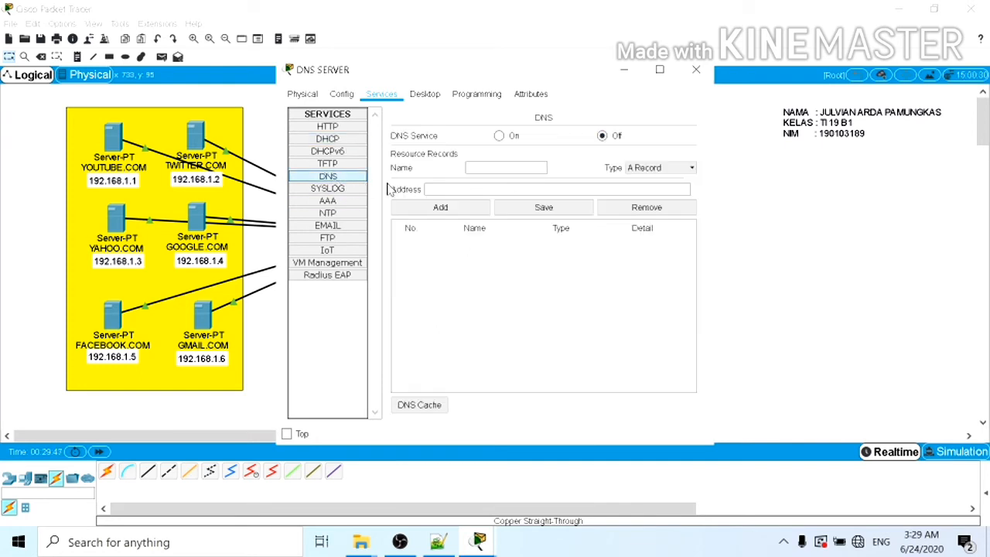
{"action": "left_click", "coordinate": [499, 136]}
{"action": "left_click", "coordinate": [467, 167]}
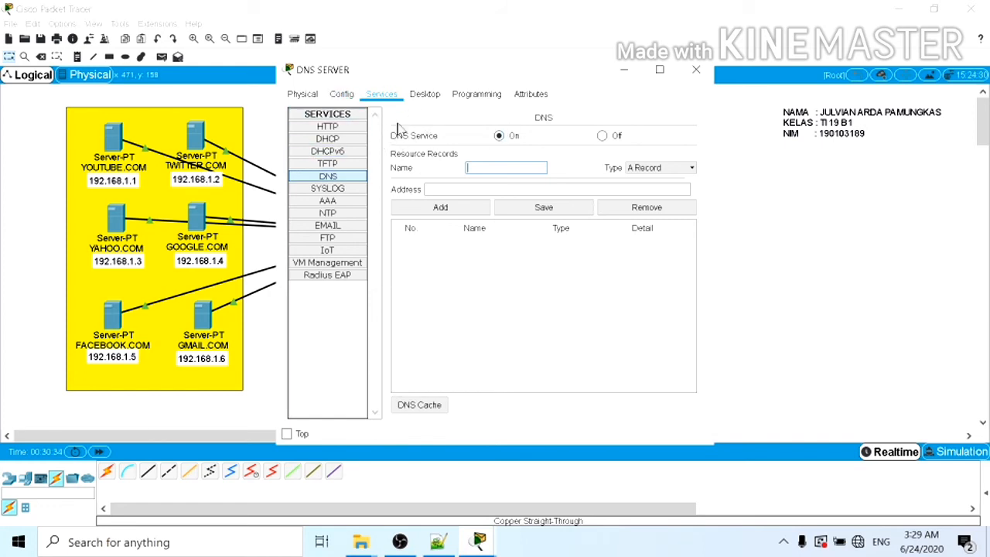
{"action": "left_click", "coordinate": [468, 167]}
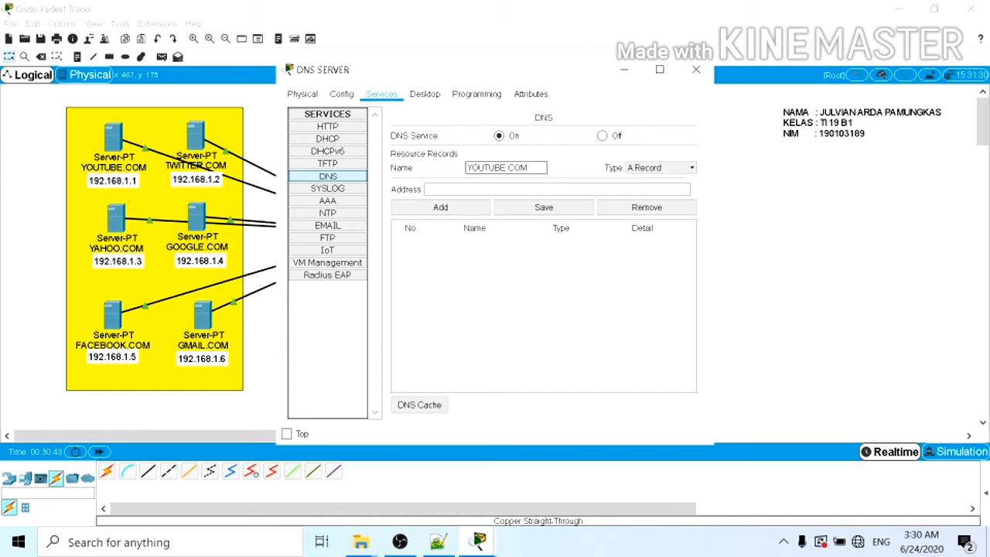
{"action": "left_click", "coordinate": [490, 189]}
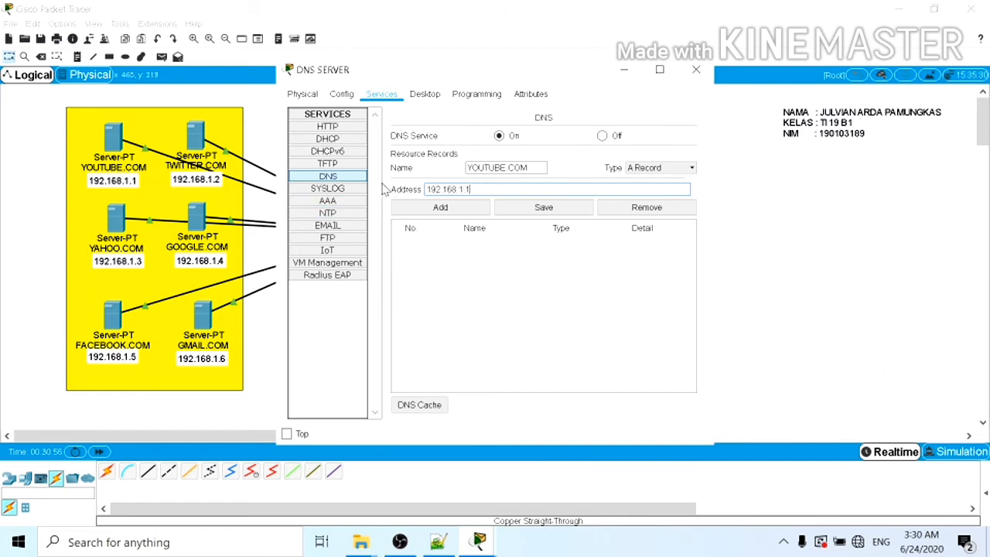
{"action": "left_click", "coordinate": [439, 209]}
- Add a DNS A record for TWITTER.COM with address 192.168.1.2
{"action": "left_click", "coordinate": [489, 167]}
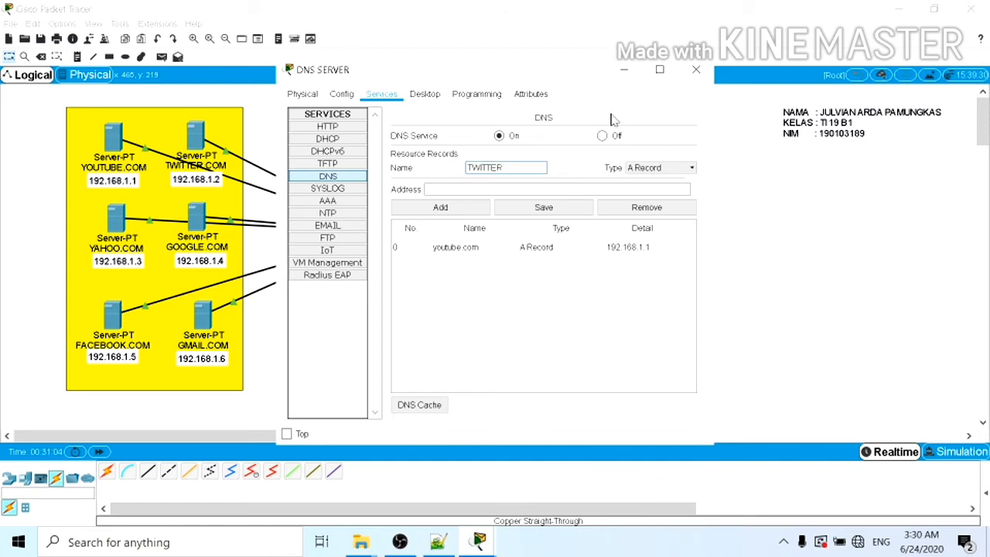
{"action": "type", "text": "M"}
{"action": "key", "text": "Tab"}
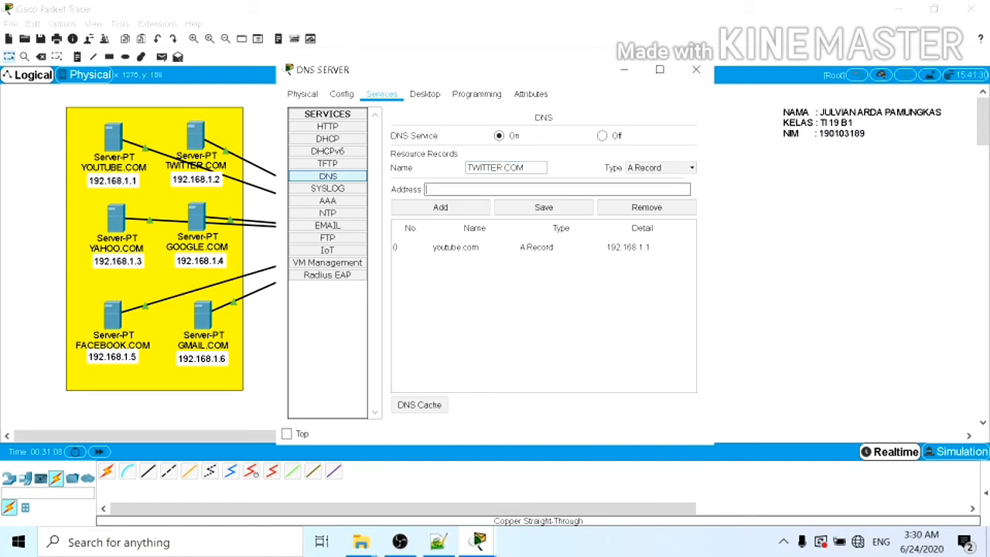
{"action": "type", "text": "192.168.1.2"}
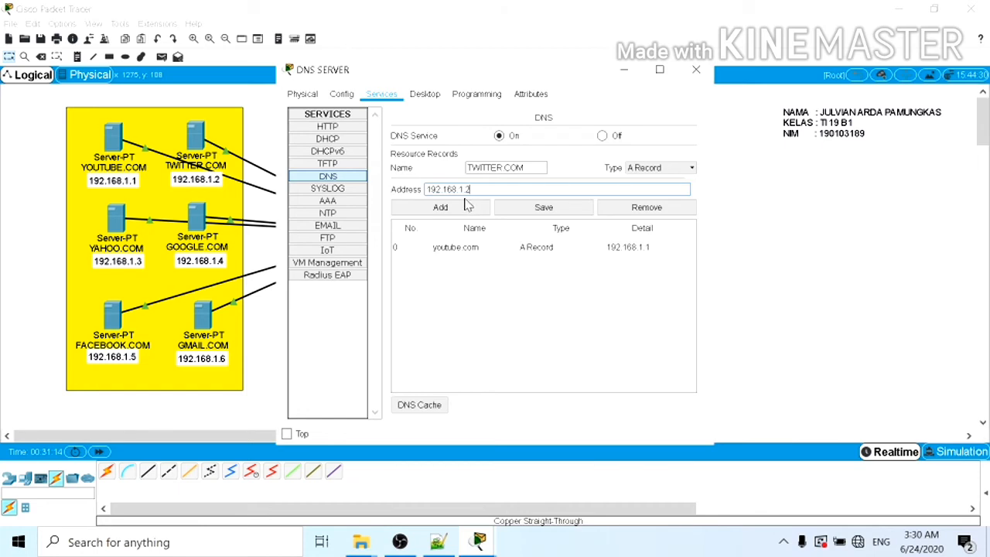
{"action": "left_click", "coordinate": [464, 206]}
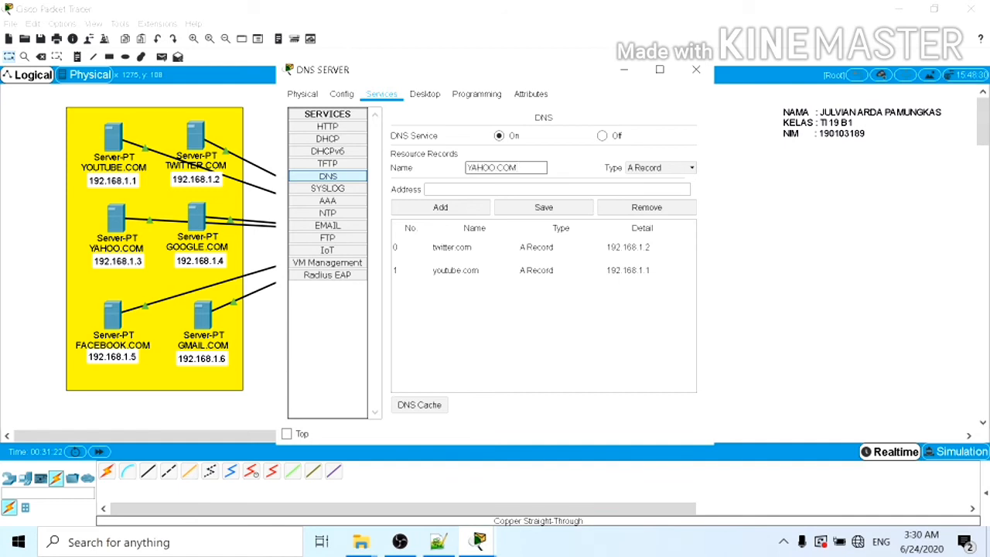
- Add a DNS A record for YAHOO.COM with address 192.168.1.3
{"action": "left_click", "coordinate": [464, 189]}
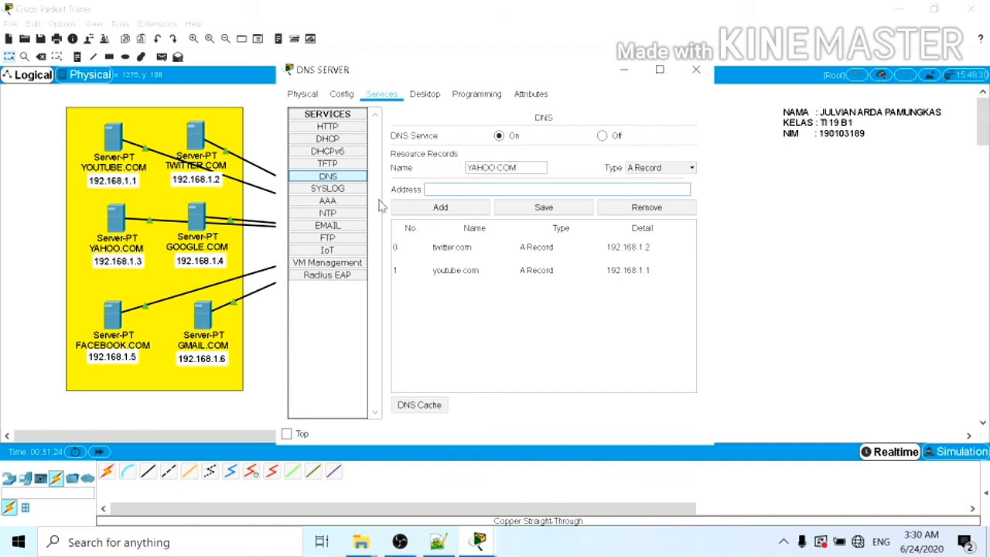
{"action": "type", "text": "192.1"}
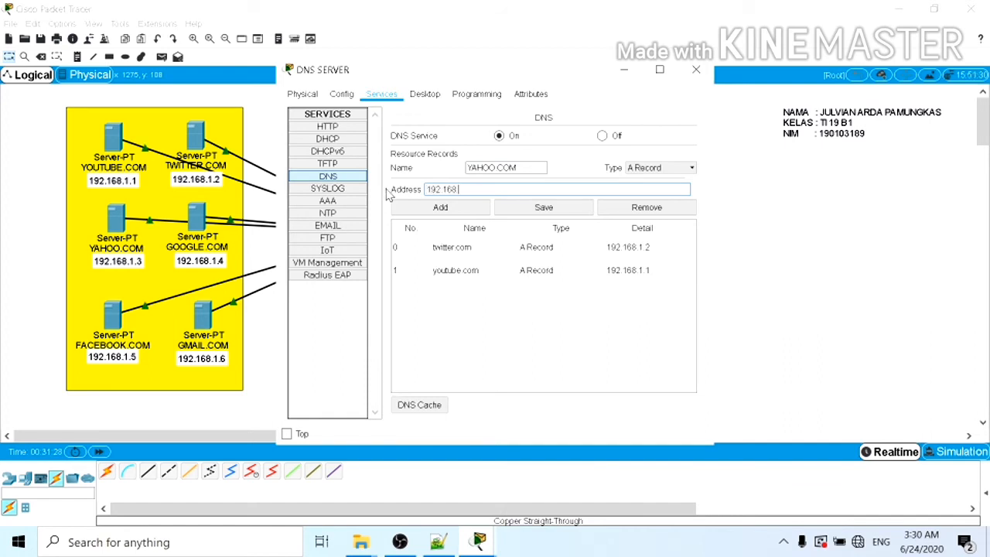
{"action": "type", "text": "68.1.3"}
{"action": "left_click", "coordinate": [441, 209]}
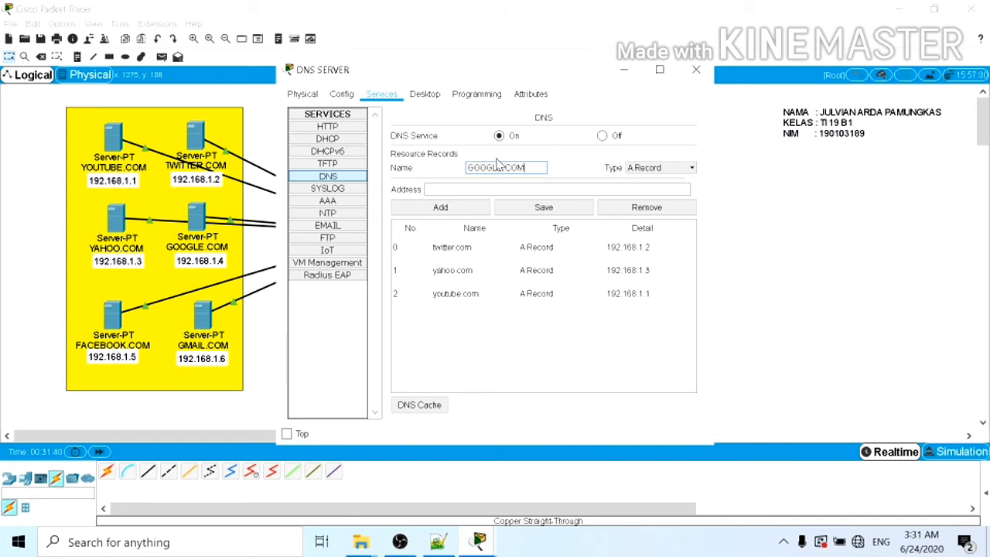
- Add DNS A records for GOOGLE.COM with address 192.168.1.4 and FACEBOOK.COM with address 192.168.1.5
{"action": "key", "text": "Tab"}
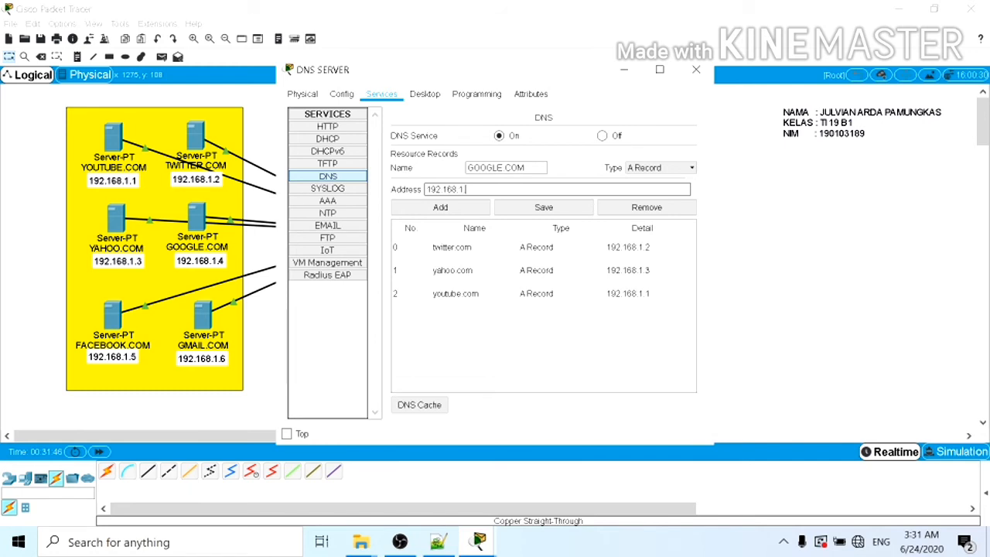
{"action": "left_click", "coordinate": [438, 210]}
{"action": "left_click", "coordinate": [498, 168]}
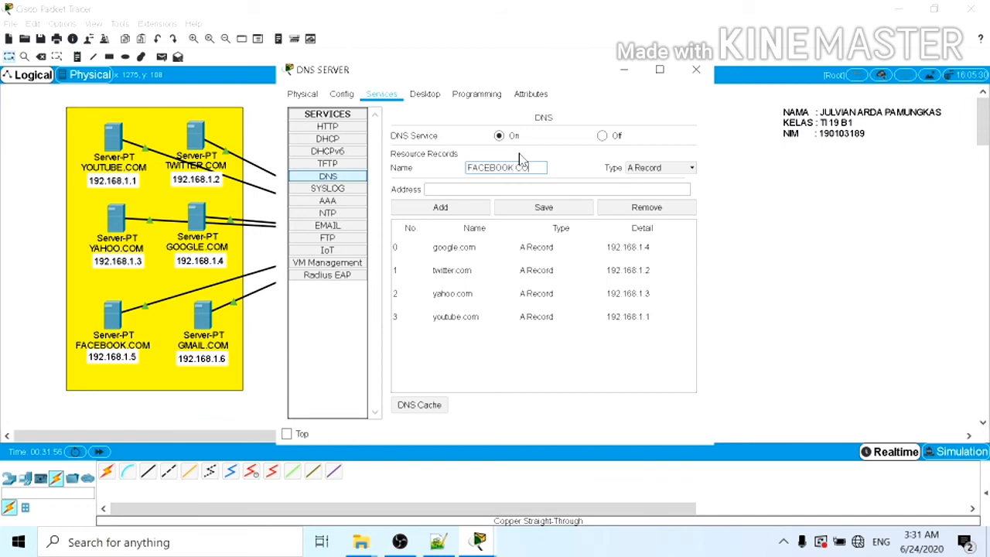
{"action": "left_click", "coordinate": [472, 190]}
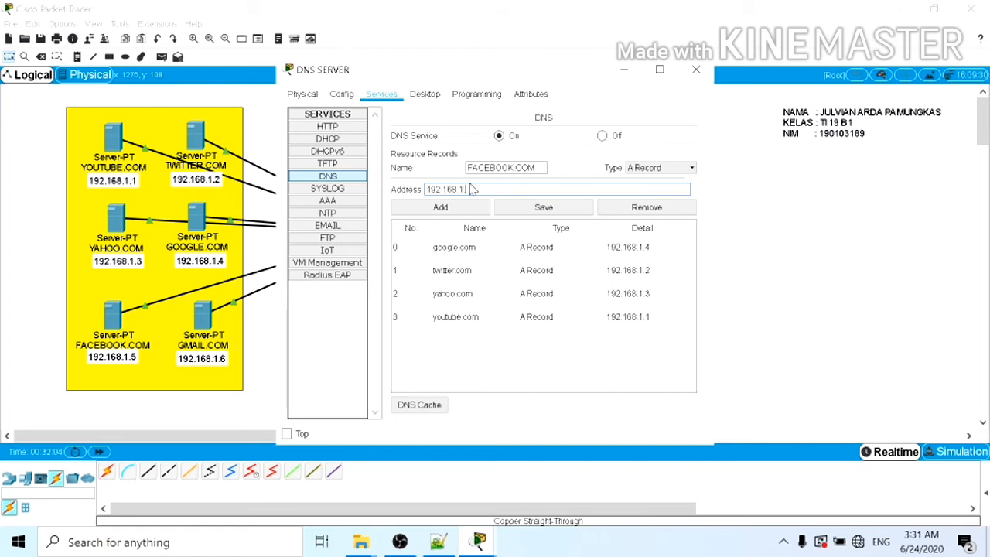
{"action": "left_click", "coordinate": [441, 206]}
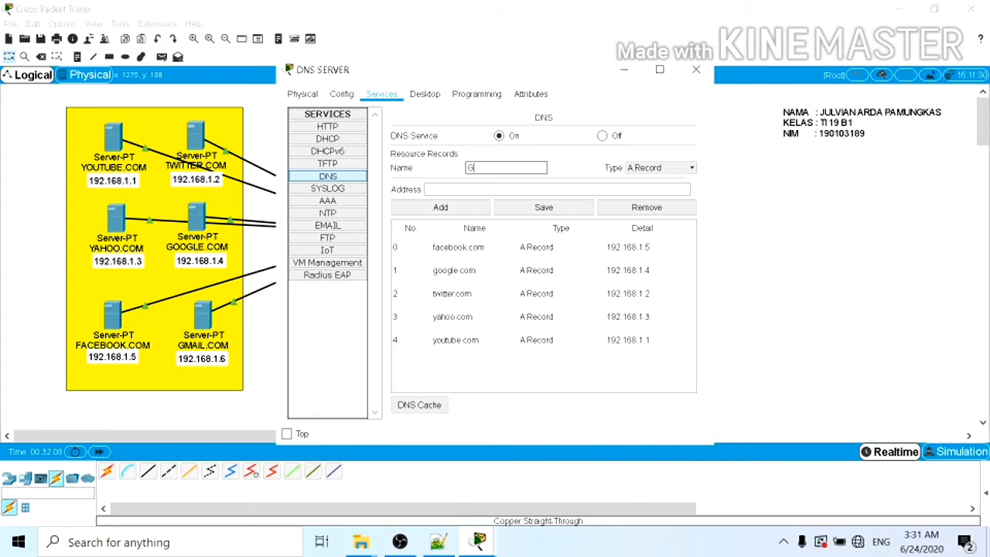
- Add a DNS A record for GMAIL.COM with address 192.168.1.6
{"action": "type", "text": "GMAIL.COM"}
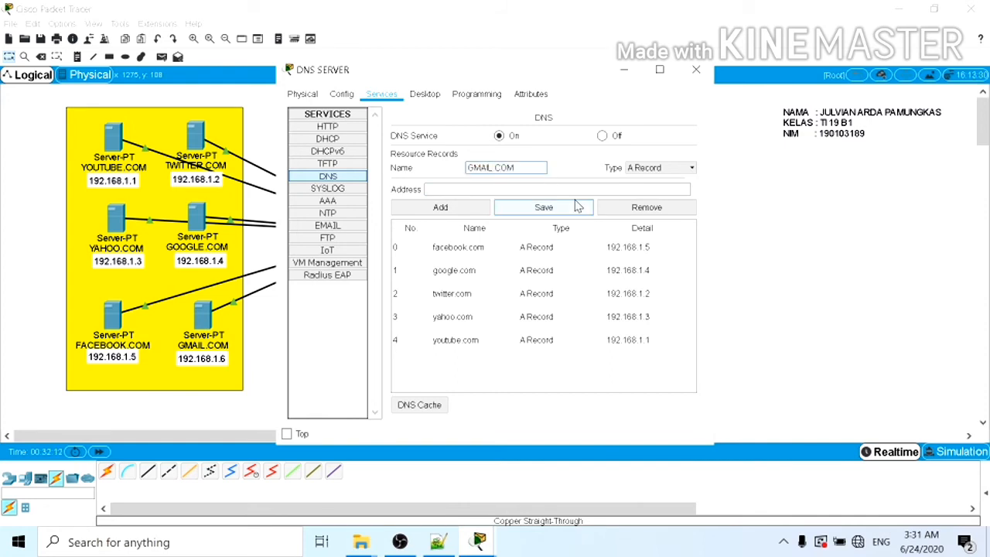
{"action": "left_click", "coordinate": [495, 189]}
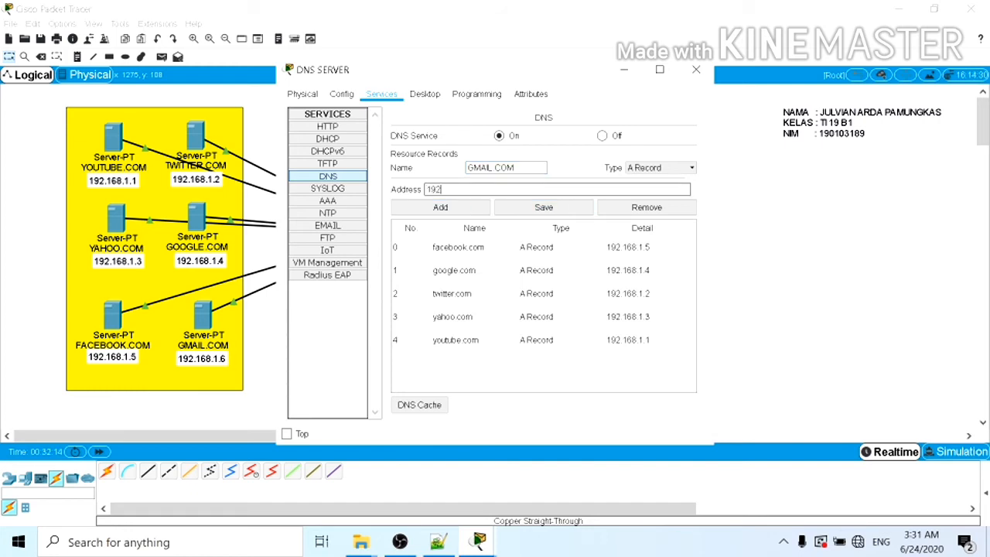
{"action": "type", "text": "192.168.1.6"}
{"action": "left_click", "coordinate": [452, 209]}
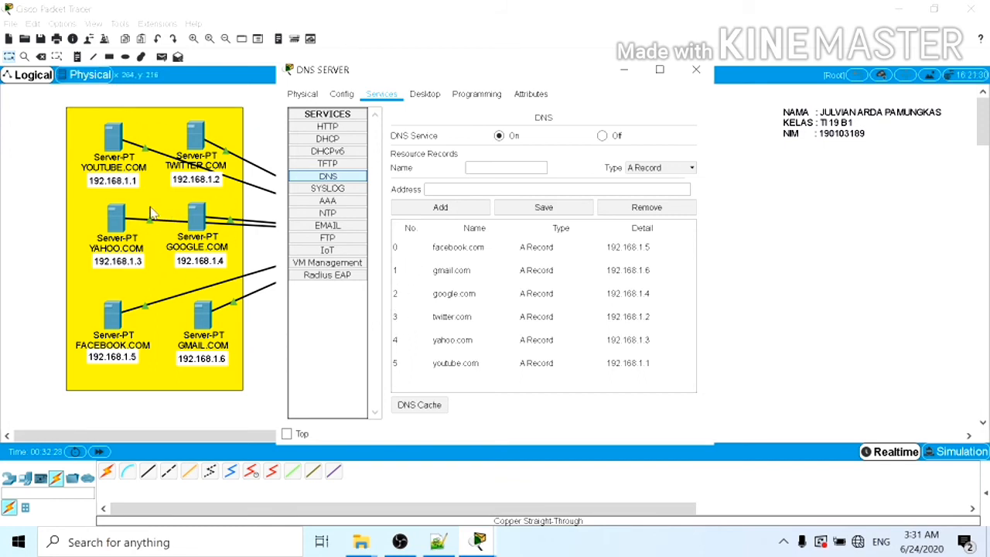
- Review the DNS SERVER's DHCP service settings and the IP configuration of PC0
{"action": "left_click", "coordinate": [341, 141]}
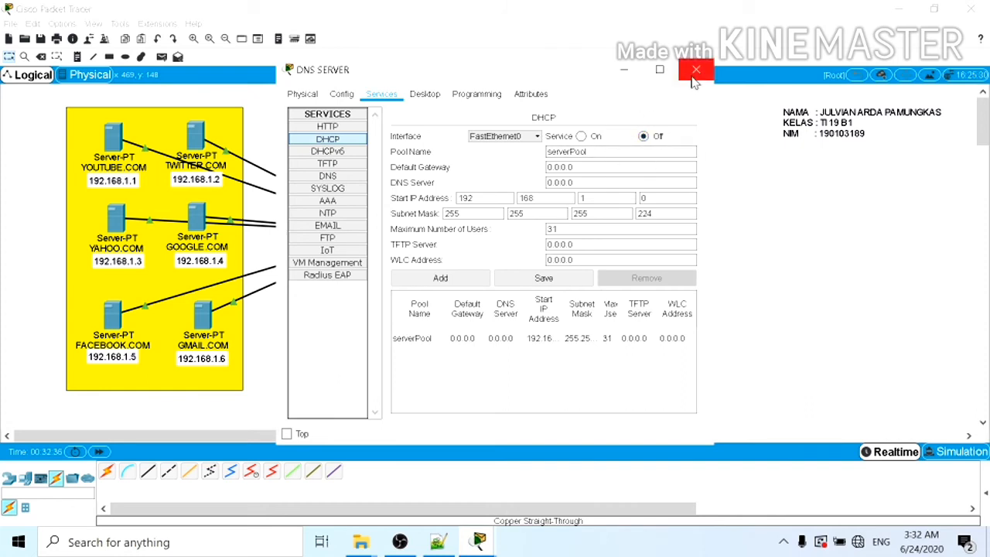
{"action": "left_click", "coordinate": [696, 72]}
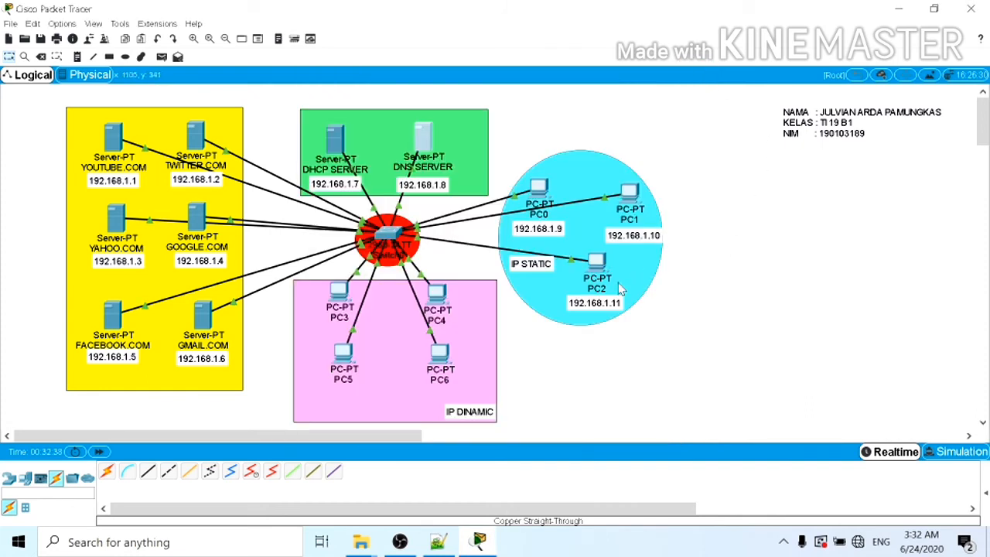
{"action": "left_click", "coordinate": [541, 193]}
{"action": "left_click", "coordinate": [327, 135]}
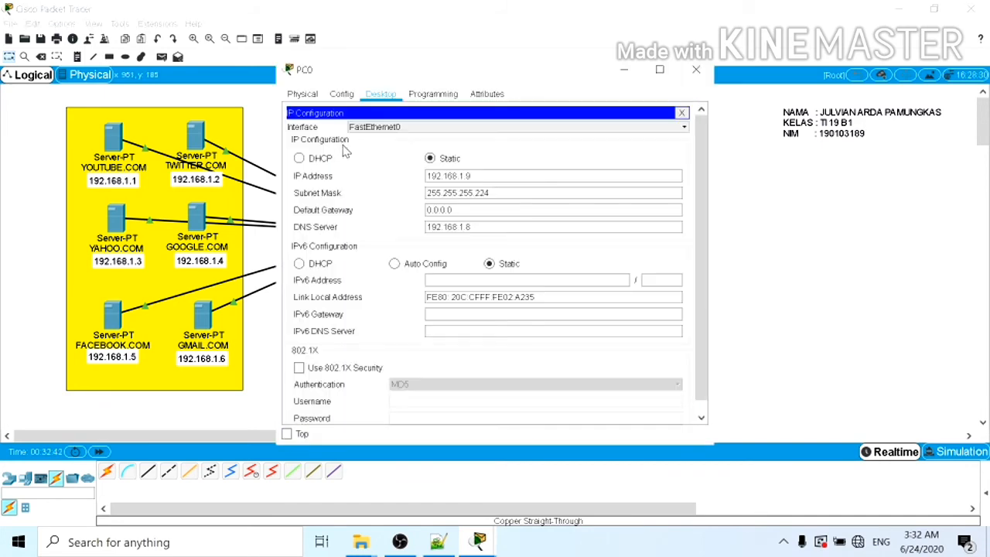
{"action": "left_click", "coordinate": [696, 69]}
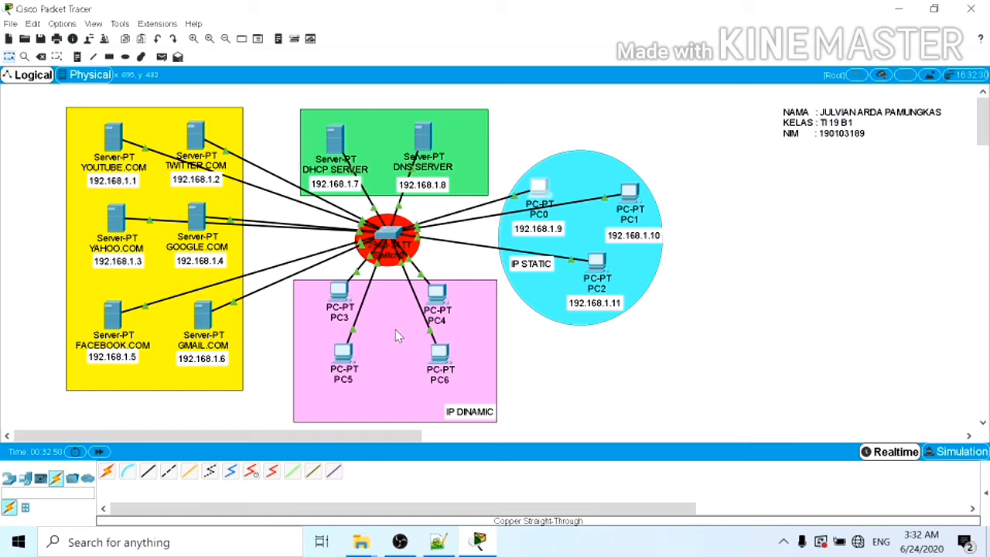
- Switch PC3's IP configuration from static to DHCP and close its device window
{"action": "left_click", "coordinate": [341, 304]}
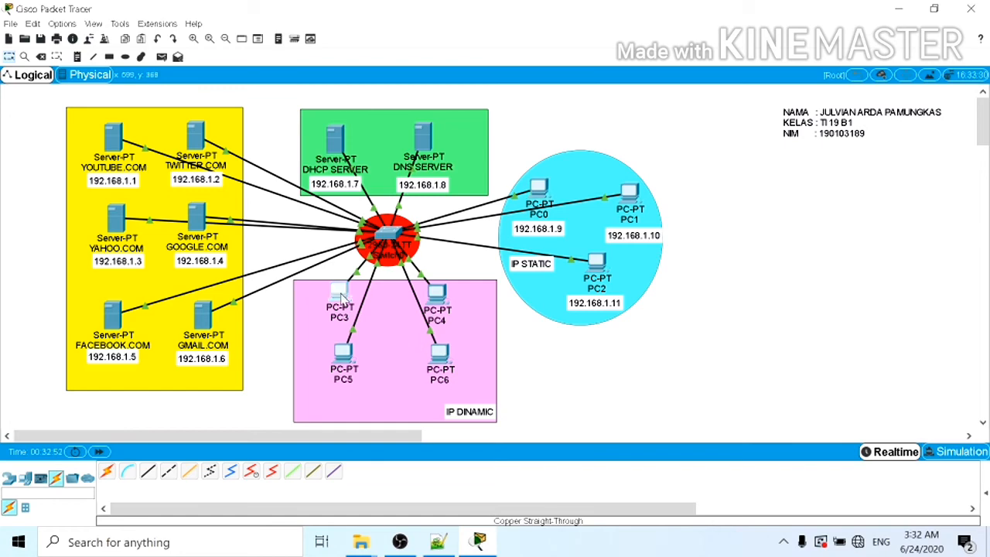
{"action": "left_click", "coordinate": [382, 94]}
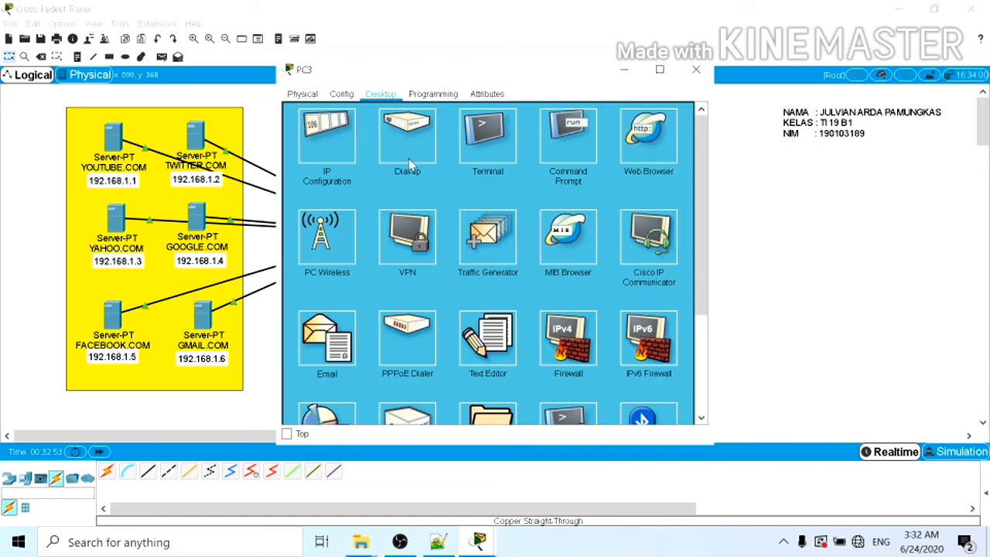
{"action": "left_click", "coordinate": [328, 131]}
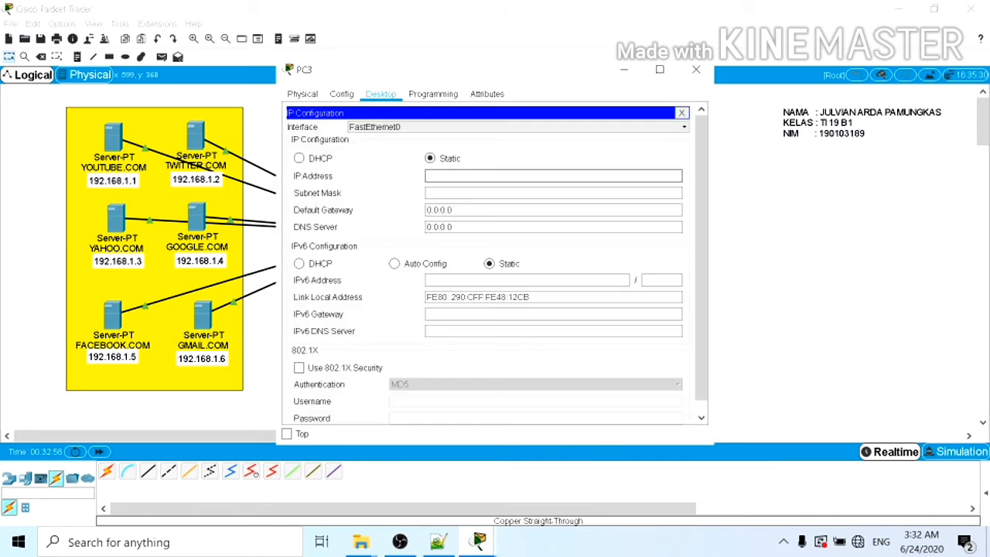
{"action": "left_click", "coordinate": [300, 157]}
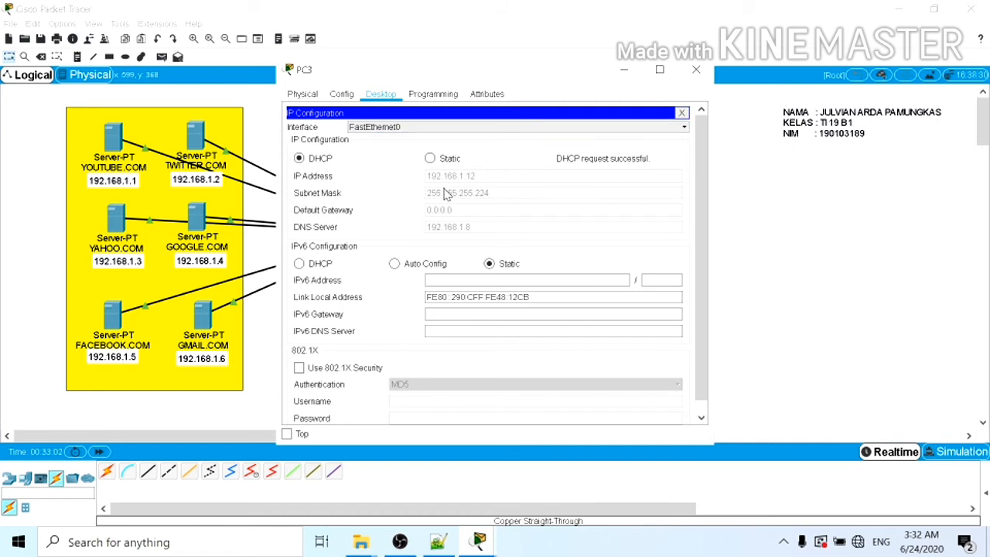
{"action": "left_click", "coordinate": [697, 74]}
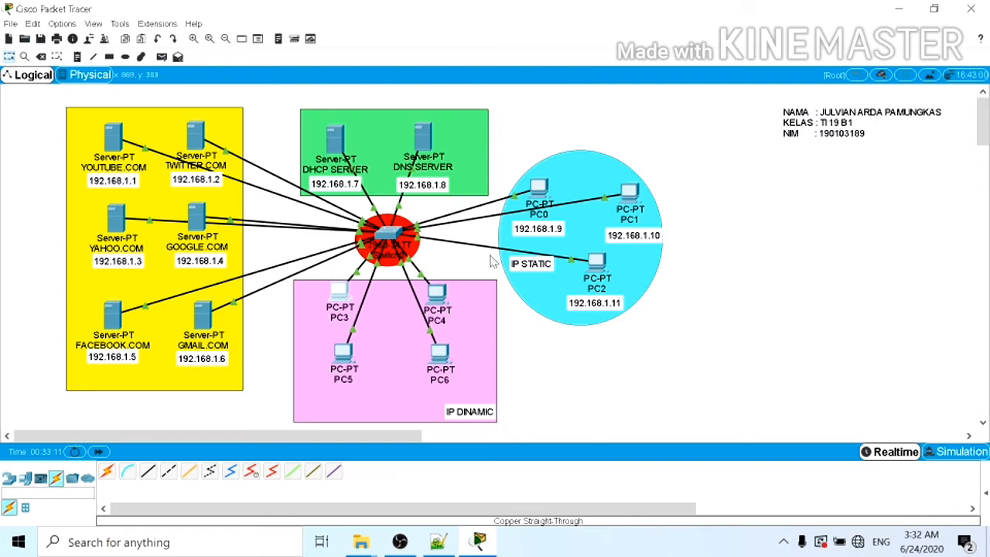
- Switch PC4's IP configuration from static to DHCP and close its device window
{"action": "left_click", "coordinate": [437, 293]}
{"action": "left_click", "coordinate": [381, 93]}
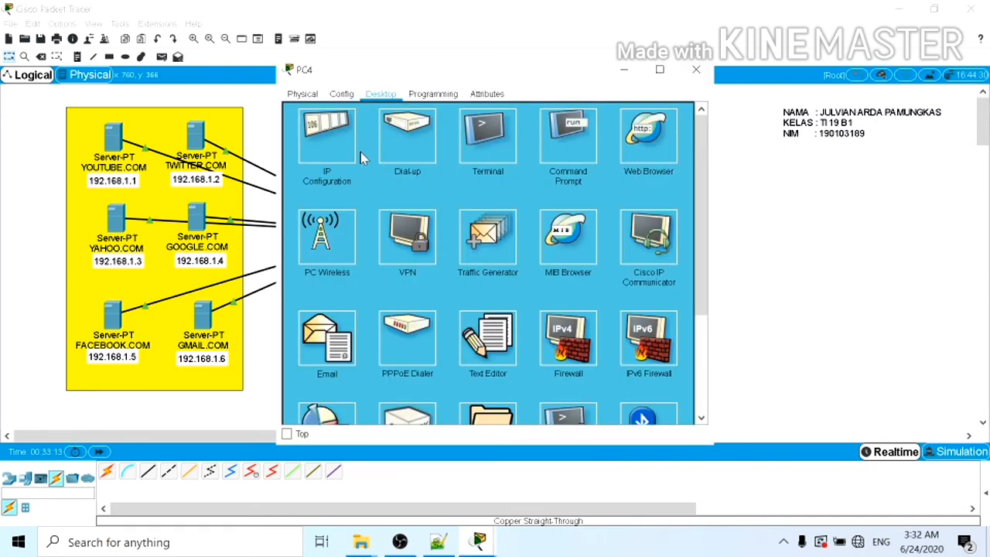
{"action": "left_click", "coordinate": [331, 136]}
{"action": "left_click", "coordinate": [308, 158]}
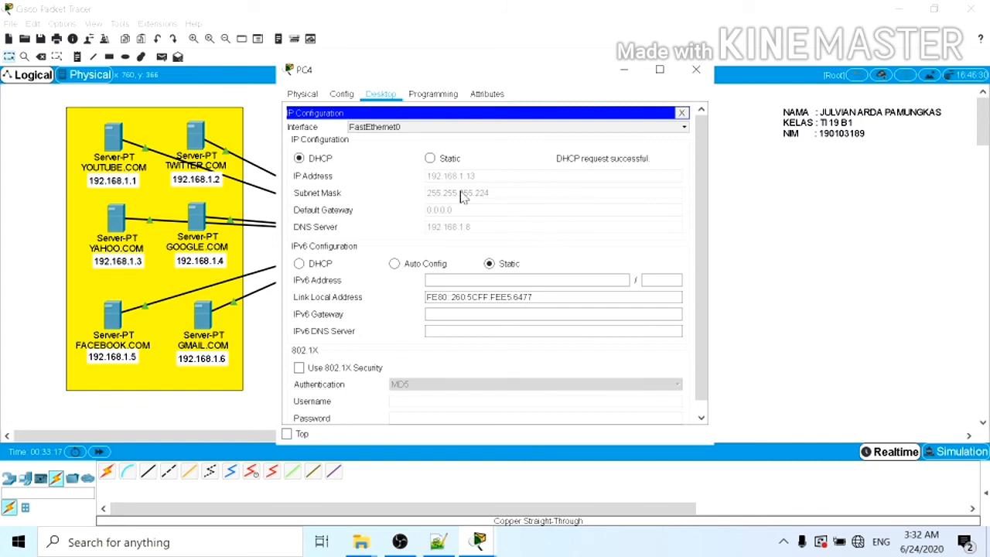
{"action": "left_click", "coordinate": [695, 69]}
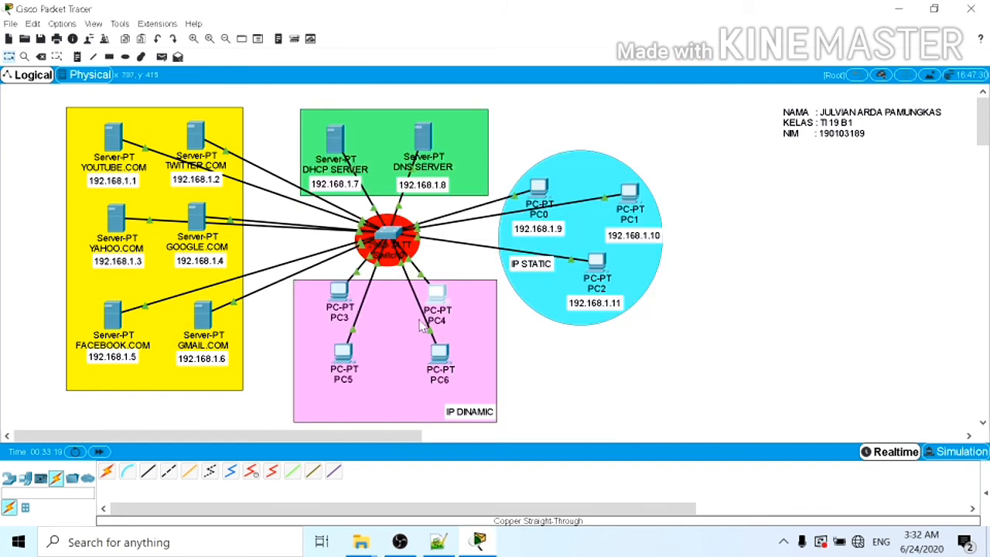
- Switch PC5's IP configuration from static to DHCP and close its device window
{"action": "left_click", "coordinate": [358, 355]}
{"action": "left_click", "coordinate": [348, 357]}
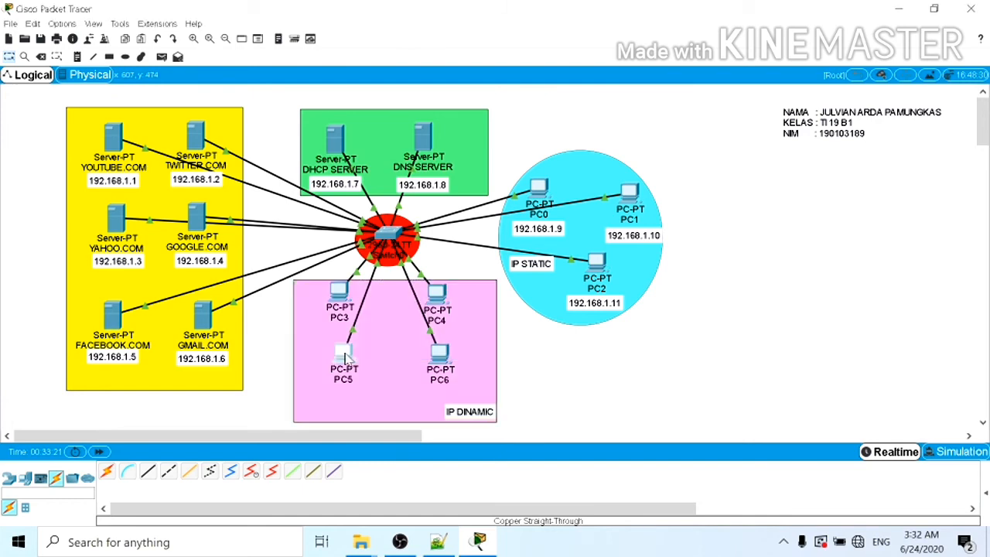
{"action": "left_click", "coordinate": [381, 95]}
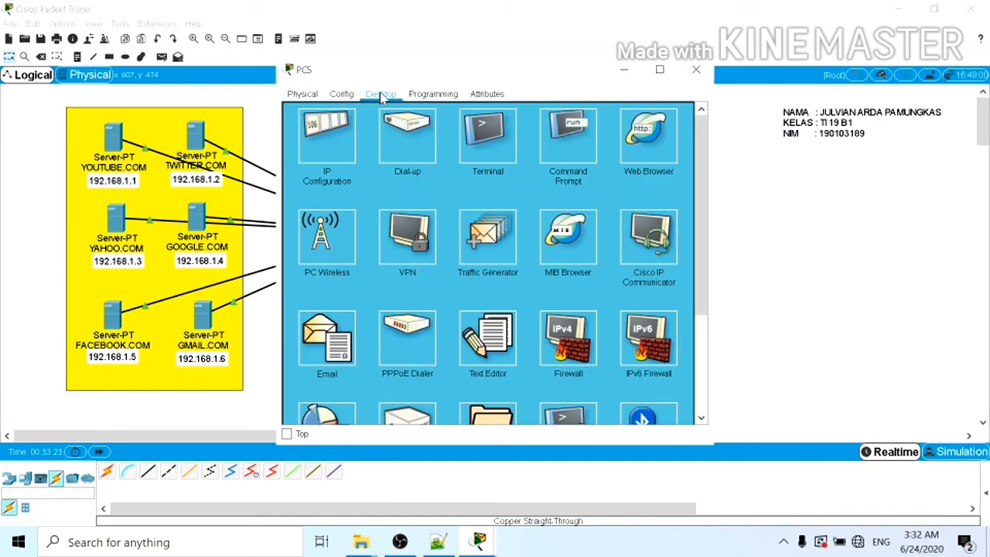
{"action": "left_click", "coordinate": [328, 129]}
{"action": "left_click", "coordinate": [299, 158]}
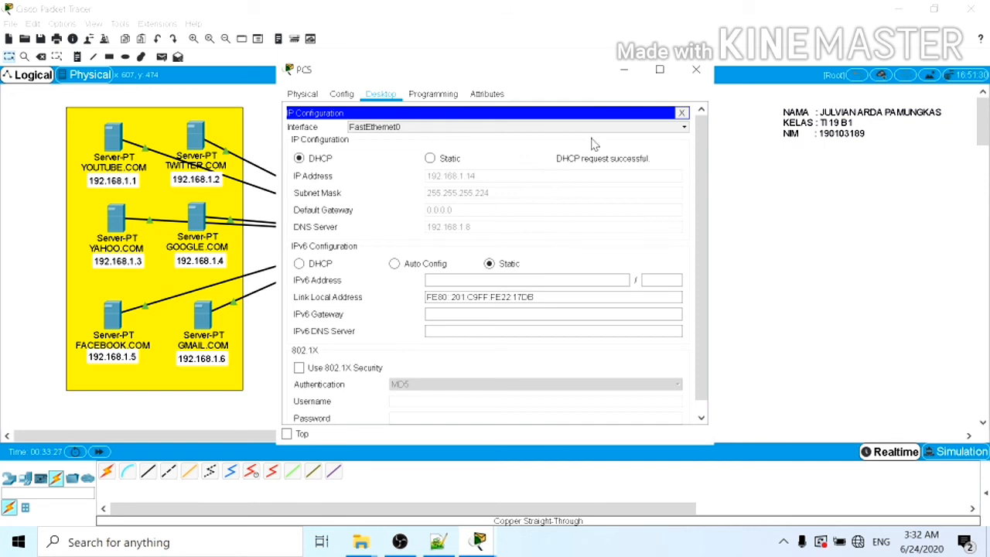
{"action": "left_click", "coordinate": [696, 70]}
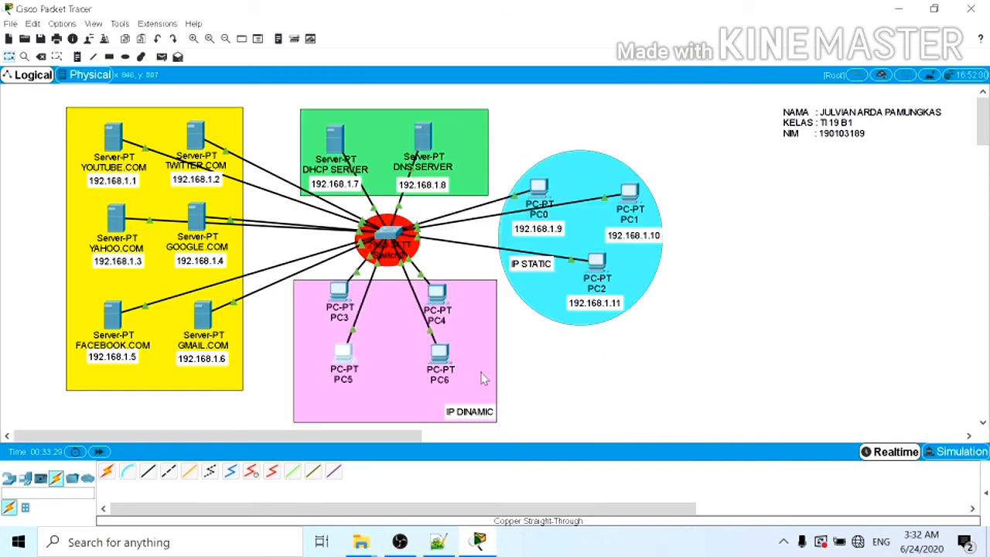
- Switch PC6's IP configuration from static to DHCP and close its device window
{"action": "left_click", "coordinate": [443, 360]}
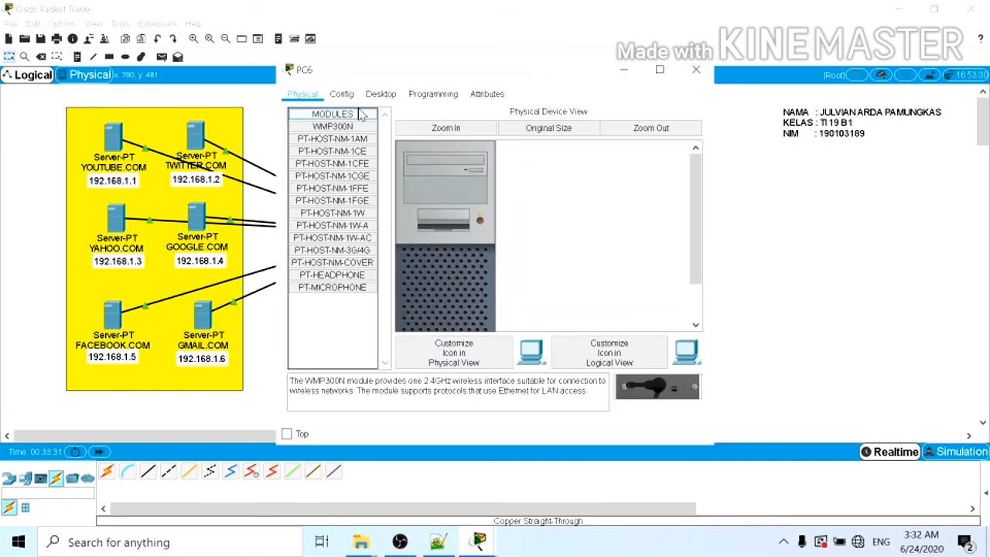
{"action": "left_click", "coordinate": [383, 96]}
{"action": "left_click", "coordinate": [338, 133]}
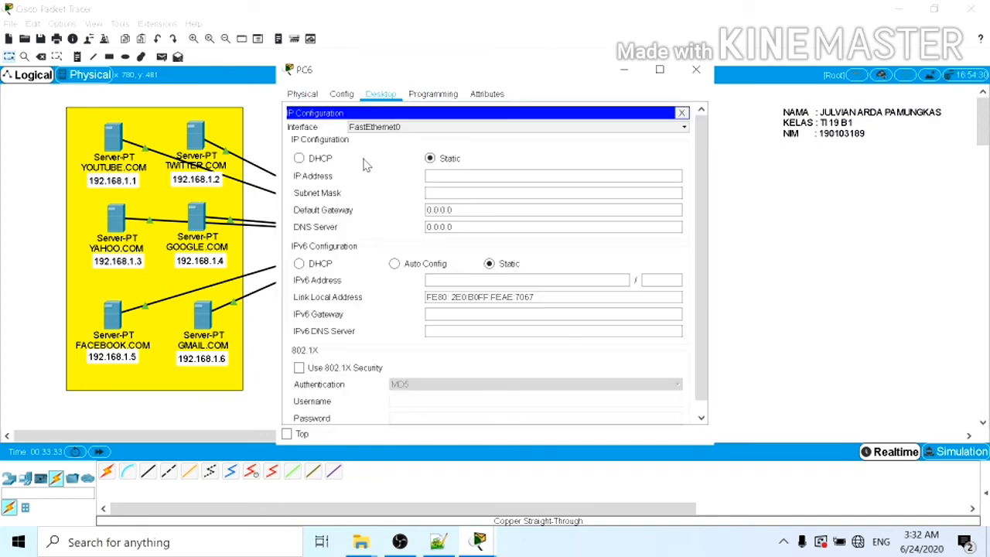
{"action": "left_click", "coordinate": [299, 158]}
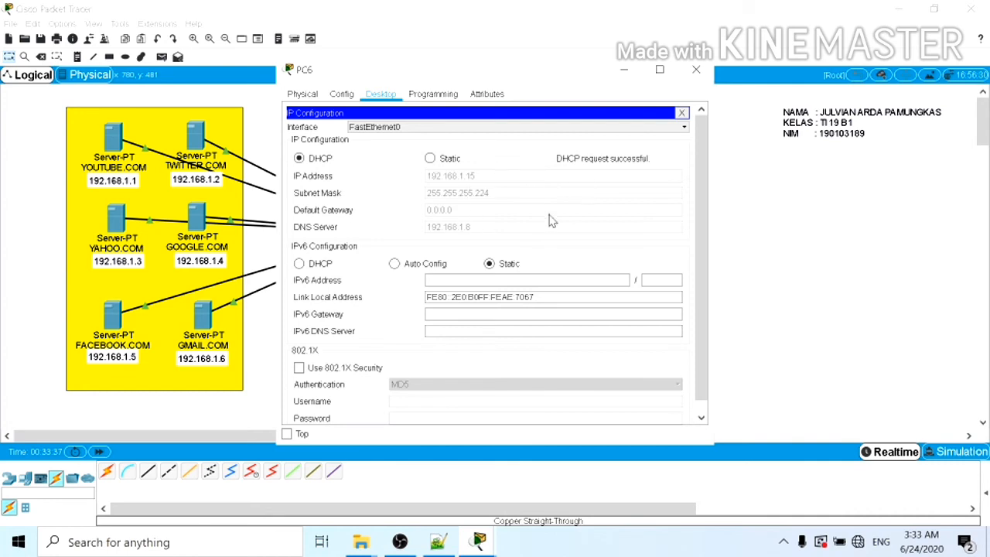
{"action": "left_click", "coordinate": [696, 72]}
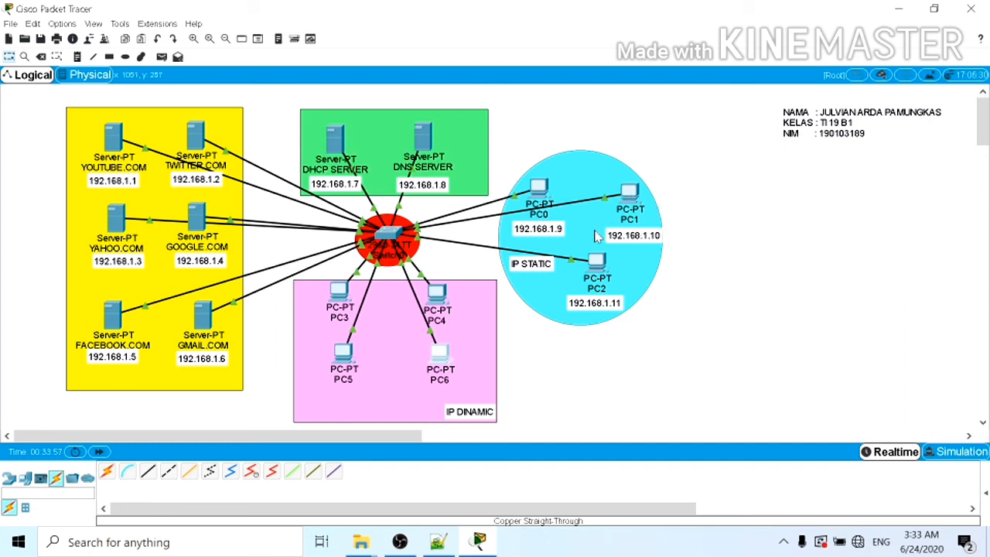
- Ping the other two static PCs, 192.168.1.9 and 192.168.1.11, from PC1's command prompt
{"action": "left_click", "coordinate": [630, 193]}
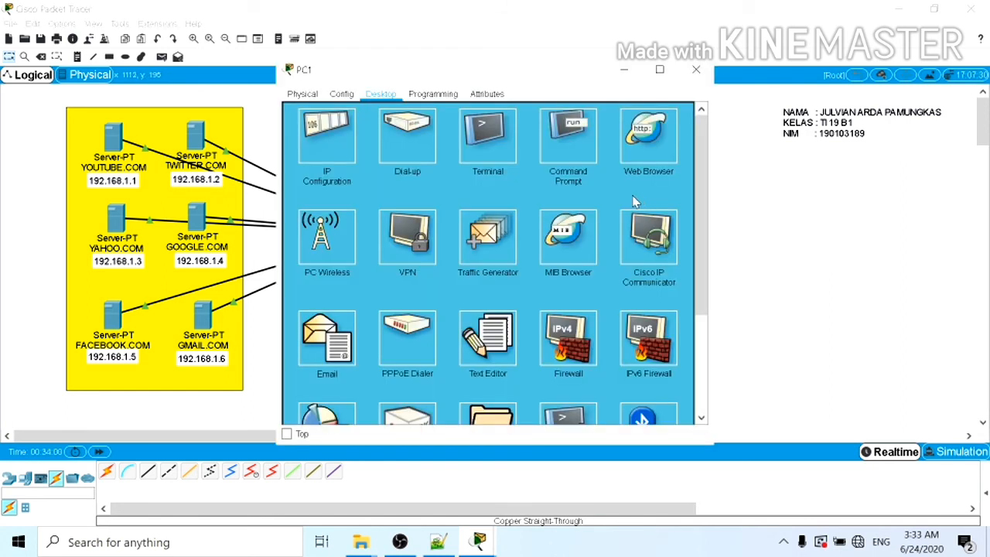
{"action": "left_click", "coordinate": [576, 133]}
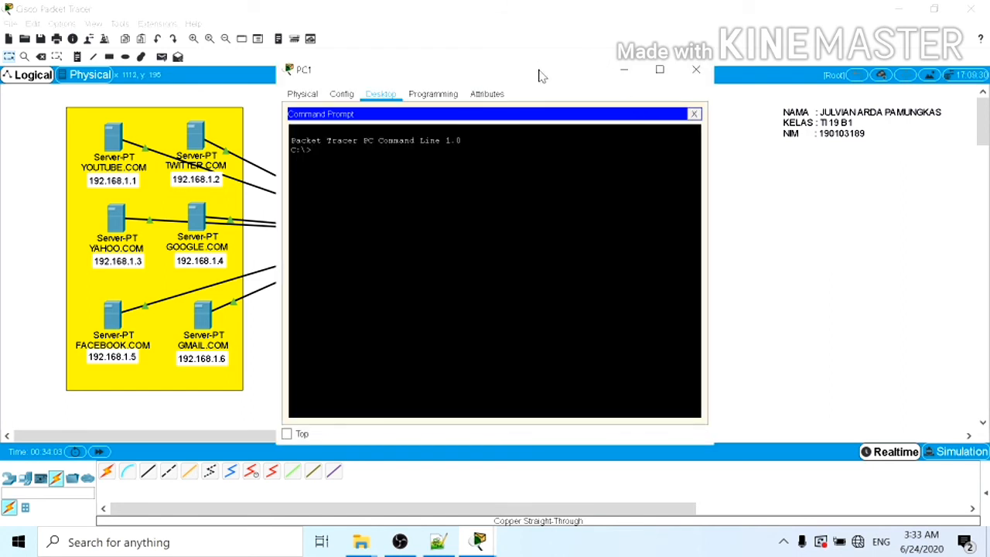
{"action": "left_click_drag", "start_coordinate": [541, 75], "coordinate": [274, 69]}
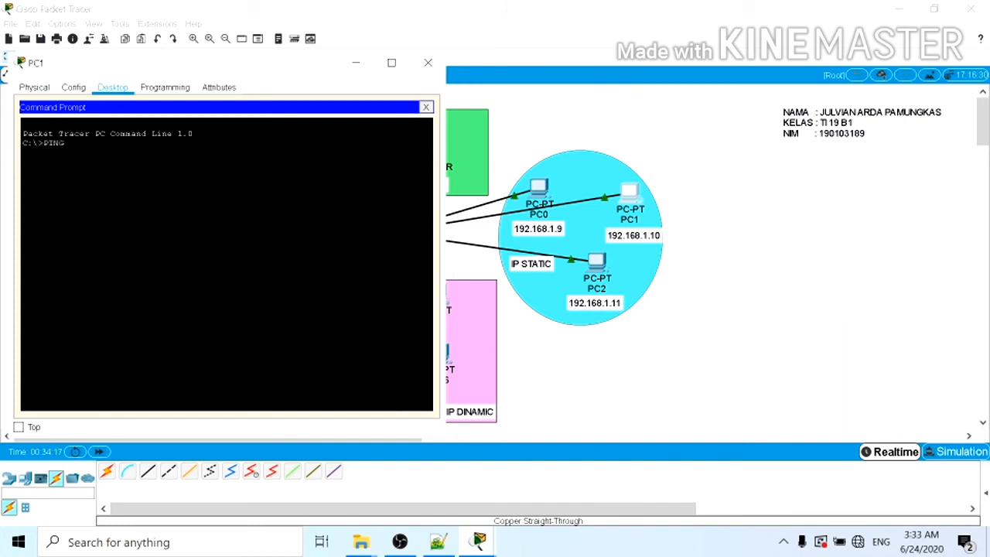
{"action": "type", "text": "192.168.1.9"}
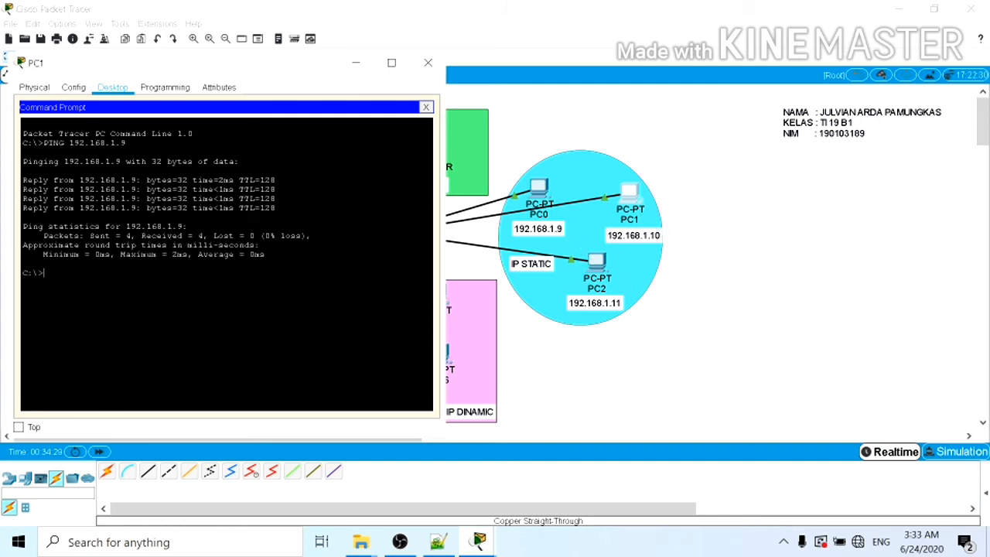
{"action": "key", "text": "Up"}
{"action": "type", "text": "11"}
{"action": "key", "text": "Return"}
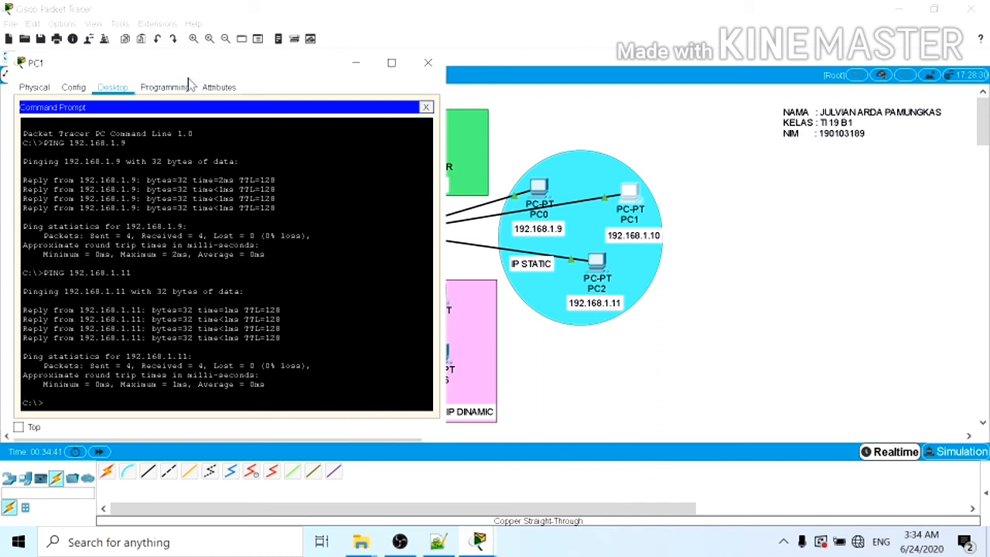
- Move PC1's window clear of the dynamic PCs and ping 192.168.1.12 and 192.168.1.13 from its command prompt
{"action": "left_click_drag", "start_coordinate": [198, 76], "coordinate": [212, 25]}
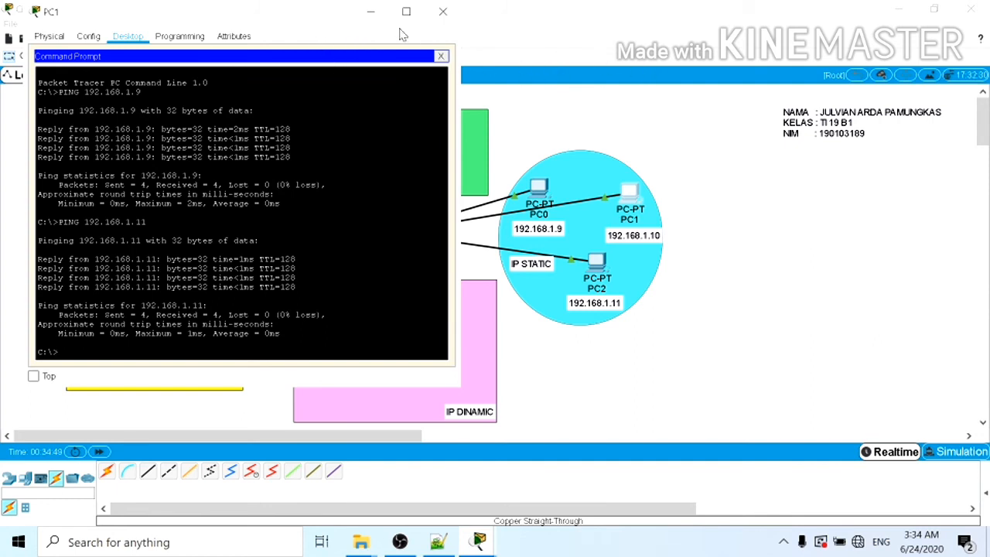
{"action": "left_click", "coordinate": [371, 11]}
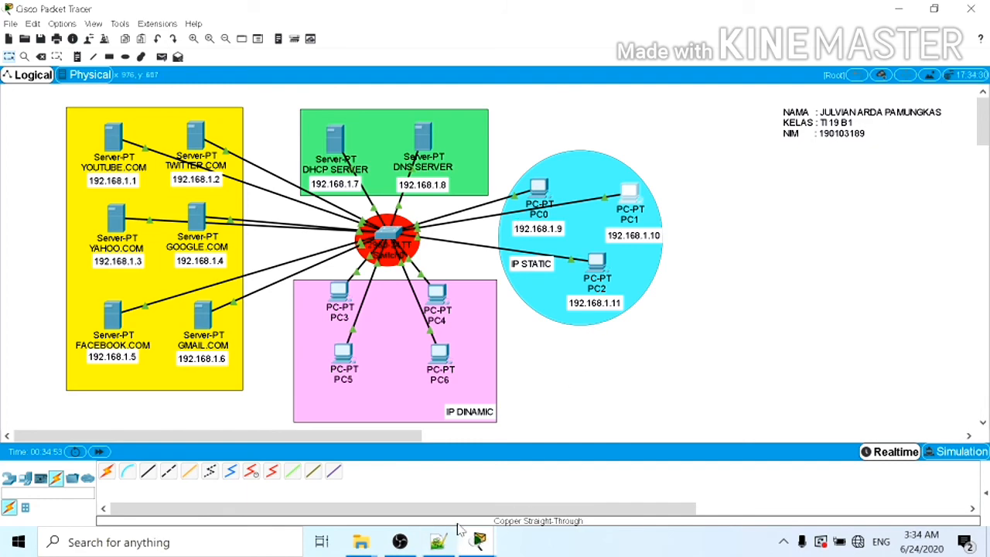
{"action": "left_click", "coordinate": [477, 543]}
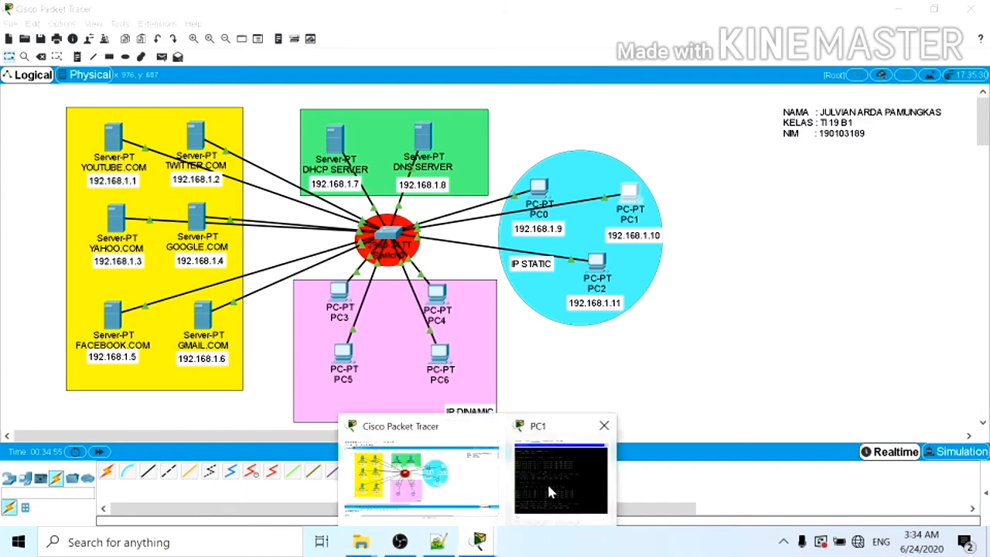
{"action": "left_click", "coordinate": [547, 482]}
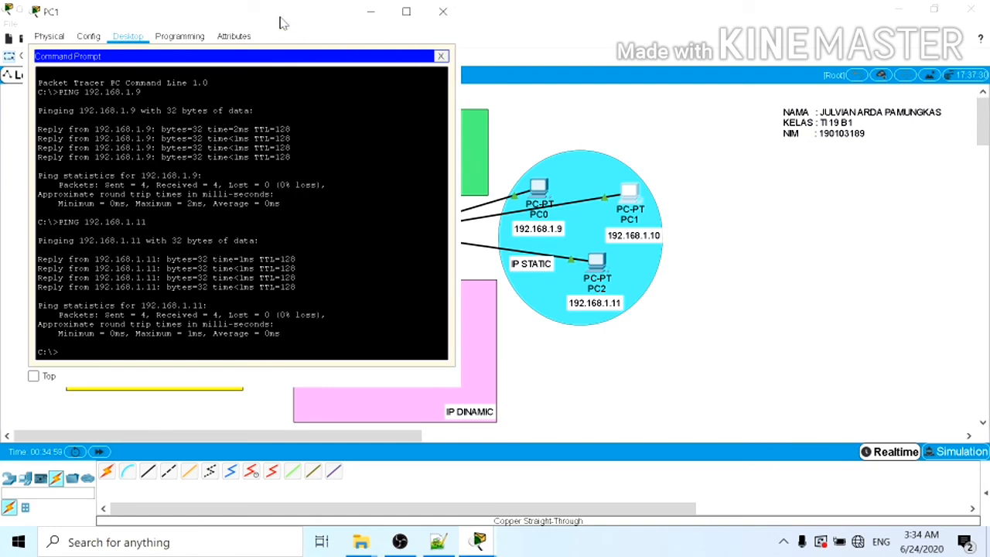
{"action": "left_click_drag", "start_coordinate": [272, 13], "coordinate": [790, 84]}
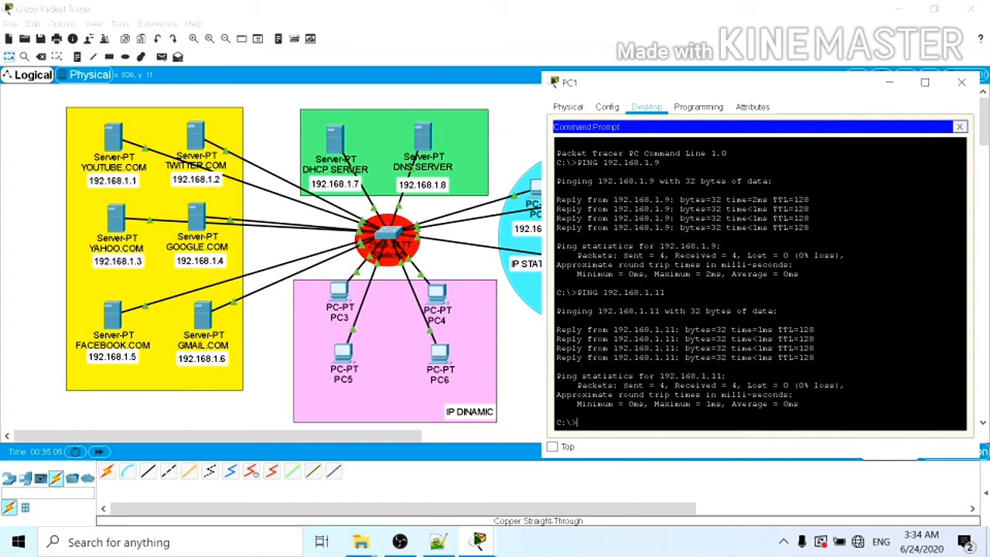
{"action": "key", "text": "Up"}
{"action": "key", "text": "Return"}
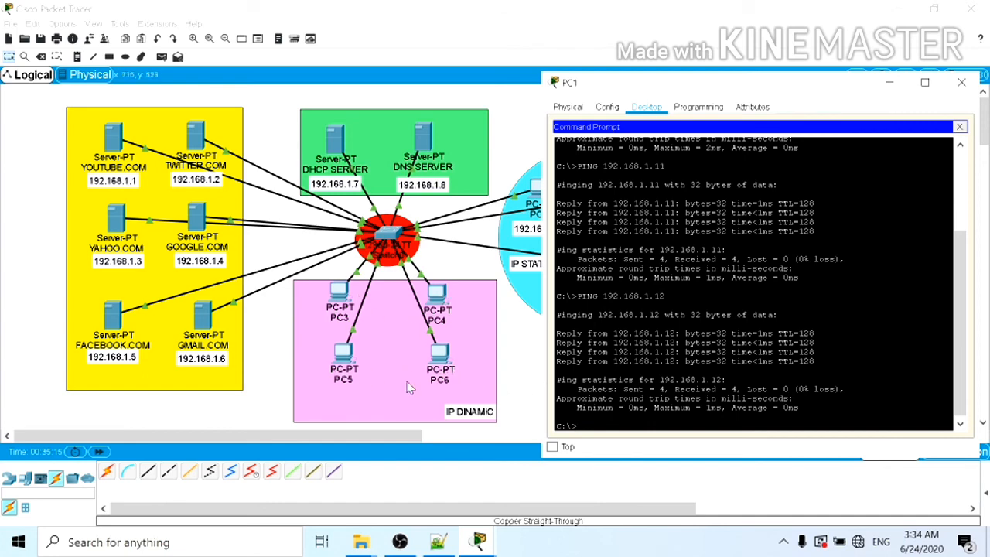
{"action": "key", "text": "Up"}
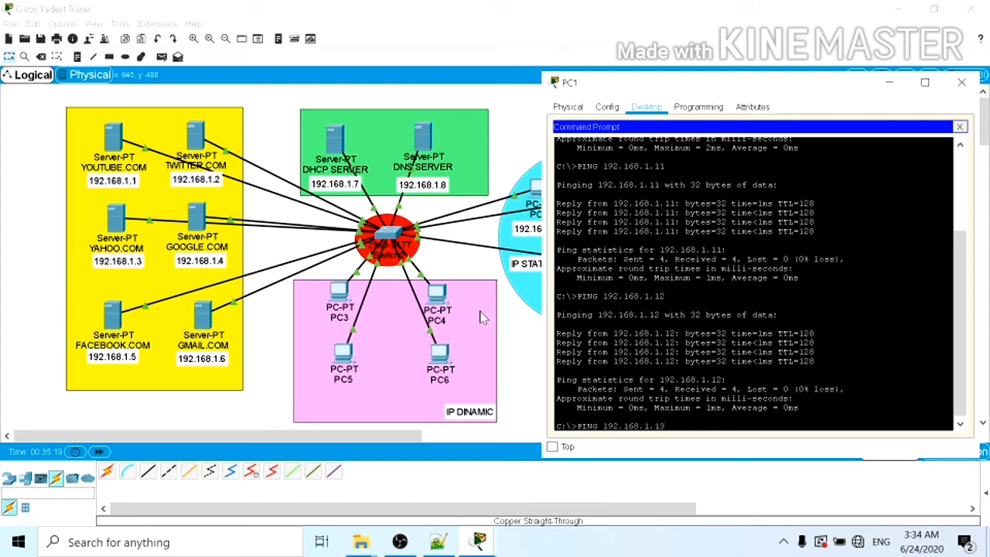
{"action": "key", "text": "Return"}
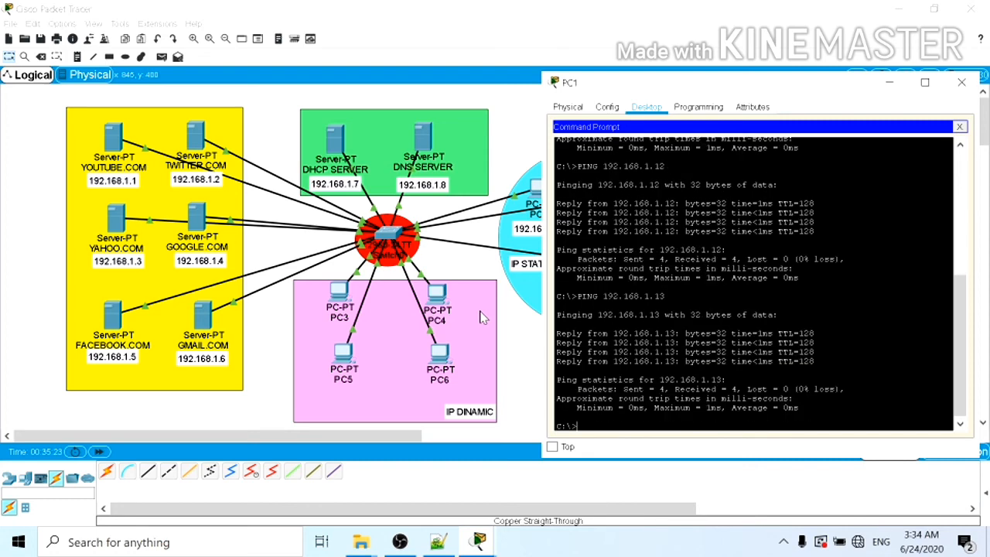
- Ping 192.168.1.14 and 192.168.1.15 from PC1's command prompt and close its device window
{"action": "key", "text": "Up"}
{"action": "type", "text": "4"}
{"action": "key", "text": "Return"}
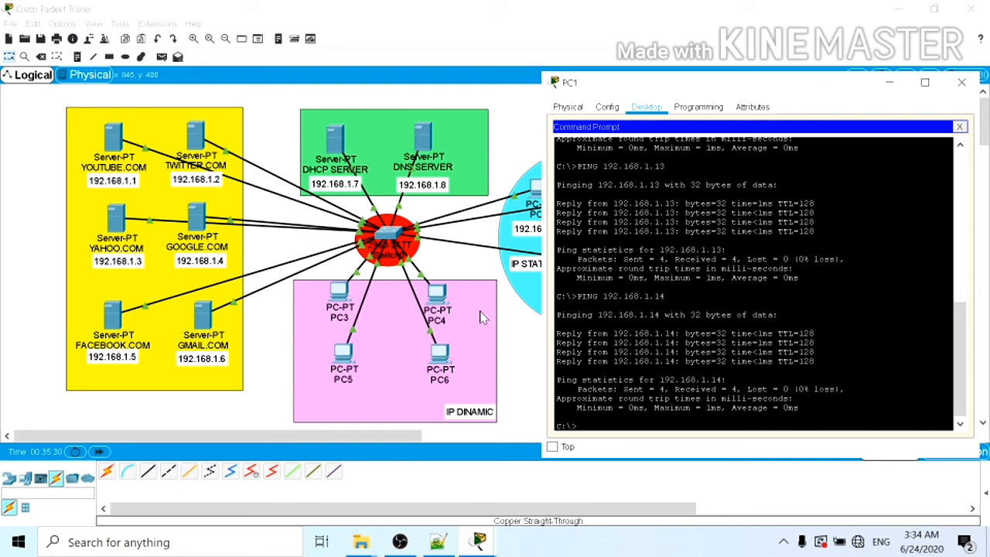
{"action": "type", "text": "PING 192.168.1.15"}
{"action": "key", "text": "Return"}
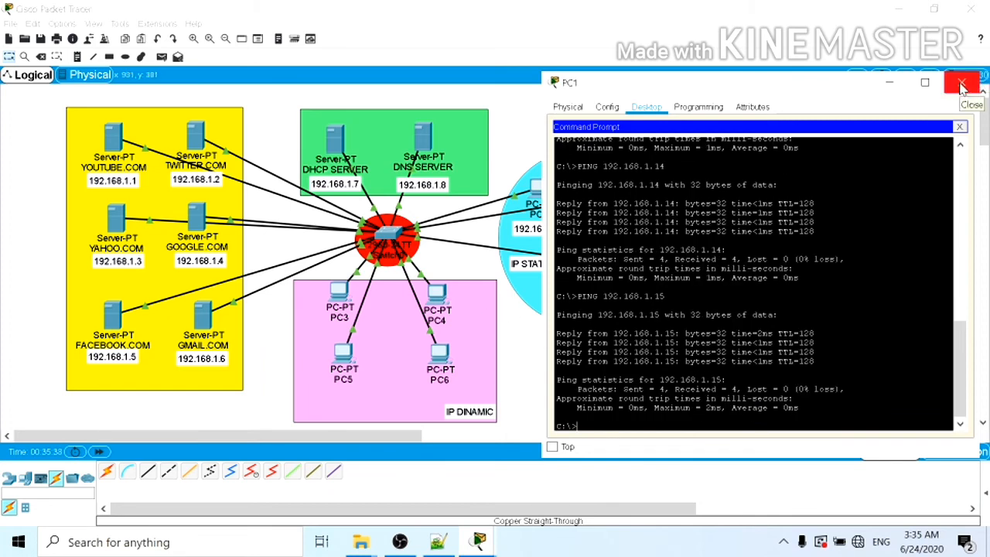
{"action": "left_click", "coordinate": [961, 85]}
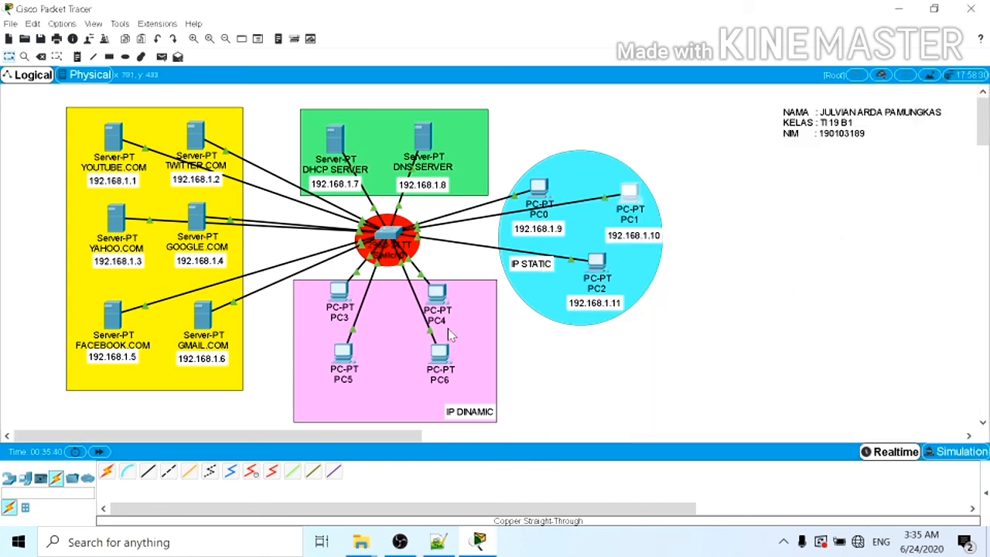
{"action": "left_click", "coordinate": [346, 367]}
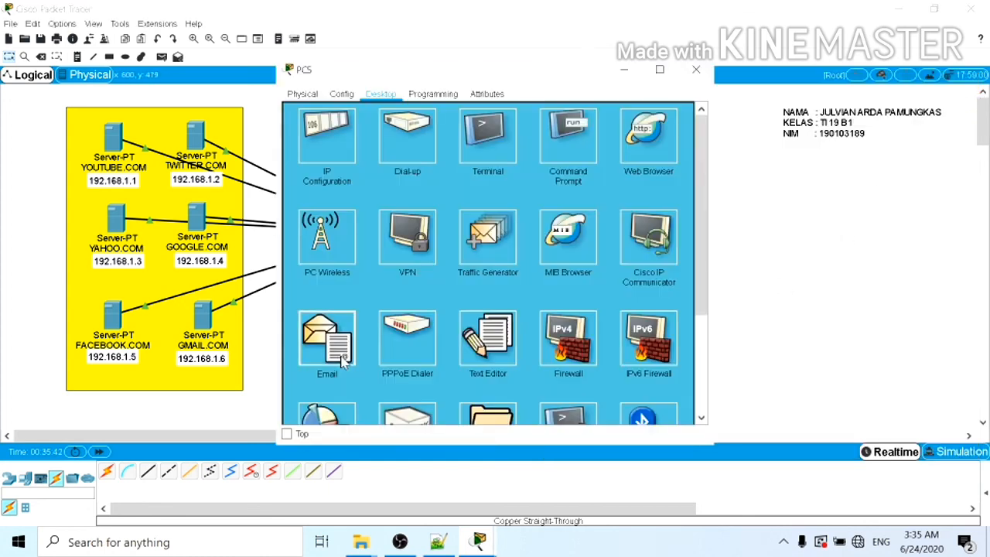
{"action": "left_click", "coordinate": [327, 333]}
{"action": "left_click", "coordinate": [696, 69]}
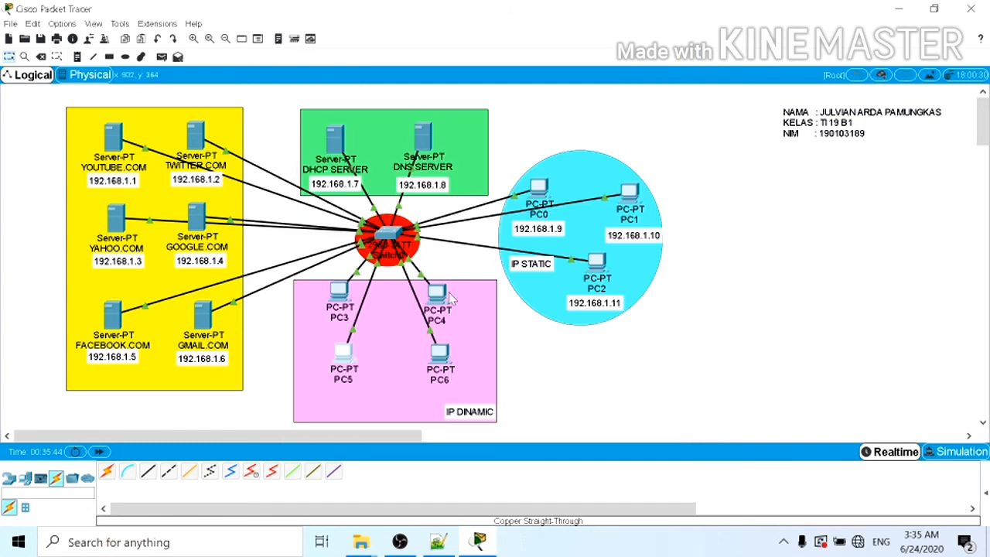
- Open PC5's command prompt, move its window clear of the dynamic PCs and ping 192.168.1.12
{"action": "left_click", "coordinate": [357, 360]}
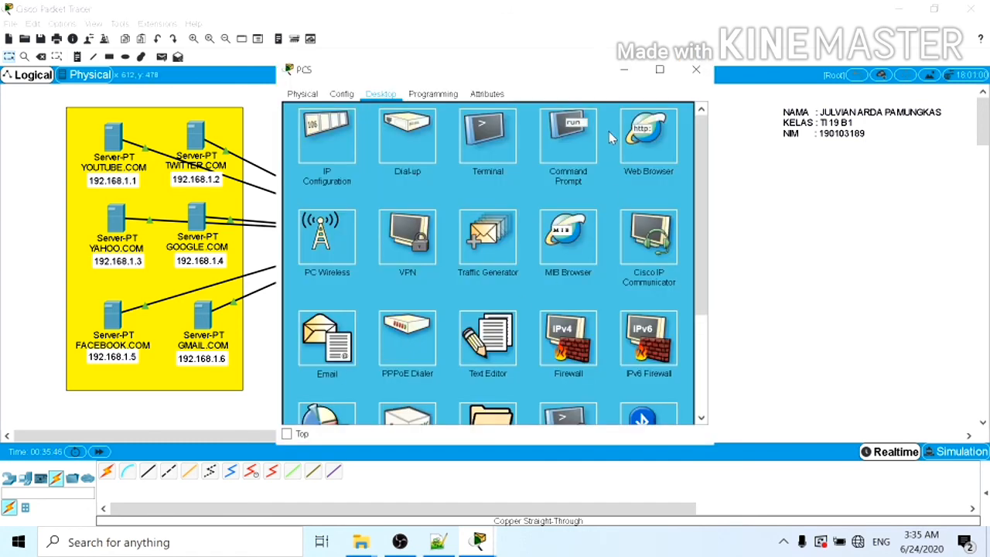
{"action": "left_click", "coordinate": [569, 141]}
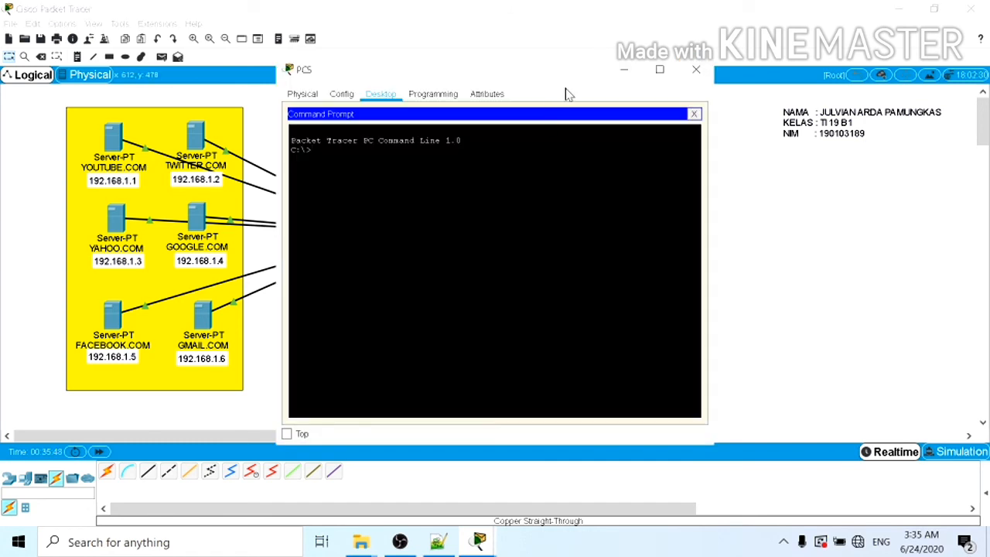
{"action": "left_click_drag", "start_coordinate": [559, 72], "coordinate": [774, 207]}
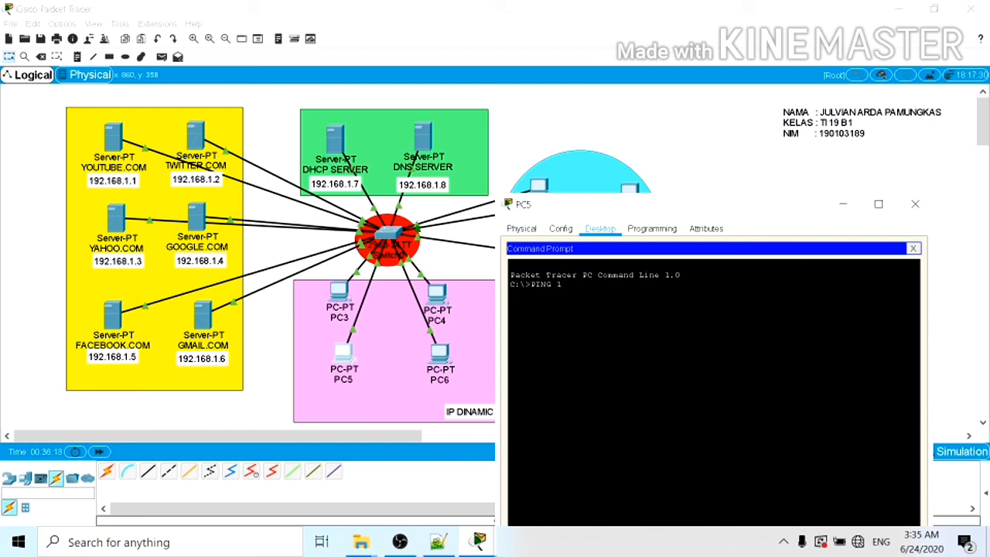
{"action": "type", "text": "92.168.1.12"}
{"action": "key", "text": "Return"}
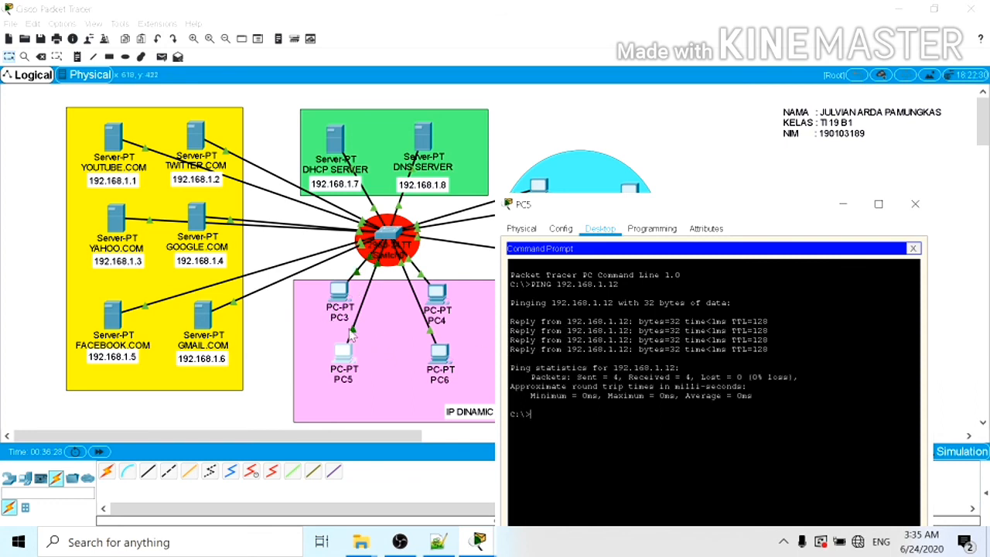
- Ping 192.168.1.13 from PC5's command prompt and close its device window
{"action": "key", "text": "Up"}
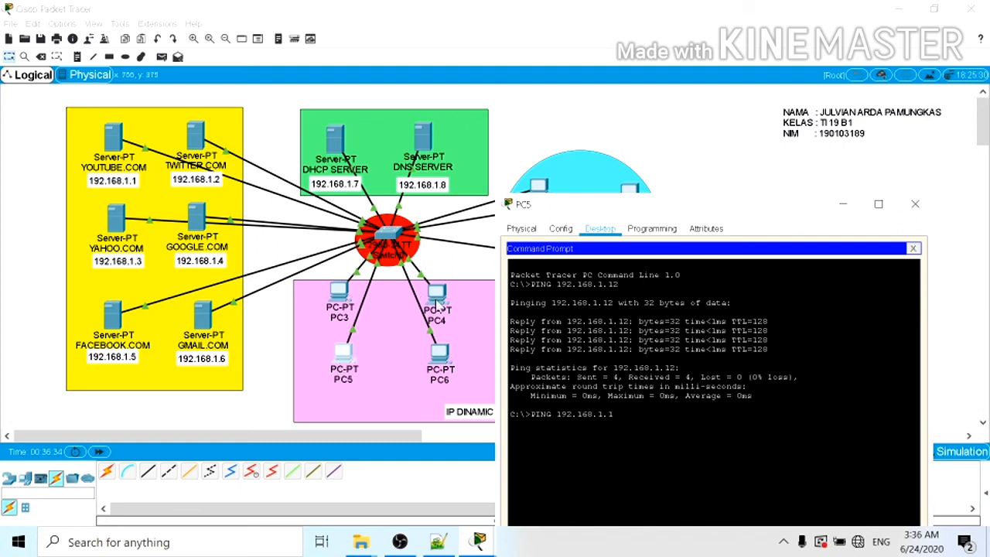
{"action": "type", "text": "3"}
{"action": "key", "text": "Return"}
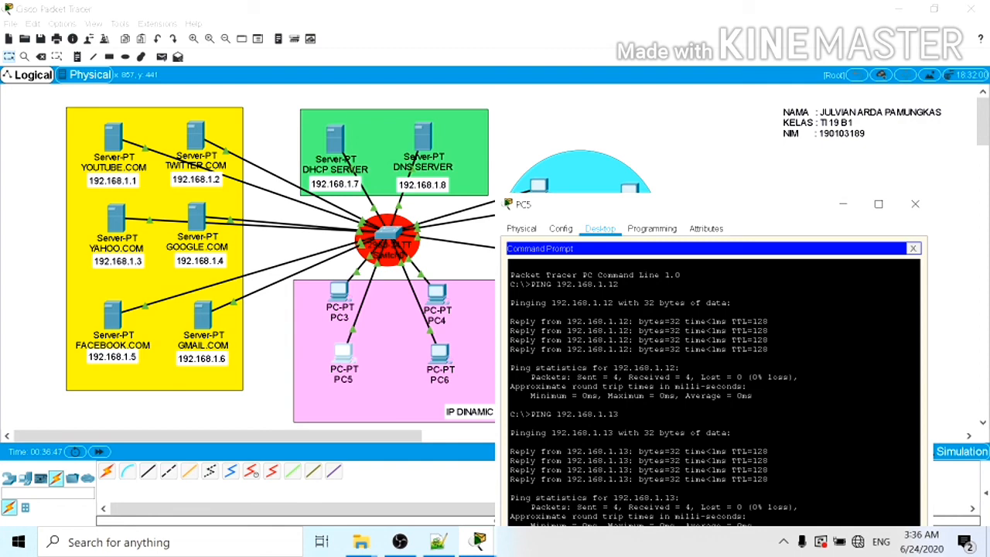
{"action": "left_click", "coordinate": [913, 249]}
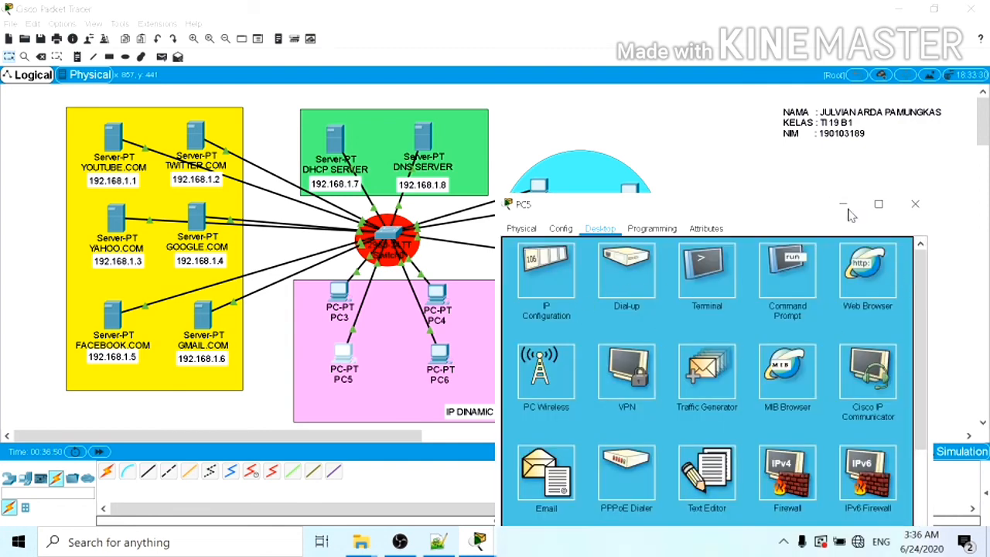
{"action": "left_click", "coordinate": [915, 203]}
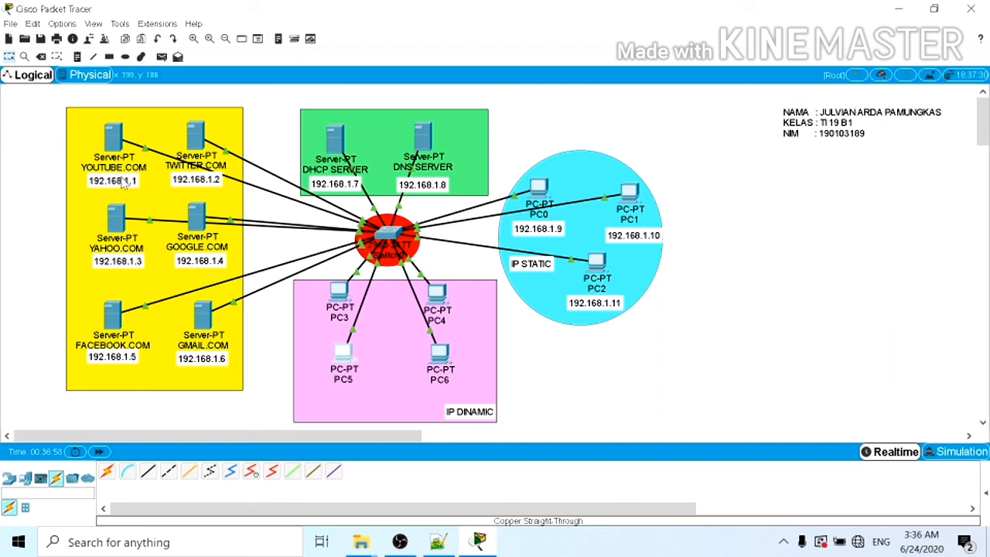
- Open PC1's command prompt and ping the YAHOO.COM server at 192.168.1.3
{"action": "left_click", "coordinate": [632, 195]}
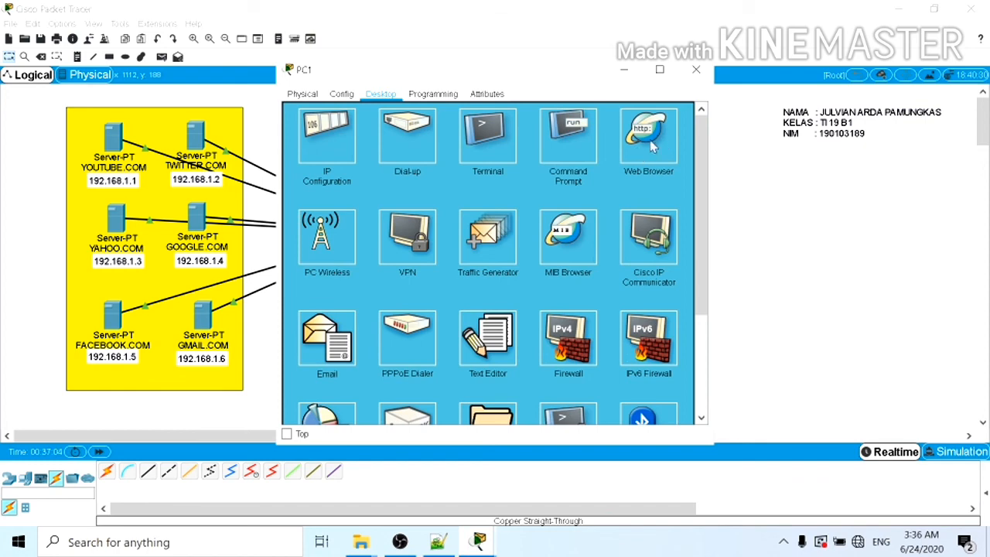
{"action": "left_click", "coordinate": [576, 129]}
{"action": "left_click", "coordinate": [694, 411]}
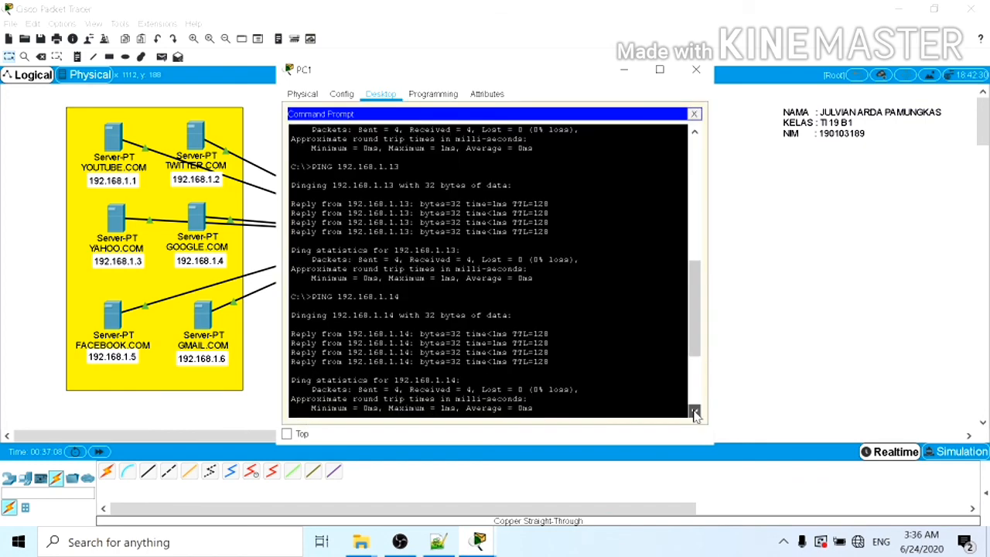
{"action": "left_click", "coordinate": [695, 412]}
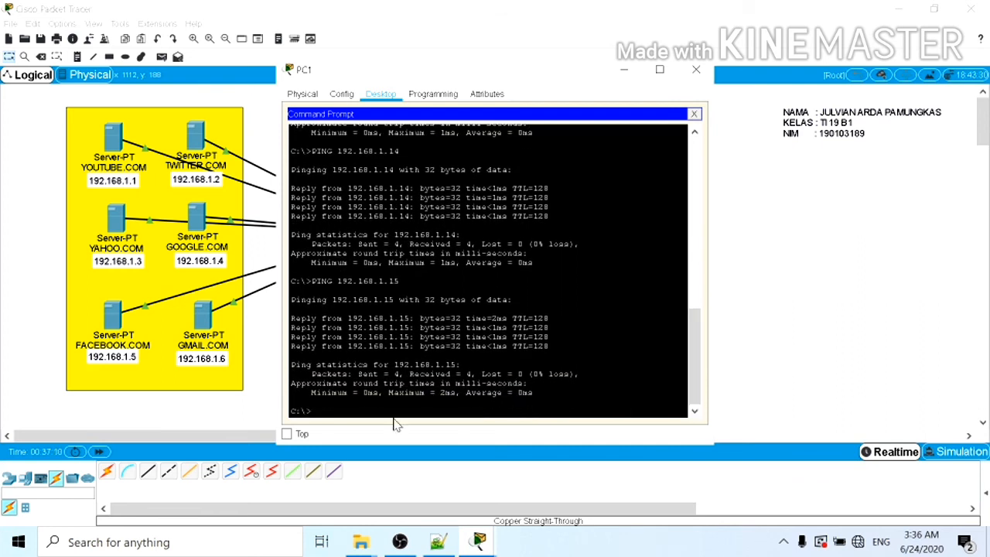
{"action": "type", "text": "YAHOO.COM"}
{"action": "key", "text": "BackSpace"}
{"action": "key", "text": "BackSpace"}
{"action": "key", "text": "BackSpace"}
{"action": "key", "text": "BackSpace"}
{"action": "key", "text": "BackSpace"}
{"action": "key", "text": "Return"}
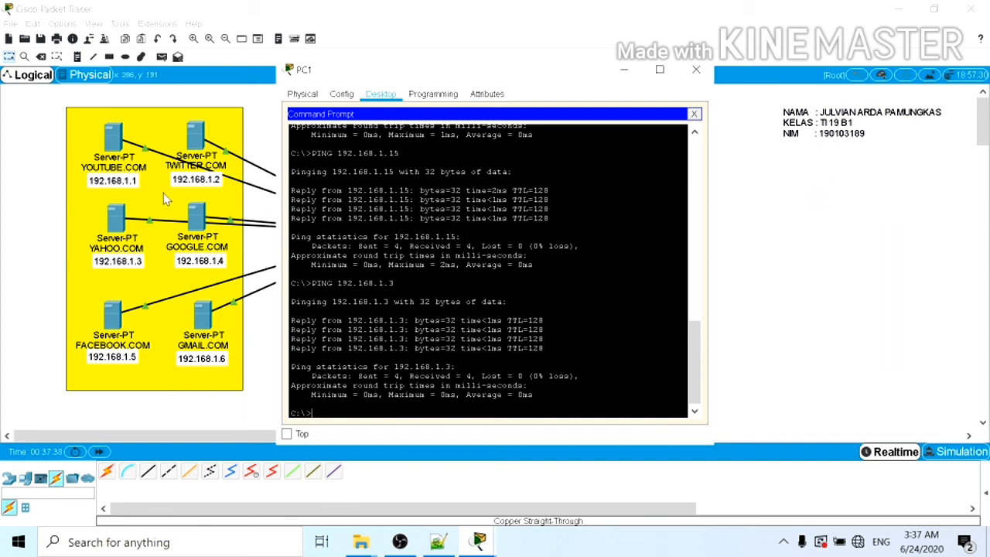
- Ping the YouTube and Twitter servers at 192.168.1.1 and 192.168.1.2 from PC1's command prompt
{"action": "key", "text": "Up"}
{"action": "key", "text": "Return"}
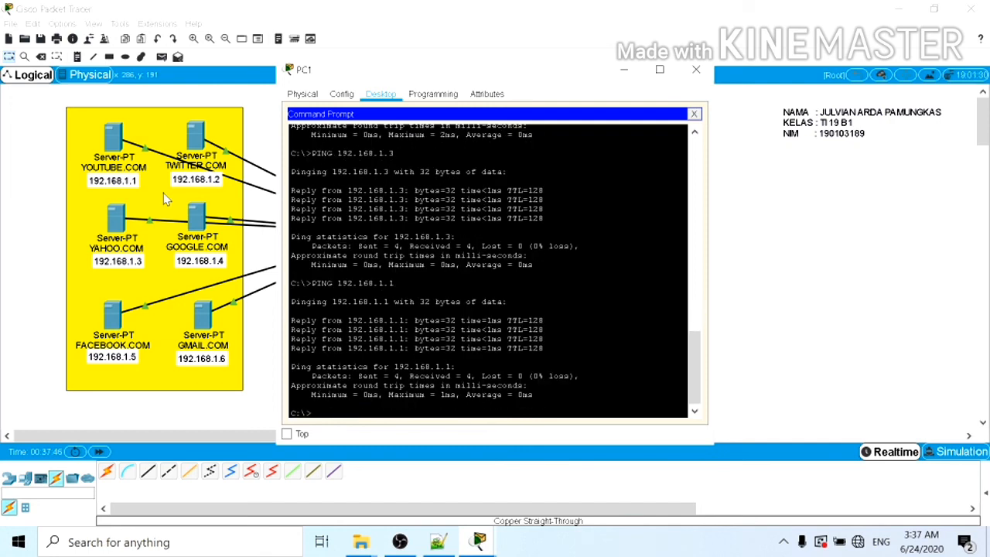
{"action": "key", "text": "Up"}
{"action": "type", "text": "2"}
{"action": "key", "text": "Return"}
- Ping 192.168.1.5 and 192.168.1.6 from PC1's command prompt and close its device window
{"action": "key", "text": "Up"}
{"action": "key", "text": "Return"}
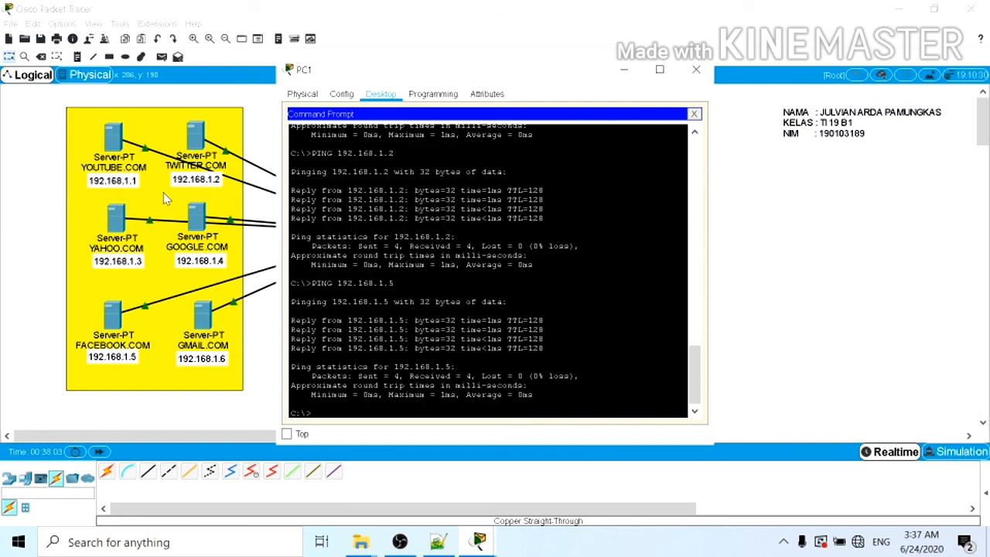
{"action": "key", "text": "Up"}
{"action": "key", "text": "BackSpace"}
{"action": "type", "text": "68.1.6"}
{"action": "key", "text": "Return"}
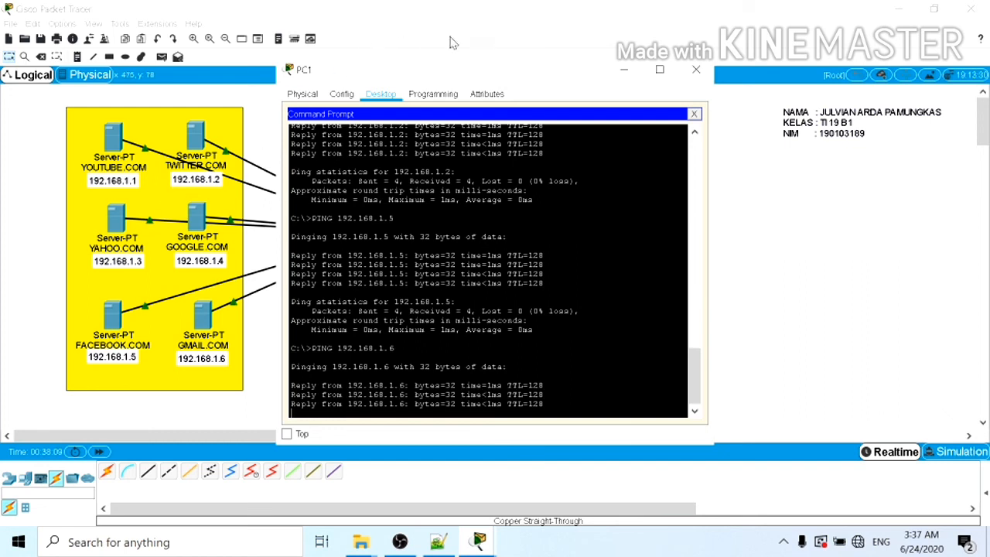
{"action": "left_click", "coordinate": [696, 73]}
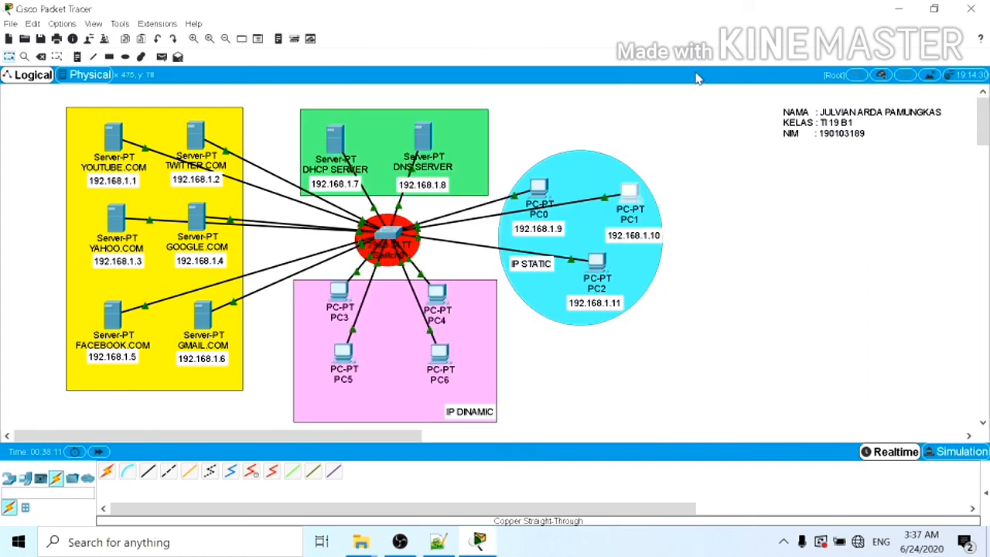
- Open PC1's web browser and load YOUTUBE.COM
{"action": "left_click", "coordinate": [633, 206]}
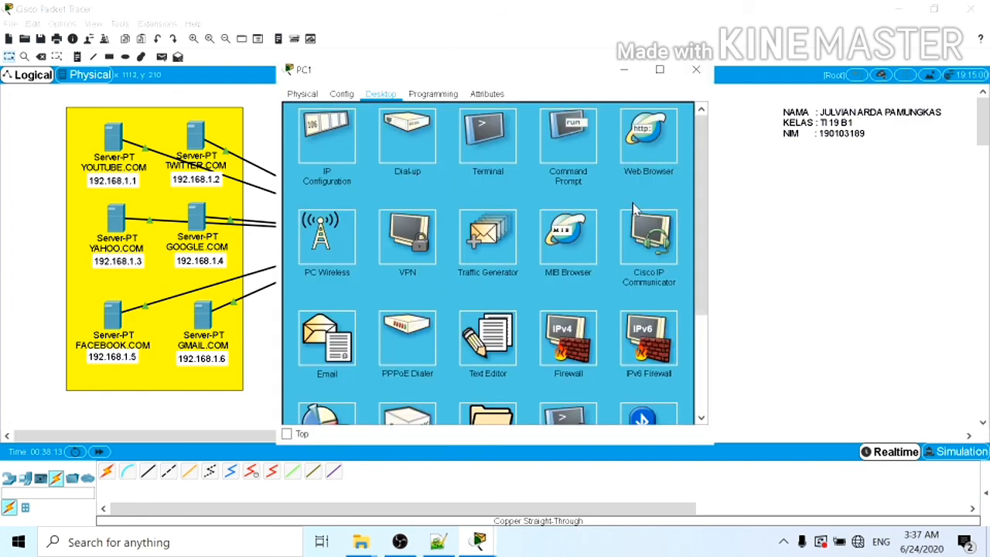
{"action": "left_click", "coordinate": [659, 146]}
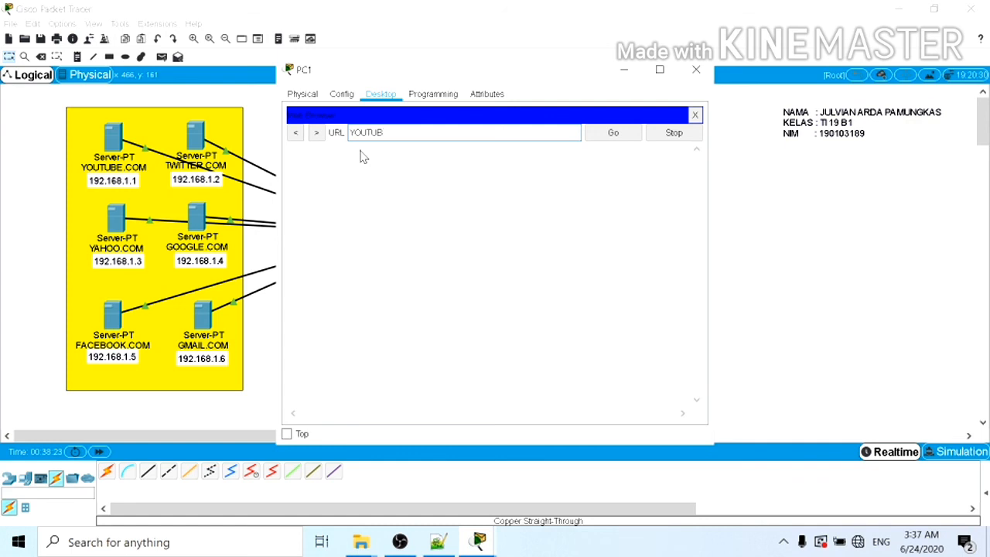
{"action": "type", "text": "OM"}
{"action": "key", "text": "BackSpace"}
{"action": "key", "text": "Return"}
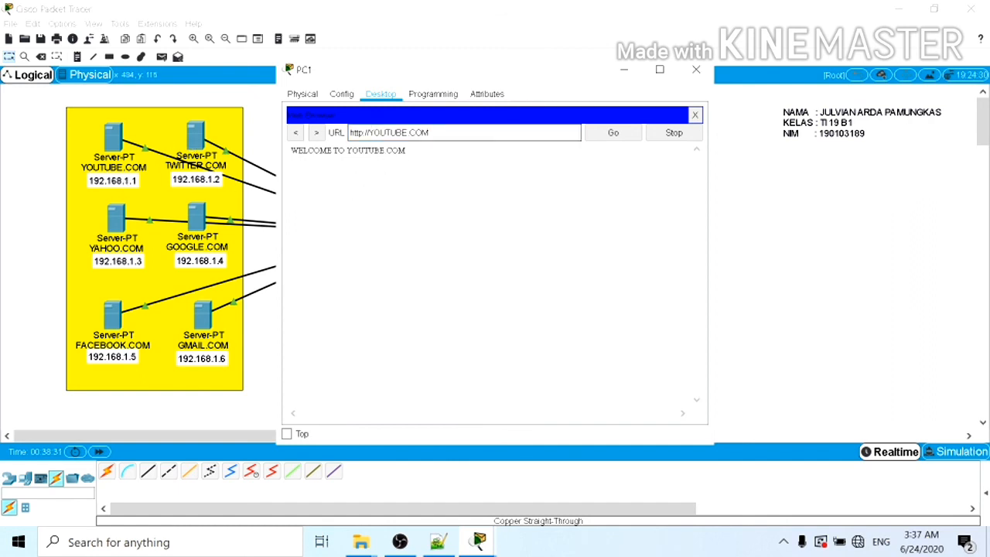
- Load TWITTER.COM and YAHOO.COM one after the other in PC1's web browser
{"action": "left_click_drag", "start_coordinate": [430, 132], "coordinate": [299, 138]}
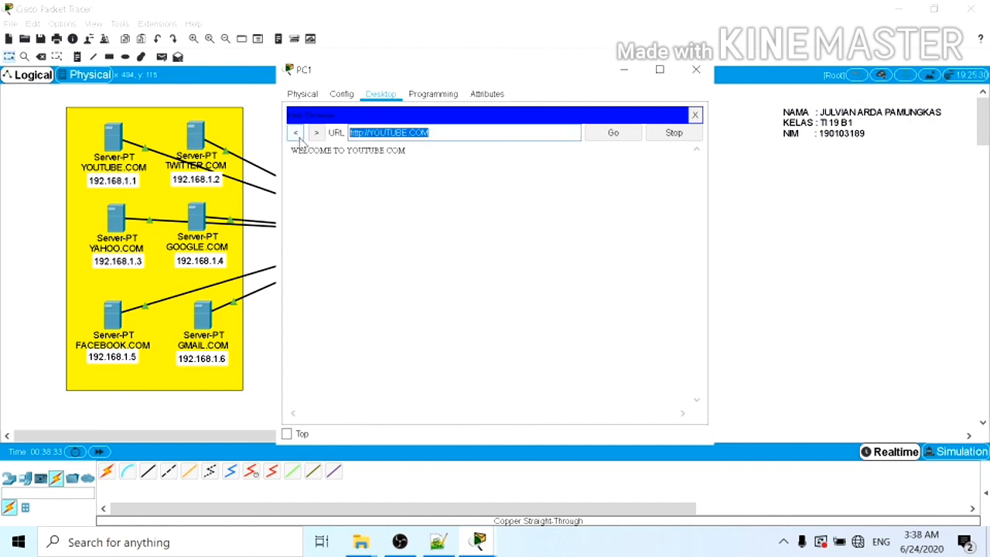
{"action": "key", "text": "BackSpace"}
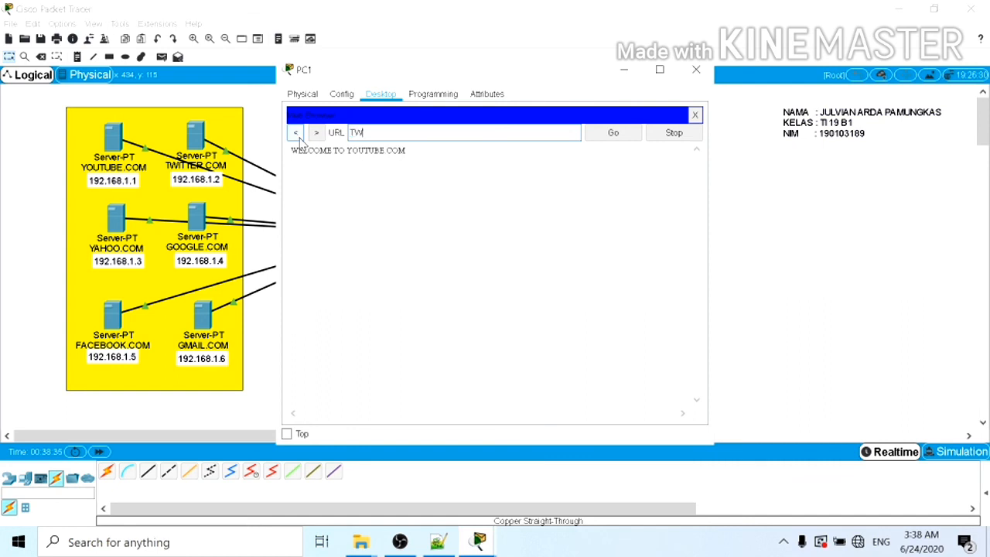
{"action": "type", "text": "TWITTER.COM"}
{"action": "key", "text": "Return"}
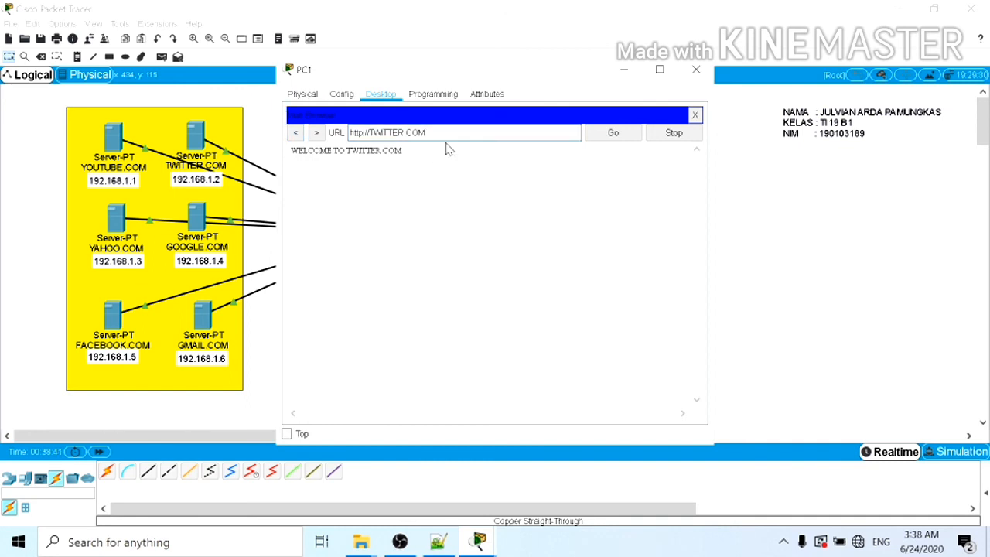
{"action": "left_click_drag", "start_coordinate": [425, 133], "coordinate": [331, 137]}
{"action": "key", "text": "BackSpace"}
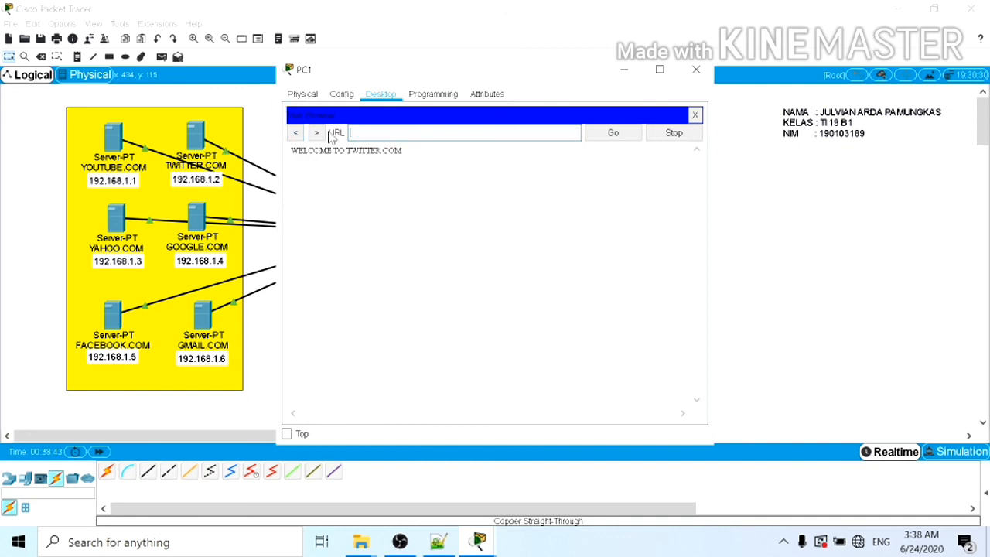
{"action": "type", "text": "YAHOO.COM"}
{"action": "key", "text": "Return"}
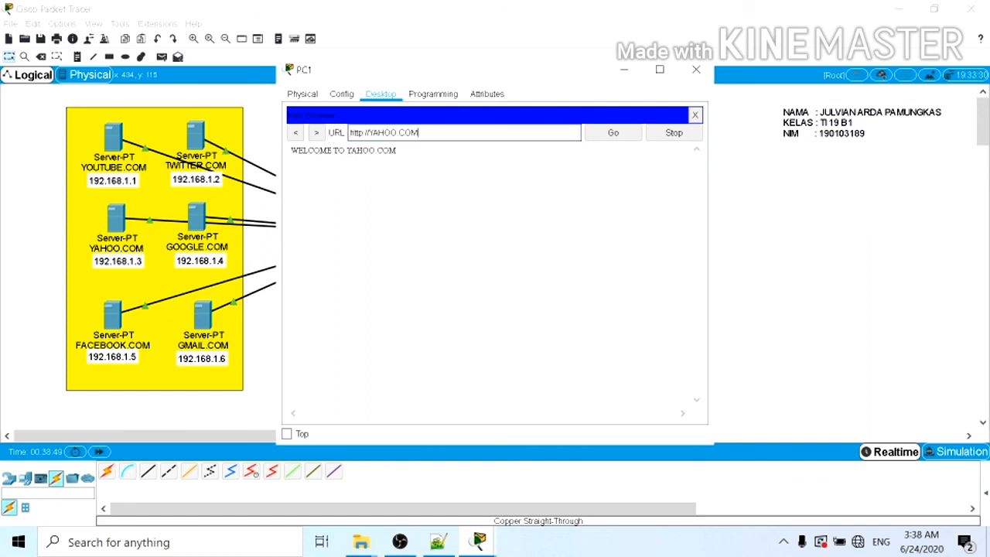
- Load GOOGLE.COM and FACEBOOK.COM one after the other in PC1's web browser
{"action": "key", "text": "ctrl+a"}
{"action": "key", "text": "BackSpace"}
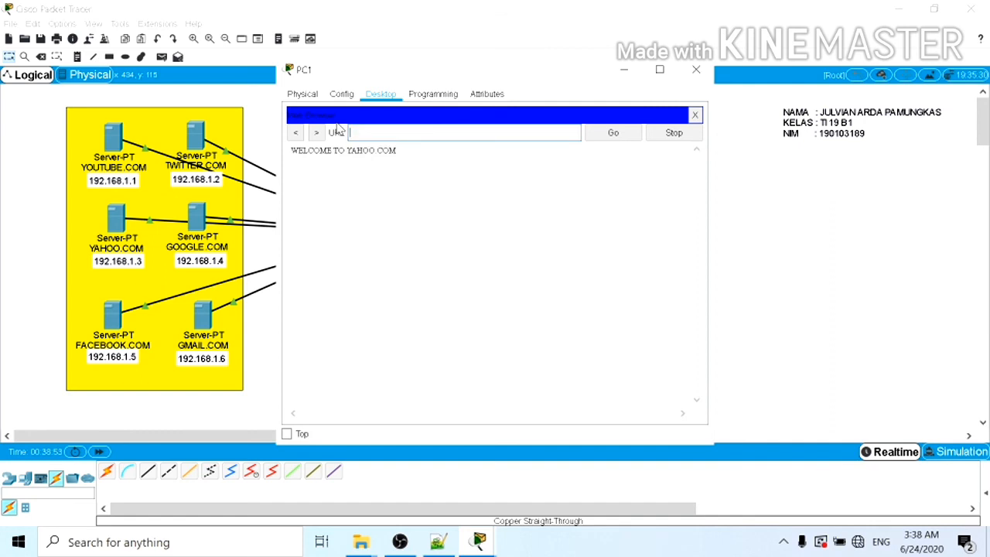
{"action": "type", "text": "GOOGLE.COM"}
{"action": "key", "text": "Return"}
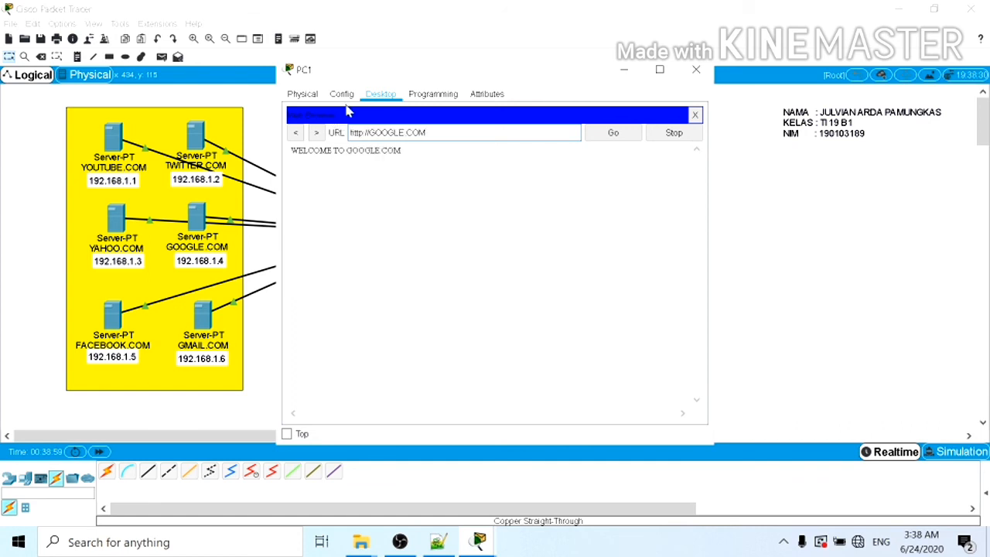
{"action": "key", "text": "ctrl+a"}
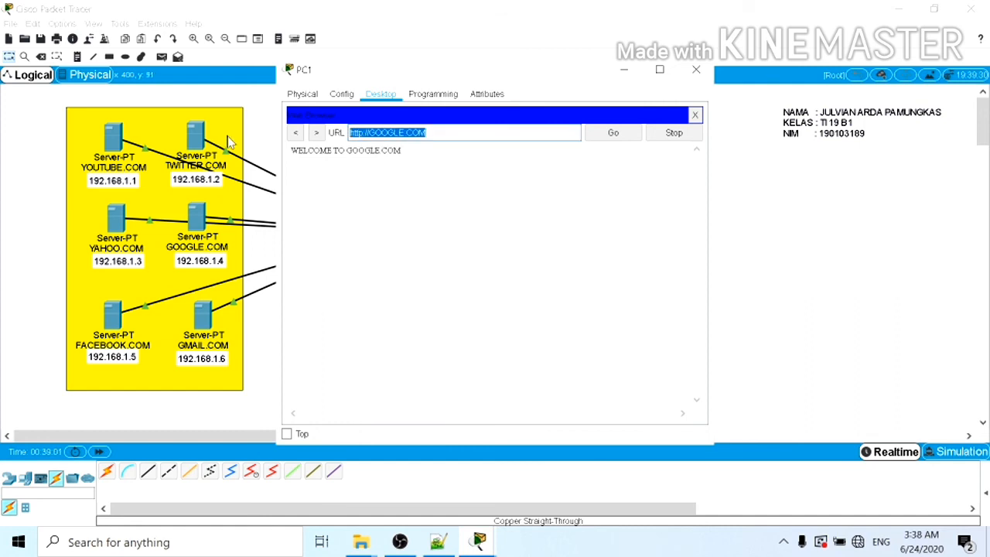
{"action": "key", "text": "BackSpace"}
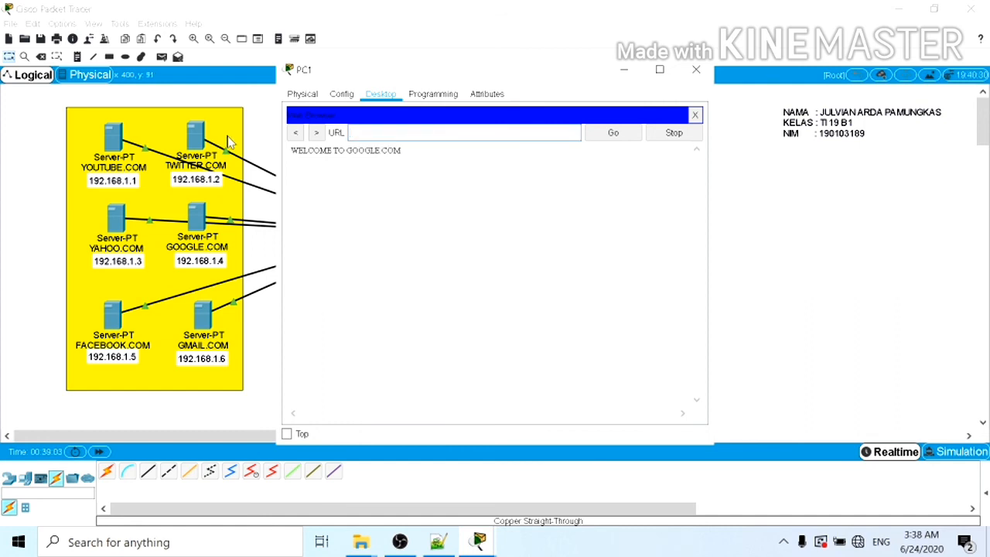
{"action": "type", "text": "FACEBOOK.COM"}
{"action": "key", "text": "Return"}
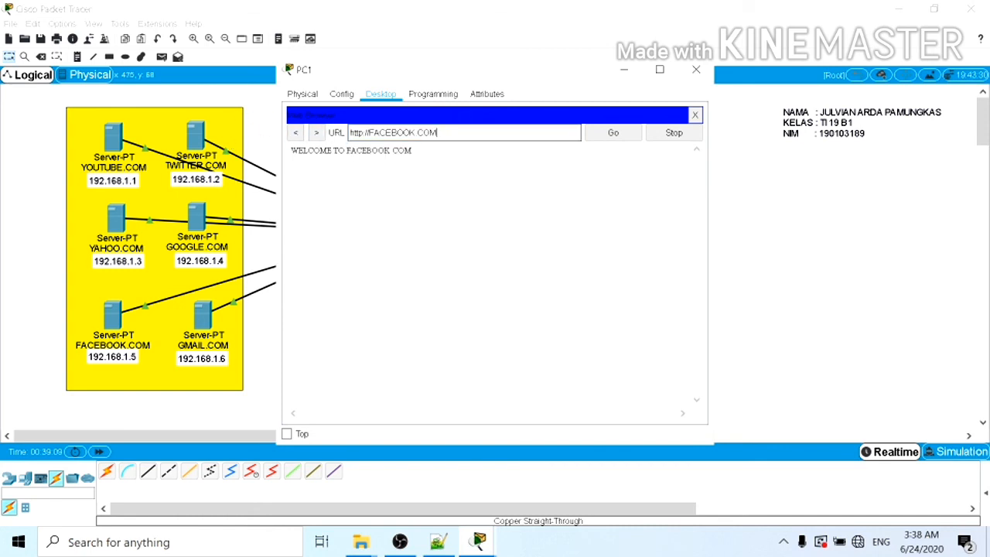
- Load GMAIL.COM in PC1's web browser and close its device window
{"action": "left_click_drag", "start_coordinate": [439, 133], "coordinate": [339, 126]}
{"action": "key", "text": "BackSpace"}
{"action": "type", "text": "G"}
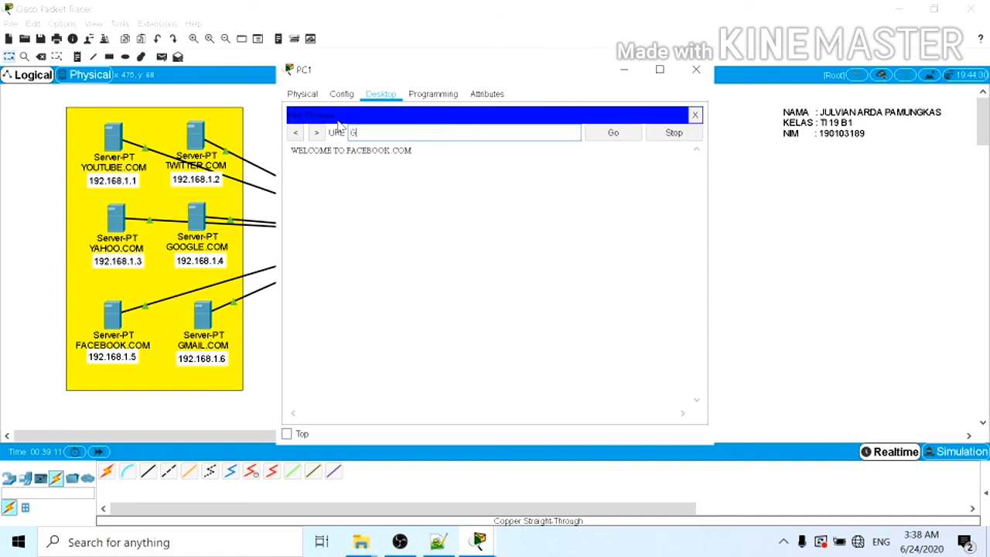
{"action": "type", "text": "MAIL.COM"}
{"action": "key", "text": "Return"}
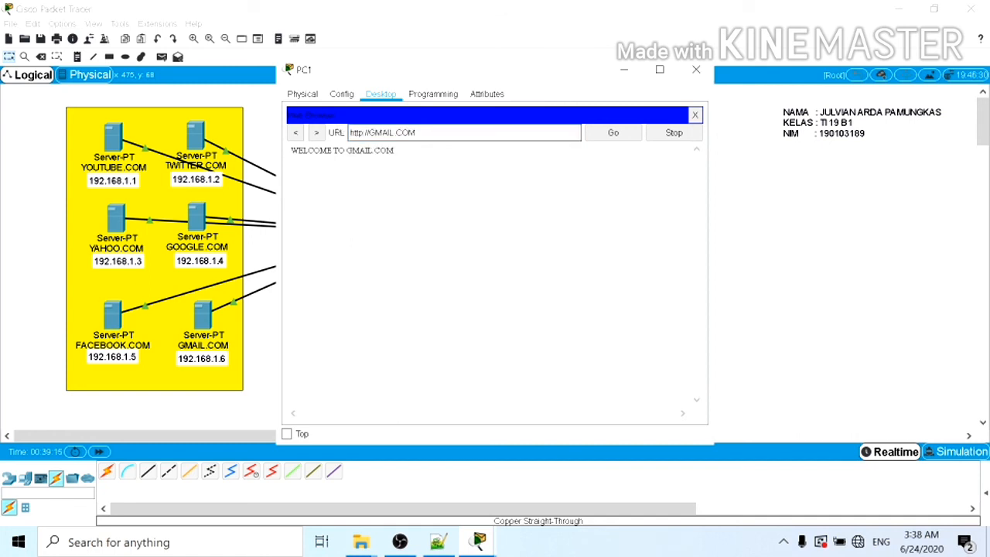
{"action": "left_click", "coordinate": [696, 69]}
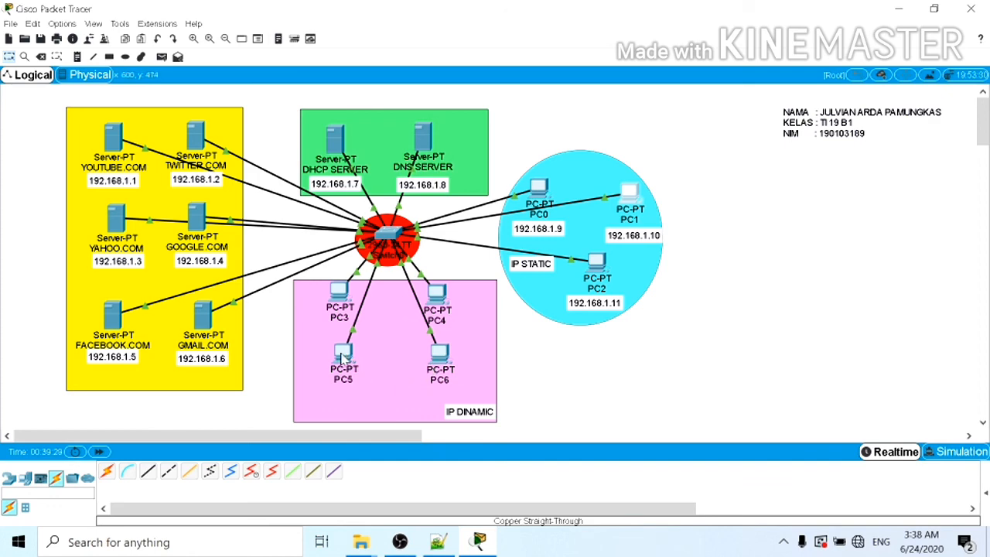
- Open PC5's web browser and load YOUTUBE.COM
{"action": "mouse_move", "coordinate": [343, 355]}
{"action": "left_click", "coordinate": [343, 356]}
{"action": "left_click", "coordinate": [639, 132]}
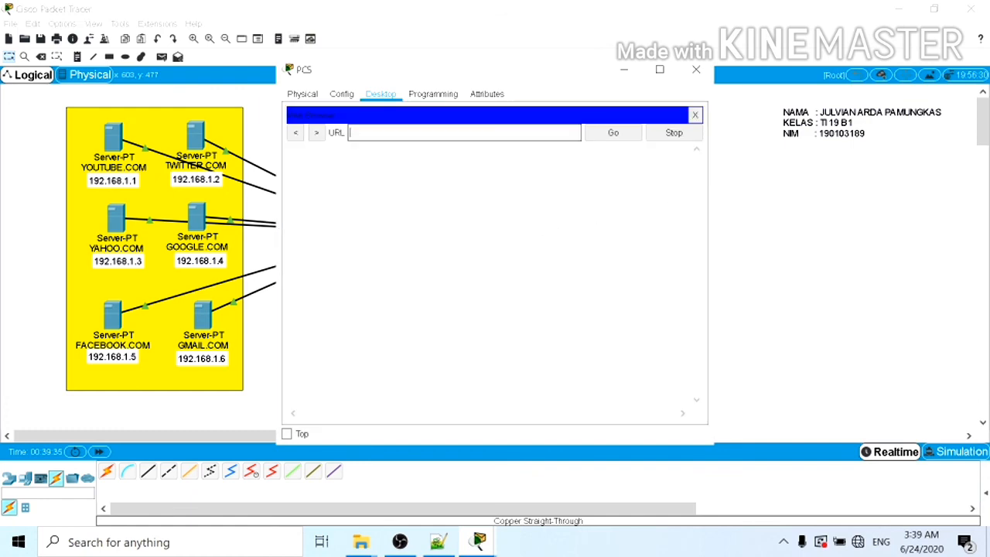
{"action": "type", "text": "YOUTUBE.COM"}
{"action": "key", "text": "Return"}
- Replace the address in PC5's web browser with TWITTER.COM and load the page
{"action": "key", "text": "shift+Left"}
{"action": "key", "text": "shift+Left"}
{"action": "key", "text": "shift+Left"}
{"action": "key", "text": "shift+Left"}
{"action": "key", "text": "shift+Left"}
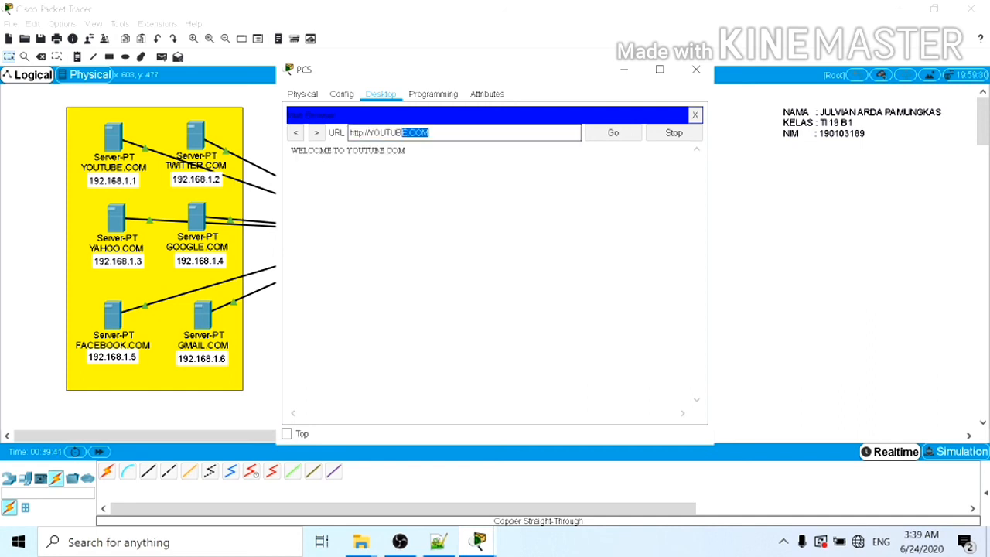
{"action": "key", "text": "shift+Home"}
{"action": "key", "text": "BackSpace"}
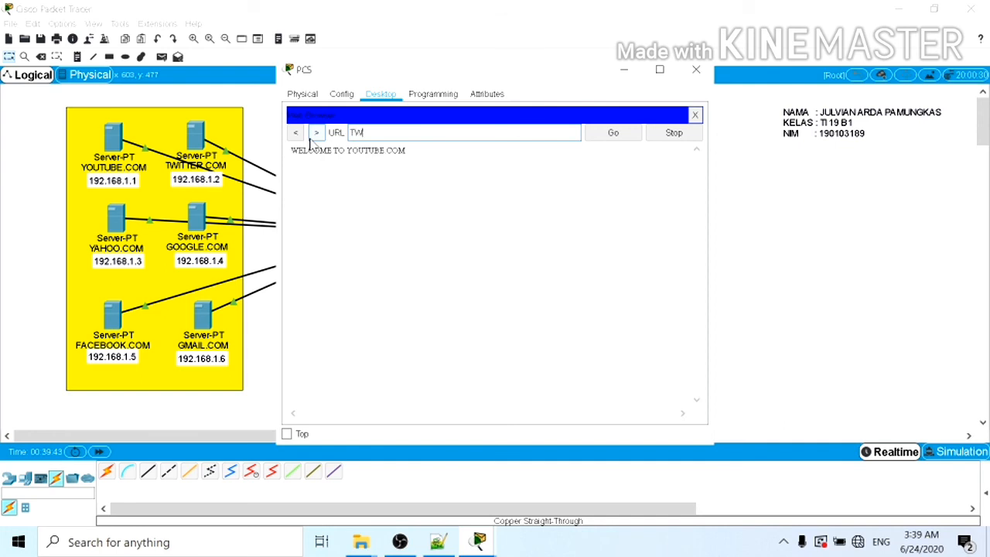
{"action": "type", "text": "TWITTER.COM"}
{"action": "key", "text": "Return"}
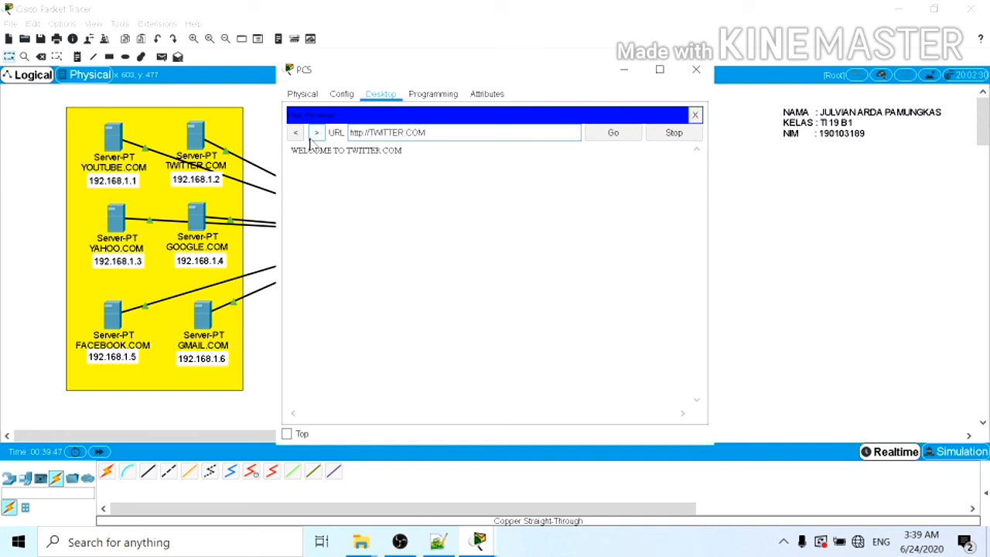
- Load YAHOO.COM and GOOGLE.COM one after the other in PC5's web browser
{"action": "key", "text": "ctrl+a"}
{"action": "key", "text": "BackSpace"}
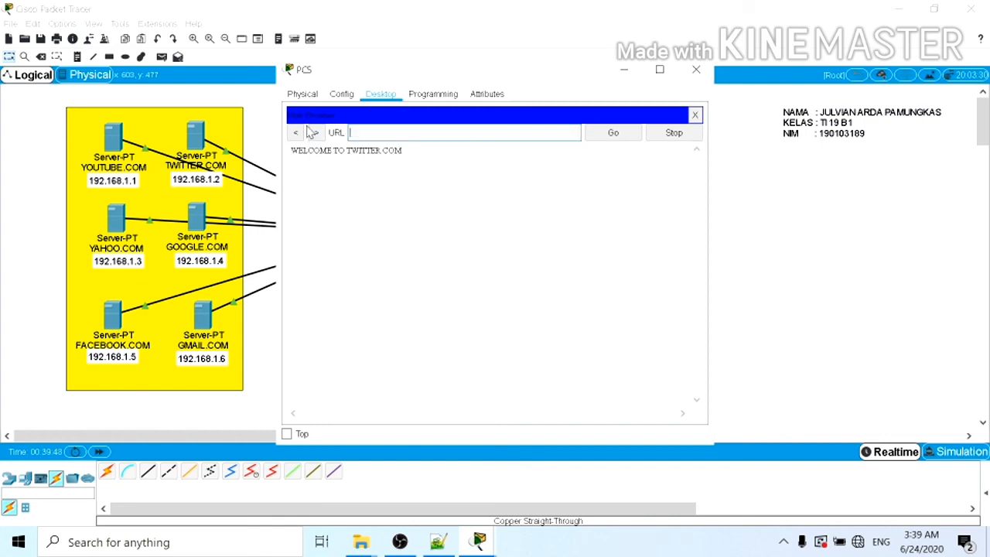
{"action": "type", "text": "YAHOO.COO"}
{"action": "key", "text": "Return"}
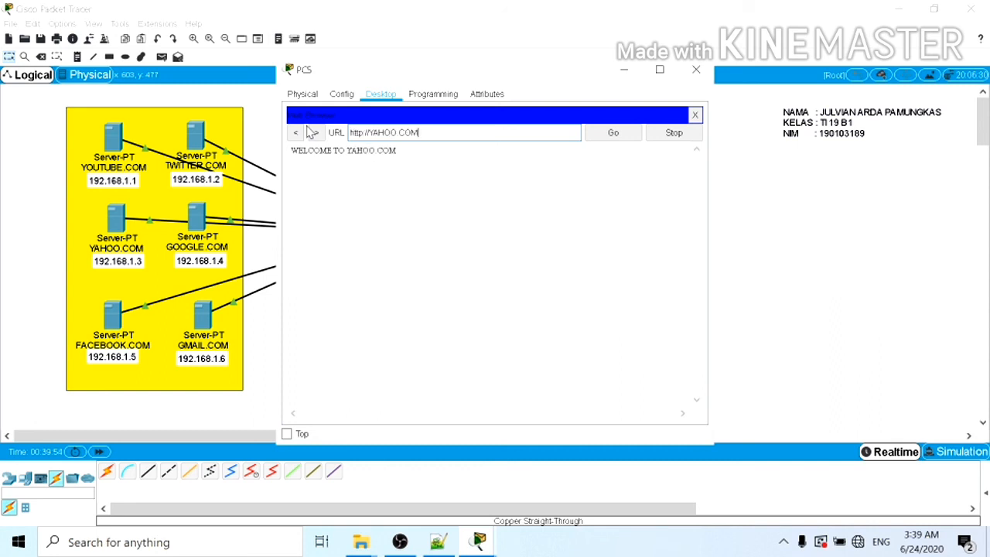
{"action": "key", "text": "ctrl+a"}
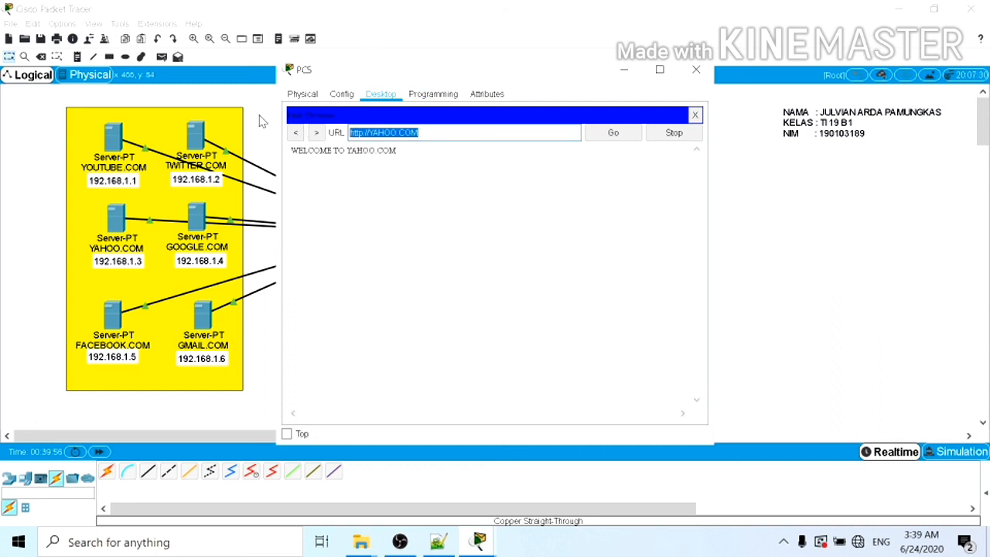
{"action": "key", "text": "BackSpace"}
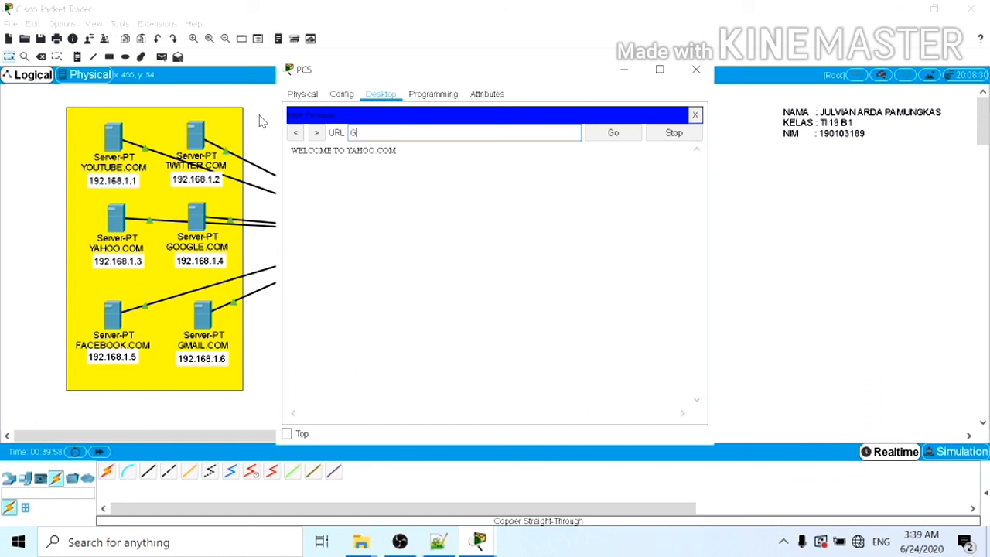
{"action": "type", "text": "GOOGLE.COM"}
{"action": "key", "text": "Return"}
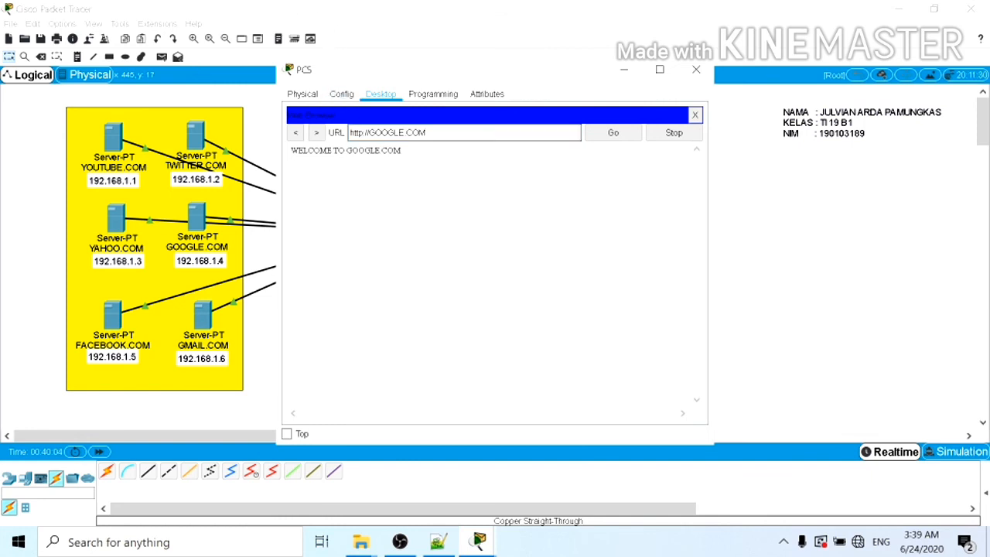
- Load FACEBOOK.COM in PC5's web browser
{"action": "key", "text": "ctrl+a"}
{"action": "key", "text": "BackSpace"}
{"action": "type", "text": "FA"}
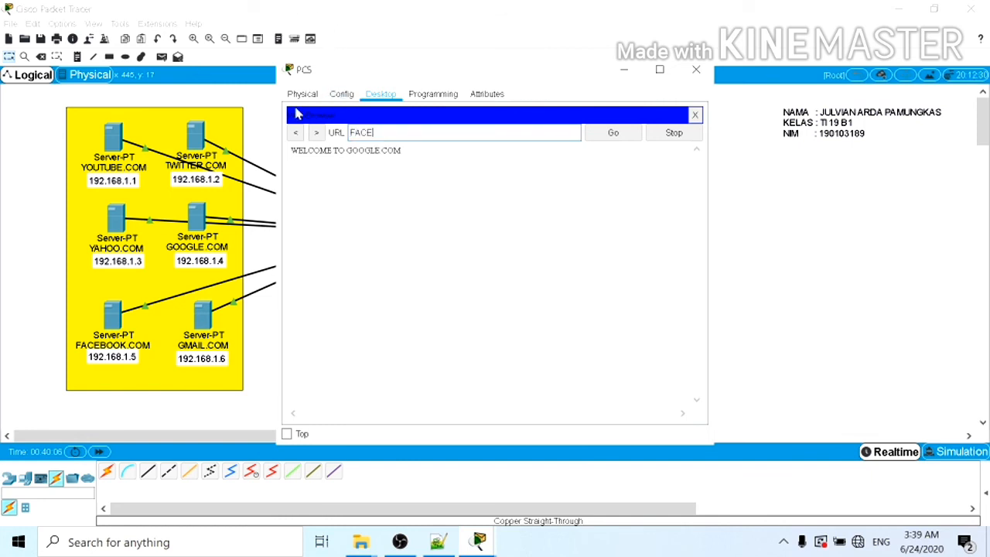
{"action": "type", "text": "CEBOOK.COM"}
{"action": "key", "text": "Return"}
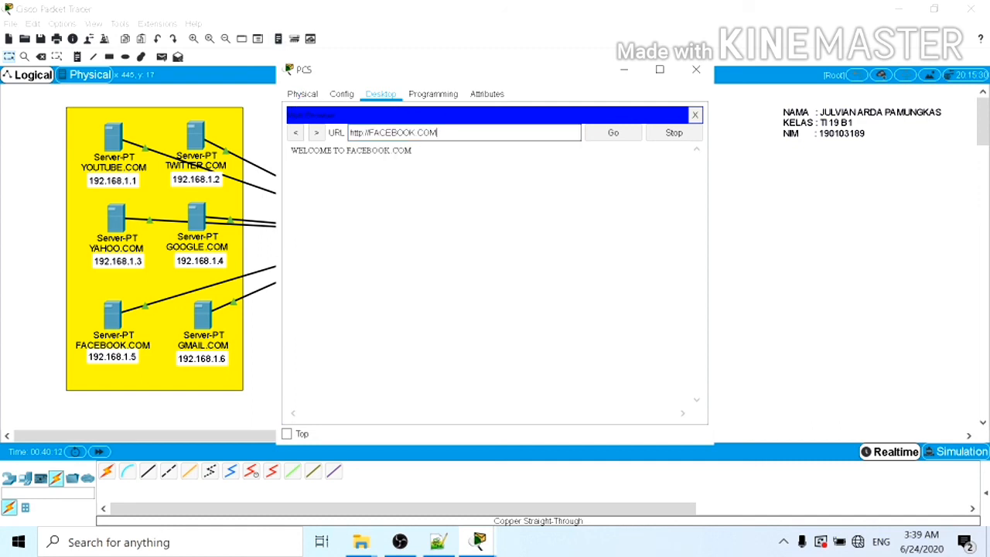
- Load GMAIL.COM in PC5's web browser and close the PC5 window
{"action": "left_click_drag", "start_coordinate": [441, 133], "coordinate": [278, 140]}
{"action": "key", "text": "BackSpace"}
{"action": "type", "text": "G"}
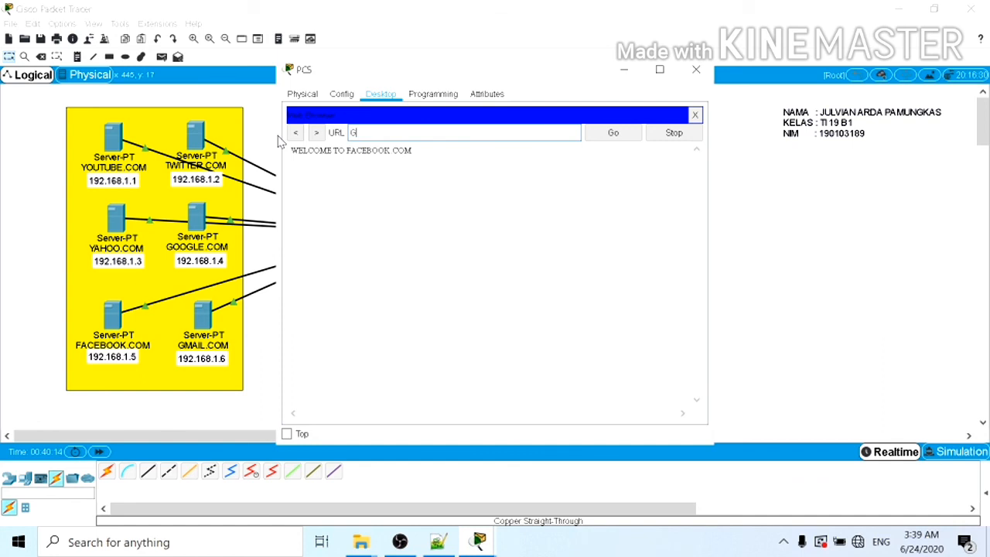
{"action": "type", "text": "MAIL.COM"}
{"action": "key", "text": "Return"}
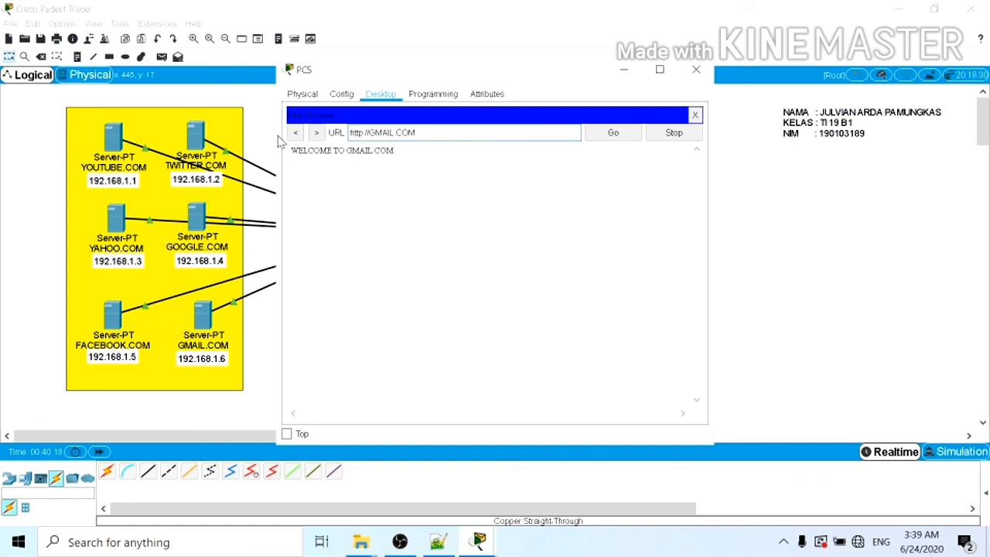
{"action": "left_click", "coordinate": [694, 71]}
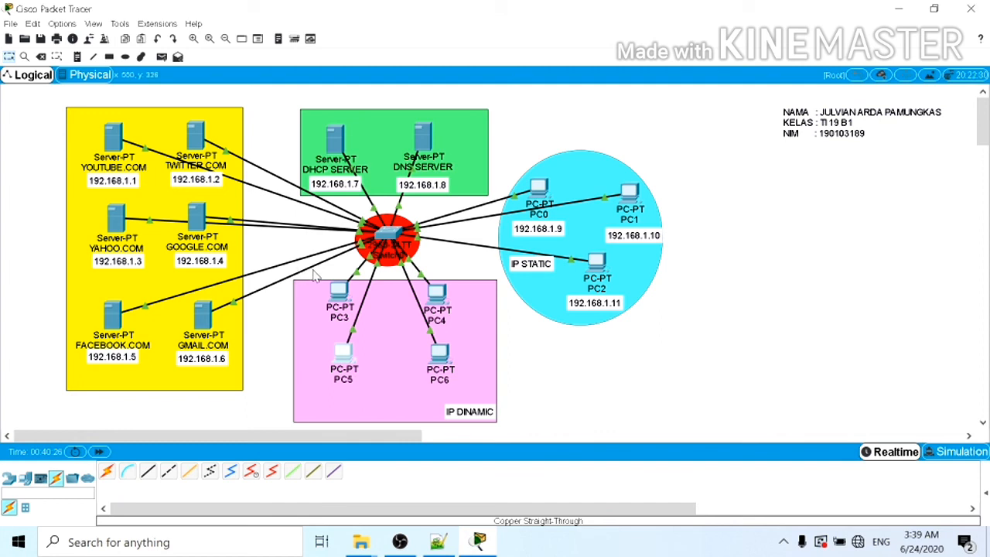
- Save the network as a Packet Tracer Activity File named TUGAS in the saves folder
{"action": "left_click", "coordinate": [11, 24]}
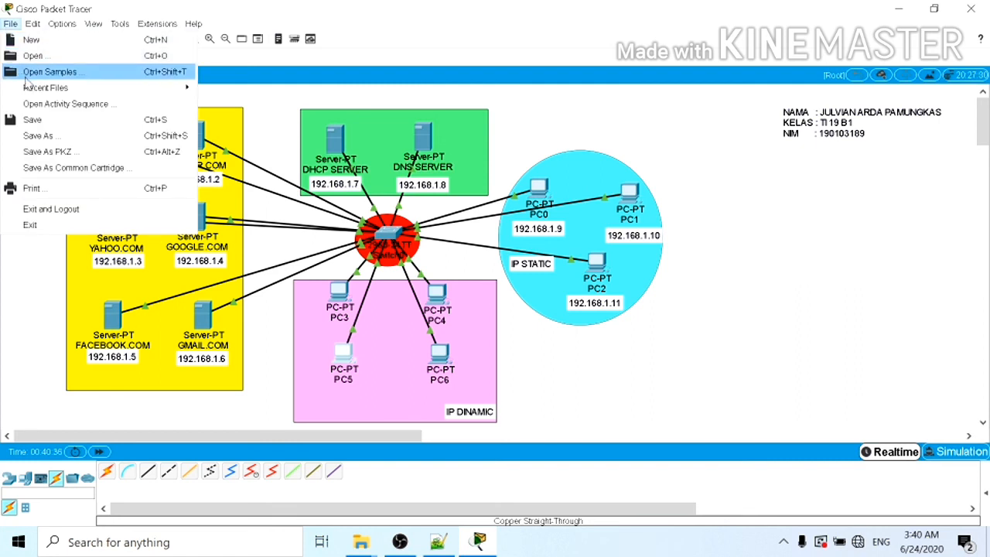
{"action": "left_click", "coordinate": [32, 120]}
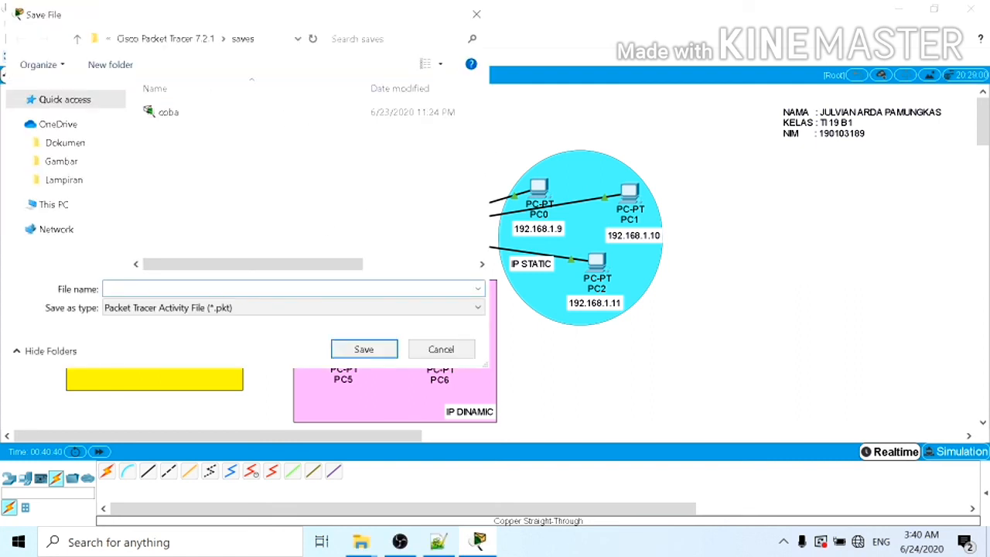
{"action": "type", "text": "TUGAS"}
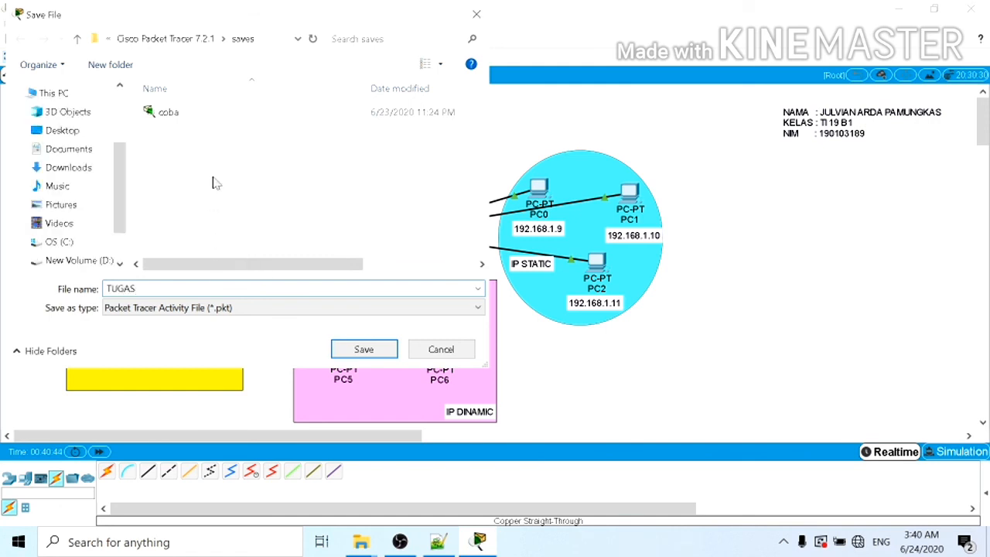
{"action": "left_click", "coordinate": [368, 354]}
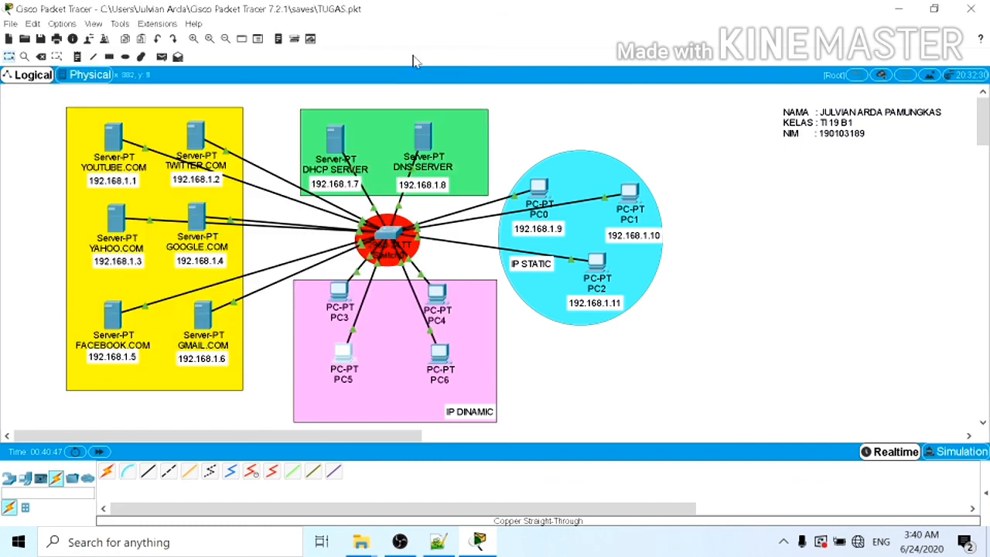